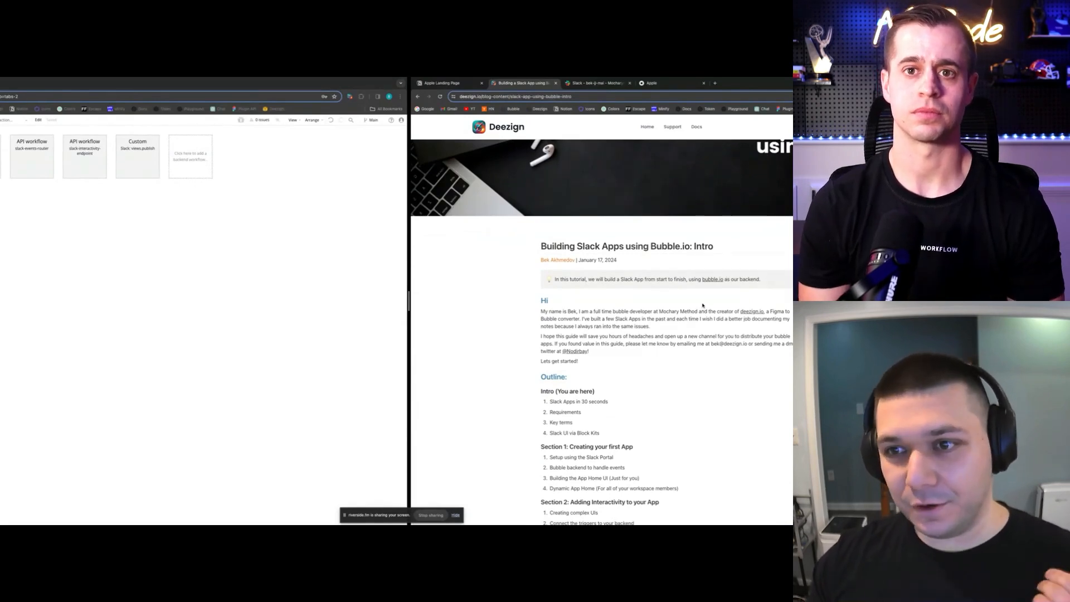
Scroll through the Slack-apps Intro article, then return to the Deezign blog index
{"action": "scroll", "coordinate": [701, 303], "scroll_direction": "down", "scroll_amount": 3}
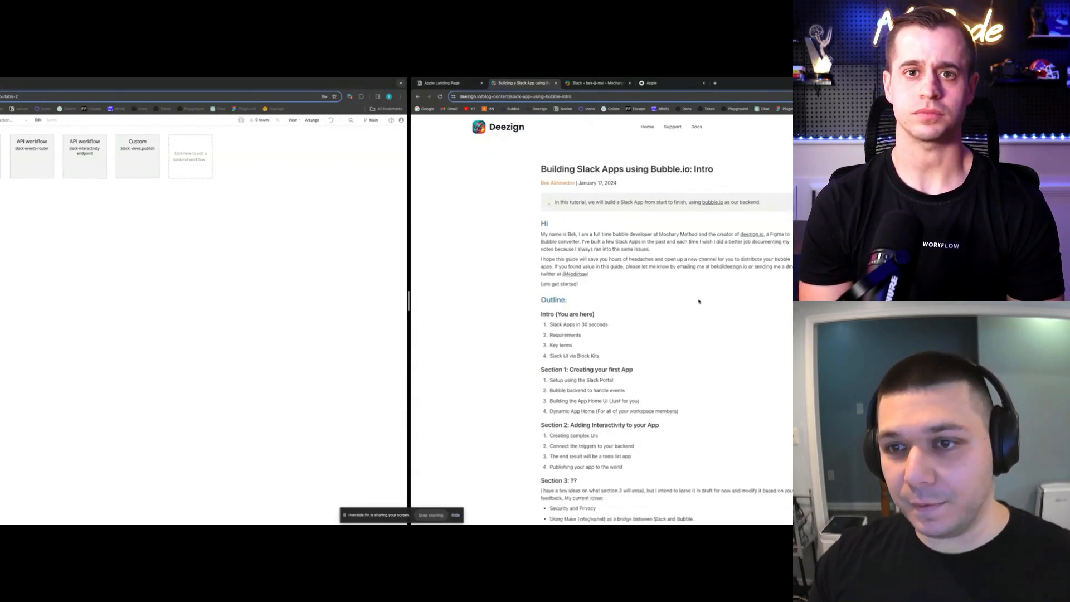
{"action": "scroll", "coordinate": [700, 301], "scroll_direction": "down", "scroll_amount": 4}
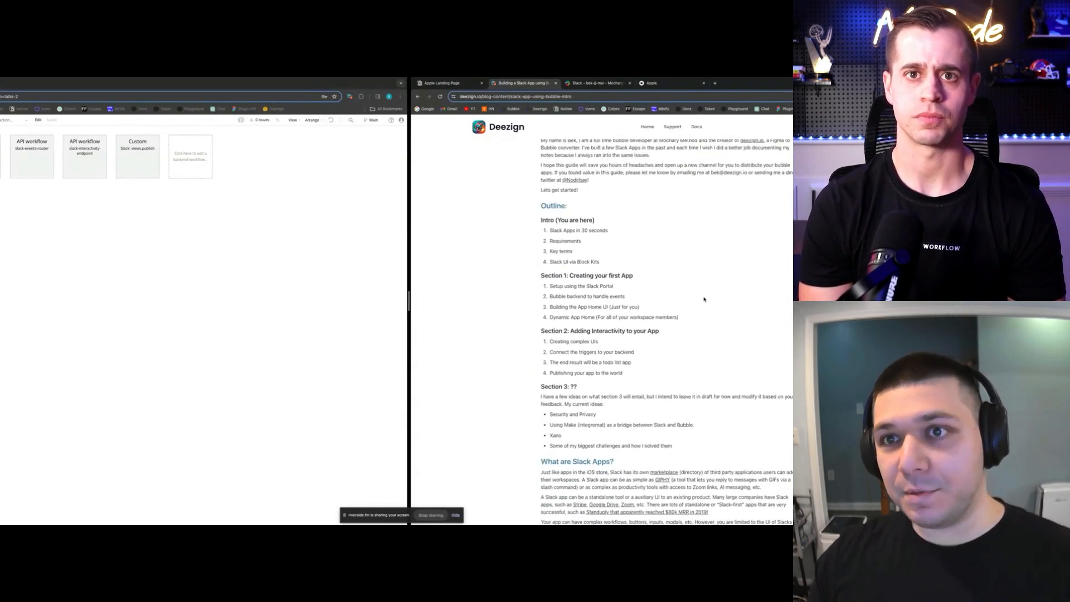
{"action": "scroll", "coordinate": [696, 292], "scroll_direction": "down", "scroll_amount": 3}
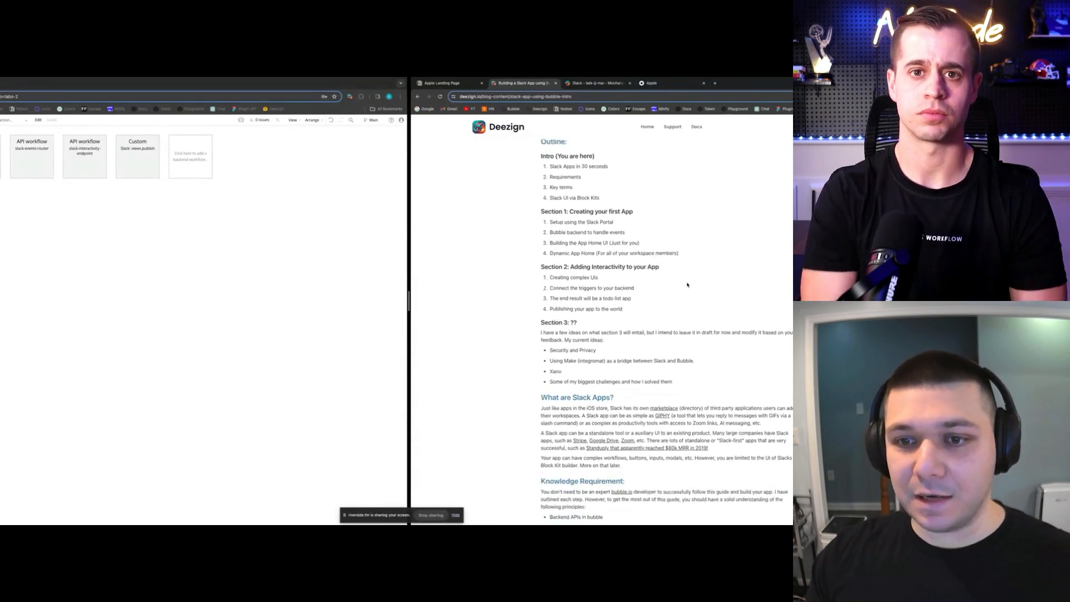
{"action": "scroll", "coordinate": [687, 285], "scroll_direction": "down", "scroll_amount": 5}
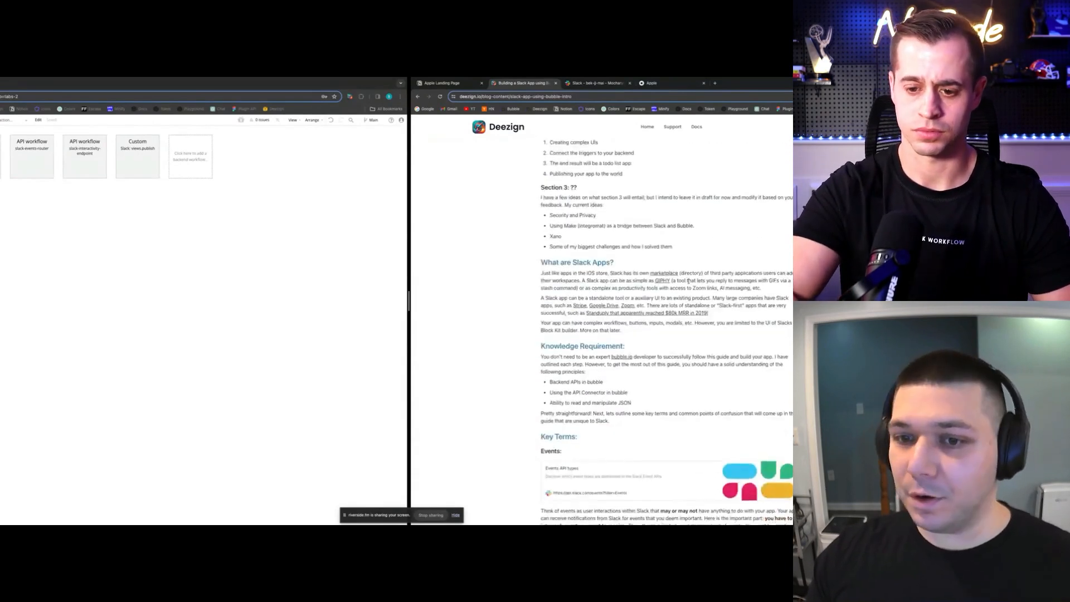
{"action": "scroll", "coordinate": [691, 283], "scroll_direction": "down", "scroll_amount": 10}
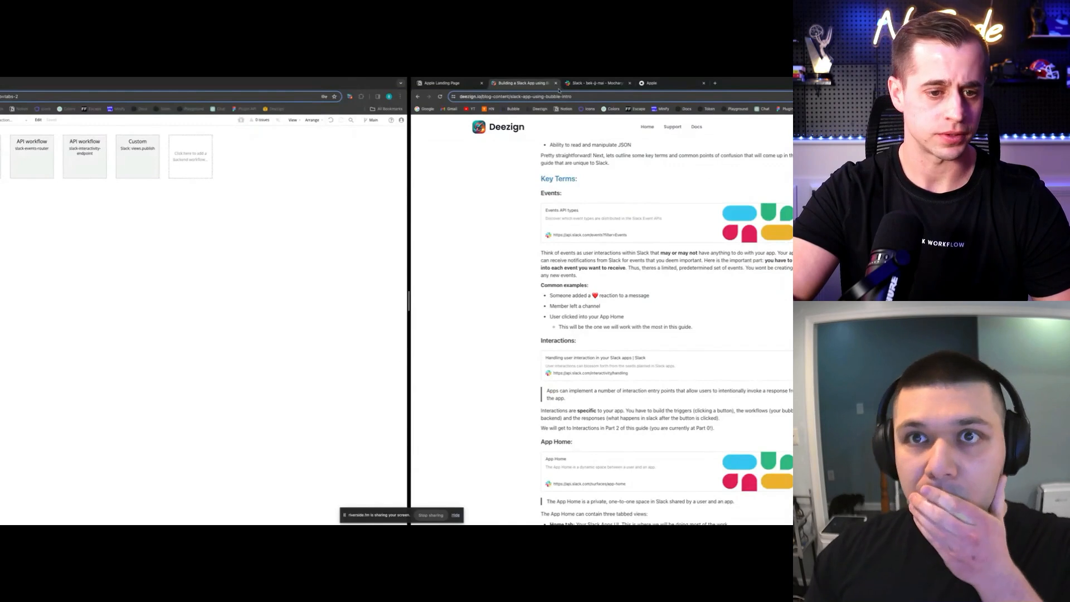
{"action": "key", "text": "super+bracketleft"}
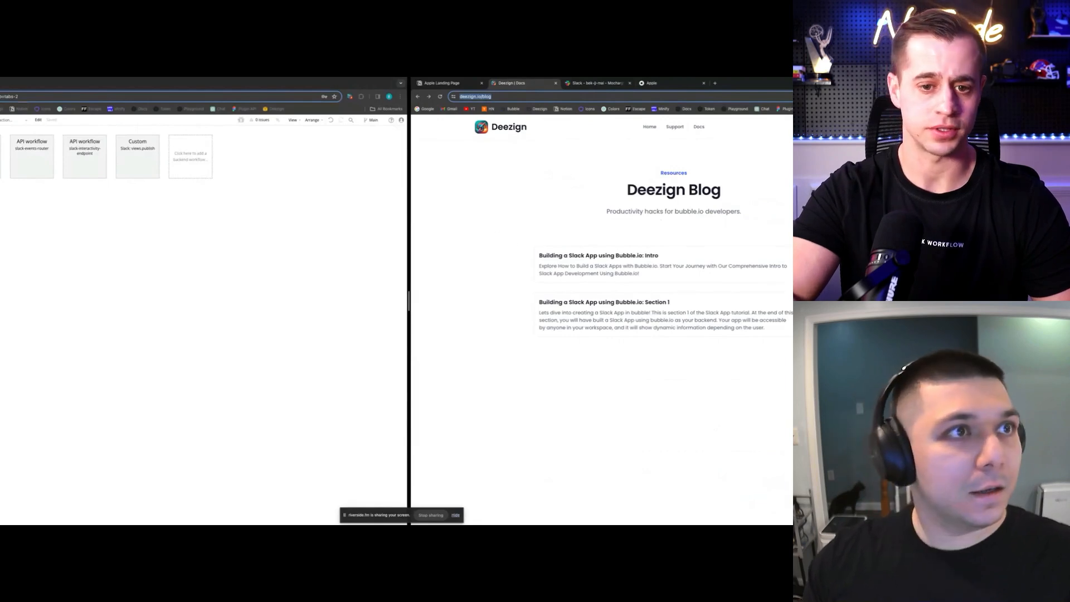
{"action": "key", "text": "super+grave"}
{"action": "key", "text": "super+t"}
{"action": "type", "text": "a"}
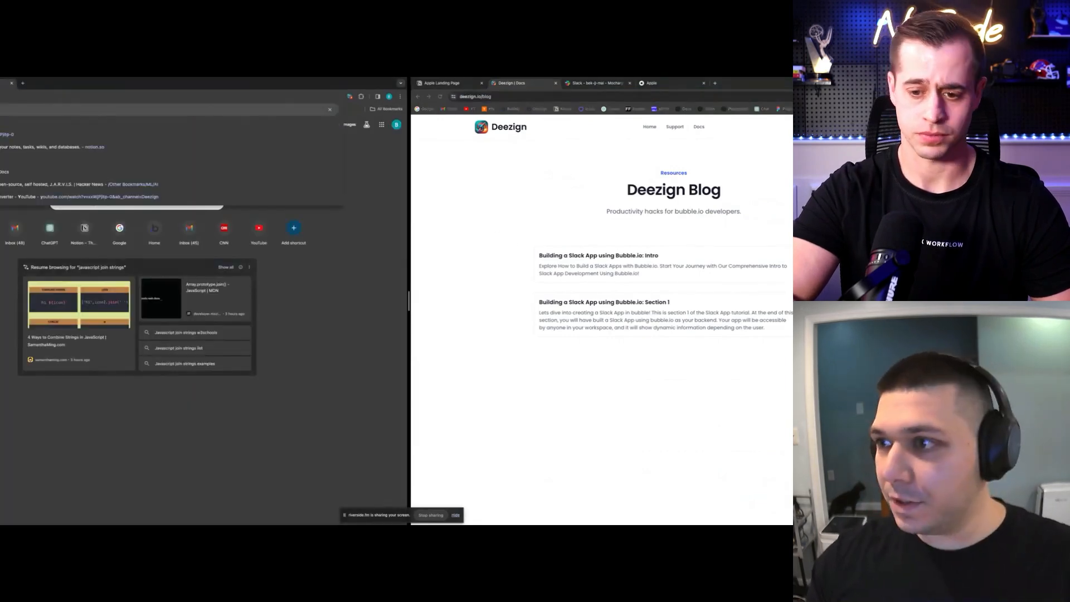
{"action": "key", "text": "Return"}
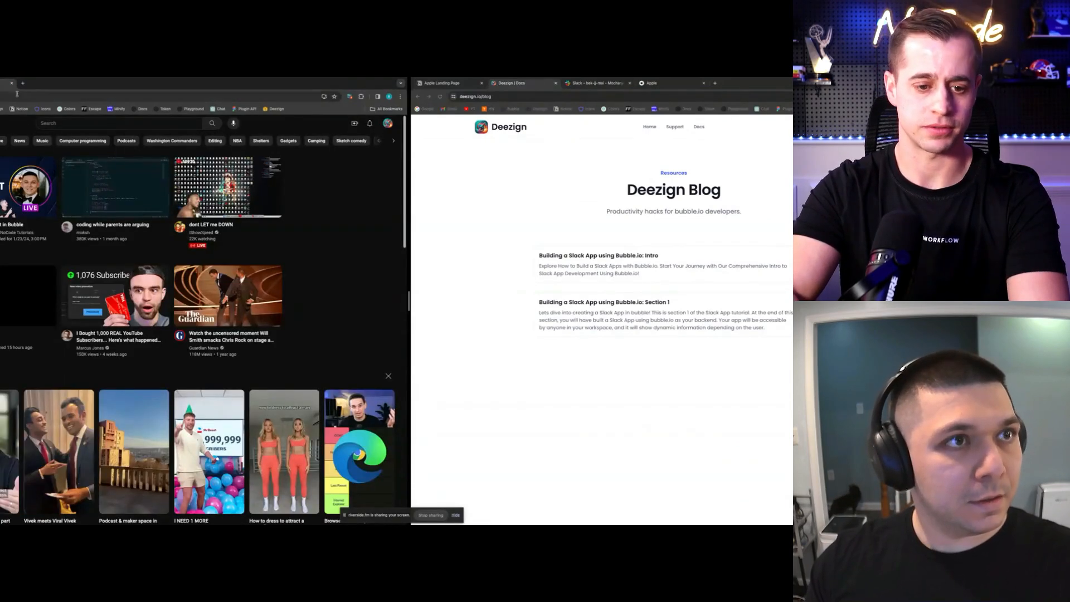
{"action": "key", "text": "super+w"}
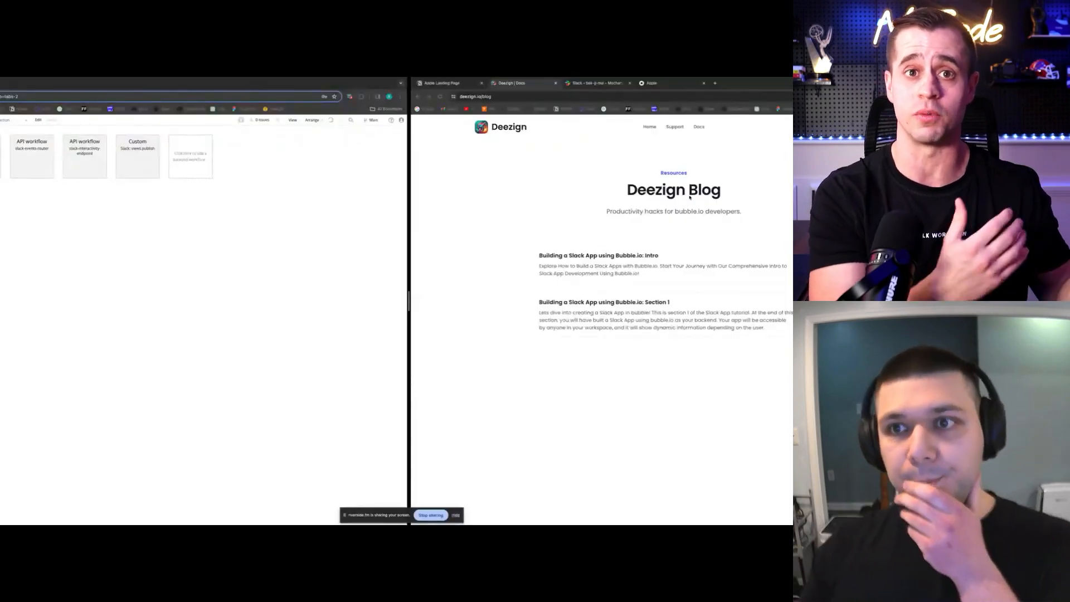
{"action": "left_click", "coordinate": [582, 195]}
Open 'Building a Slack App using Bubble.io: Intro' and scroll to 'Slack App UI via Block Kits'
{"action": "left_click", "coordinate": [578, 259]}
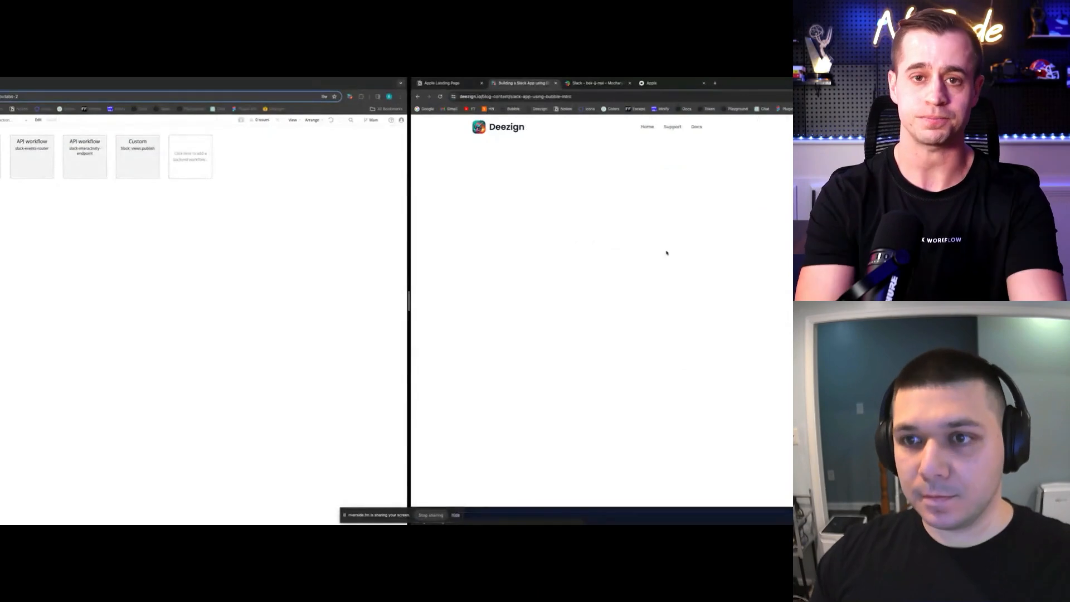
{"action": "scroll", "coordinate": [671, 247], "scroll_direction": "down", "scroll_amount": 3}
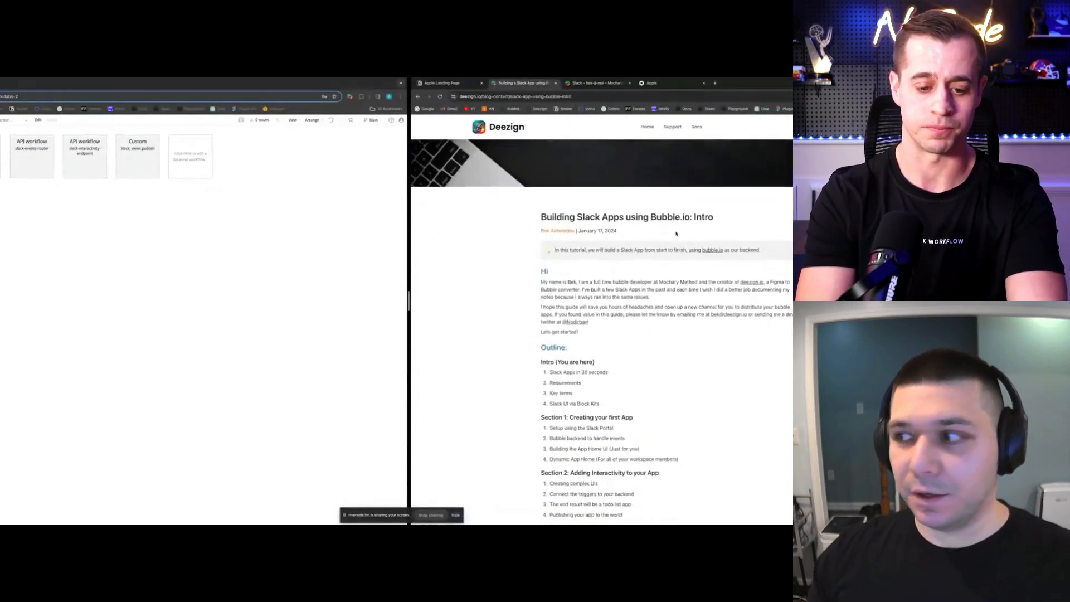
{"action": "scroll", "coordinate": [683, 250], "scroll_direction": "down", "scroll_amount": 5}
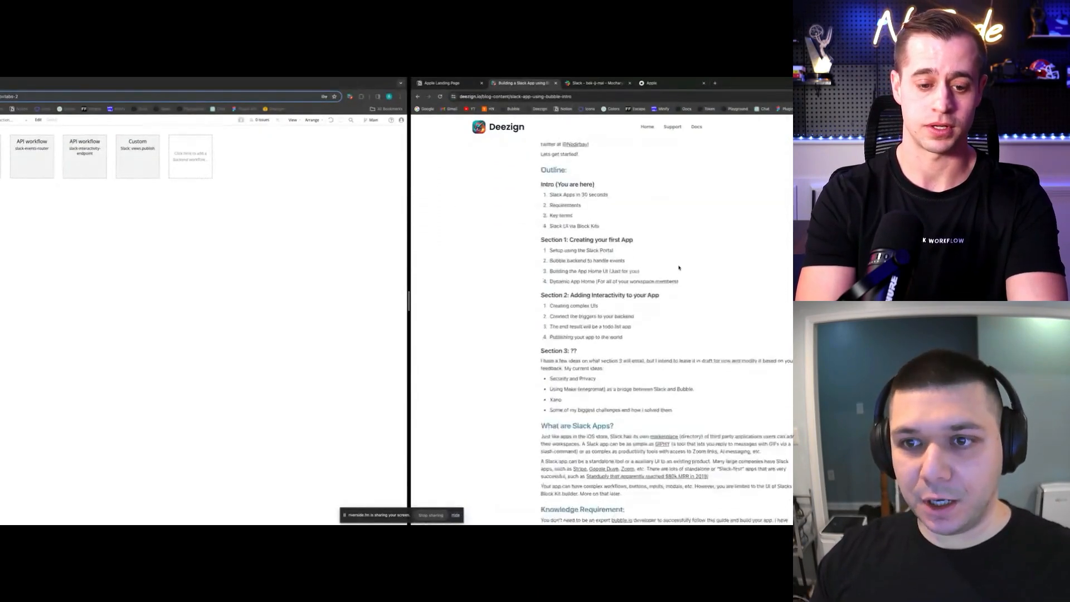
{"action": "scroll", "coordinate": [682, 262], "scroll_direction": "down", "scroll_amount": 10}
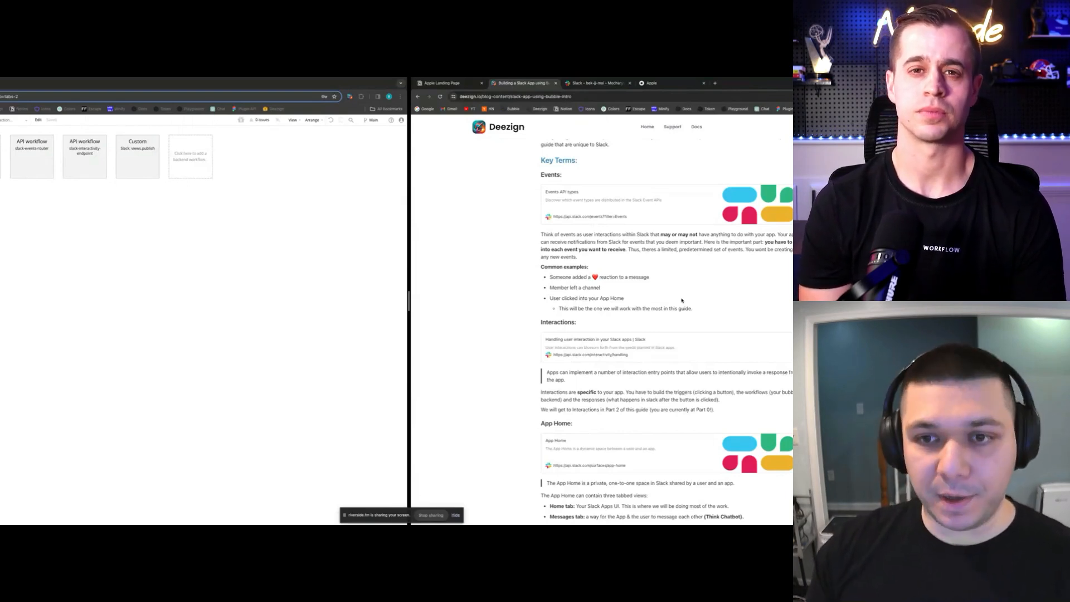
{"action": "scroll", "coordinate": [680, 300], "scroll_direction": "down", "scroll_amount": 5}
{"action": "scroll", "coordinate": [659, 330], "scroll_direction": "down", "scroll_amount": 2}
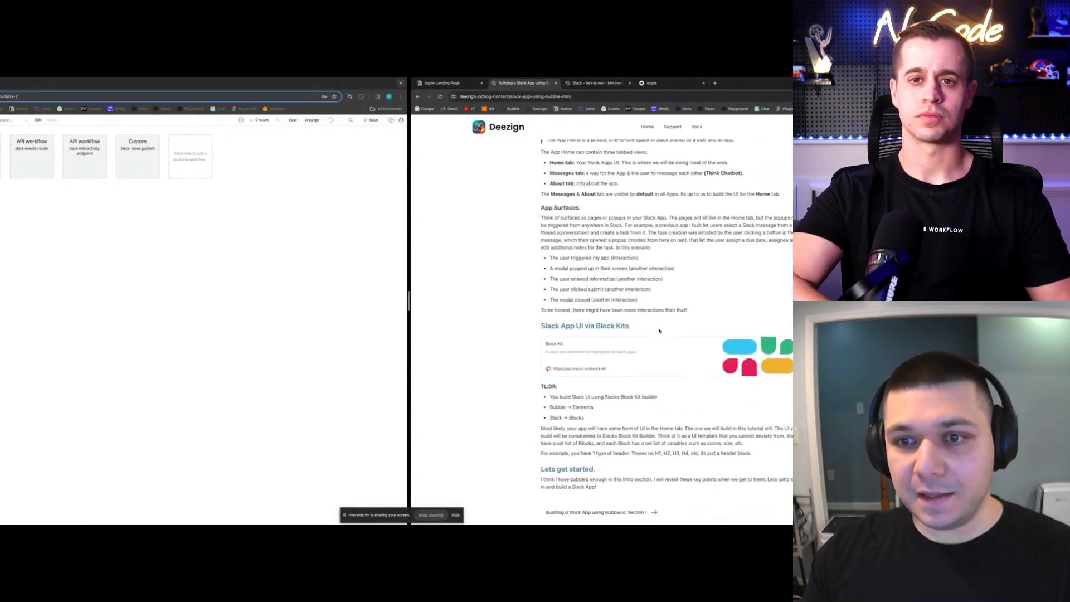
{"action": "scroll", "coordinate": [663, 323], "scroll_direction": "down", "scroll_amount": 1}
Open Slack's Block Kit documentation, then the Block Kit Builder via an address-bar search for 'bloc'
{"action": "left_click", "coordinate": [663, 333]}
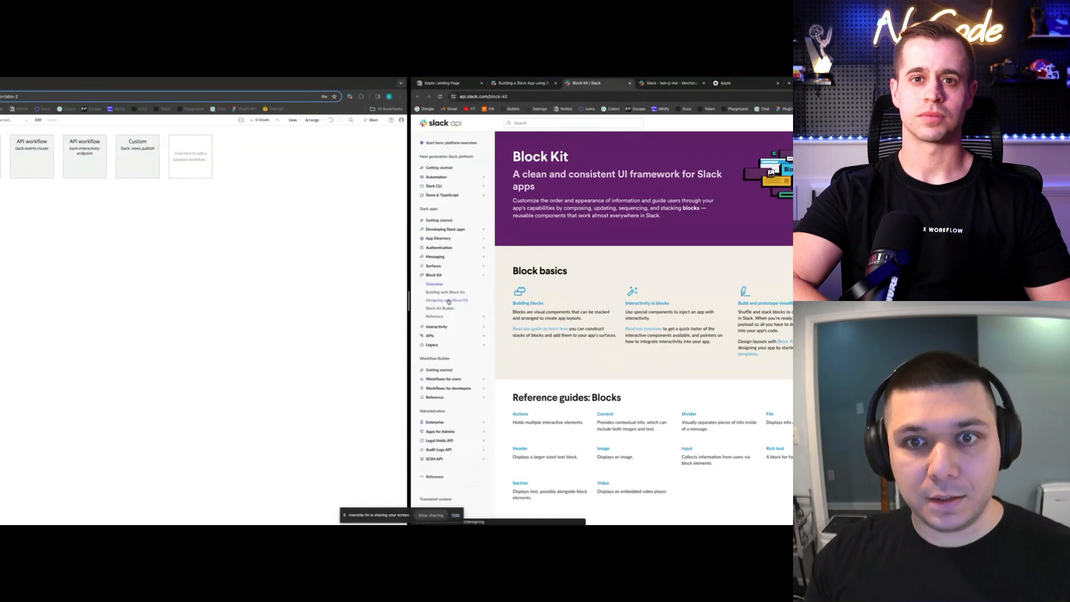
{"action": "left_click", "coordinate": [537, 98]}
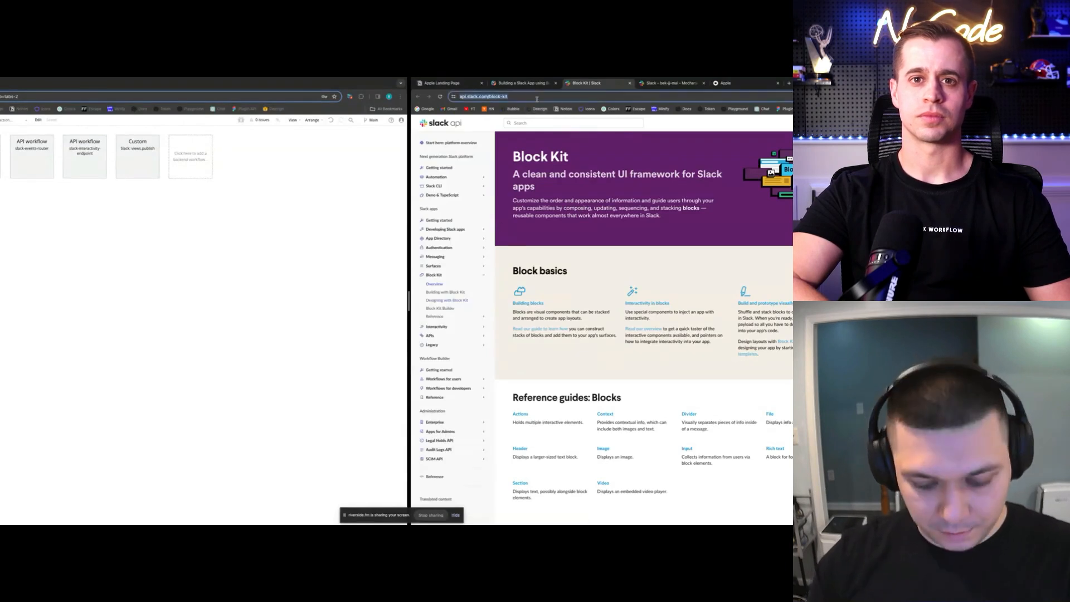
{"action": "type", "text": "bloc"}
{"action": "key", "text": "BackSpace"}
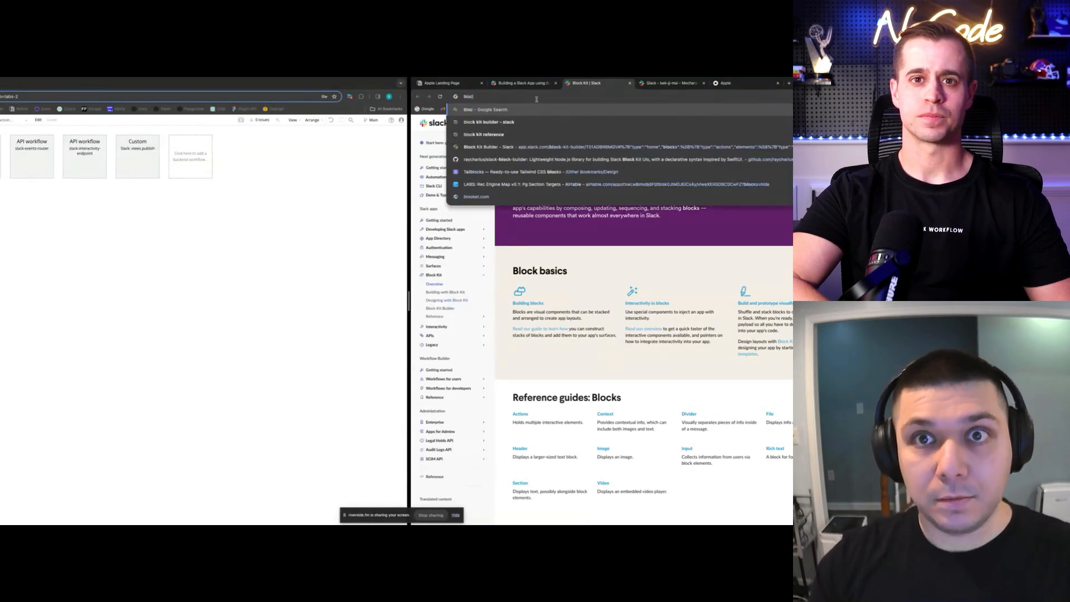
{"action": "left_click", "coordinate": [489, 147]}
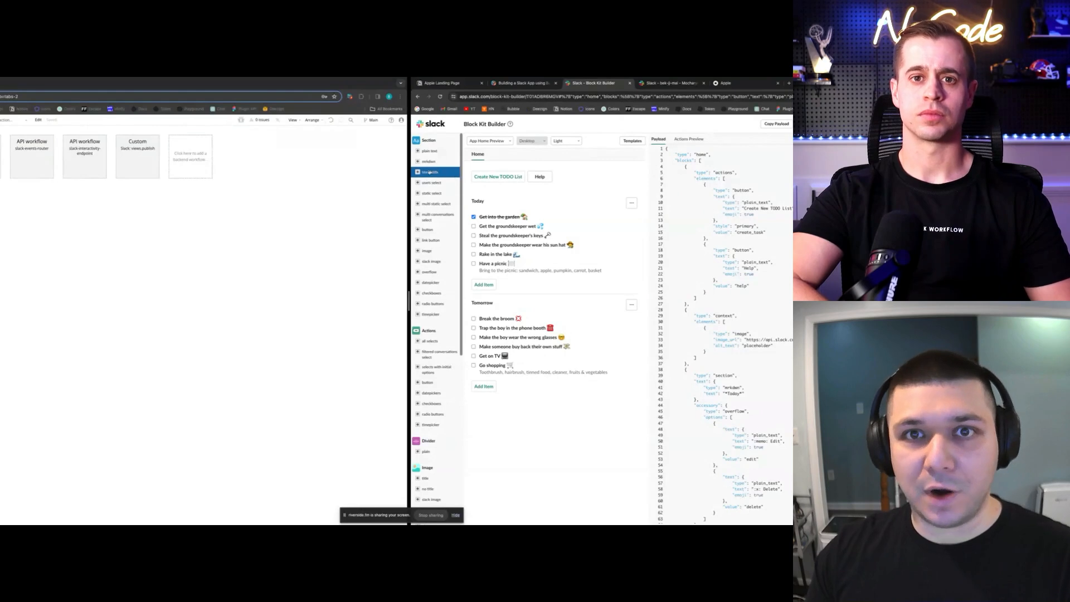
Add a Click Me button and two date pickers to the sample Home view and inspect the JSON
{"action": "left_click", "coordinate": [428, 382]}
{"action": "left_click", "coordinate": [430, 392]}
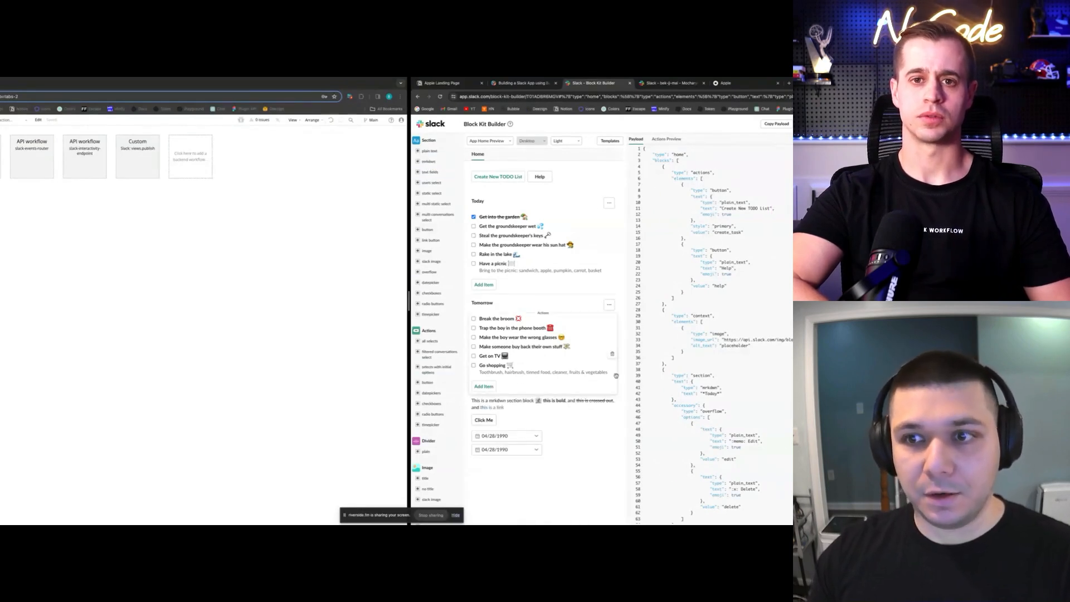
{"action": "scroll", "coordinate": [699, 327], "scroll_direction": "down", "scroll_amount": 2}
{"action": "left_click", "coordinate": [754, 333]}
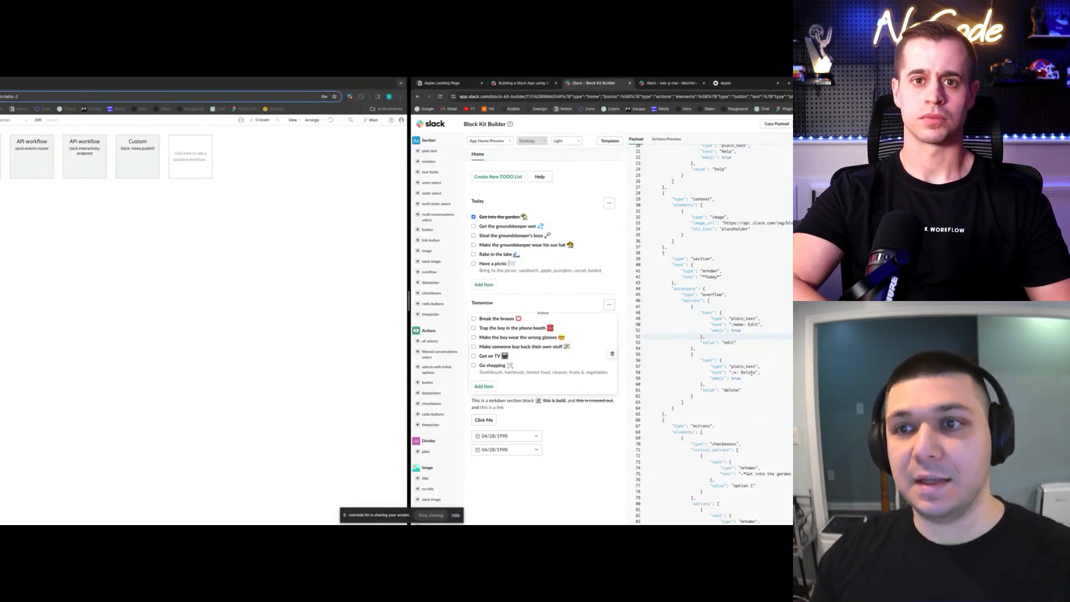
Go back to the Deezign blog article and scroll down it
{"action": "key", "text": "ctrl+shift+Tab"}
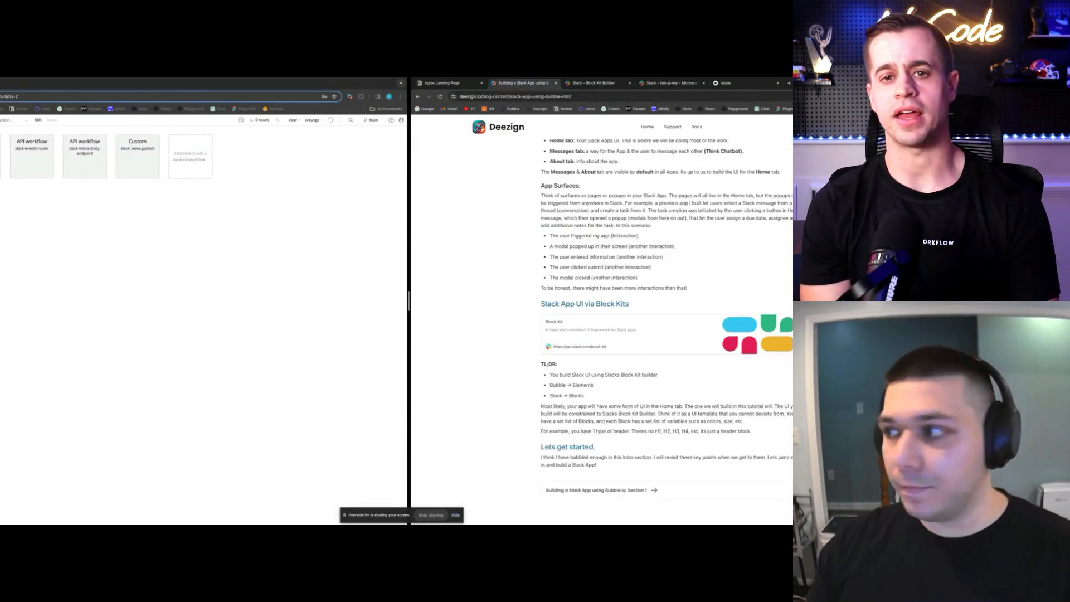
{"action": "left_click", "coordinate": [587, 83]}
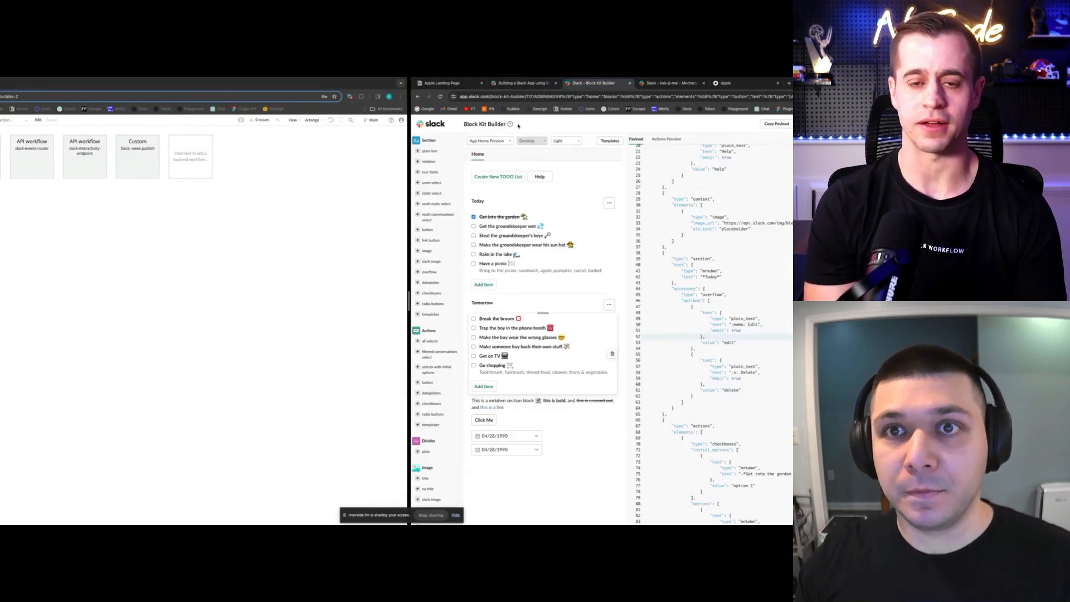
{"action": "left_click", "coordinate": [521, 83]}
{"action": "left_click", "coordinate": [595, 83]}
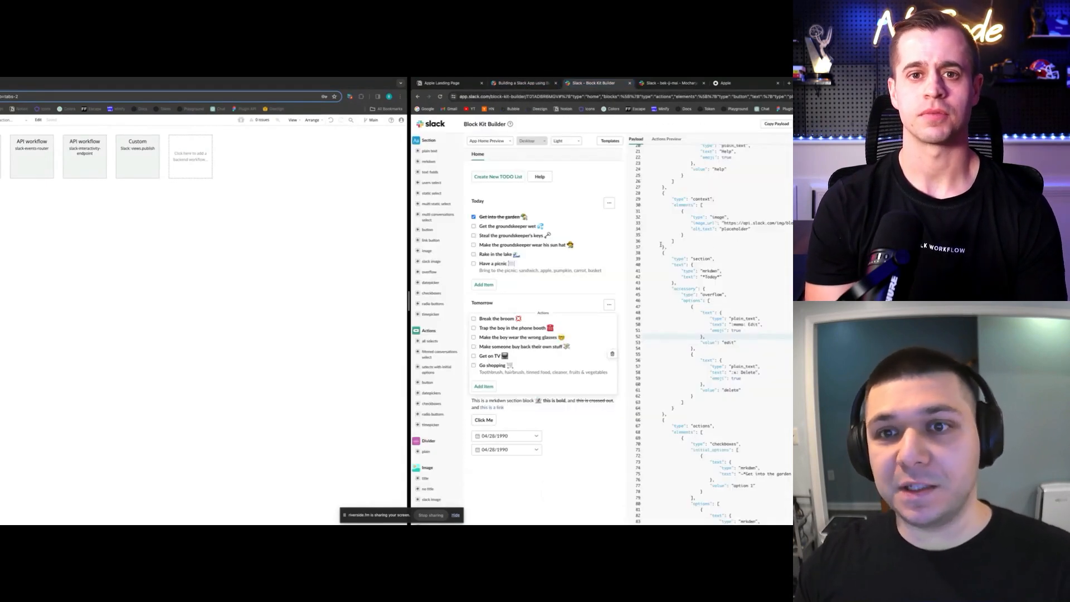
{"action": "left_click", "coordinate": [520, 83]}
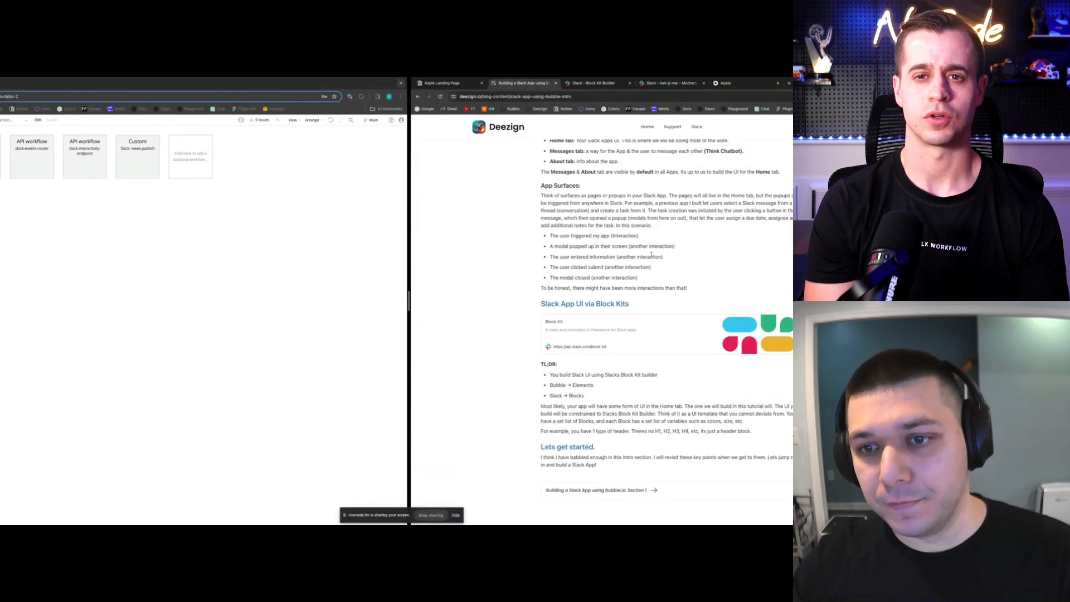
{"action": "scroll", "coordinate": [669, 262], "scroll_direction": "down", "scroll_amount": 2}
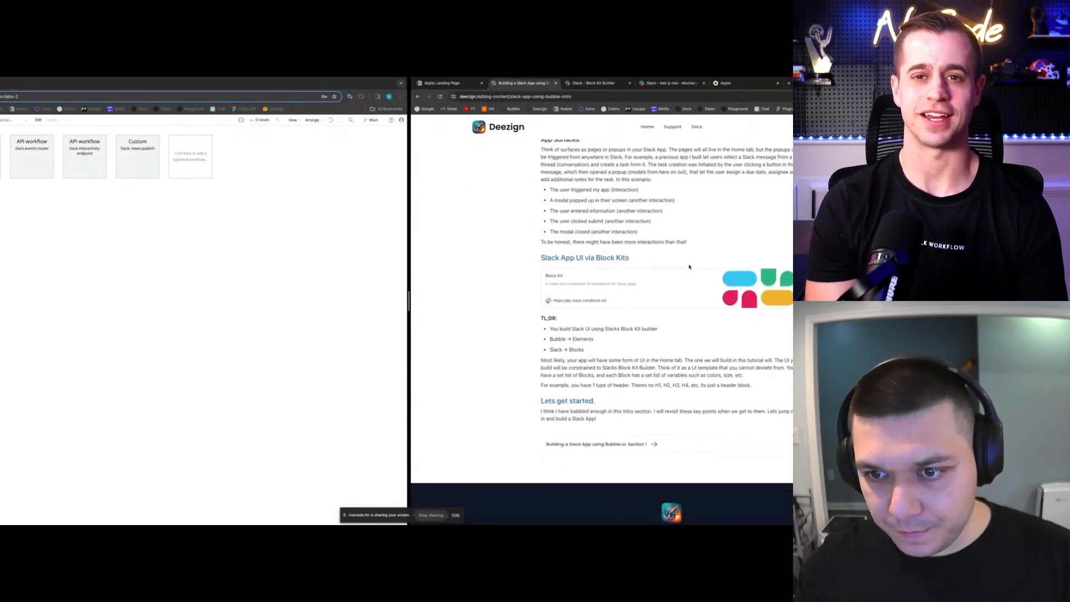
{"action": "scroll", "coordinate": [689, 267], "scroll_direction": "down", "scroll_amount": 1}
Open the Section 1 'Hello World' article and scroll to Chapter 1: Creating a Slack App
{"action": "left_click", "coordinate": [631, 408]}
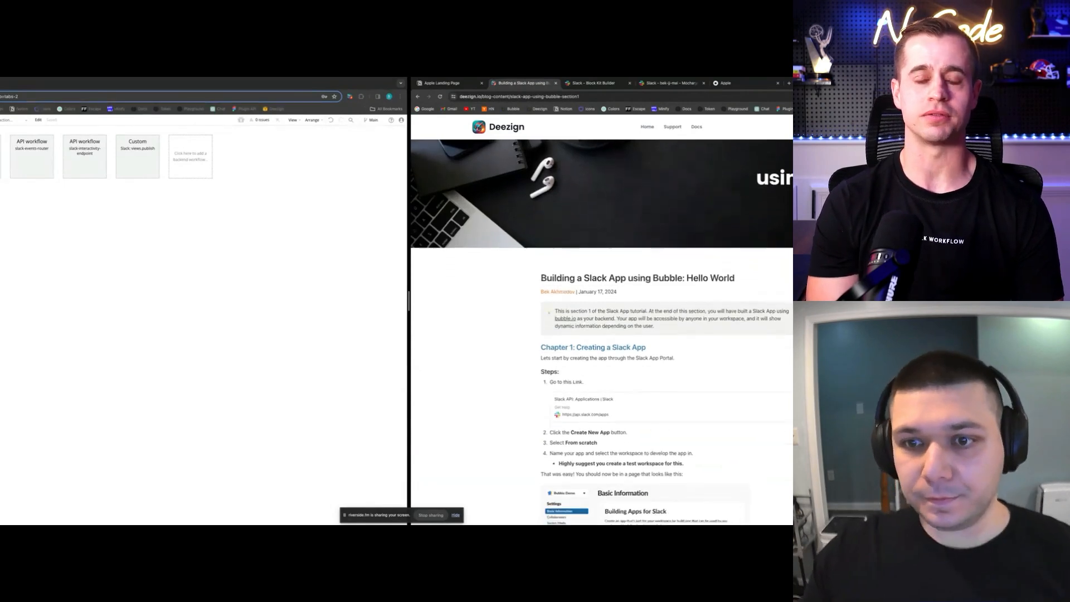
{"action": "scroll", "coordinate": [602, 335], "scroll_direction": "down", "scroll_amount": 1}
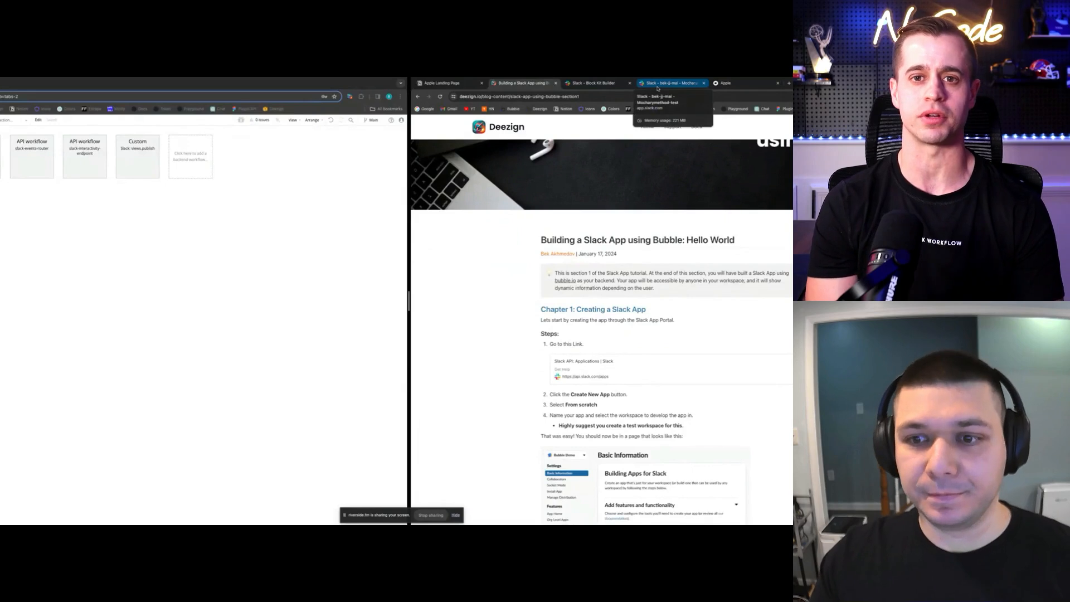
{"action": "left_click", "coordinate": [657, 85]}
{"action": "left_click", "coordinate": [599, 84]}
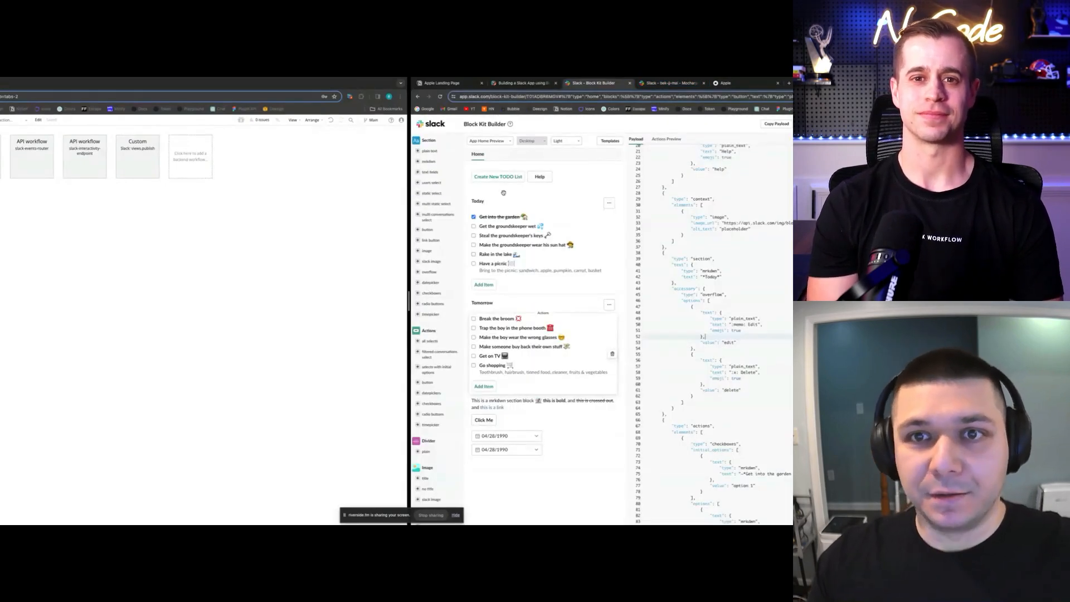
{"action": "left_click", "coordinate": [524, 85]}
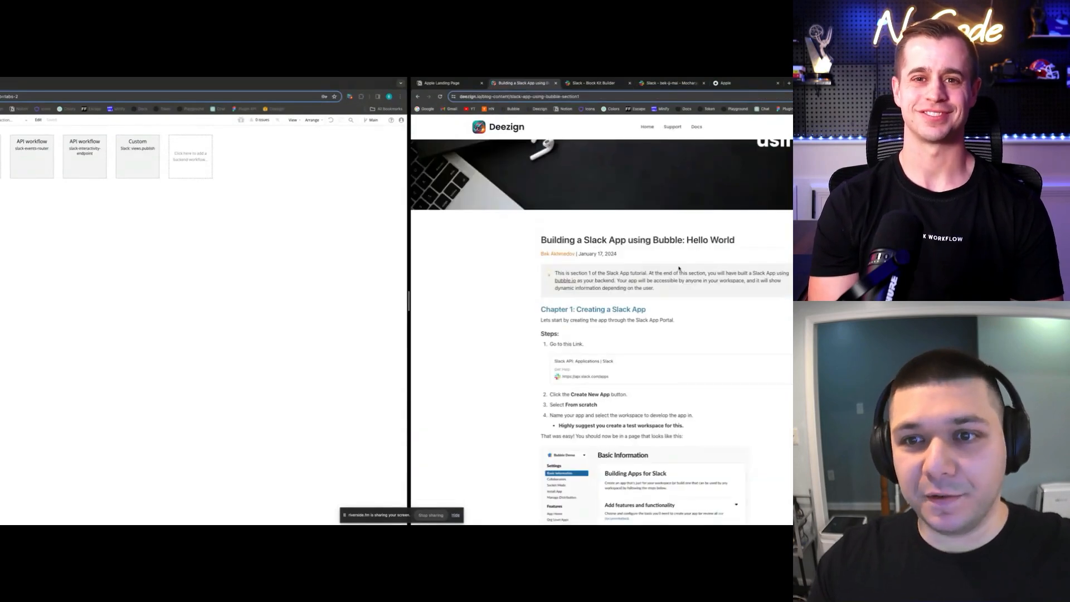
{"action": "scroll", "coordinate": [678, 269], "scroll_direction": "down", "scroll_amount": 1}
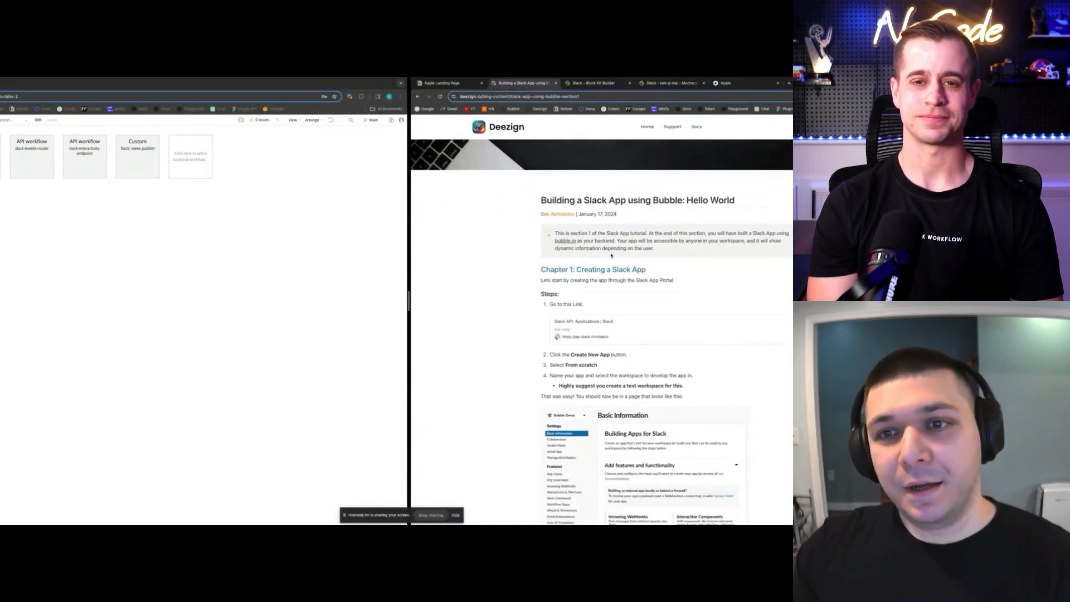
Create the Live-tutorial app from scratch in the Mocharymethod-test workspace, beside the tutorial
{"action": "left_click", "coordinate": [630, 329]}
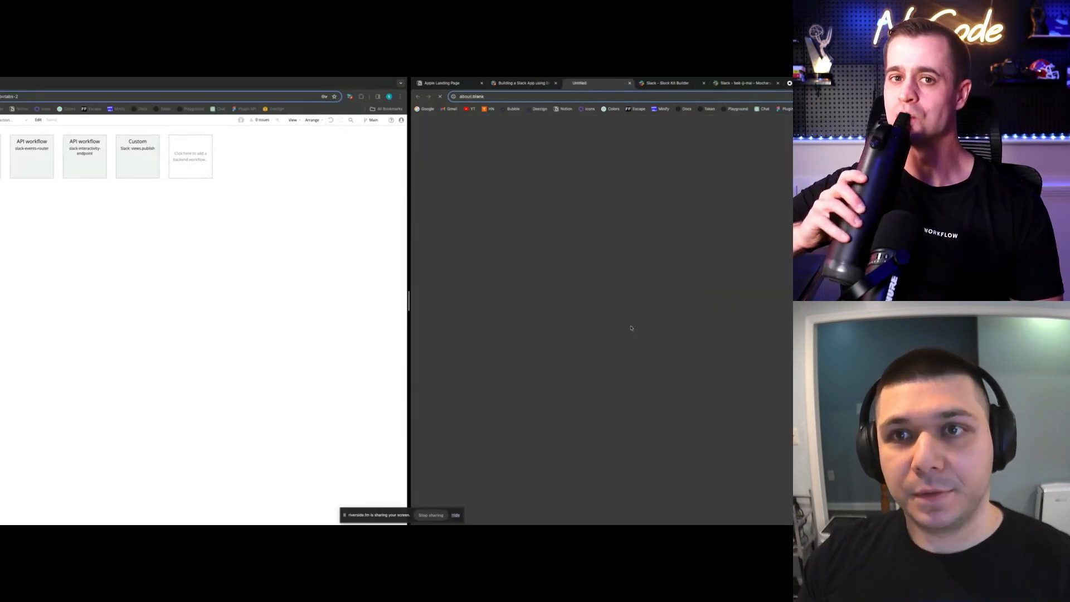
{"action": "left_click_drag", "start_coordinate": [574, 90], "coordinate": [262, 84]}
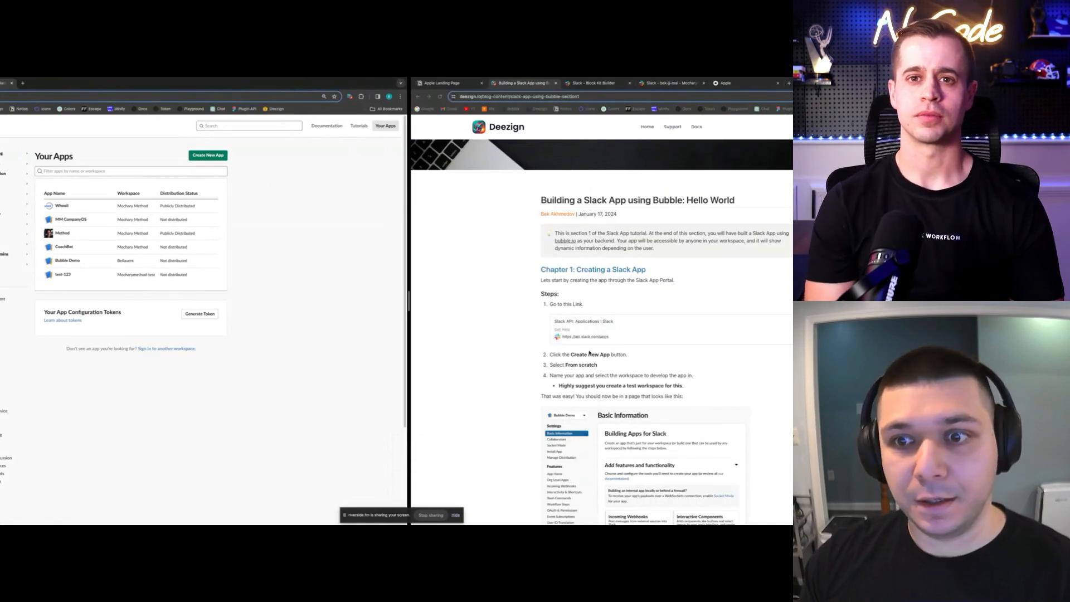
{"action": "left_click", "coordinate": [204, 158]}
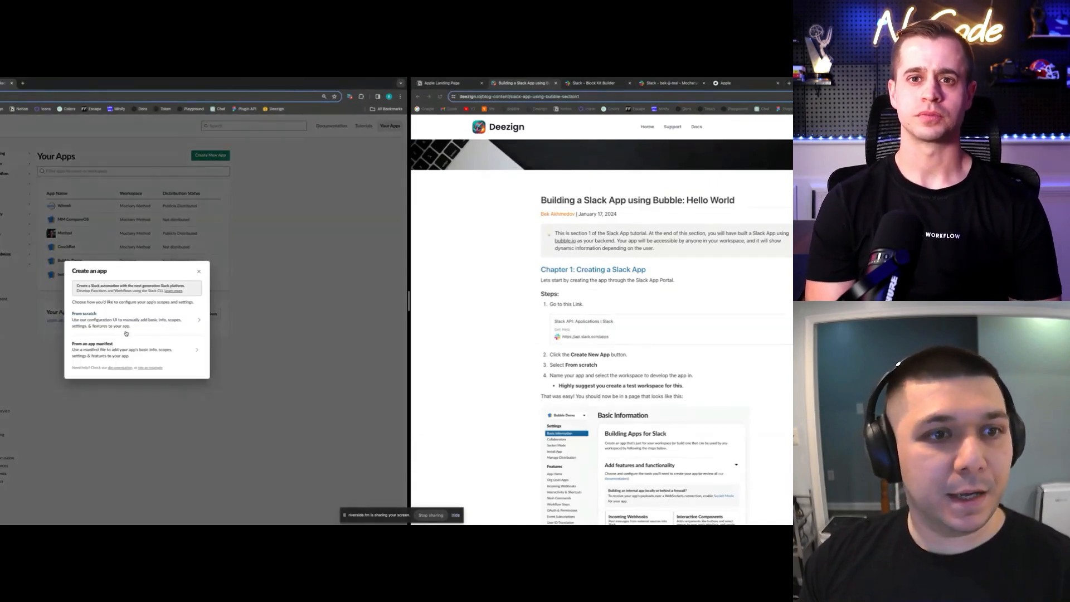
{"action": "left_click", "coordinate": [131, 321]}
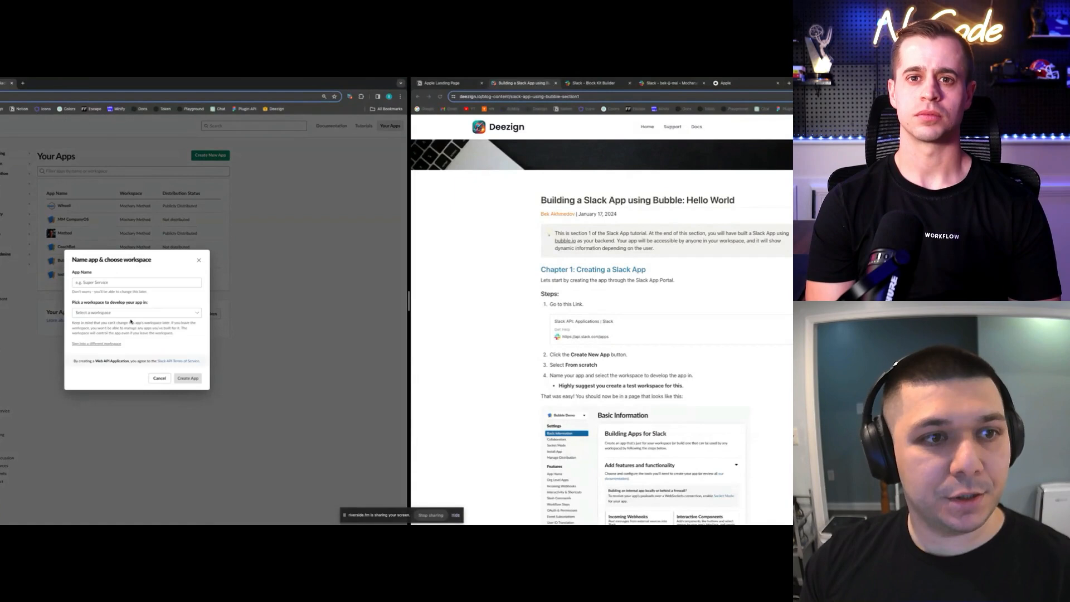
{"action": "left_click", "coordinate": [148, 284]}
{"action": "type", "text": "B"}
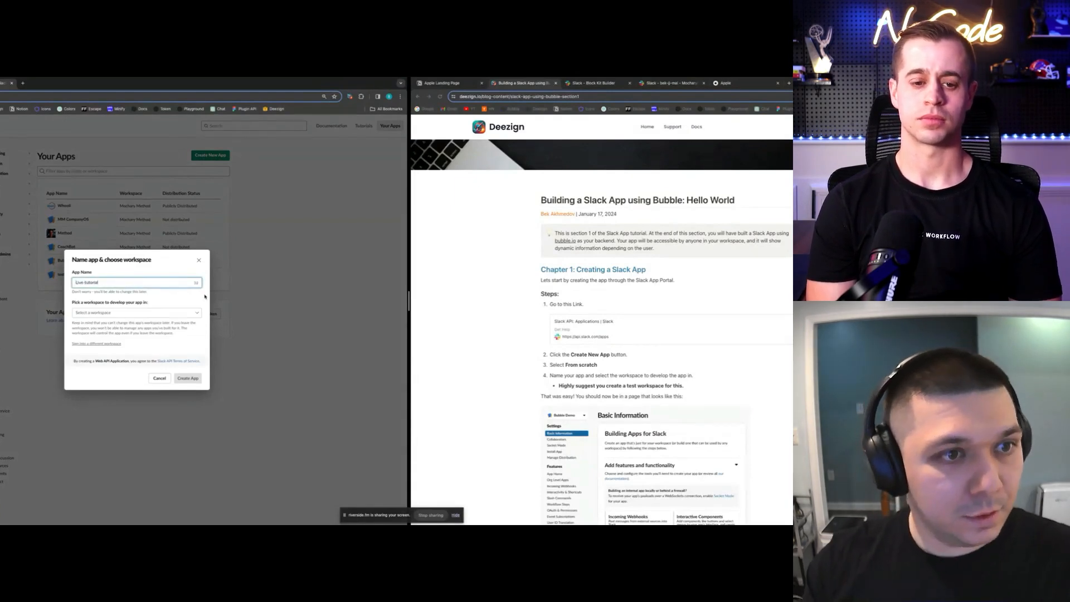
{"action": "left_click", "coordinate": [166, 314]}
{"action": "key", "text": "Down"}
{"action": "key", "text": "Down"}
{"action": "key", "text": "Down"}
{"action": "key", "text": "Return"}
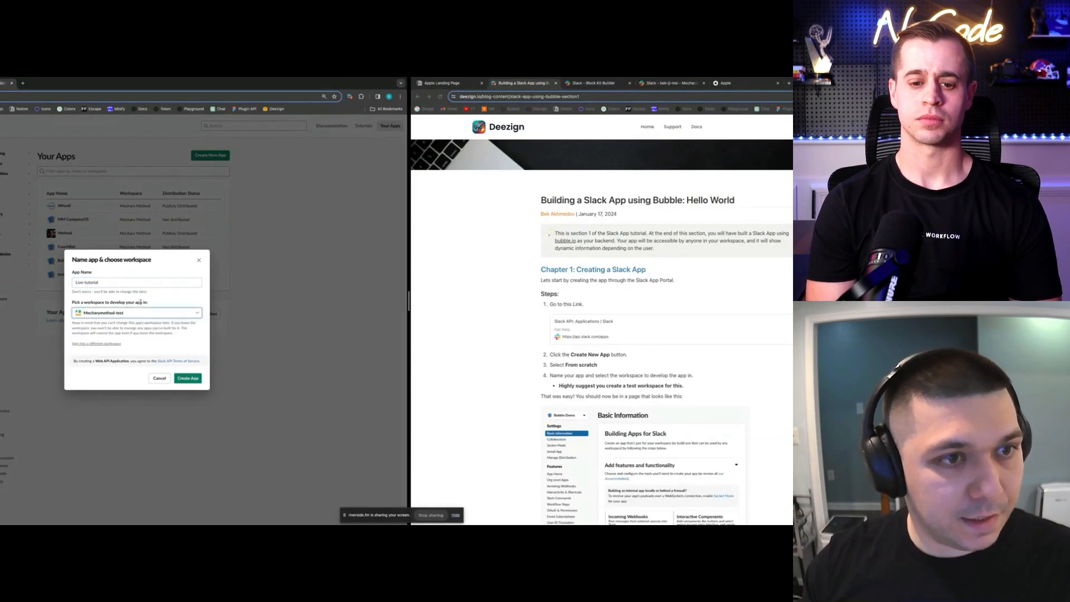
{"action": "left_click", "coordinate": [189, 379]}
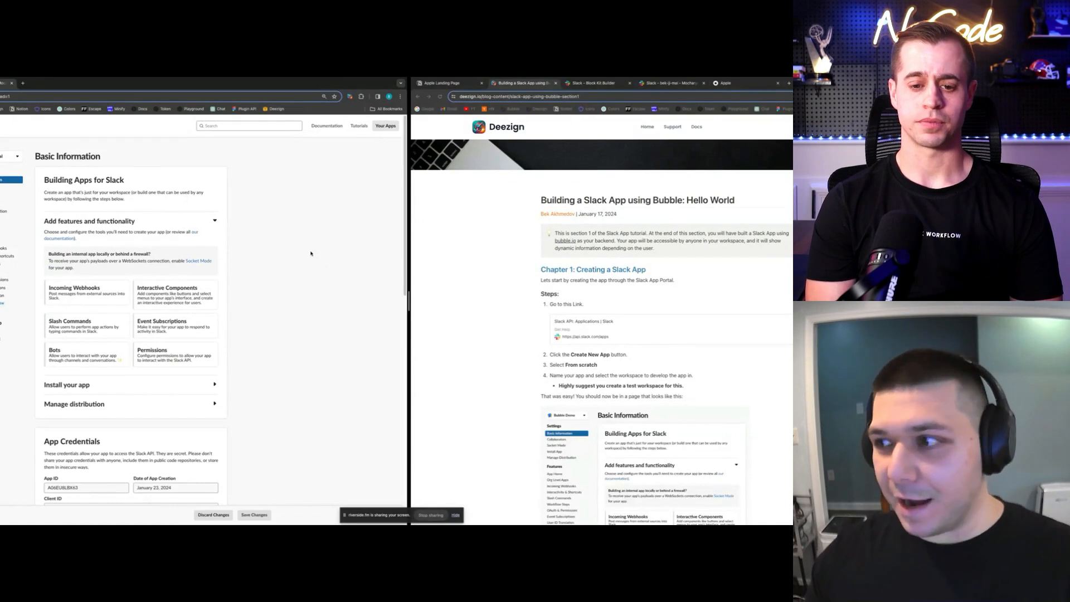
{"action": "scroll", "coordinate": [306, 265], "scroll_direction": "down", "scroll_amount": 1}
{"action": "scroll", "coordinate": [600, 288], "scroll_direction": "down", "scroll_amount": 5}
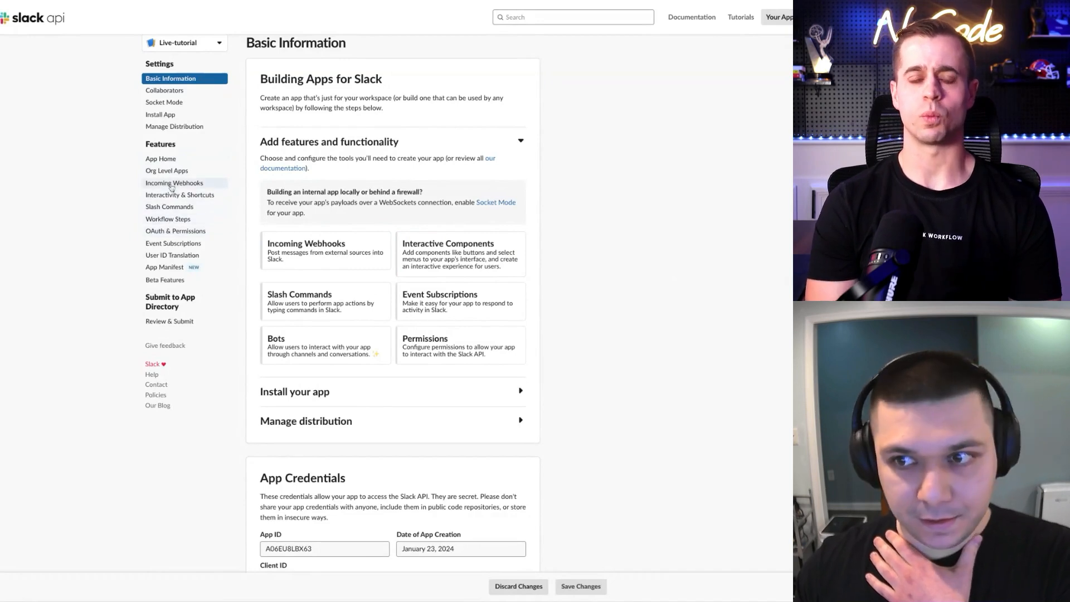
Switch Enable Events on under Event Subscriptions and select the Request URL field
{"action": "left_click", "coordinate": [177, 243]}
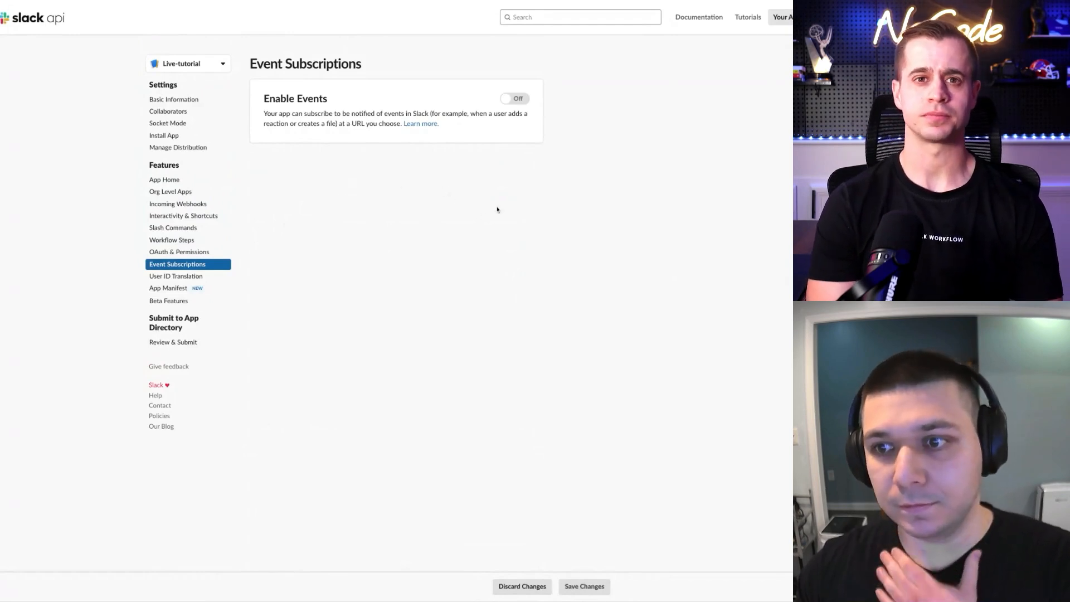
{"action": "left_click", "coordinate": [508, 99]}
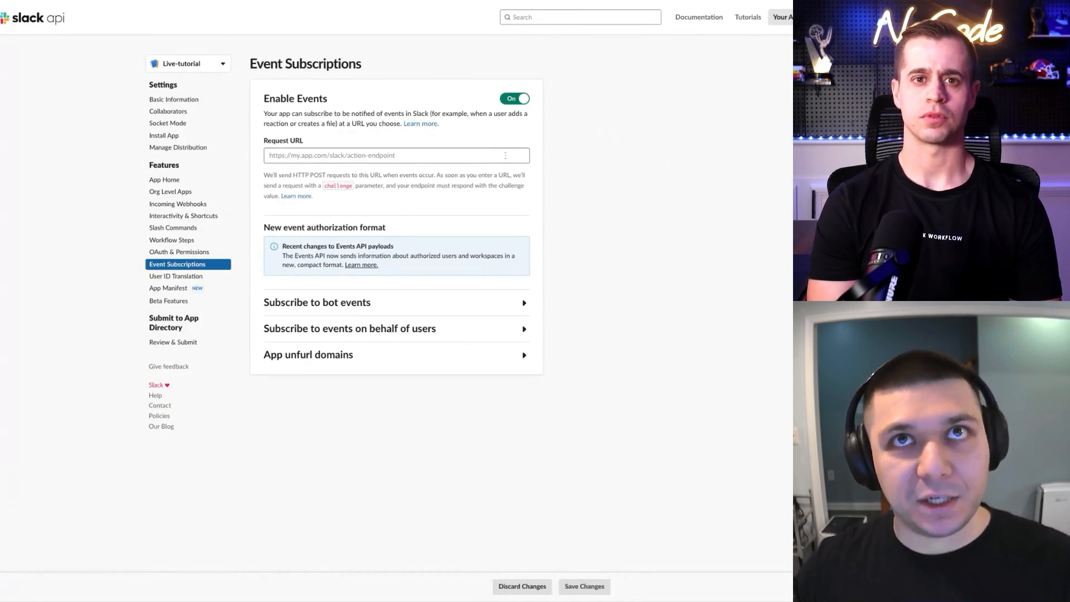
{"action": "left_click", "coordinate": [457, 151]}
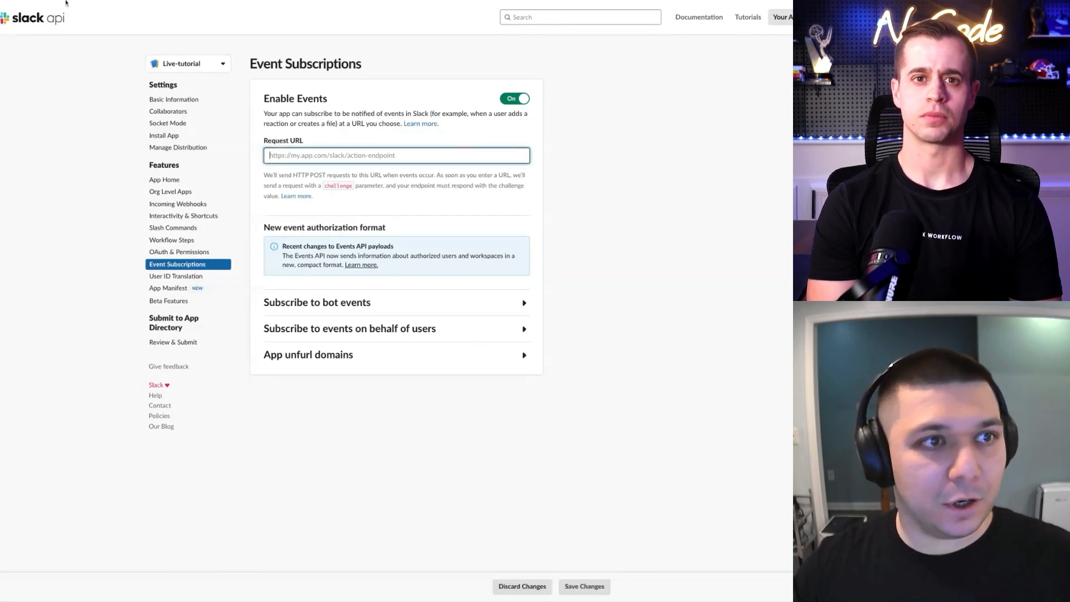
{"action": "left_click", "coordinate": [66, 3]}
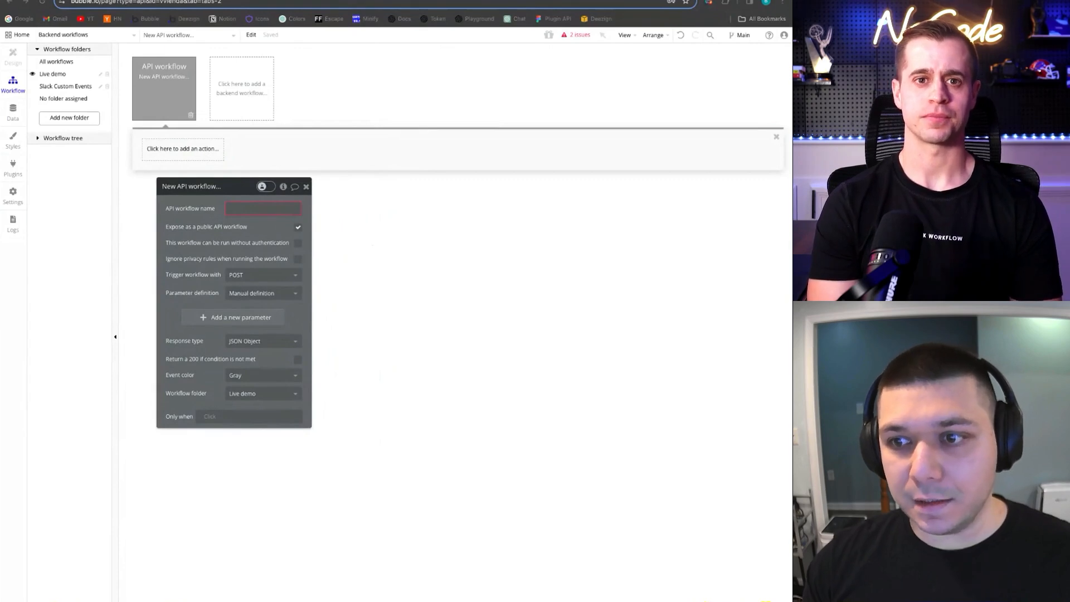
Name the workflow slack-actions-endpoint-1, keep it public, and allow it to run without authentication
{"action": "left_click", "coordinate": [259, 208]}
{"action": "type", "text": "slack-actions-endpoint"}
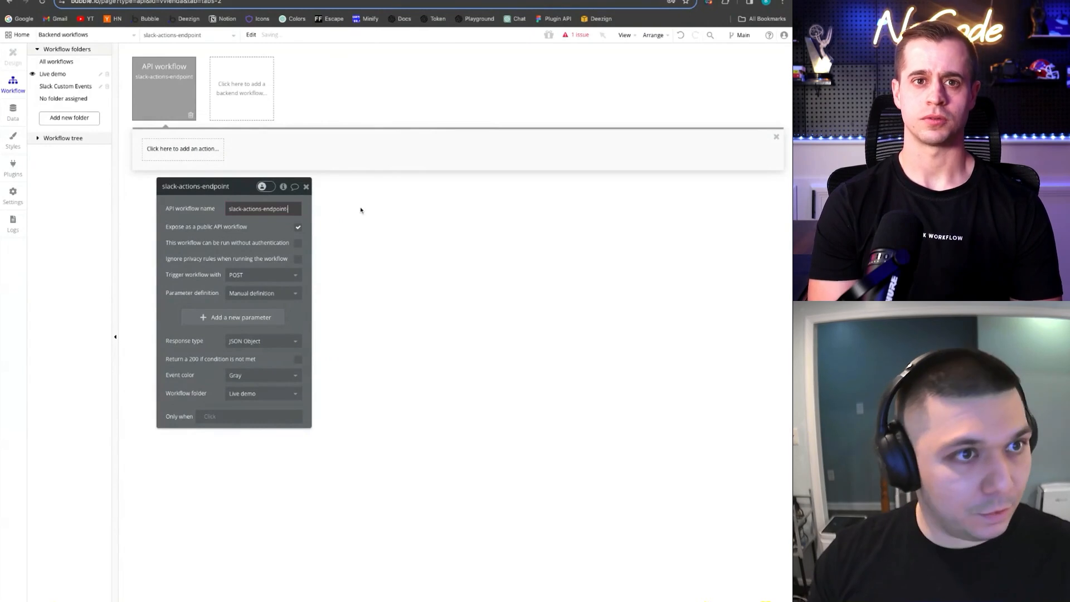
{"action": "type", "text": "-1"}
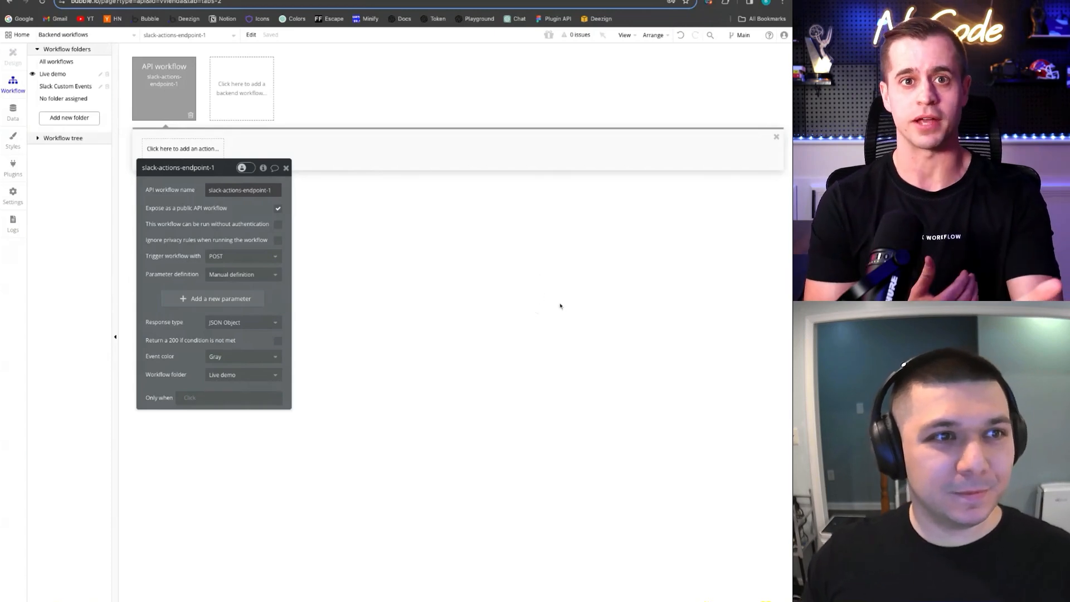
{"action": "left_click_drag", "start_coordinate": [254, 236], "coordinate": [254, 234]}
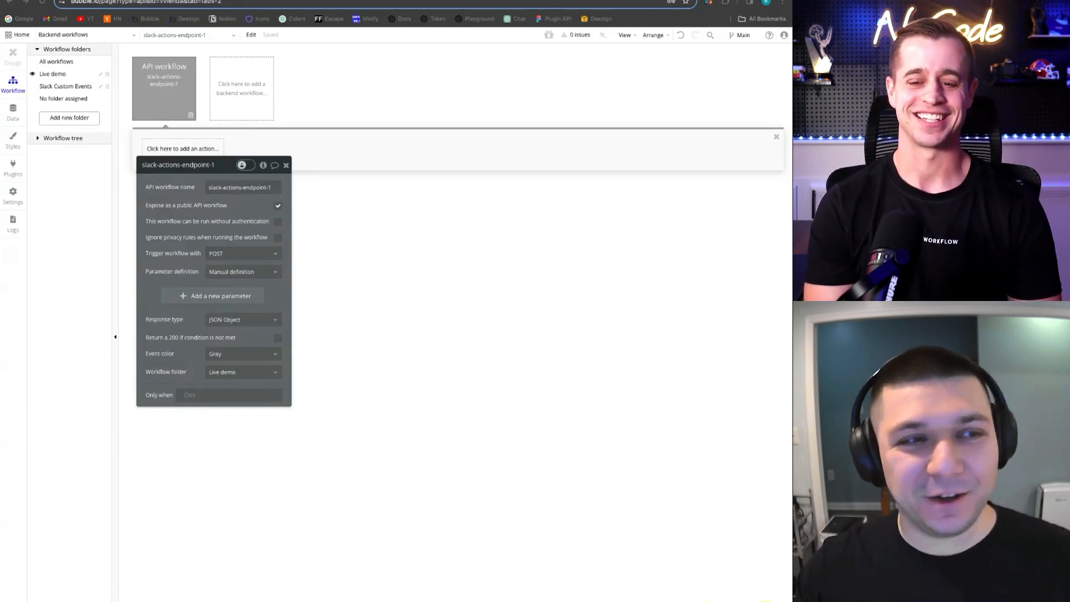
{"action": "left_click", "coordinate": [229, 207]}
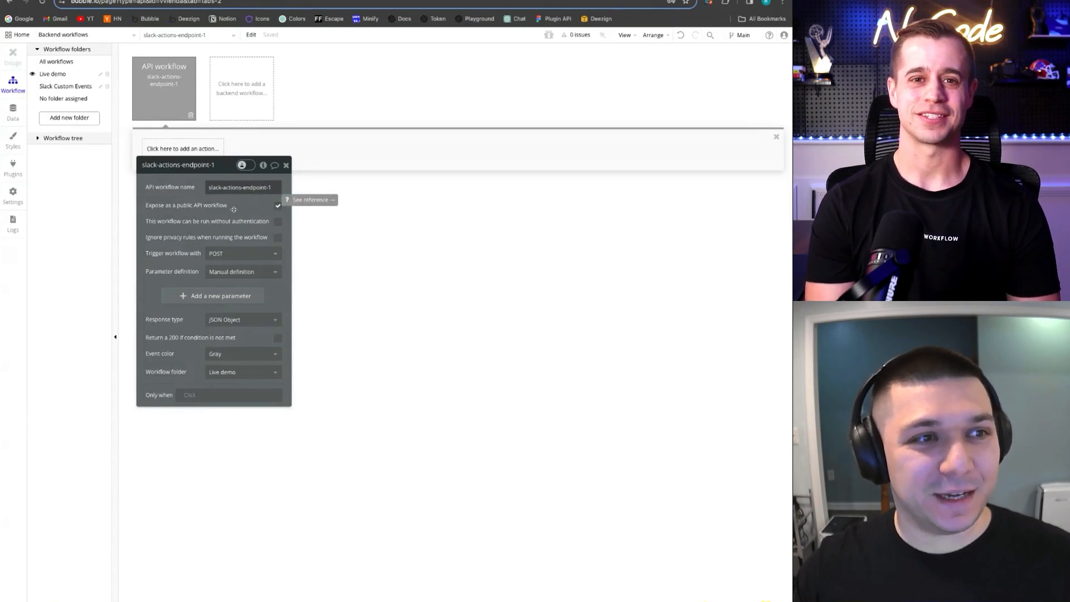
{"action": "left_click", "coordinate": [277, 206]}
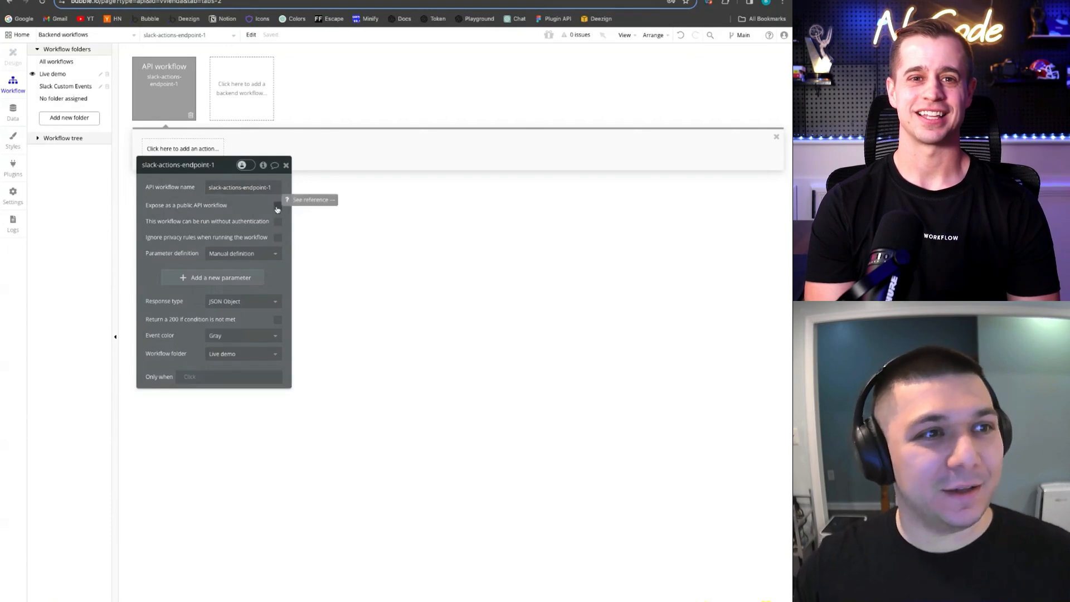
{"action": "left_click", "coordinate": [277, 206]}
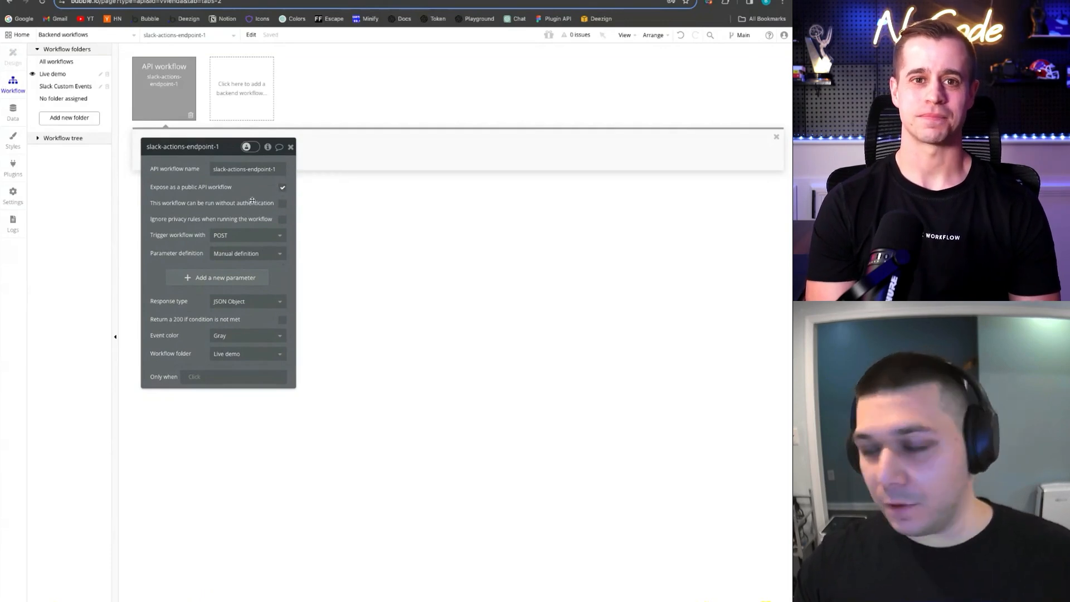
{"action": "left_click", "coordinate": [281, 204]}
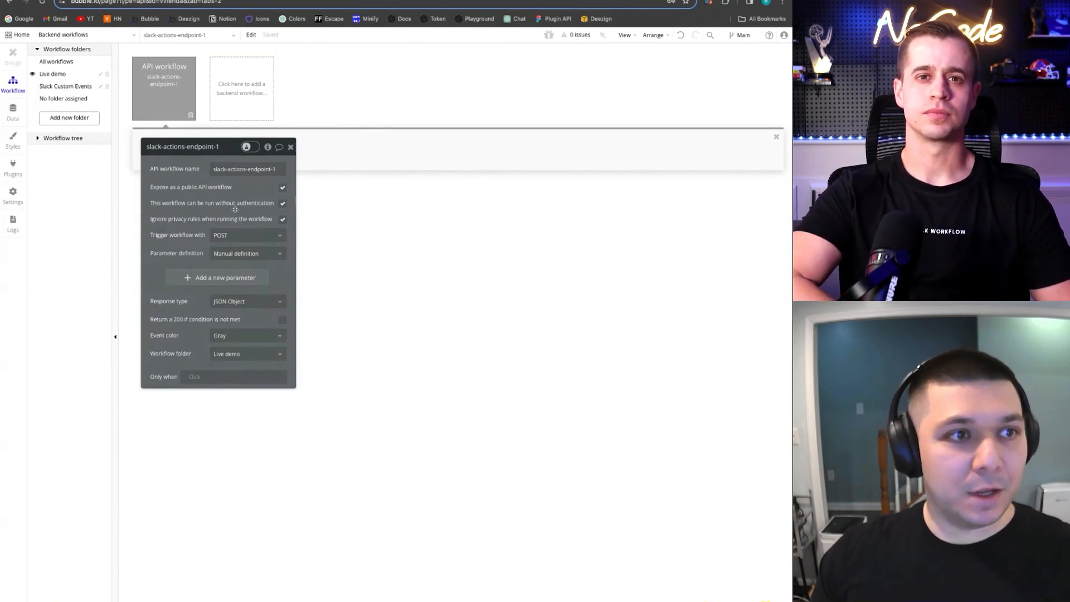
Set the method to POST and detect parameters from request data, including headers
{"action": "left_click", "coordinate": [269, 235]}
{"action": "left_click", "coordinate": [223, 249]}
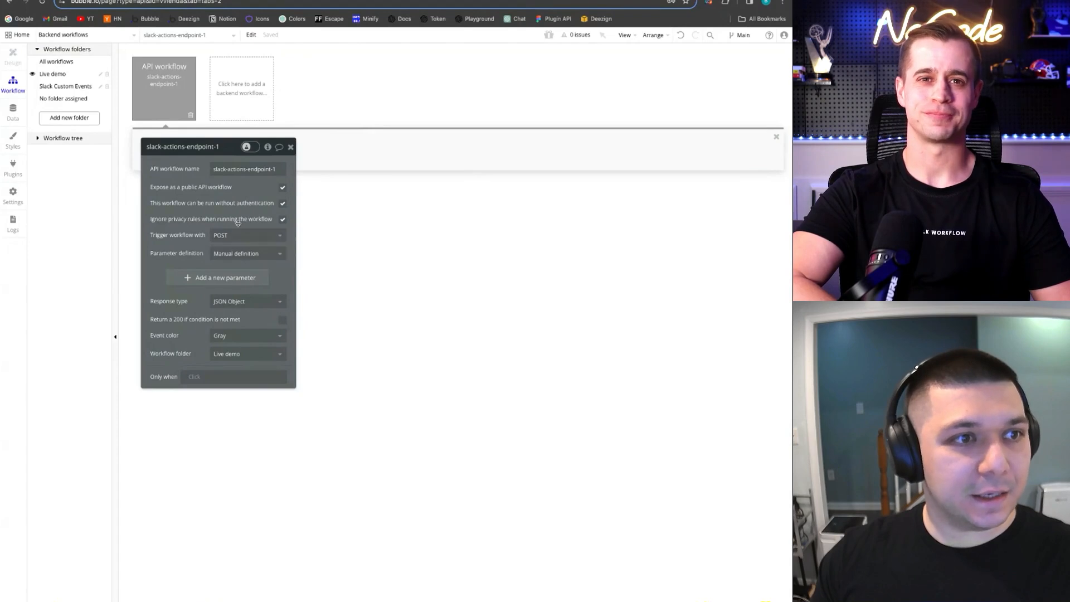
{"action": "left_click", "coordinate": [245, 253]}
{"action": "left_click", "coordinate": [250, 279]}
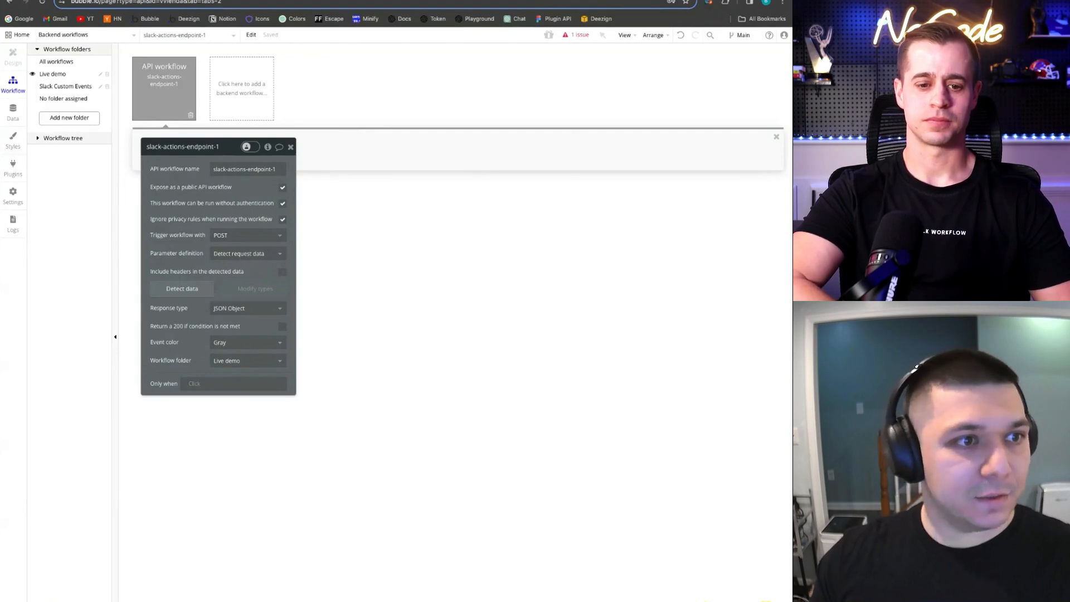
{"action": "left_click", "coordinate": [242, 271]}
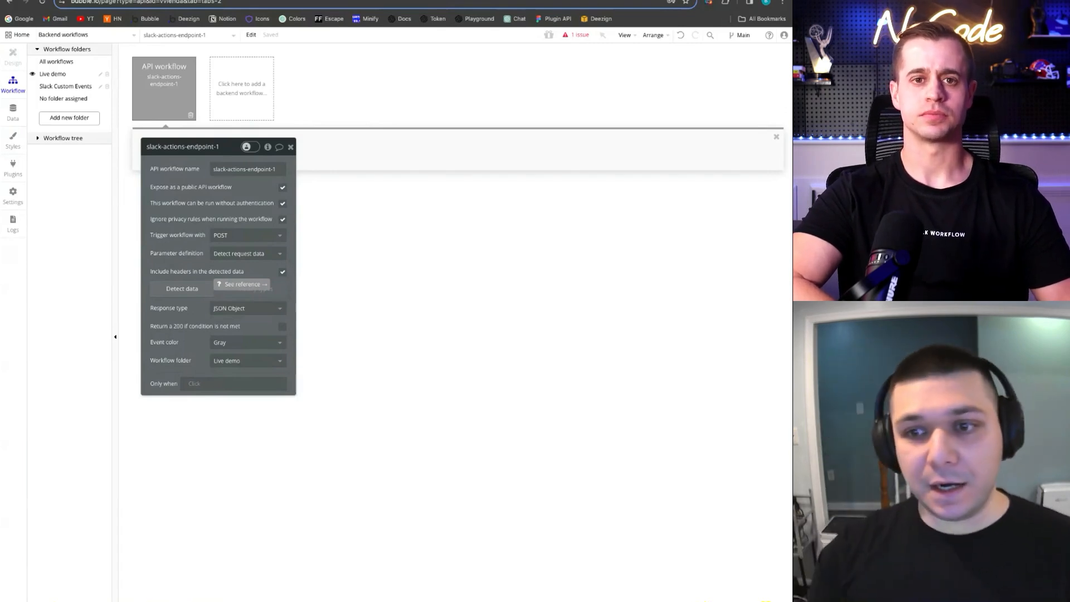
{"action": "left_click_drag", "start_coordinate": [193, 269], "coordinate": [189, 264]}
Paste the workflow's initialize URL into Slack's Request URL so Bubble captures the verification request
{"action": "left_click", "coordinate": [181, 283]}
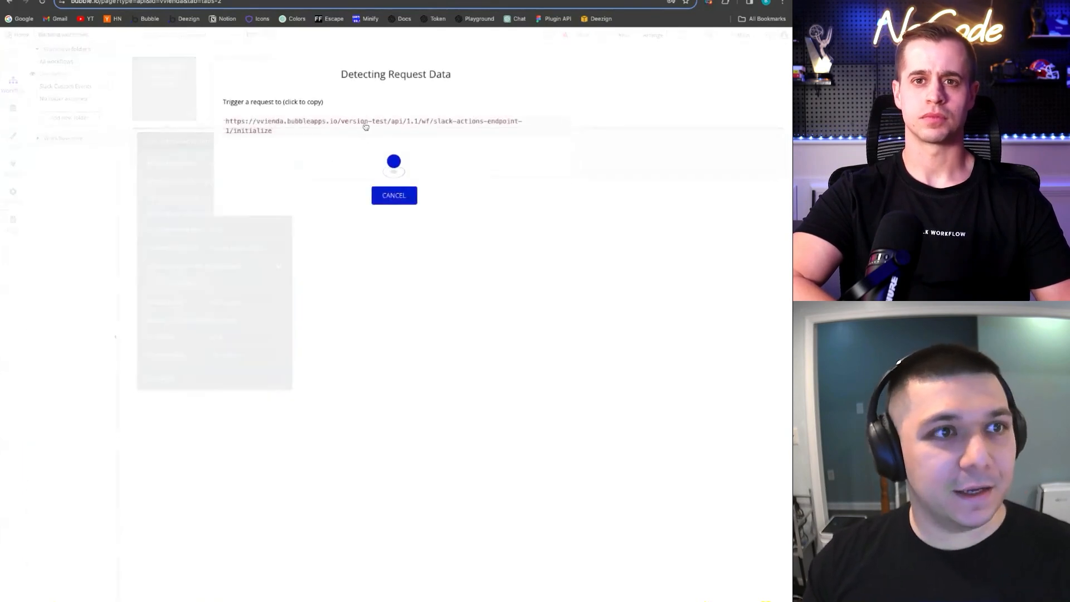
{"action": "left_click", "coordinate": [305, 128]}
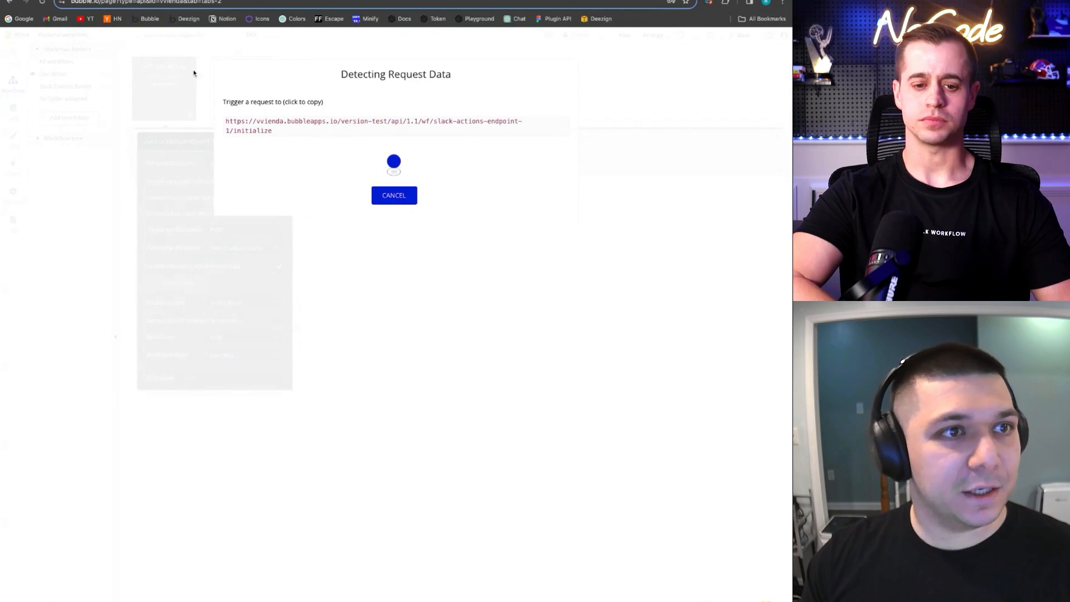
{"action": "left_click", "coordinate": [172, 0]}
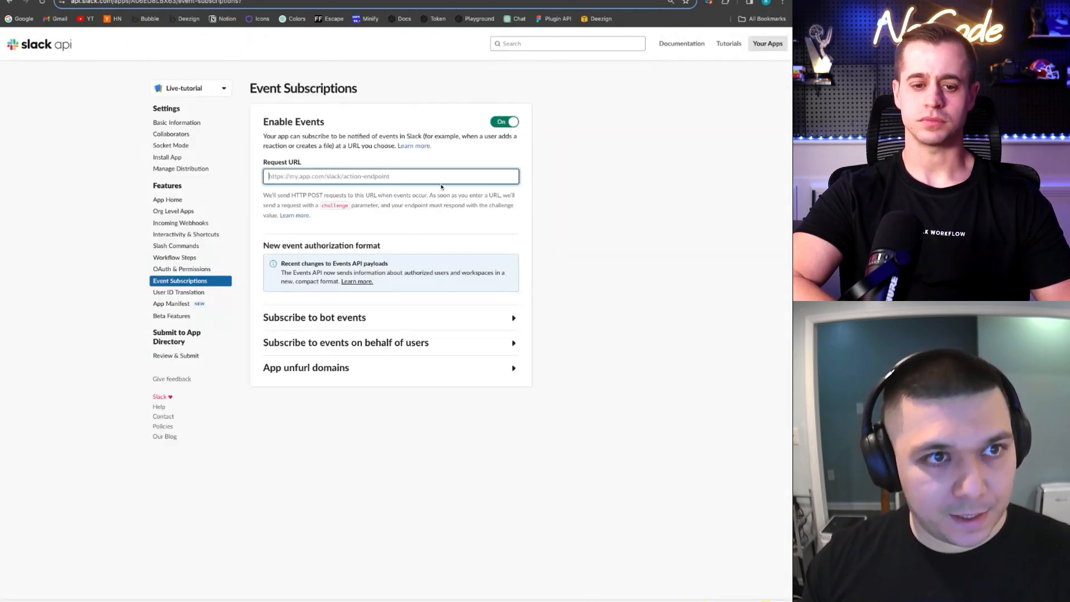
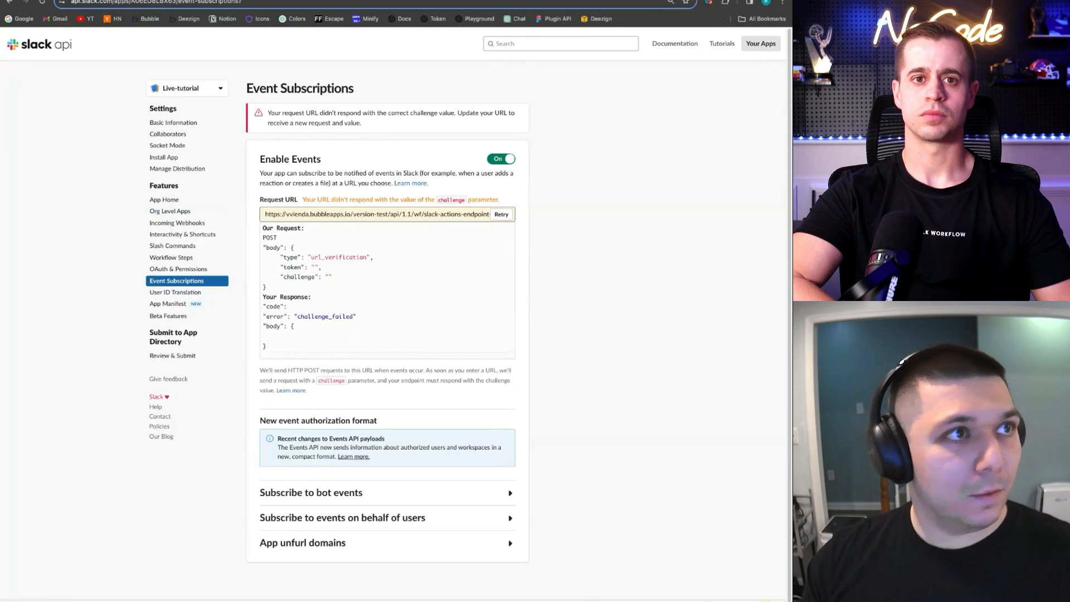
{"action": "left_click", "coordinate": [77, 0]}
{"action": "scroll", "coordinate": [332, 268], "scroll_direction": "down", "scroll_amount": 1}
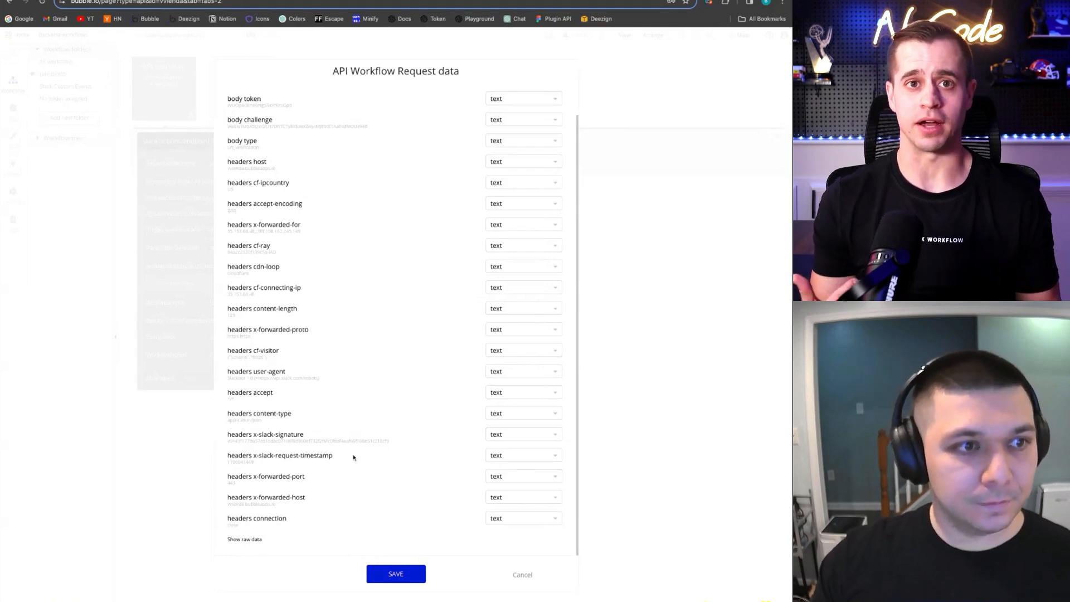
Keep all detected fields as text, including headers accept-encoding and cf-ray, and save
{"action": "scroll", "coordinate": [353, 457], "scroll_direction": "up", "scroll_amount": 2}
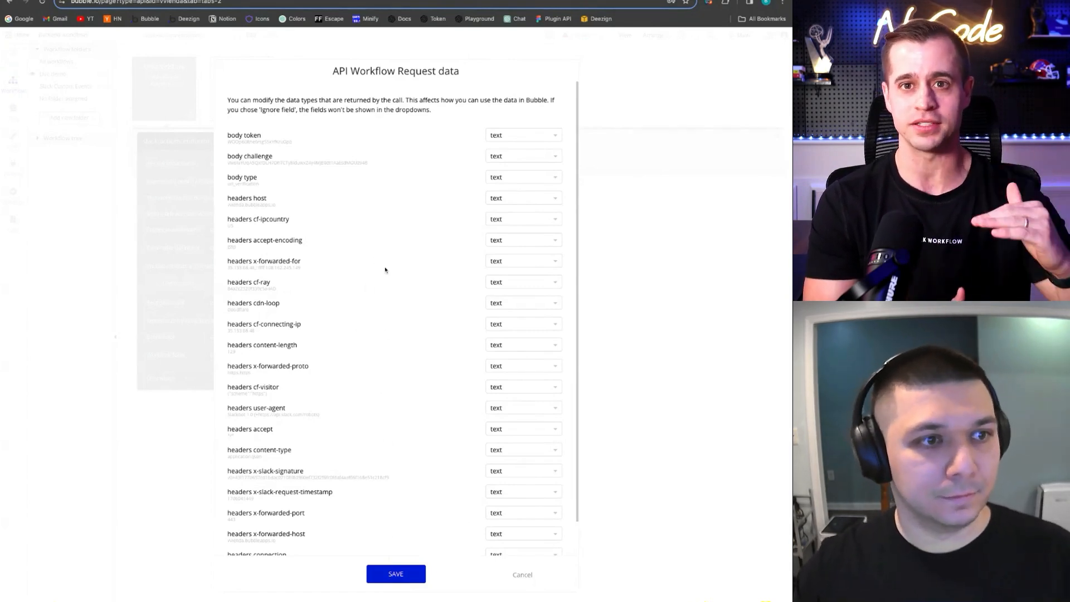
{"action": "scroll", "coordinate": [412, 281], "scroll_direction": "down", "scroll_amount": 1}
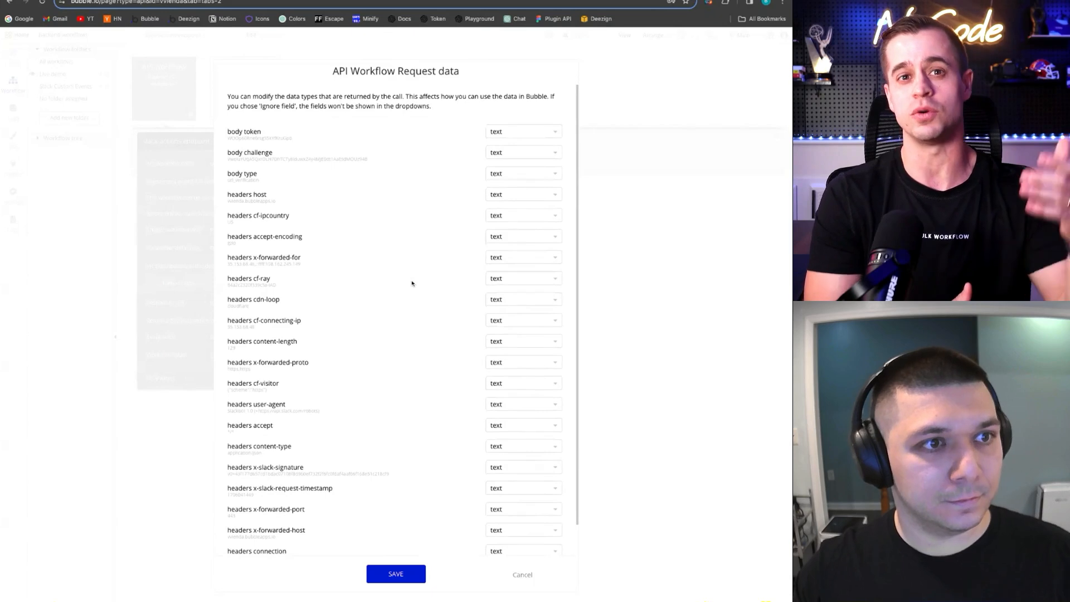
{"action": "scroll", "coordinate": [412, 289], "scroll_direction": "down", "scroll_amount": 2}
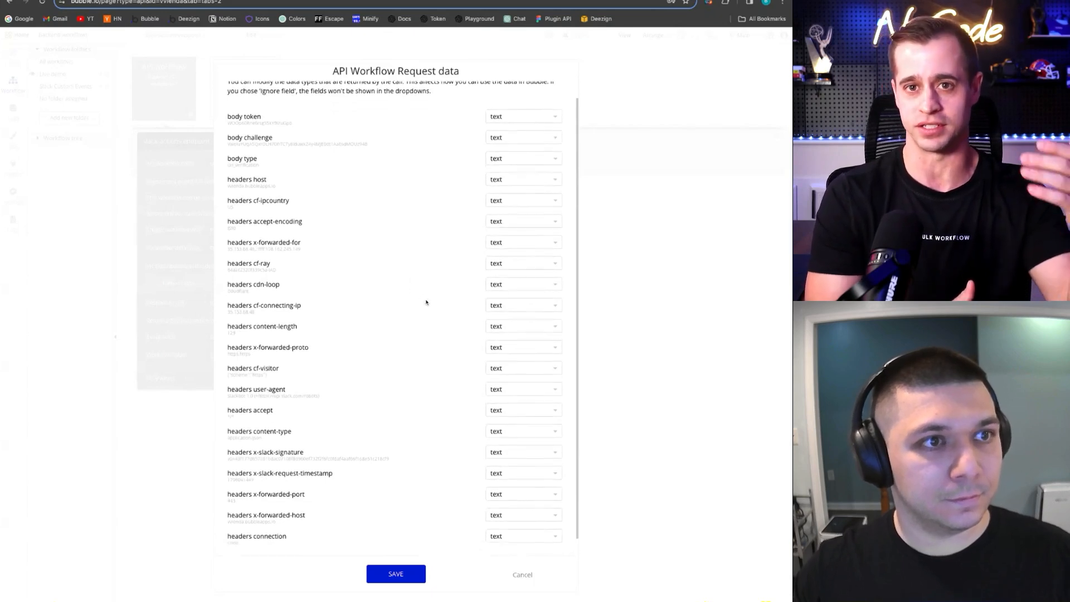
{"action": "scroll", "coordinate": [427, 298], "scroll_direction": "down", "scroll_amount": 2}
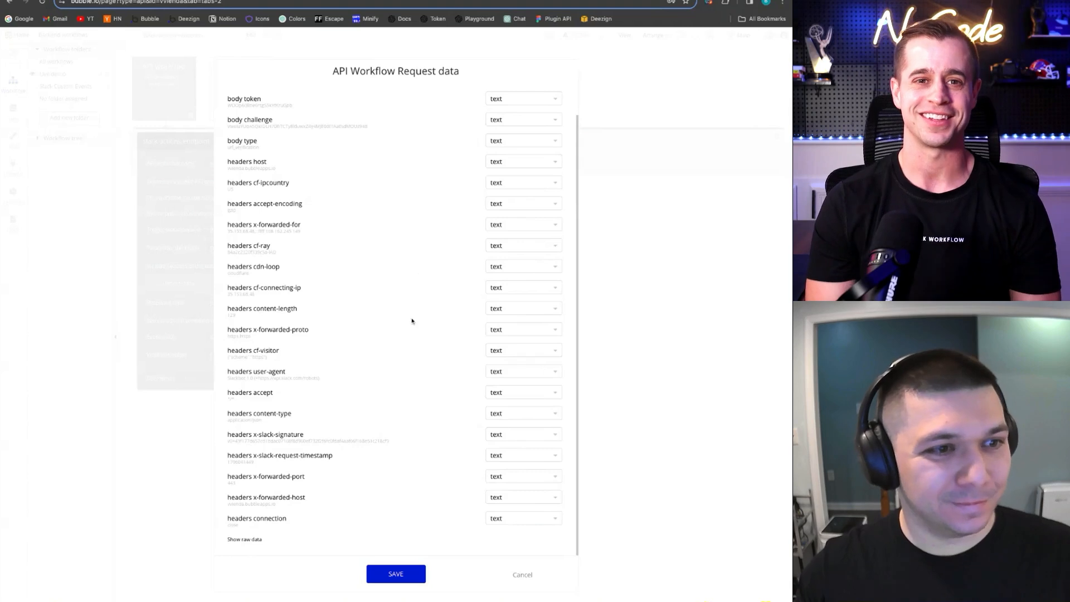
{"action": "left_click", "coordinate": [520, 202]}
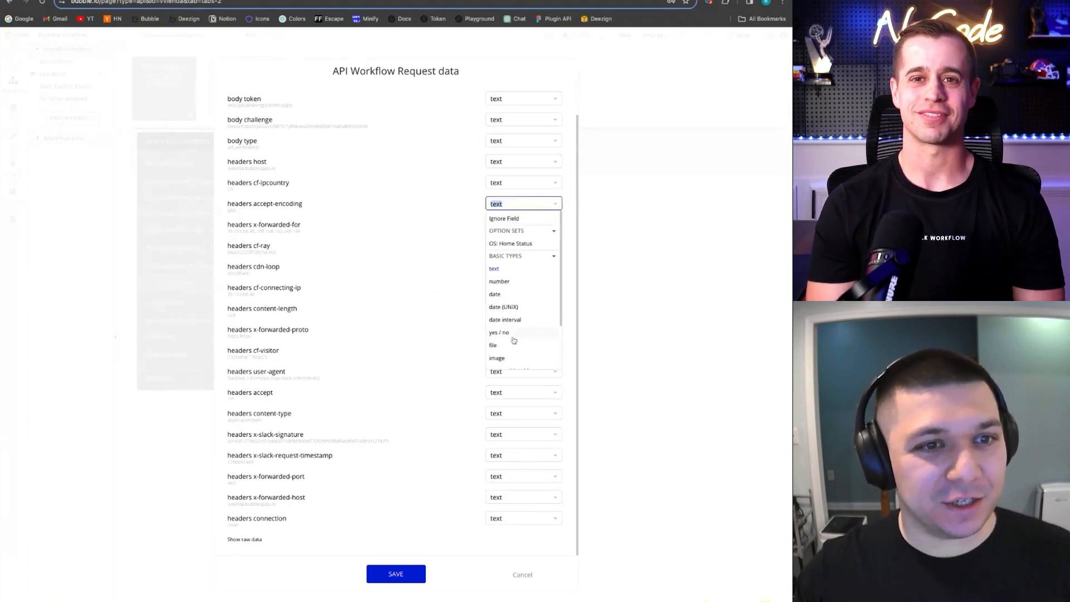
{"action": "left_click", "coordinate": [426, 281]}
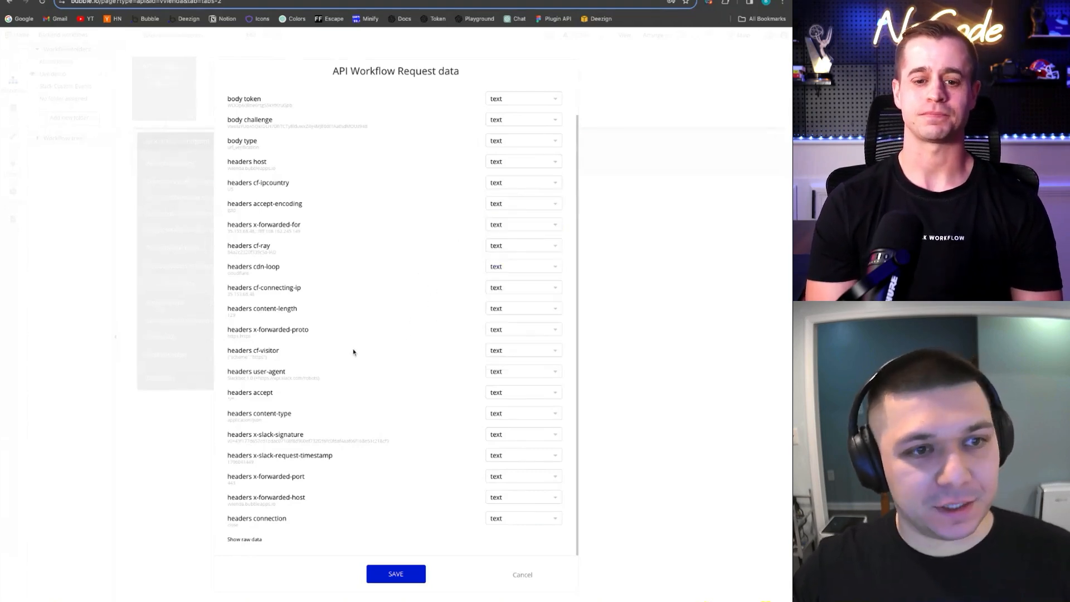
{"action": "left_click", "coordinate": [507, 248]}
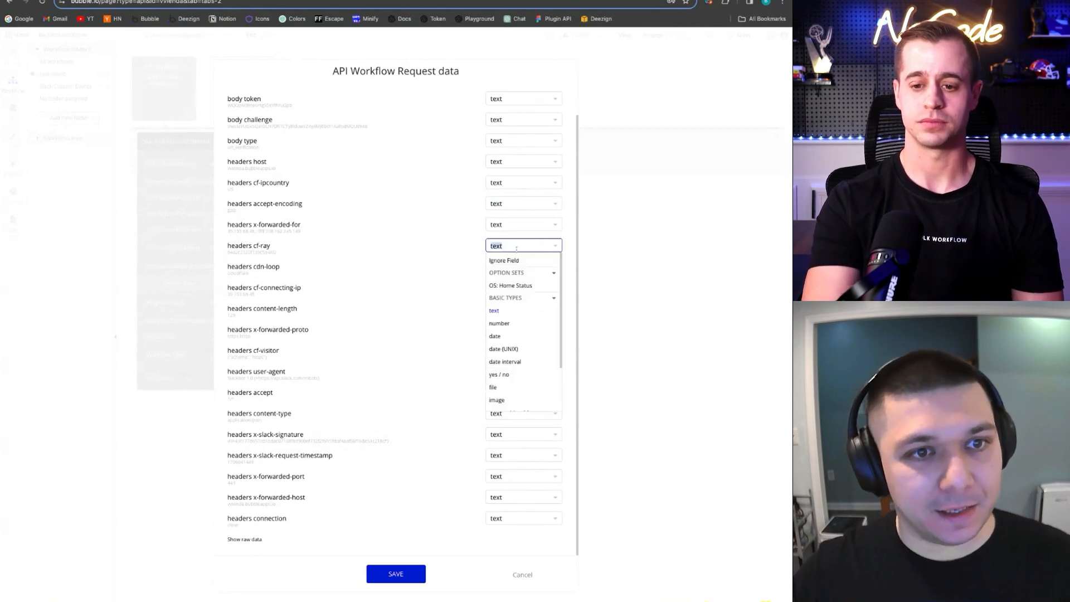
{"action": "left_click", "coordinate": [407, 278]}
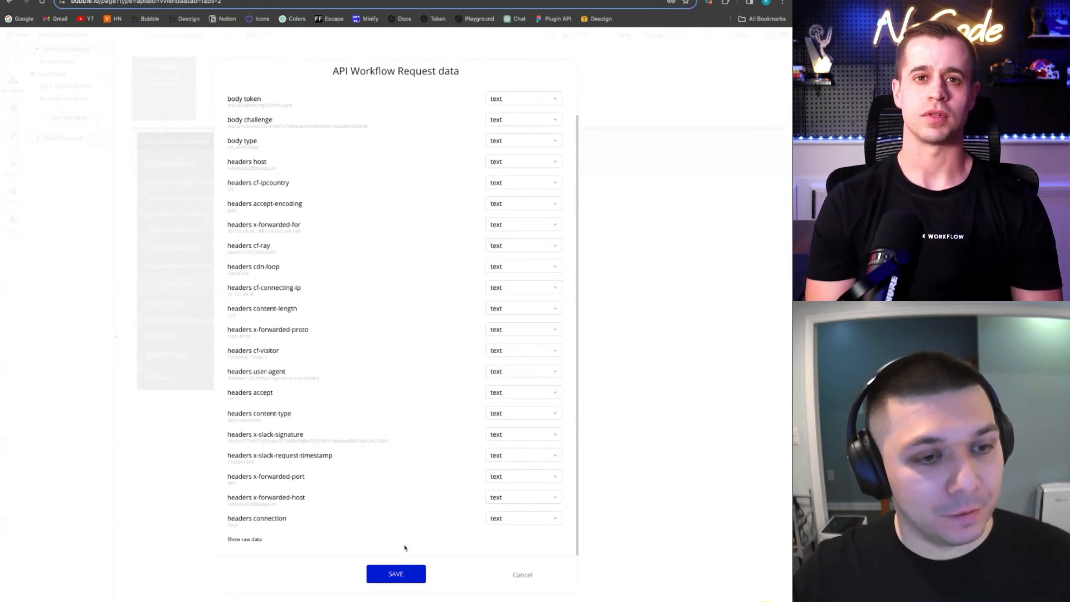
{"action": "left_click", "coordinate": [396, 574]}
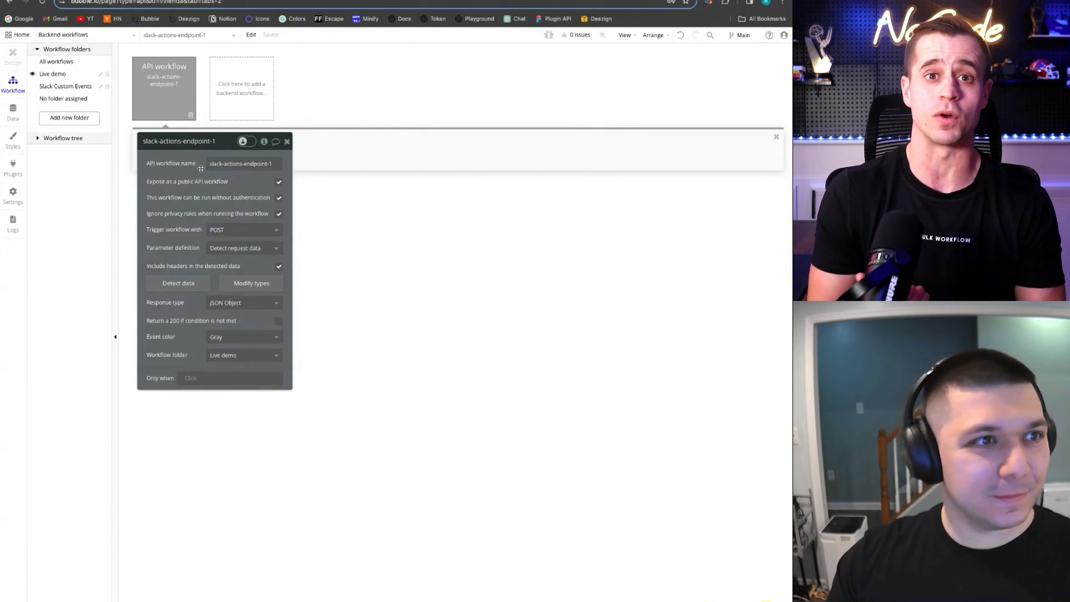
Close the endpoint settings panel and bring up the action list for the workflow's first step
{"action": "left_click_drag", "start_coordinate": [173, 141], "coordinate": [189, 171]}
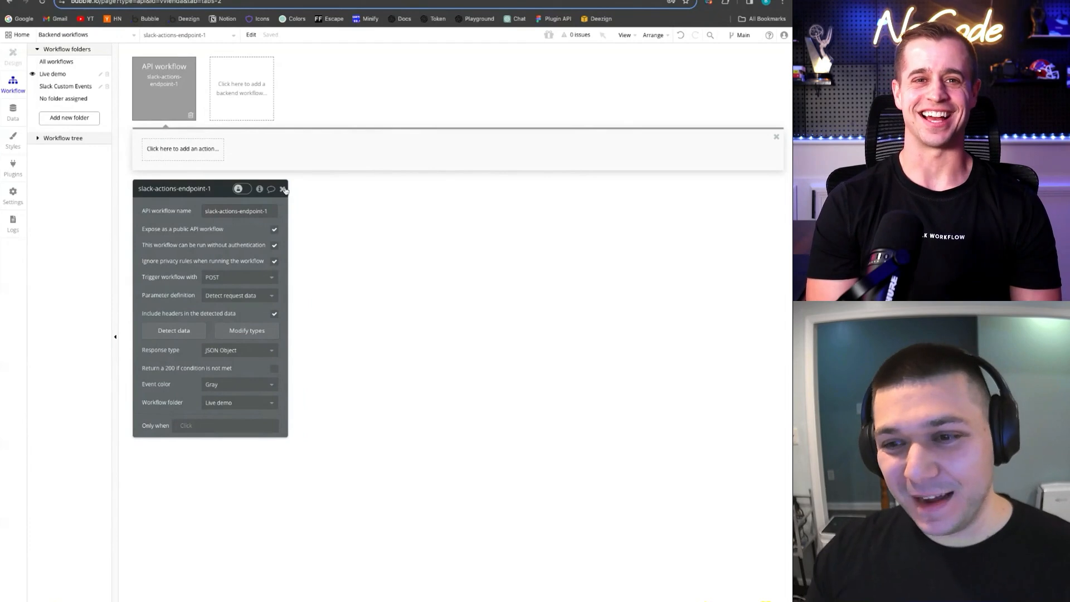
{"action": "left_click_drag", "start_coordinate": [185, 193], "coordinate": [190, 186]}
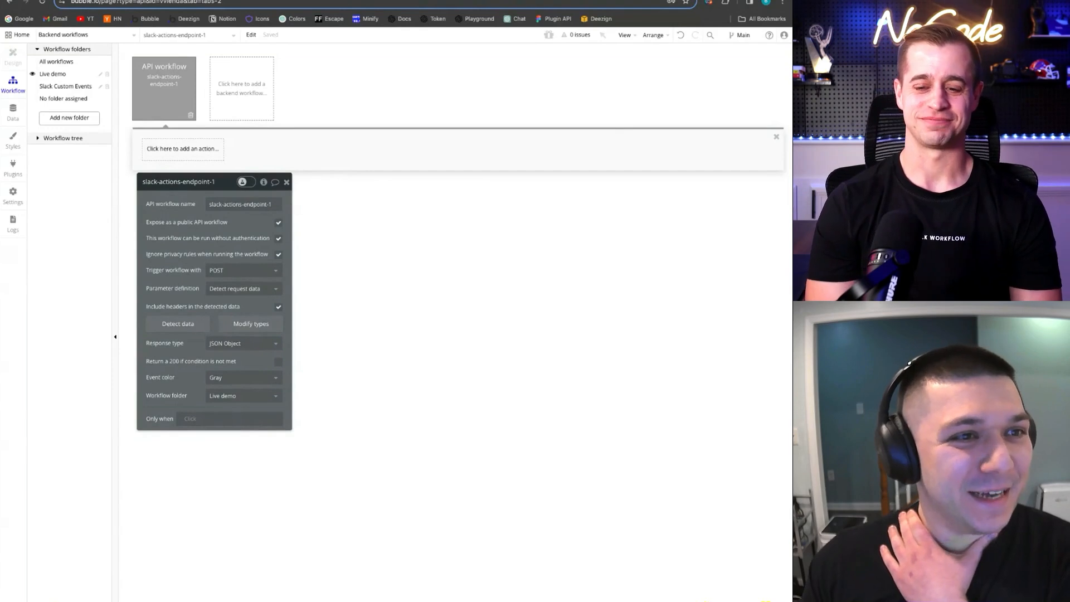
{"action": "left_click", "coordinate": [446, 228]}
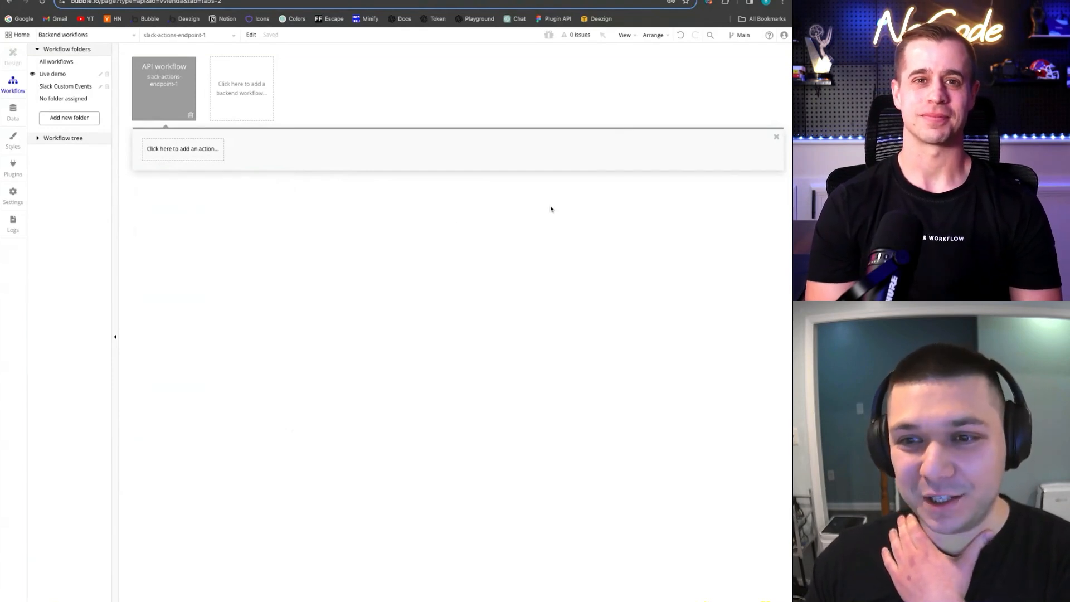
{"action": "left_click", "coordinate": [218, 157]}
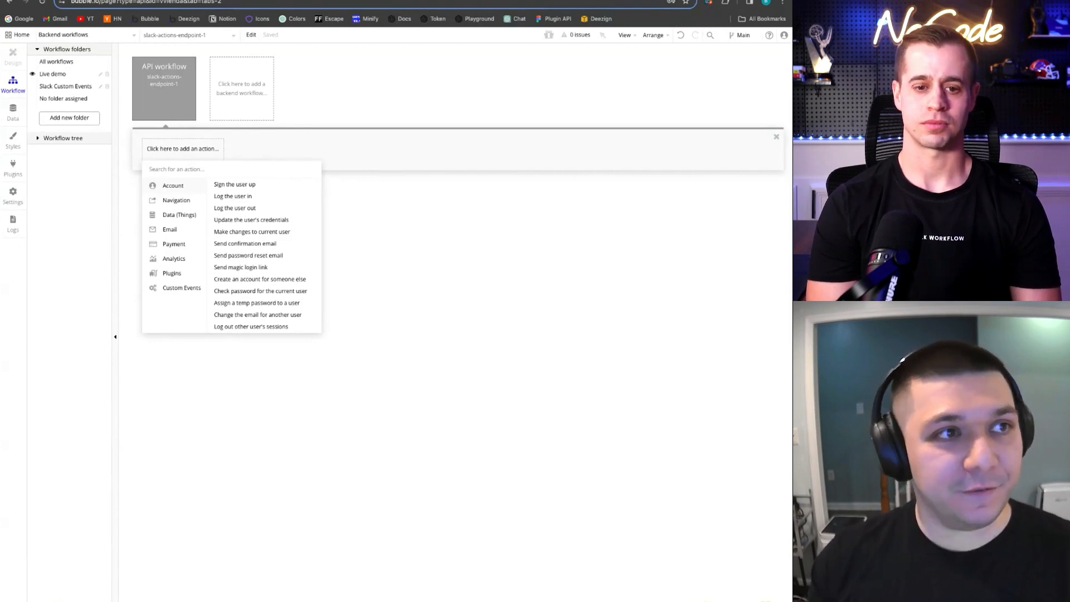
{"action": "left_click", "coordinate": [190, 108]}
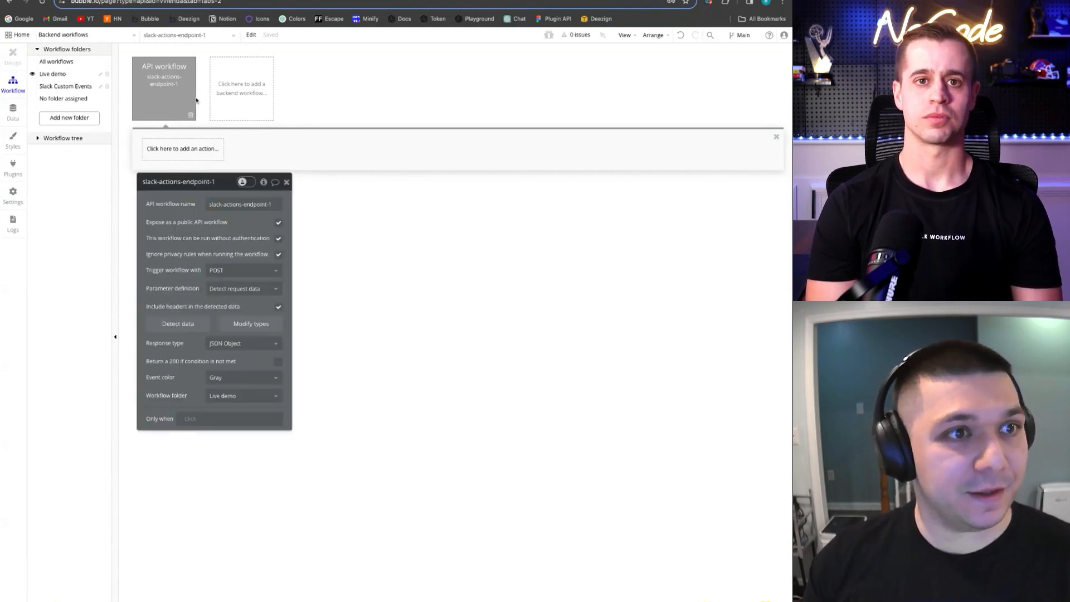
{"action": "left_click", "coordinate": [284, 185]}
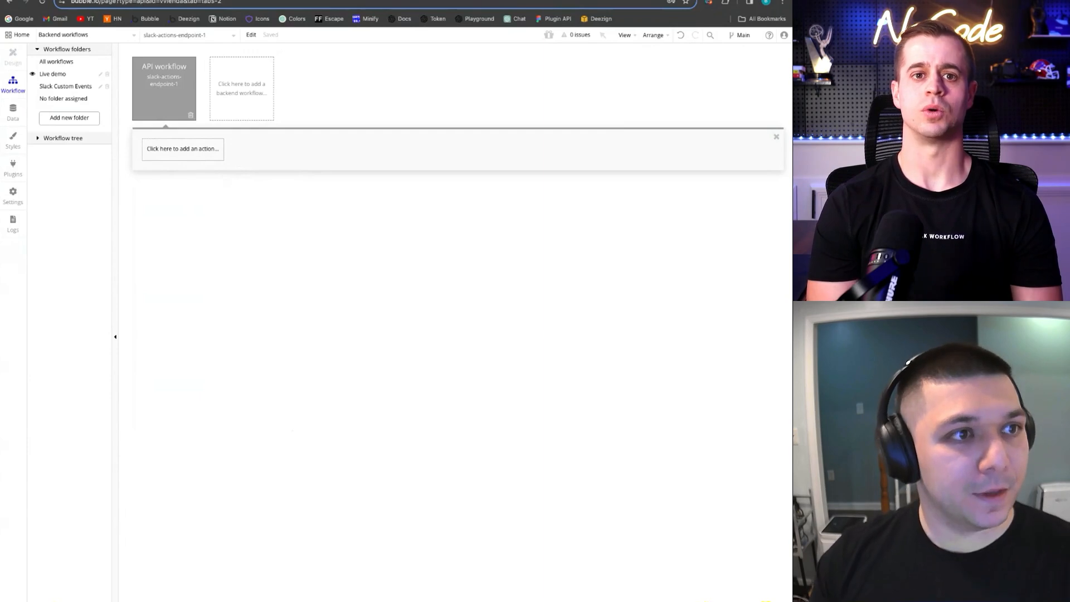
{"action": "left_click", "coordinate": [192, 151]}
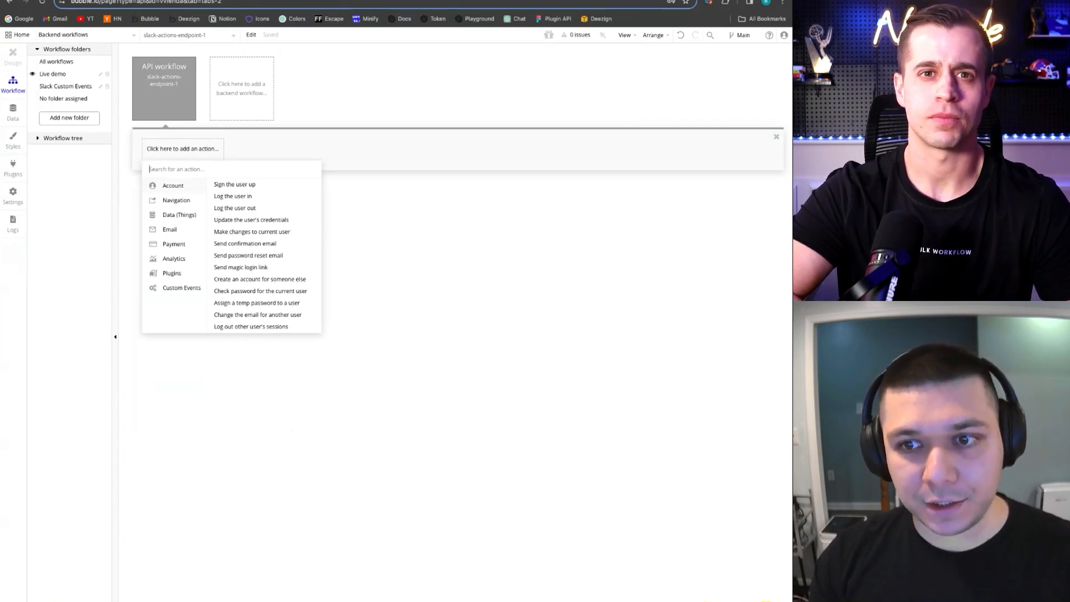
Add a Return data from API step returning text key 'challenge' set to Request Data's body challenge
{"action": "type", "text": "retur"}
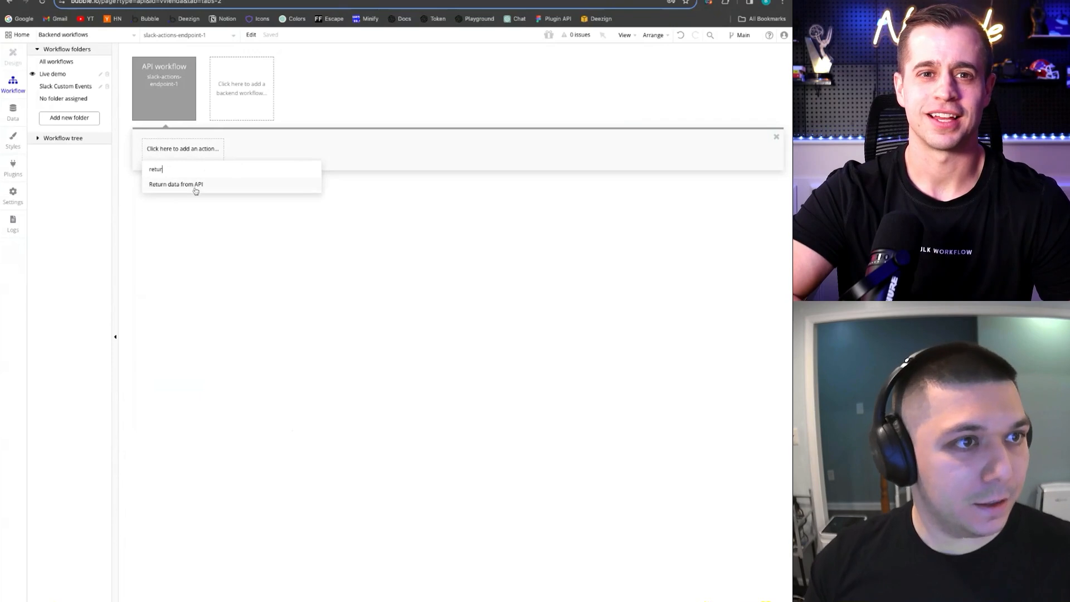
{"action": "left_click", "coordinate": [196, 191]}
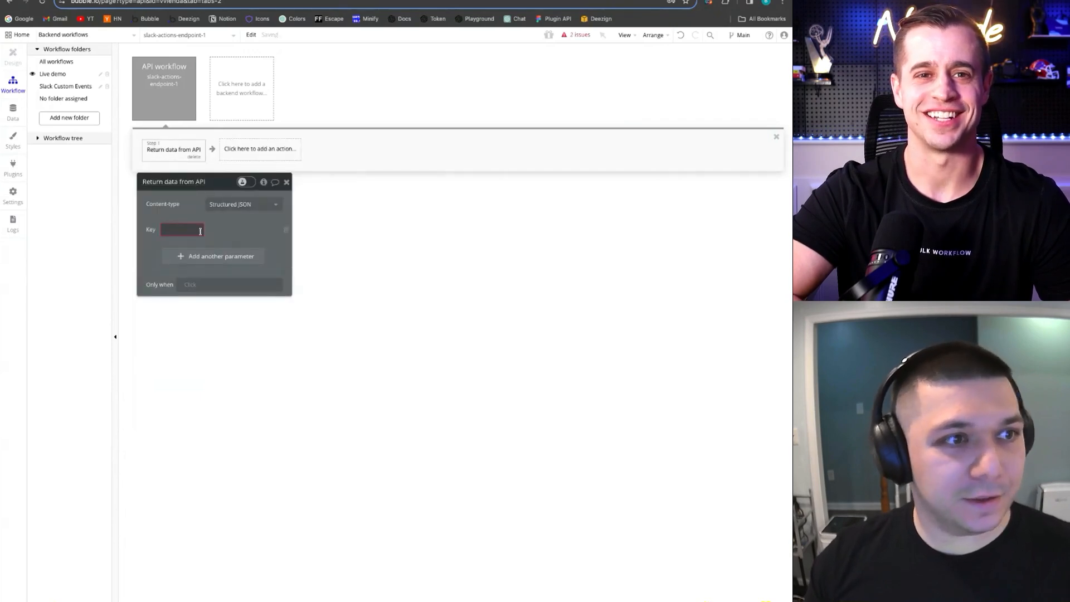
{"action": "type", "text": "cghall"}
{"action": "key", "text": "super+a"}
{"action": "type", "text": "challenge"}
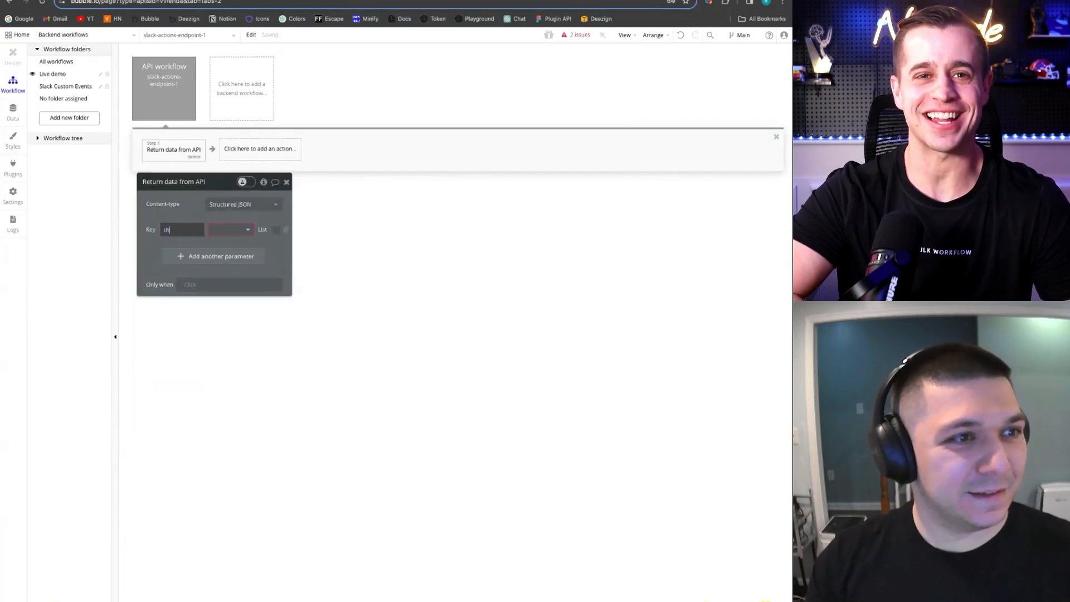
{"action": "left_click", "coordinate": [251, 231]}
{"action": "type", "text": "text"}
{"action": "left_click", "coordinate": [229, 255]}
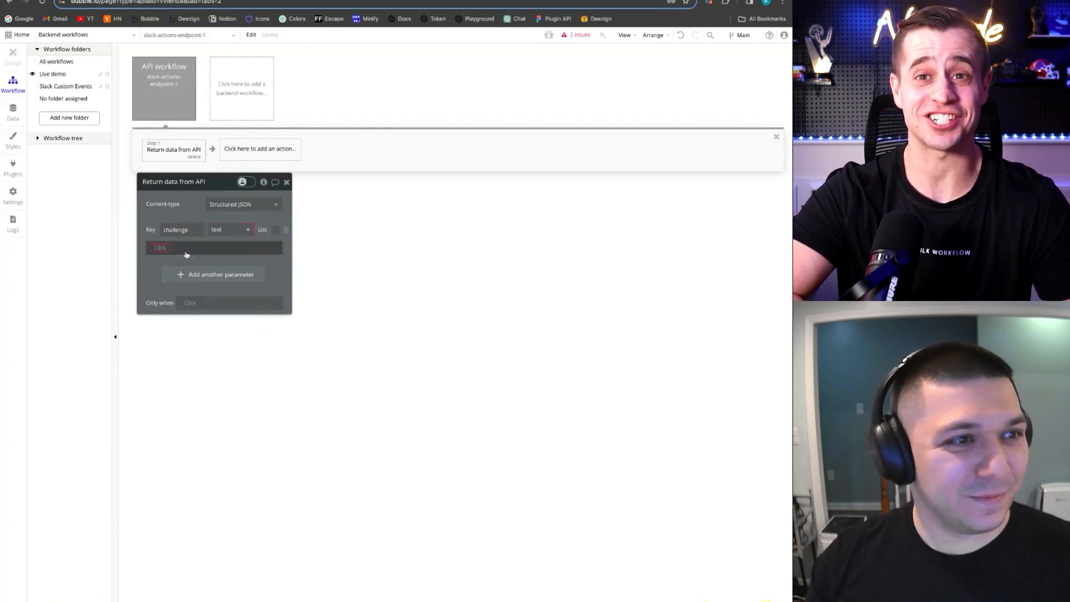
{"action": "left_click", "coordinate": [187, 254]}
{"action": "left_click", "coordinate": [187, 268]}
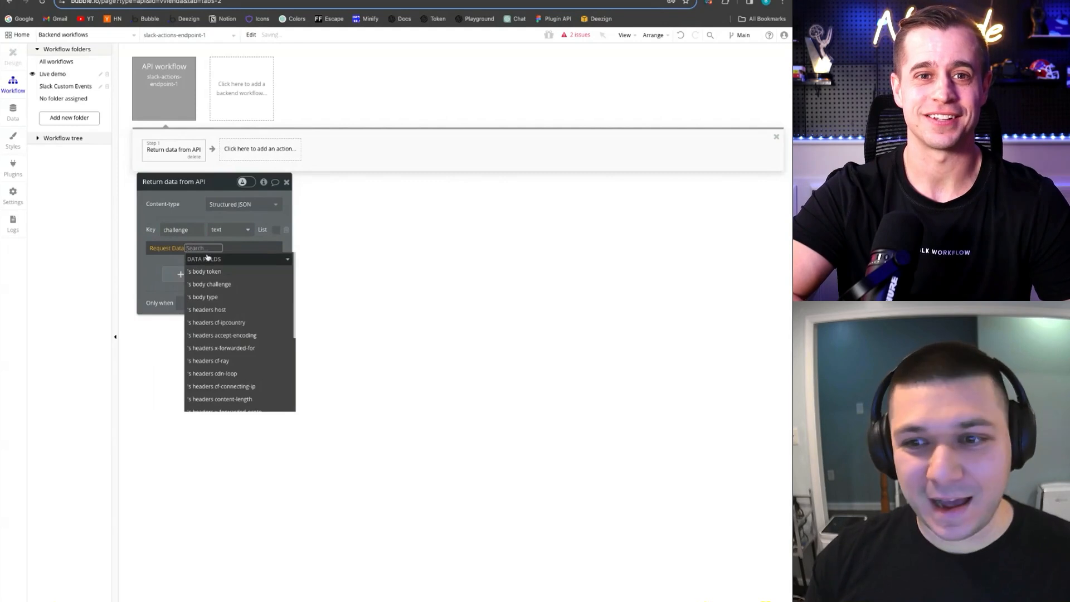
{"action": "type", "text": "body"}
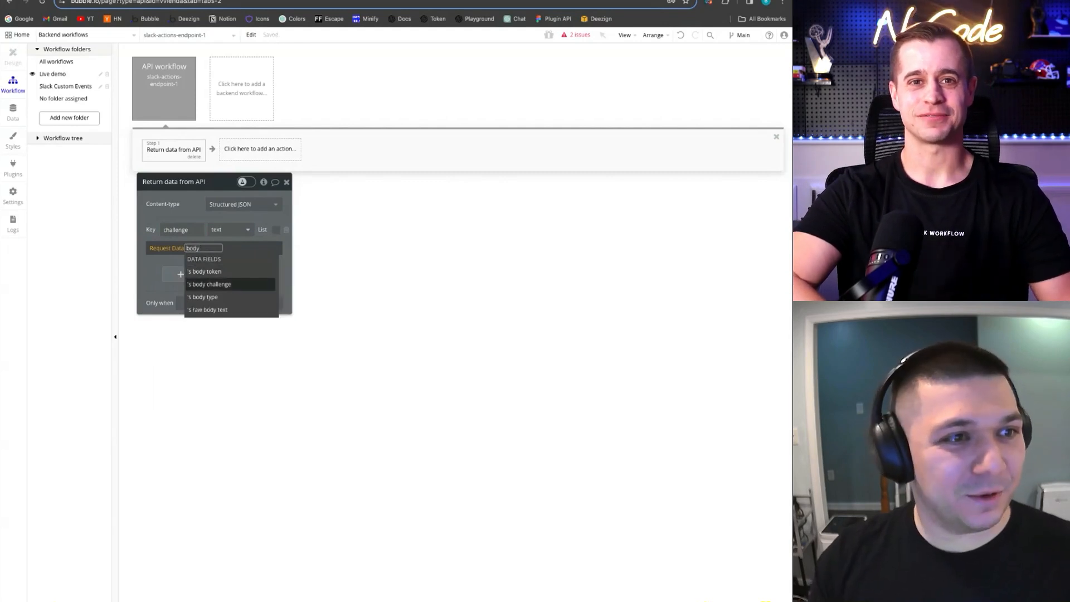
{"action": "left_click", "coordinate": [230, 285]}
{"action": "left_click", "coordinate": [192, 221]}
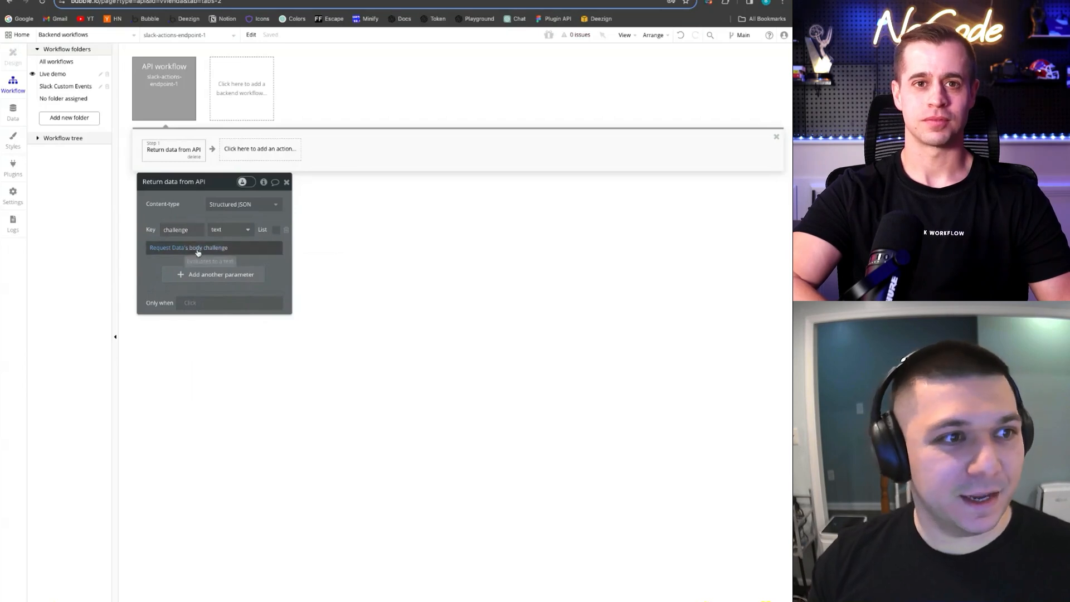
Check the endpoint's detected request data in the raw JSON, then save it
{"action": "left_click", "coordinate": [166, 95]}
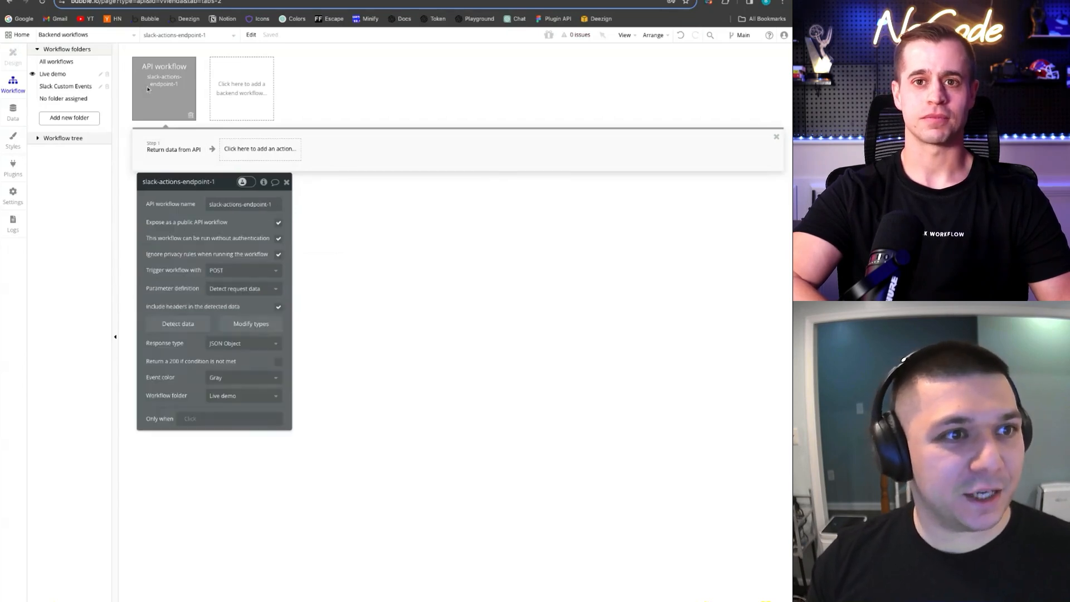
{"action": "left_click", "coordinate": [259, 326]}
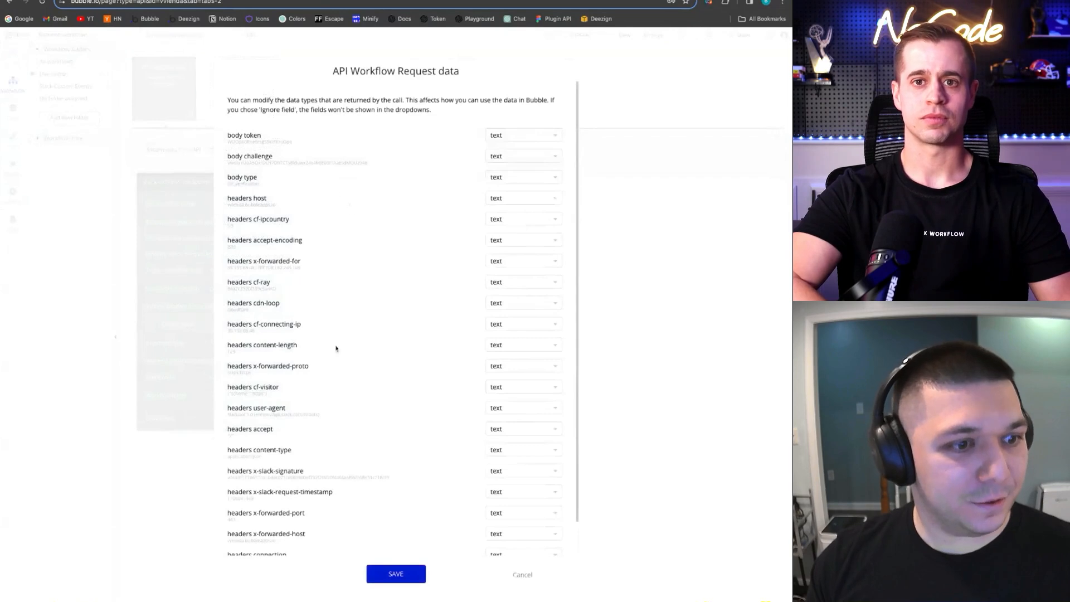
{"action": "scroll", "coordinate": [345, 418], "scroll_direction": "down", "scroll_amount": 1}
{"action": "left_click", "coordinate": [243, 543]}
{"action": "scroll", "coordinate": [355, 339], "scroll_direction": "down", "scroll_amount": 4}
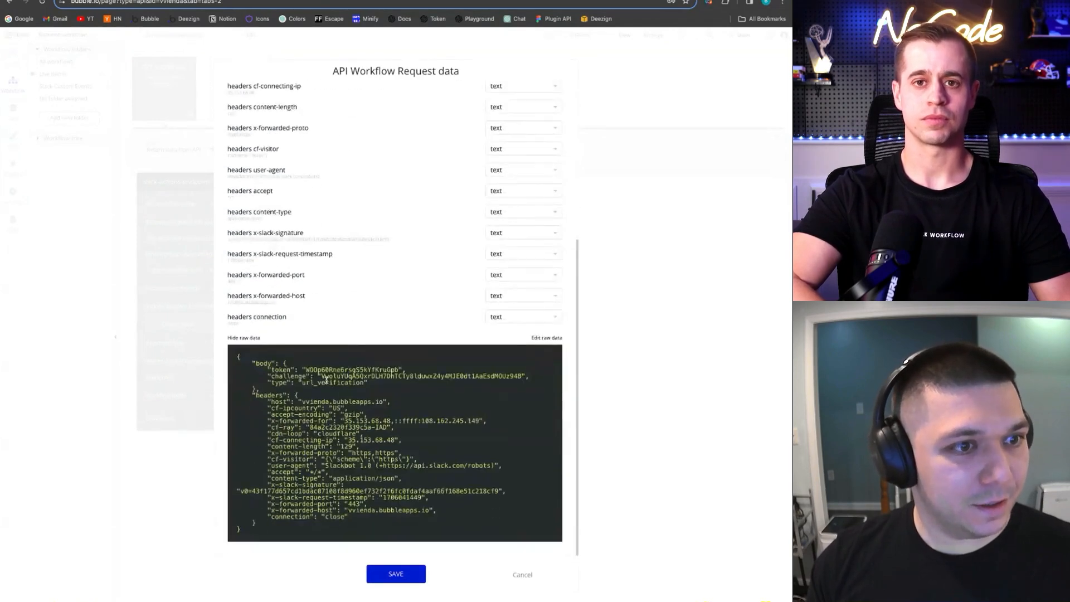
{"action": "left_click_drag", "start_coordinate": [322, 376], "coordinate": [522, 376]}
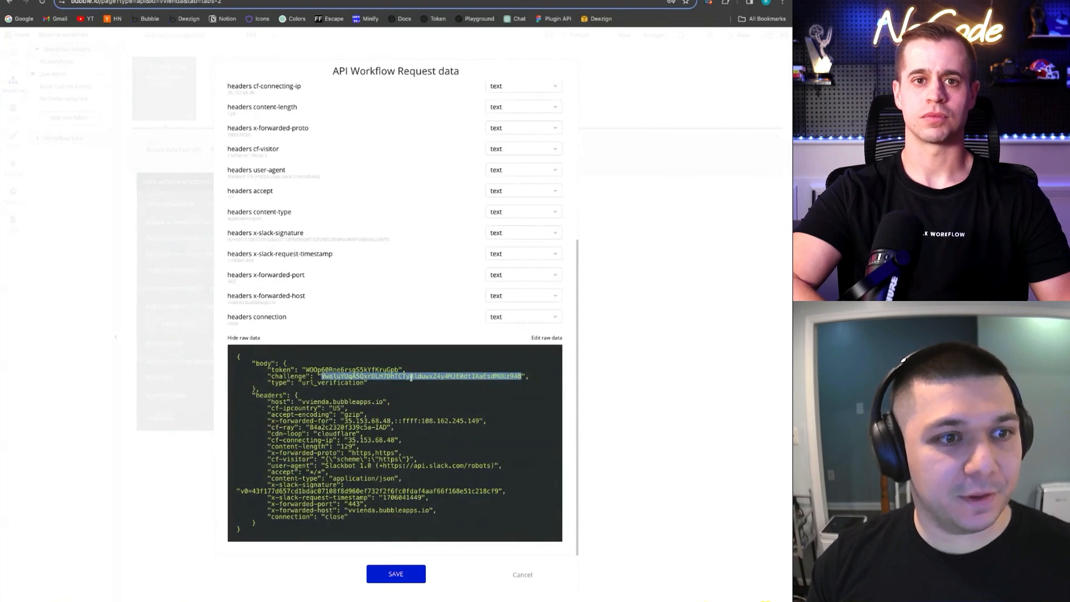
{"action": "left_click", "coordinate": [413, 574]}
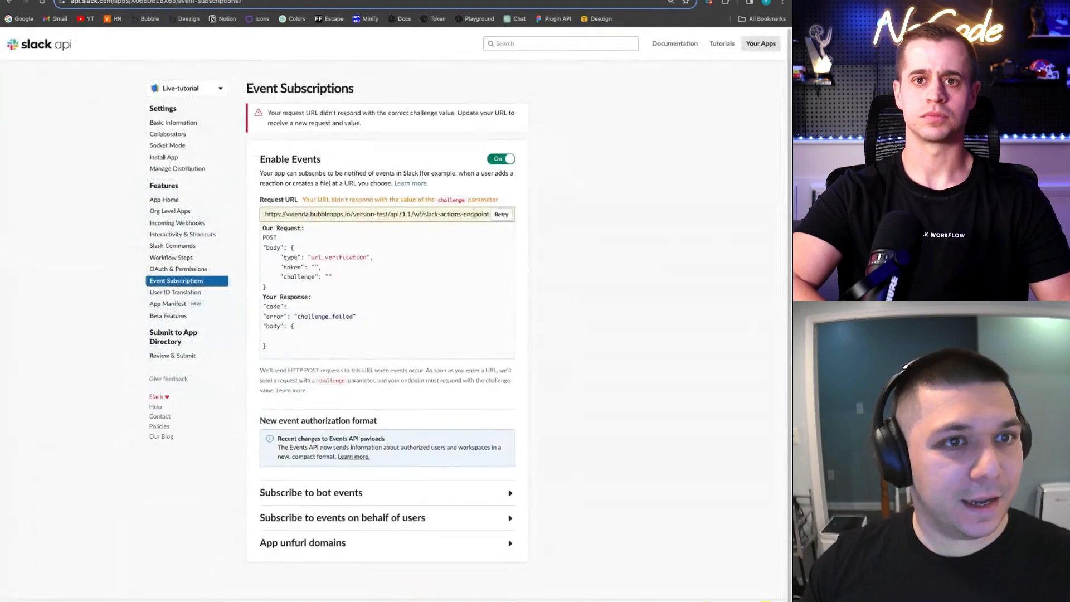
Delete the trailing 'ir' after endpoint-1 in the Request URL, then expand Subscribe to bot events
{"action": "left_click_drag", "start_coordinate": [462, 214], "coordinate": [501, 219]}
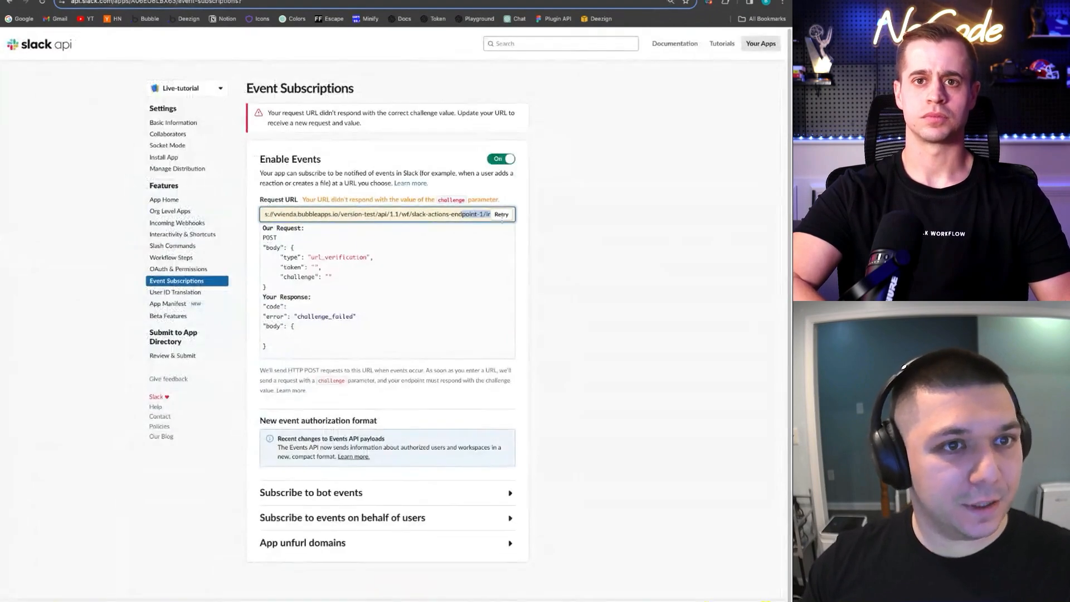
{"action": "left_click", "coordinate": [483, 213]}
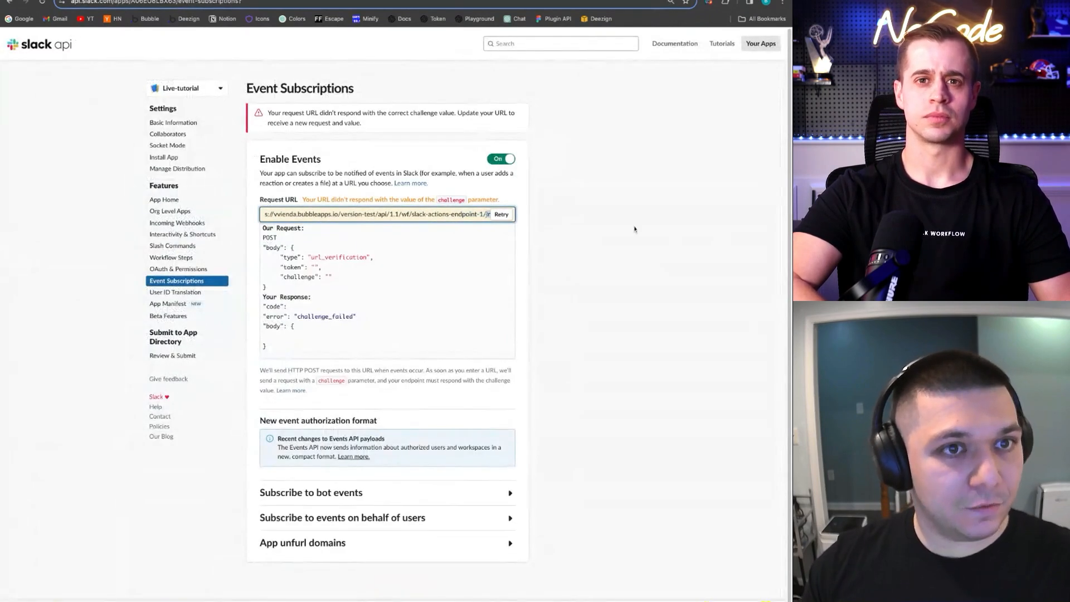
{"action": "key", "text": "Delete"}
{"action": "key", "text": "Delete"}
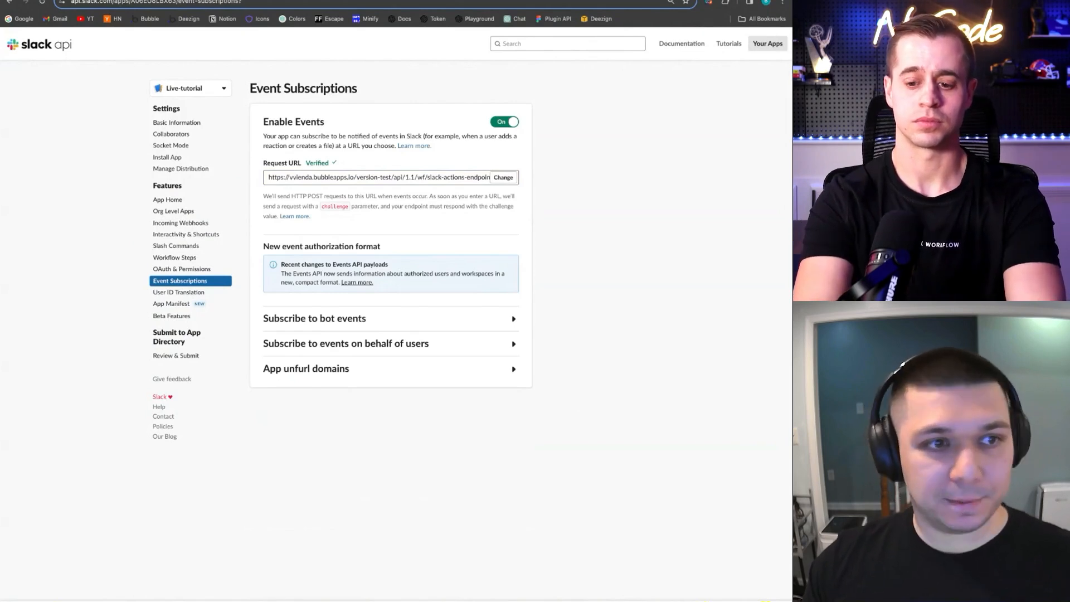
{"action": "left_click", "coordinate": [400, 319]}
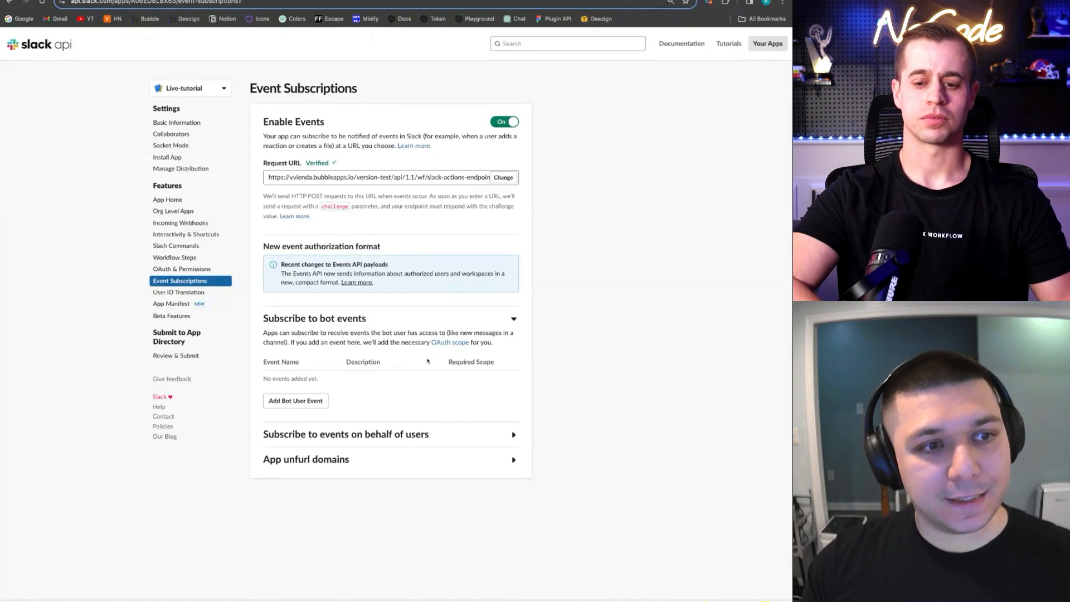
Search the bot events for app_home and add app_home_opened to the subscriptions
{"action": "left_click", "coordinate": [295, 400]}
{"action": "scroll", "coordinate": [414, 466], "scroll_direction": "down", "scroll_amount": 3}
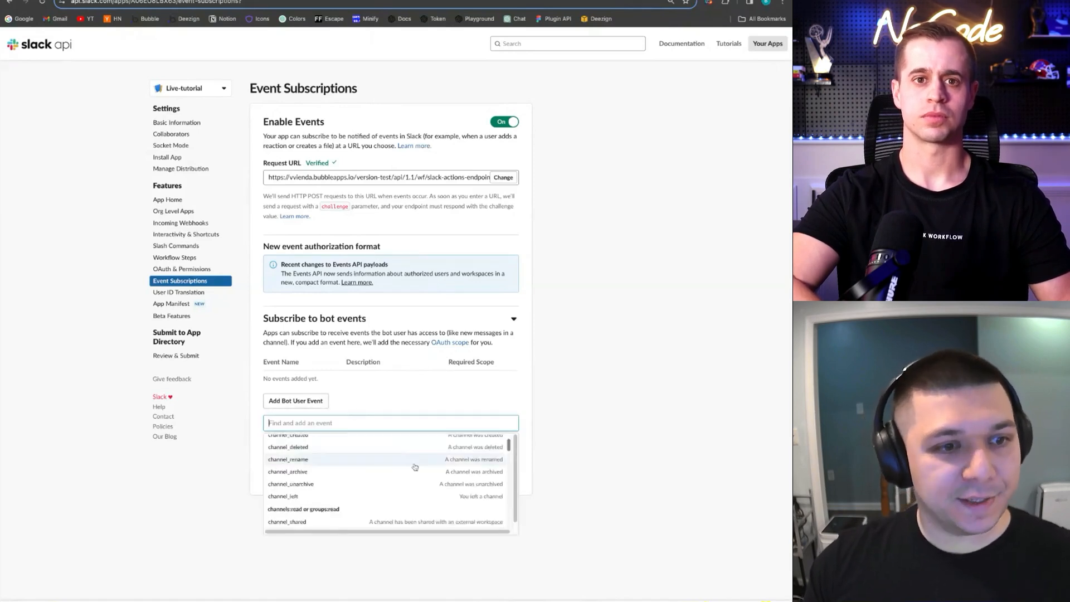
{"action": "scroll", "coordinate": [415, 467], "scroll_direction": "down", "scroll_amount": 2}
{"action": "scroll", "coordinate": [412, 499], "scroll_direction": "up", "scroll_amount": 5}
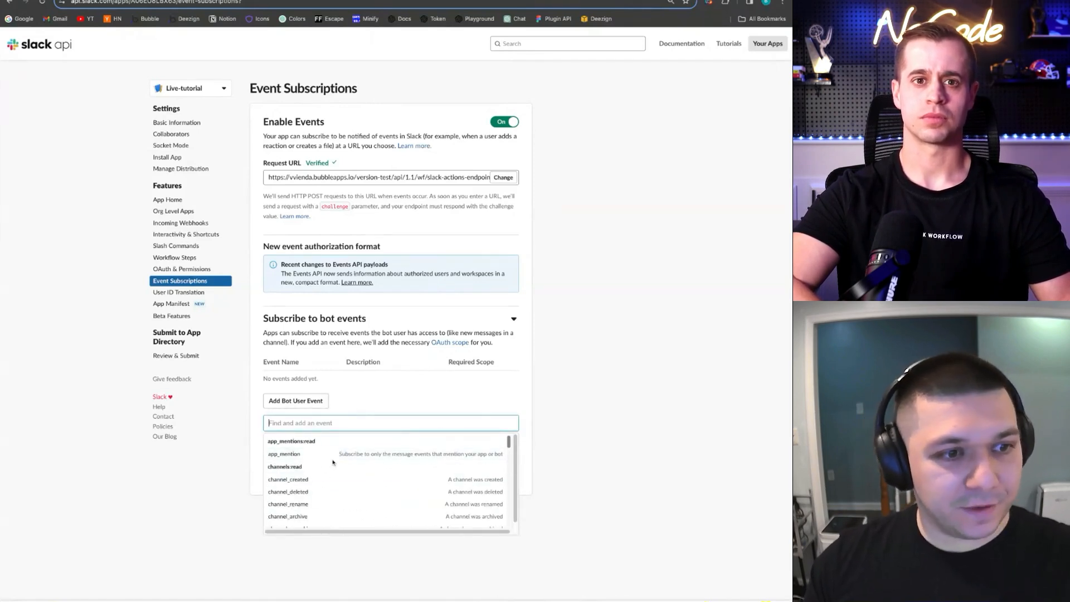
{"action": "scroll", "coordinate": [329, 479], "scroll_direction": "down", "scroll_amount": 3}
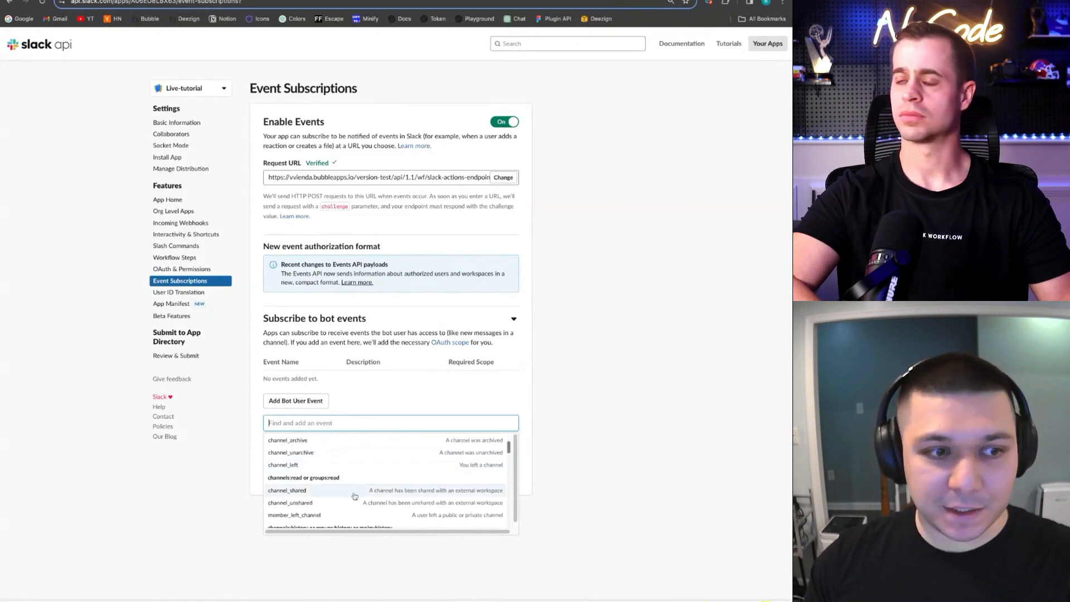
{"action": "scroll", "coordinate": [356, 487], "scroll_direction": "down", "scroll_amount": 2}
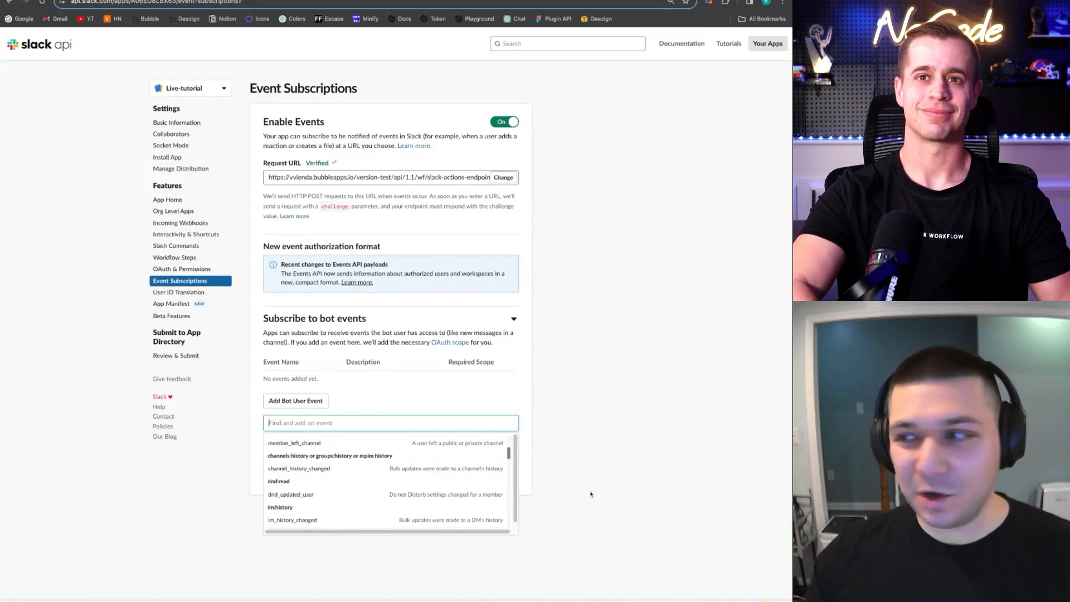
{"action": "scroll", "coordinate": [375, 494], "scroll_direction": "up", "scroll_amount": 5}
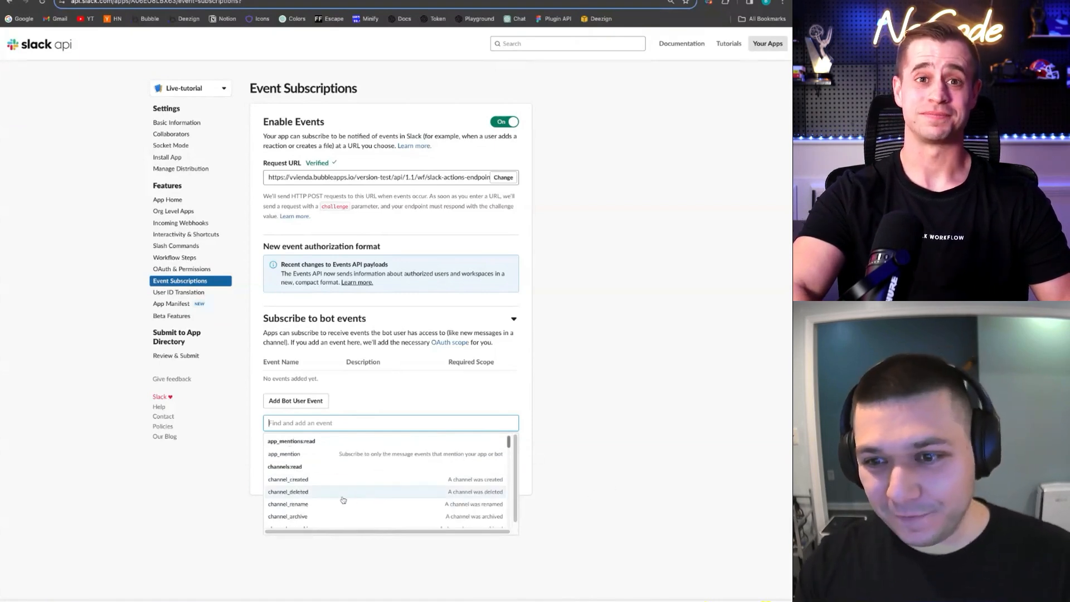
{"action": "type", "text": "app_home"}
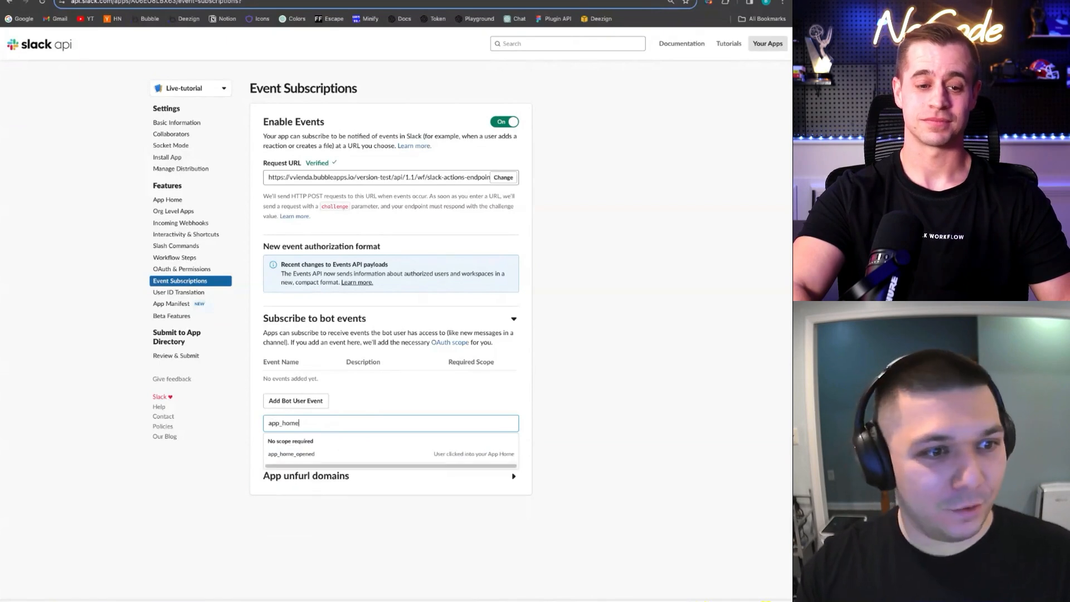
{"action": "key", "text": "Down"}
{"action": "key", "text": "Return"}
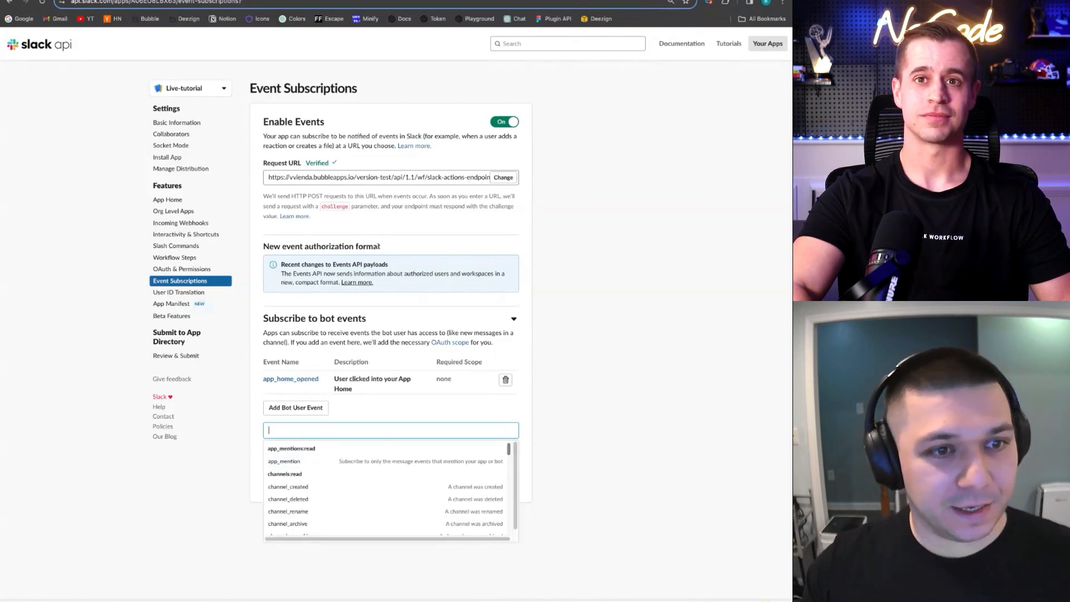
{"action": "left_click", "coordinate": [391, 402]}
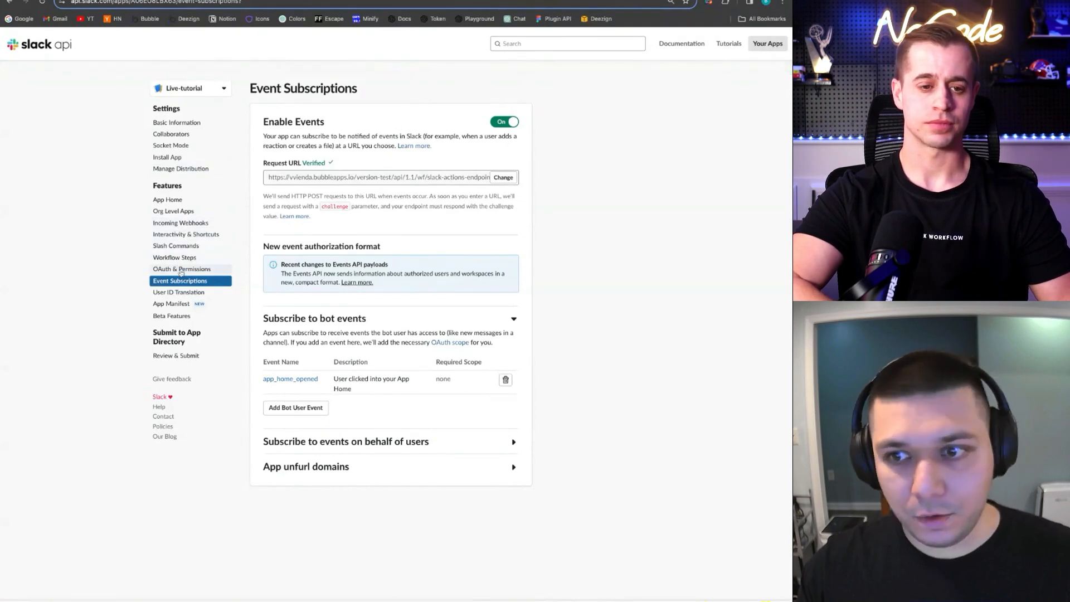
In OAuth & Permissions, add users:read and users.profile:read as bot token scopes
{"action": "left_click", "coordinate": [180, 272]}
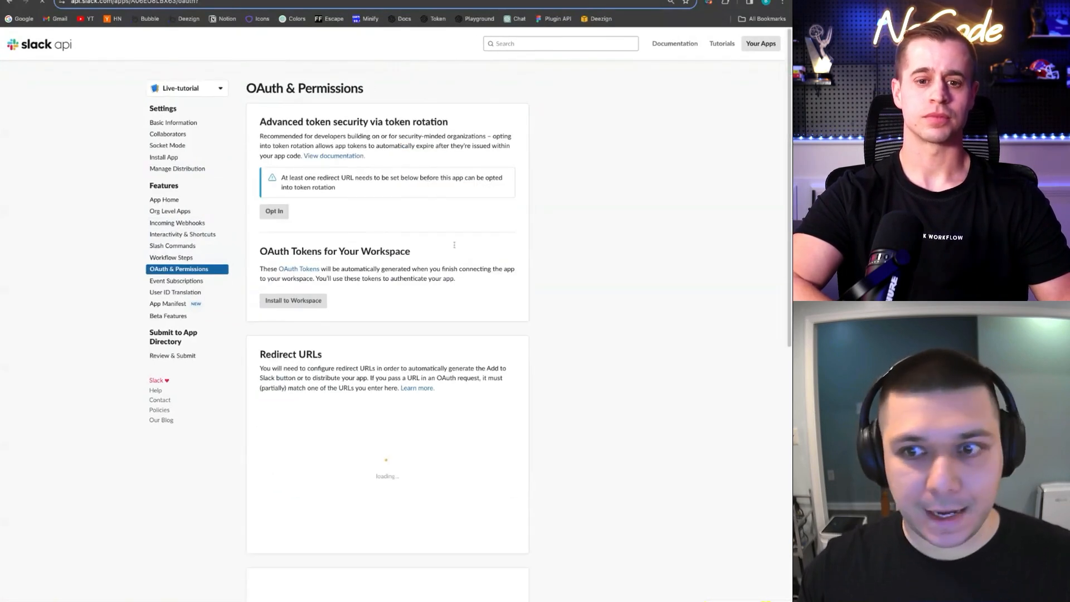
{"action": "scroll", "coordinate": [461, 279], "scroll_direction": "down", "scroll_amount": 2}
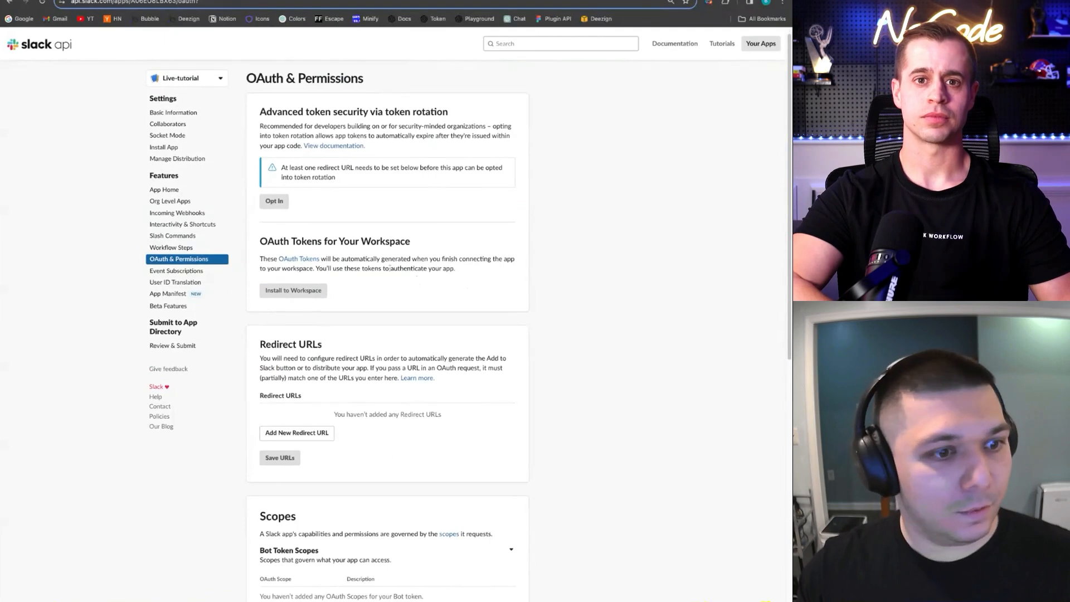
{"action": "scroll", "coordinate": [391, 262], "scroll_direction": "down", "scroll_amount": 2}
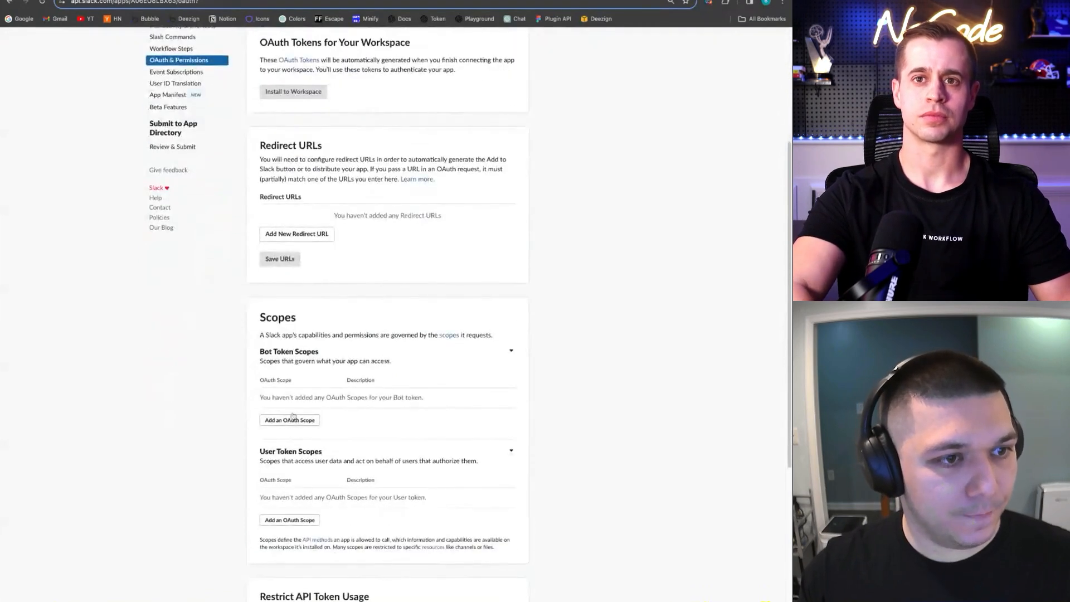
{"action": "scroll", "coordinate": [298, 348], "scroll_direction": "down", "scroll_amount": 3}
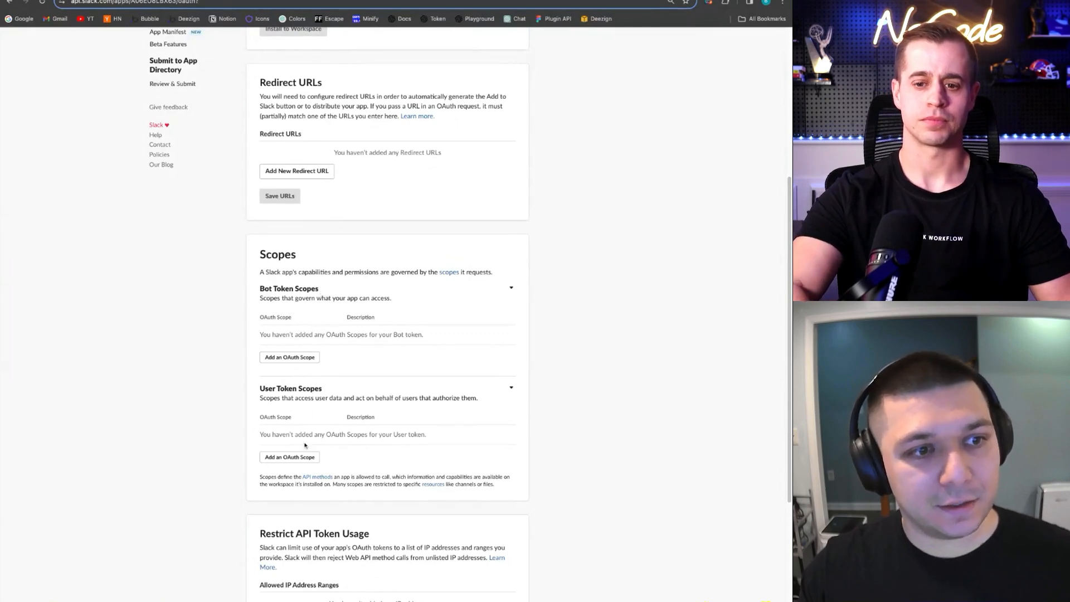
{"action": "left_click", "coordinate": [296, 360]}
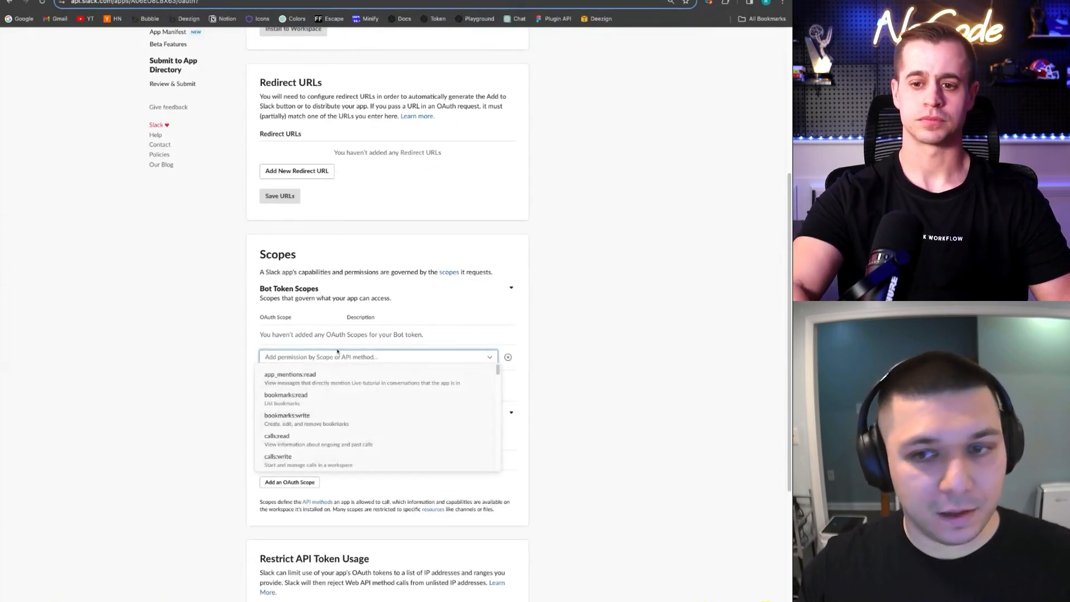
{"action": "type", "text": "users:rea"}
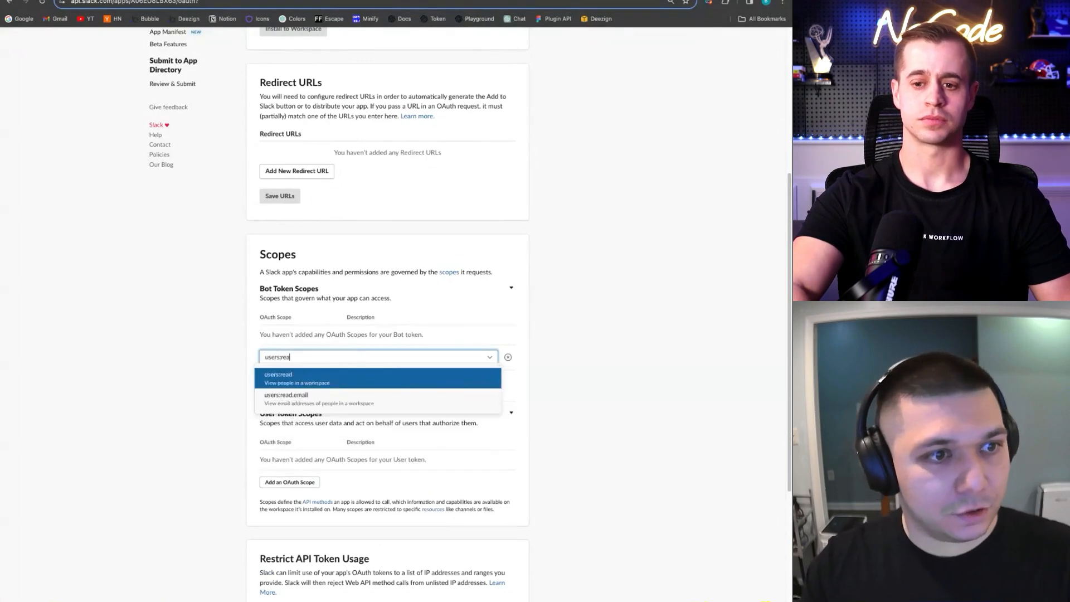
{"action": "key", "text": "Return"}
{"action": "left_click", "coordinate": [288, 360]}
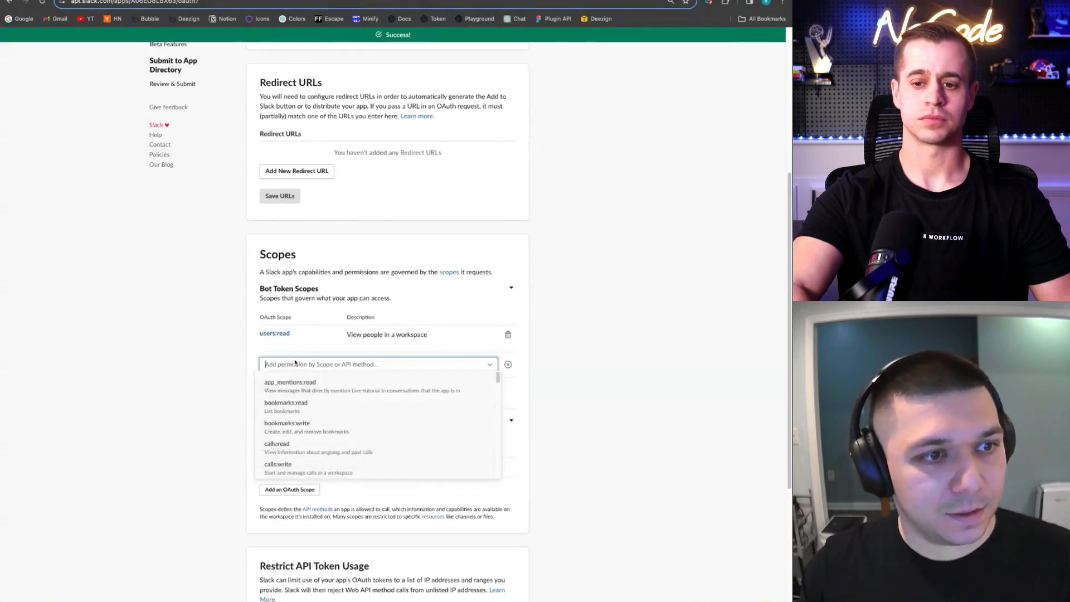
{"action": "type", "text": "users.prof"}
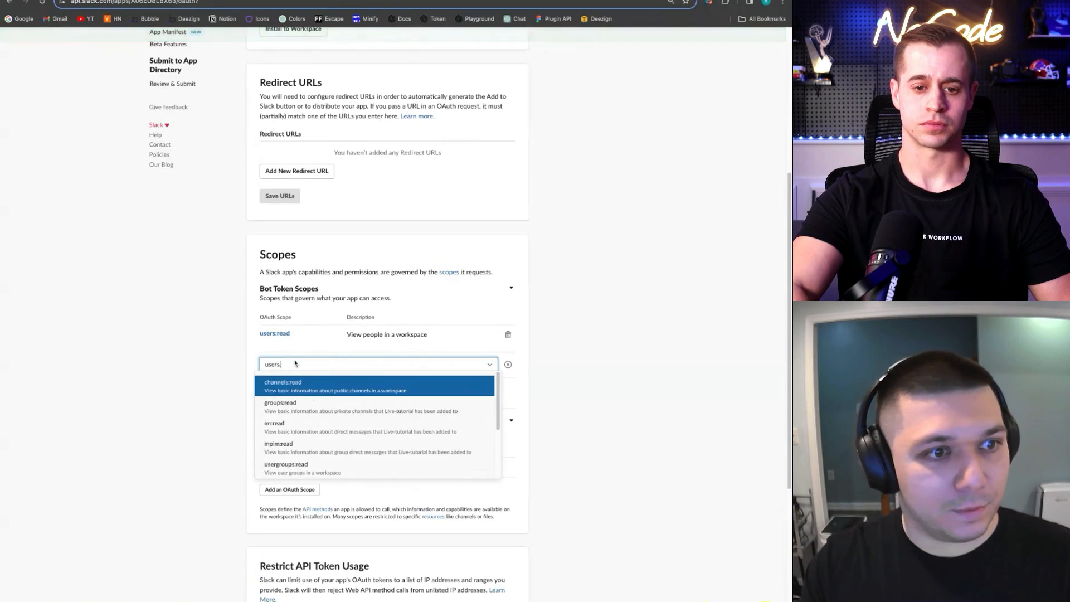
{"action": "key", "text": "Return"}
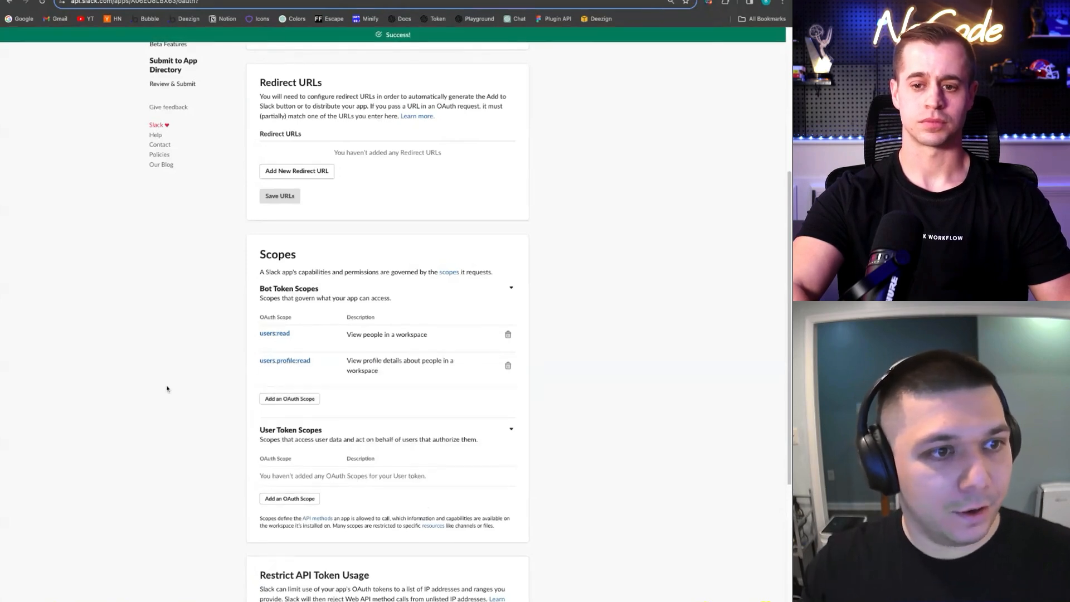
Add the users:read.email and chat:write bot token scopes
{"action": "left_click", "coordinate": [289, 398]}
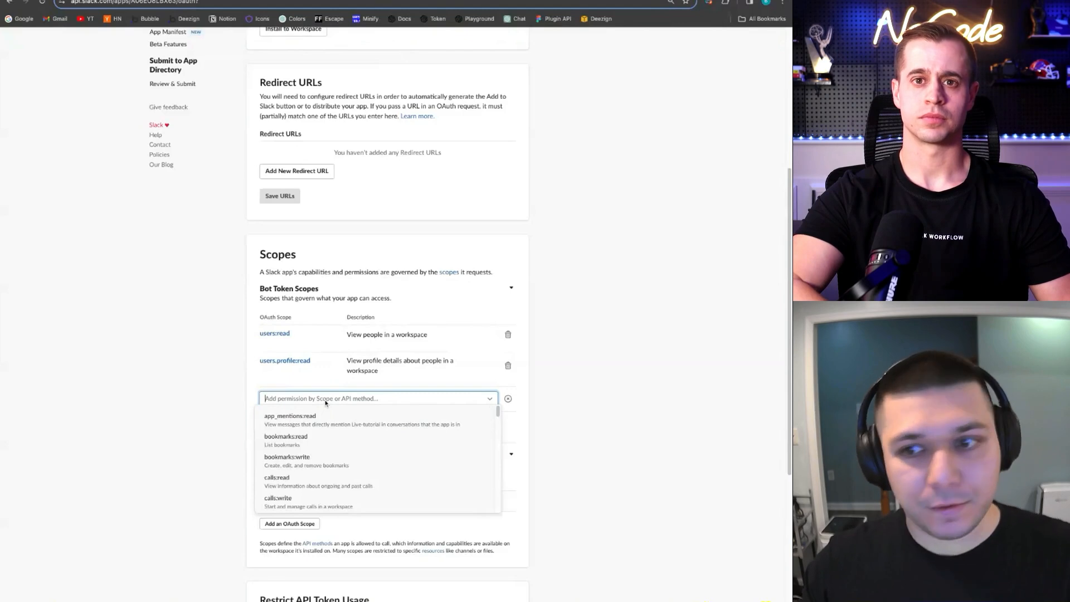
{"action": "type", "text": "users:"}
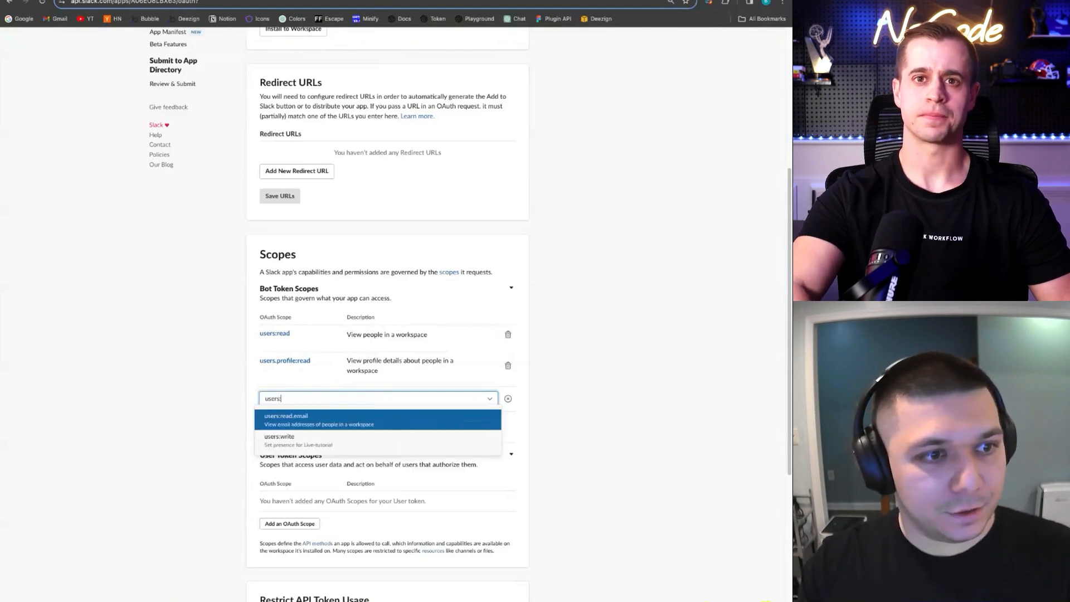
{"action": "type", "text": "read"}
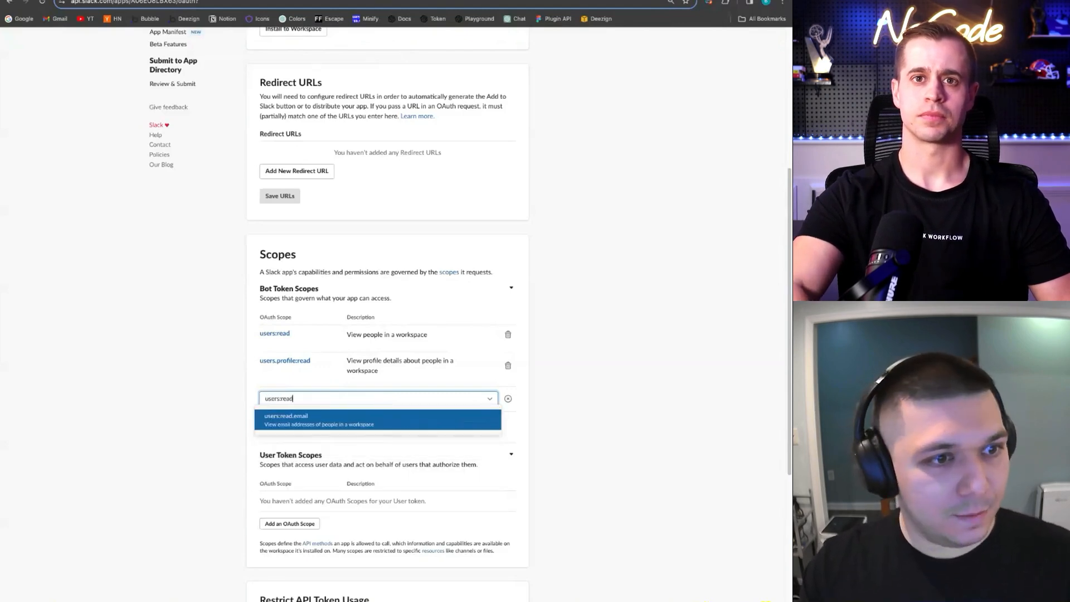
{"action": "key", "text": "Return"}
{"action": "left_click", "coordinate": [308, 432]}
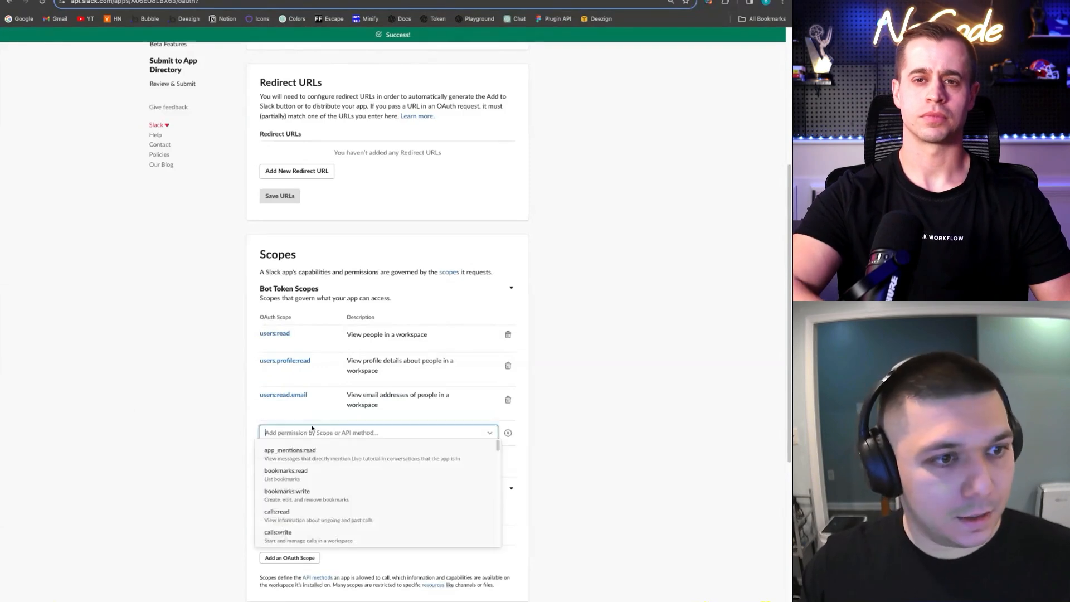
{"action": "type", "text": "chat"}
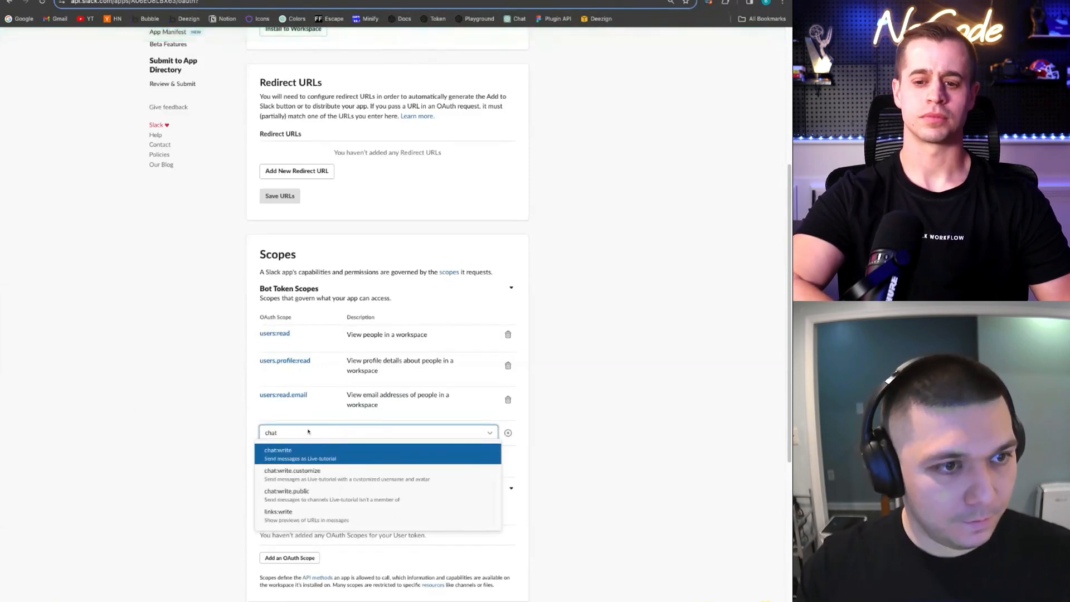
{"action": "key", "text": "Return"}
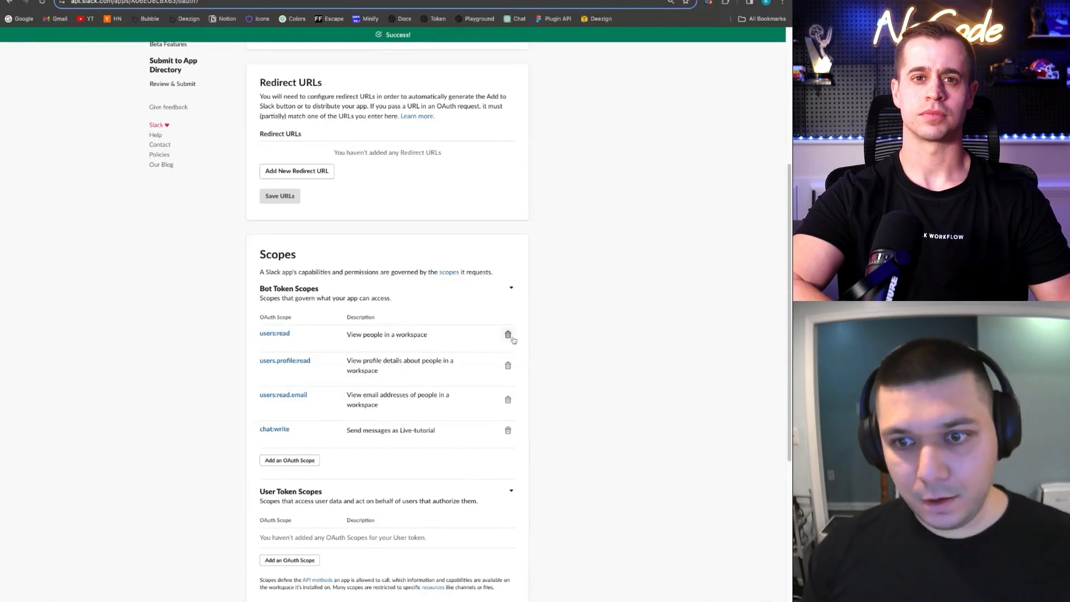
{"action": "scroll", "coordinate": [519, 334], "scroll_direction": "up", "scroll_amount": 3}
{"action": "scroll", "coordinate": [435, 336], "scroll_direction": "up", "scroll_amount": 3}
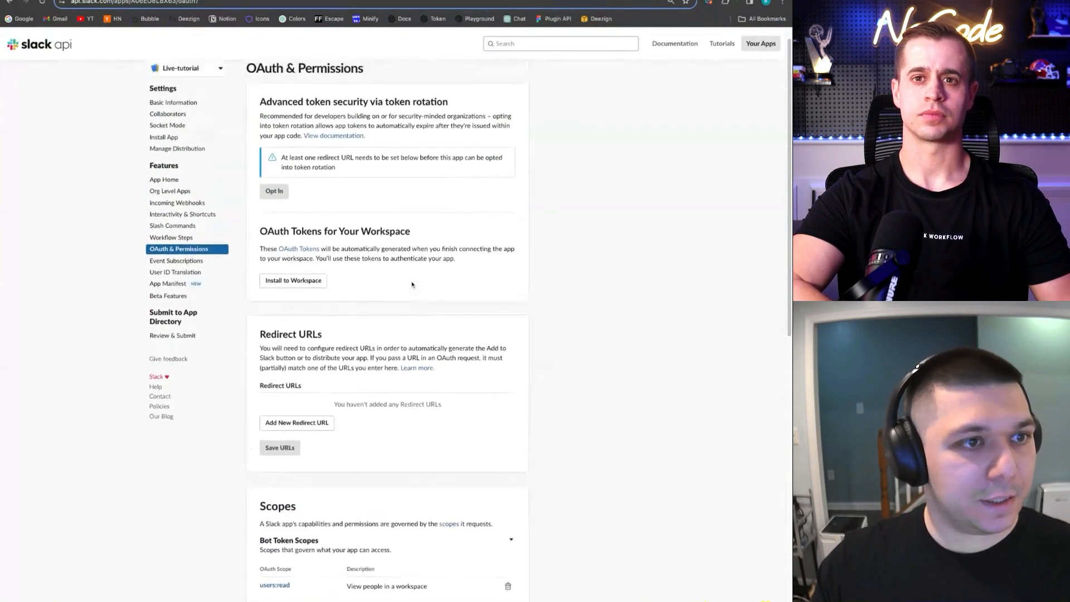
Install Live-tutorial to the Mocharymethod-test workspace and allow its requested permissions
{"action": "left_click", "coordinate": [293, 280]}
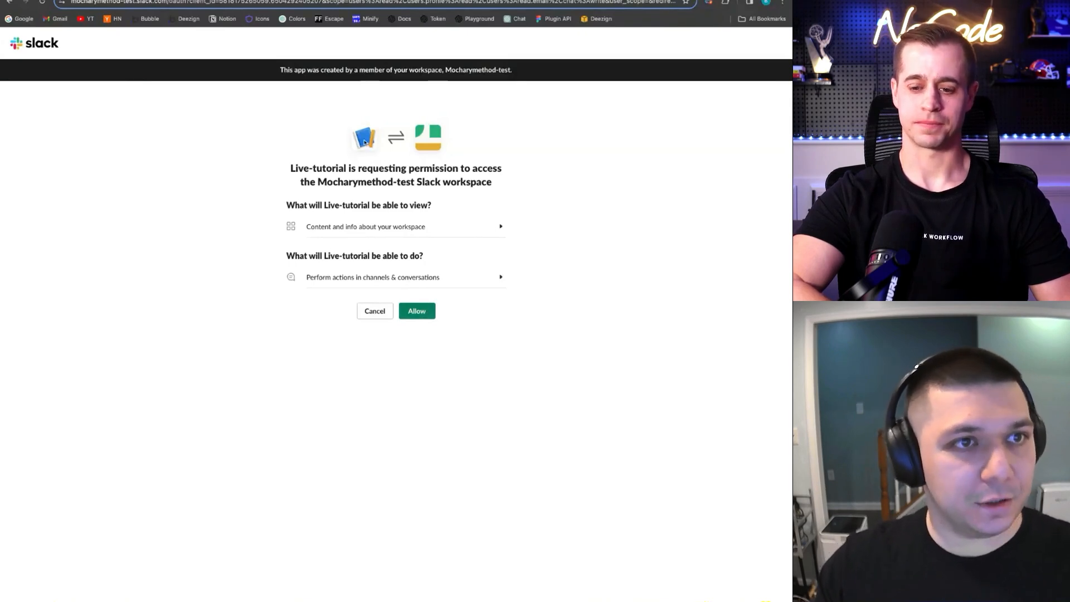
{"action": "left_click", "coordinate": [407, 310]}
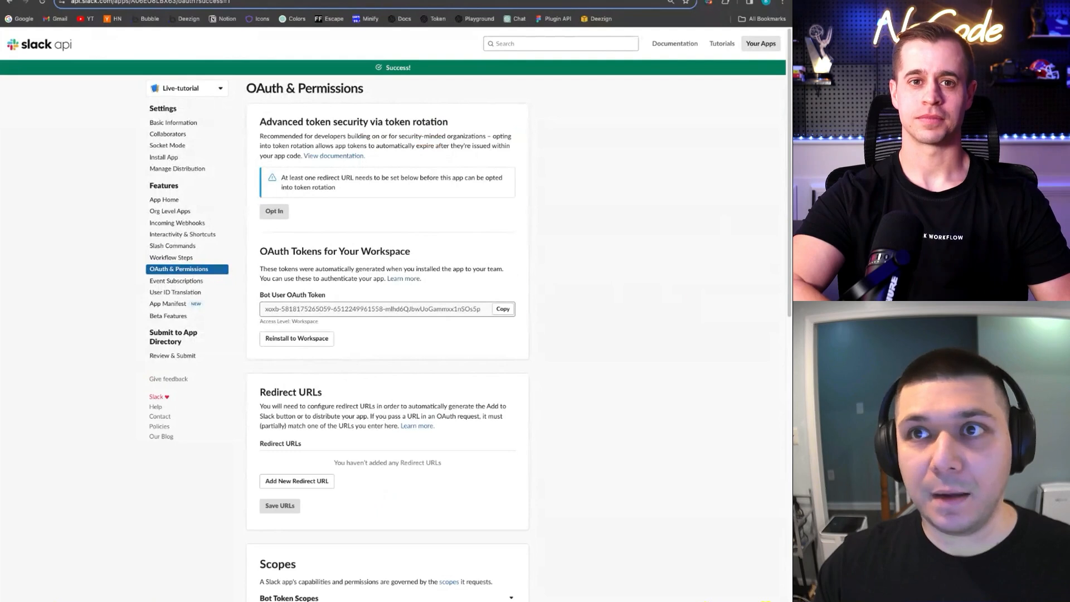
Check the Live-tutorial app's conversation and About info in Slack, then return to its OAuth settings
{"action": "key", "text": "ctrl+Tab"}
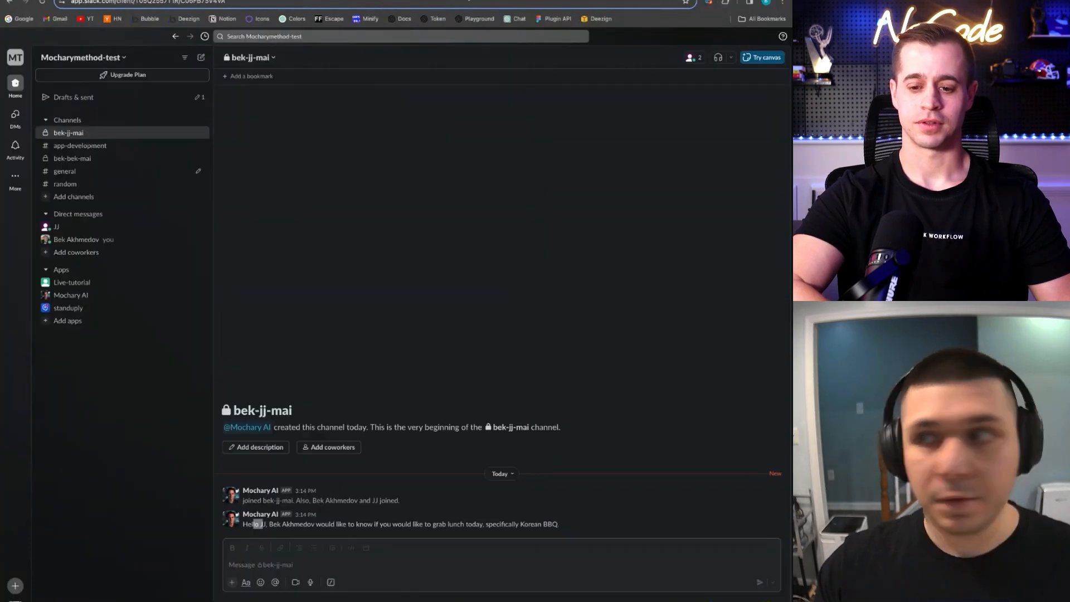
{"action": "left_click", "coordinate": [74, 283]}
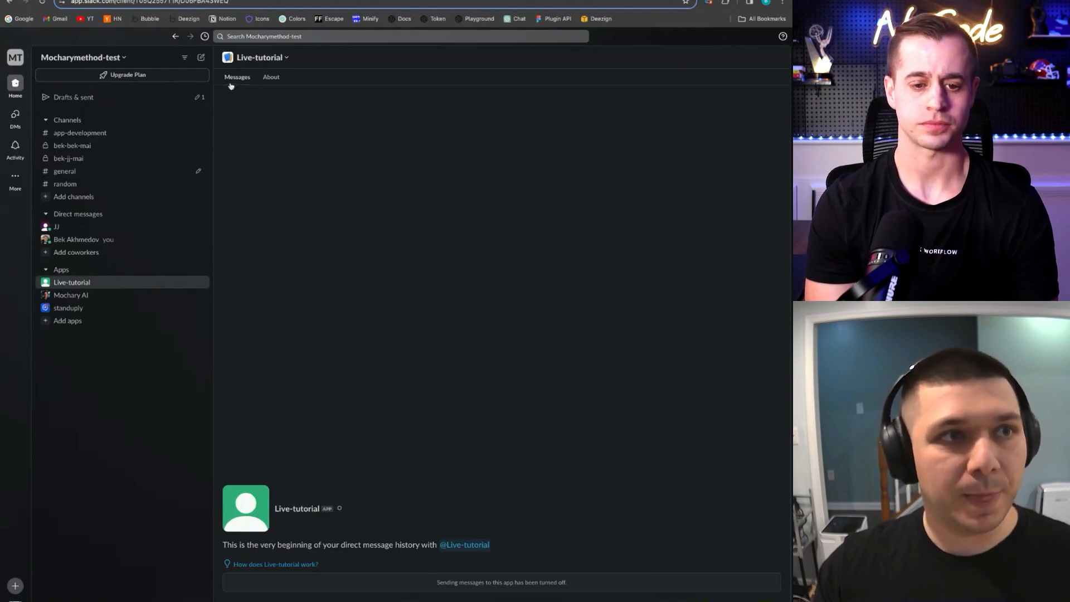
{"action": "left_click", "coordinate": [272, 78]}
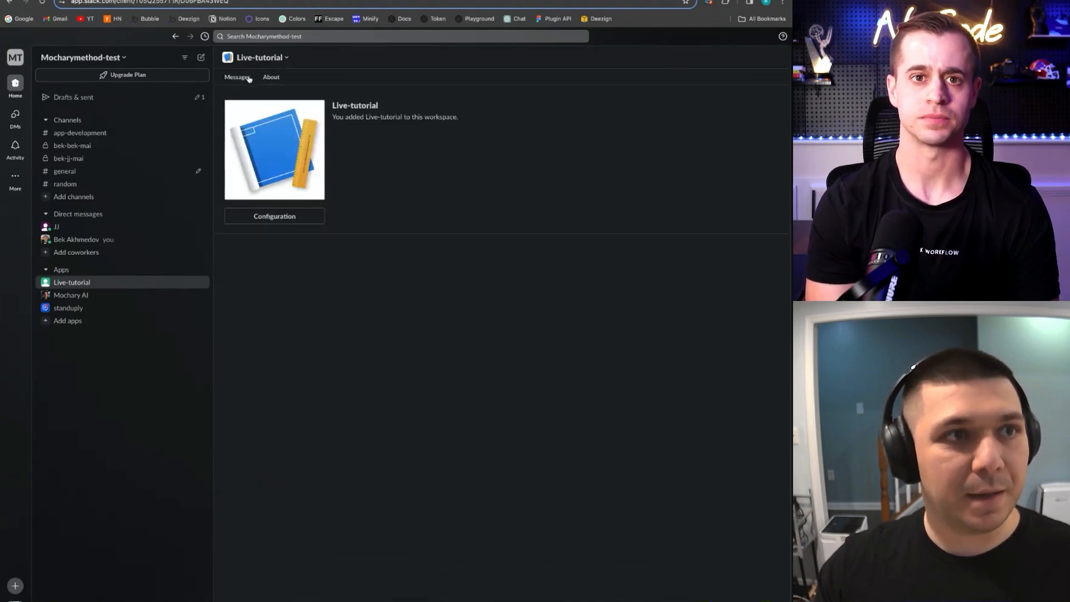
{"action": "left_click", "coordinate": [238, 78]}
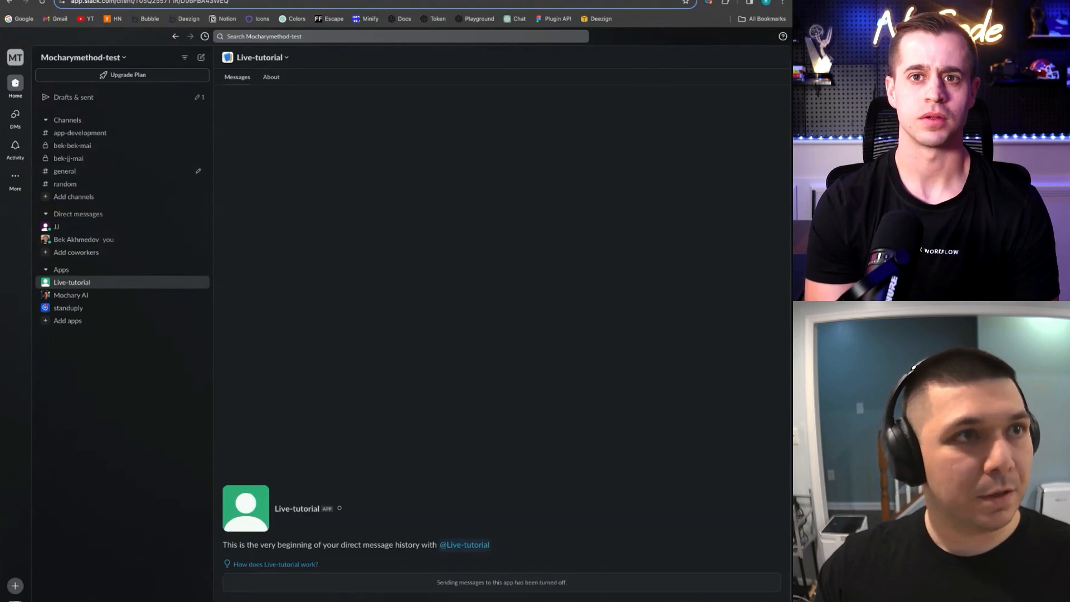
{"action": "left_click", "coordinate": [184, 0]}
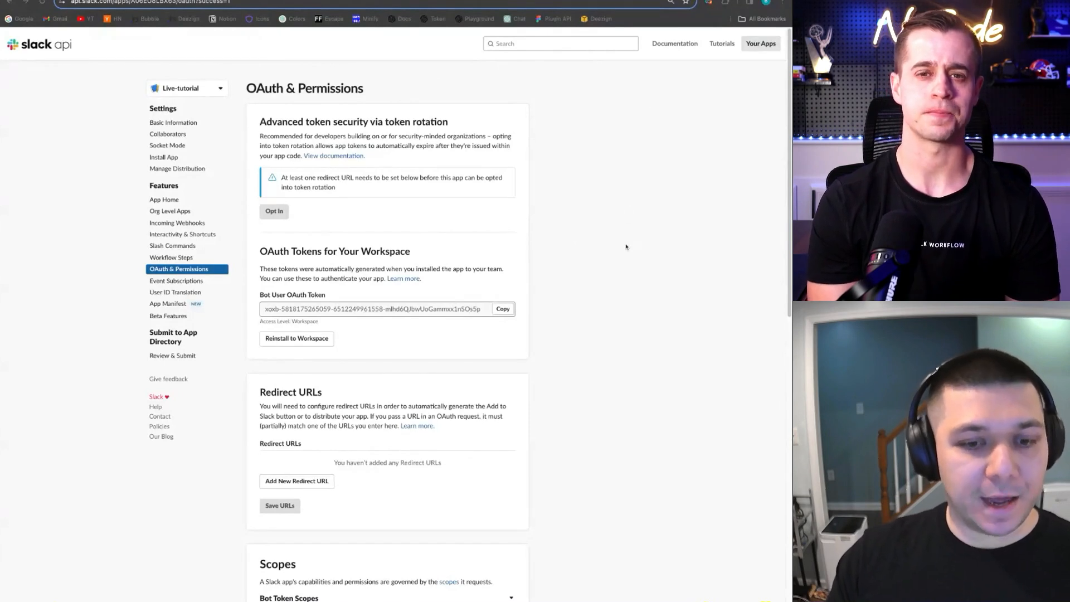
Glance at the Slack workspace, open Manage Distribution in Slack API, then open a new browser tab
{"action": "left_click", "coordinate": [271, 1]}
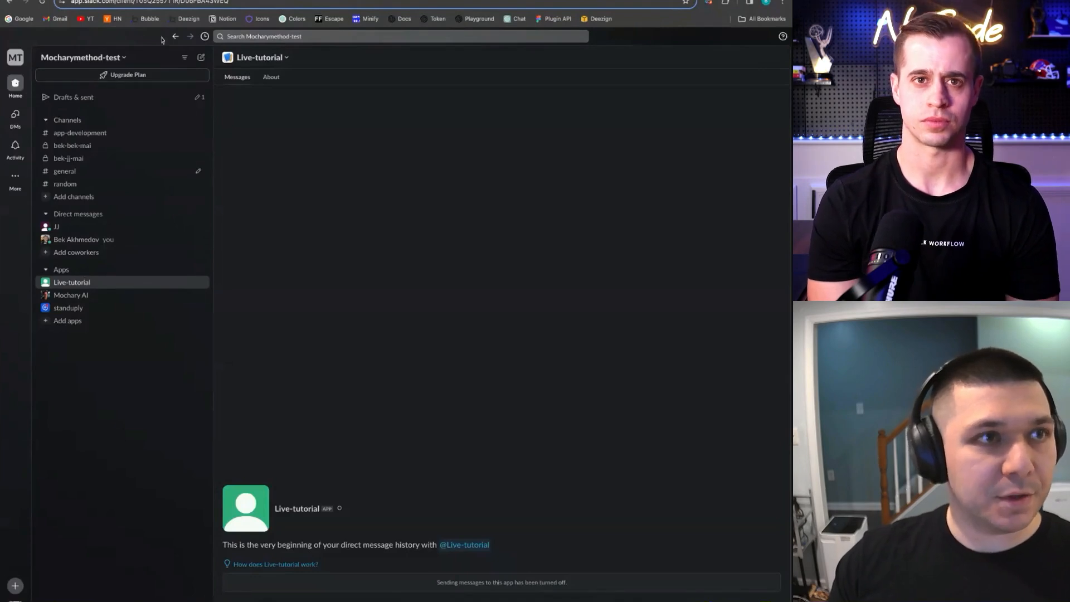
{"action": "left_click", "coordinate": [181, 0]}
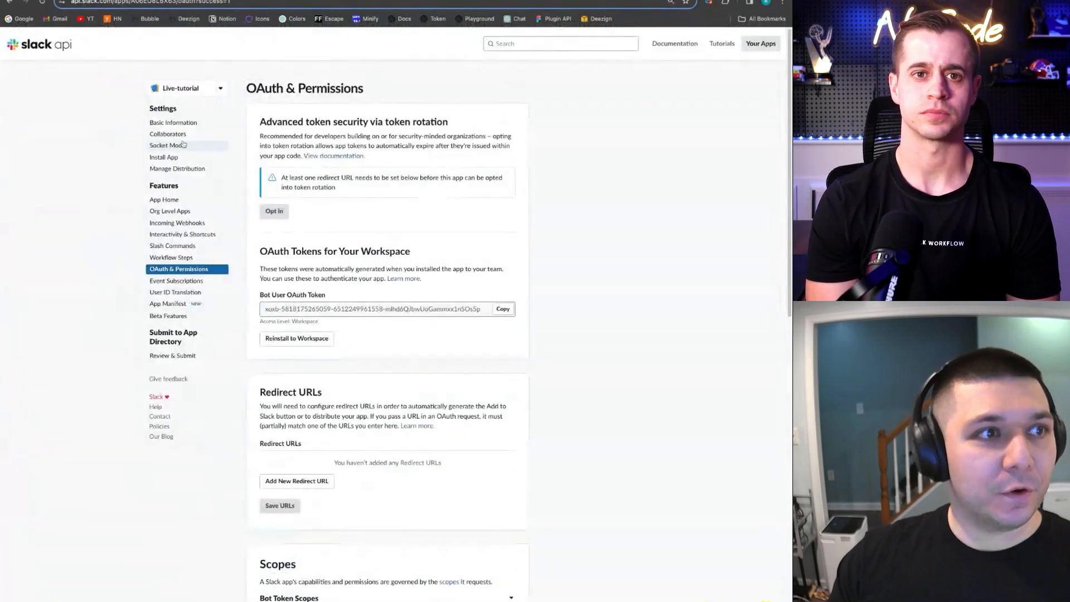
{"action": "left_click", "coordinate": [177, 169]}
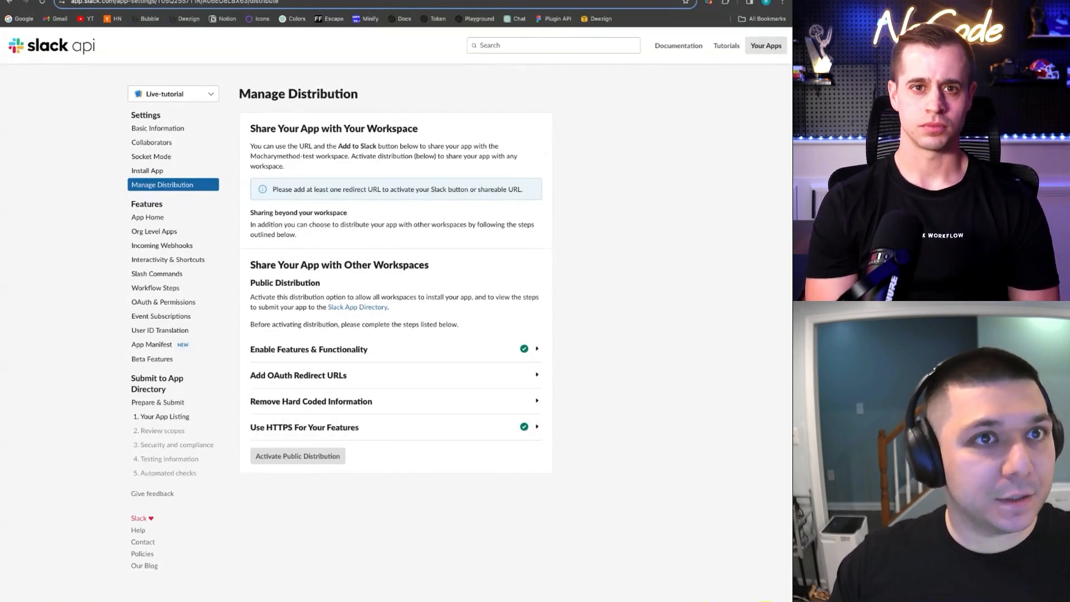
{"action": "key", "text": "ctrl+t"}
{"action": "type", "text": "slack app"}
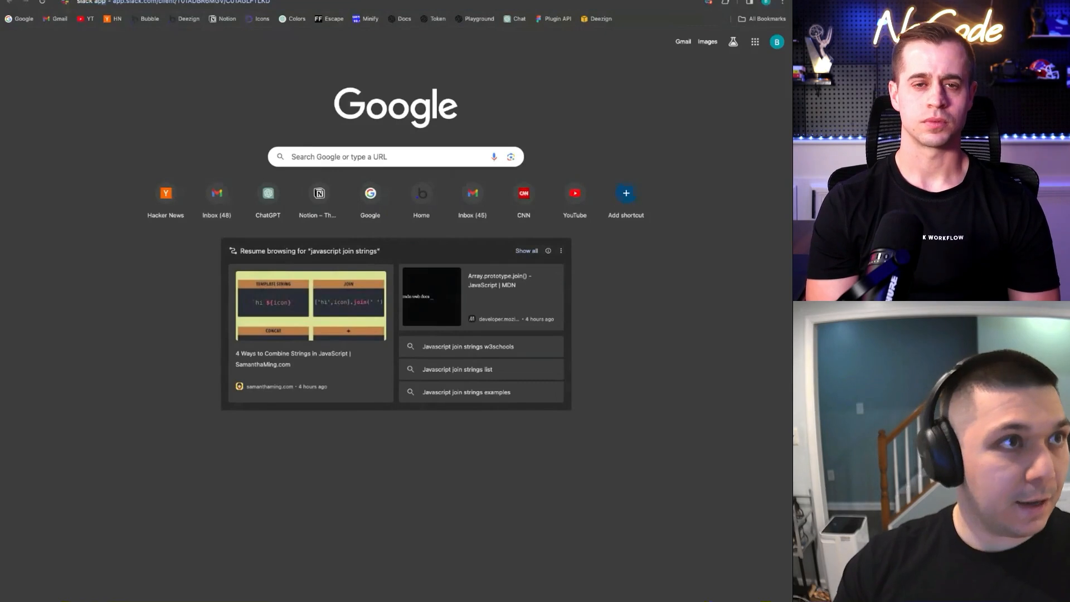
{"action": "type", "text": " marketplace"}
{"action": "key", "text": "Return"}
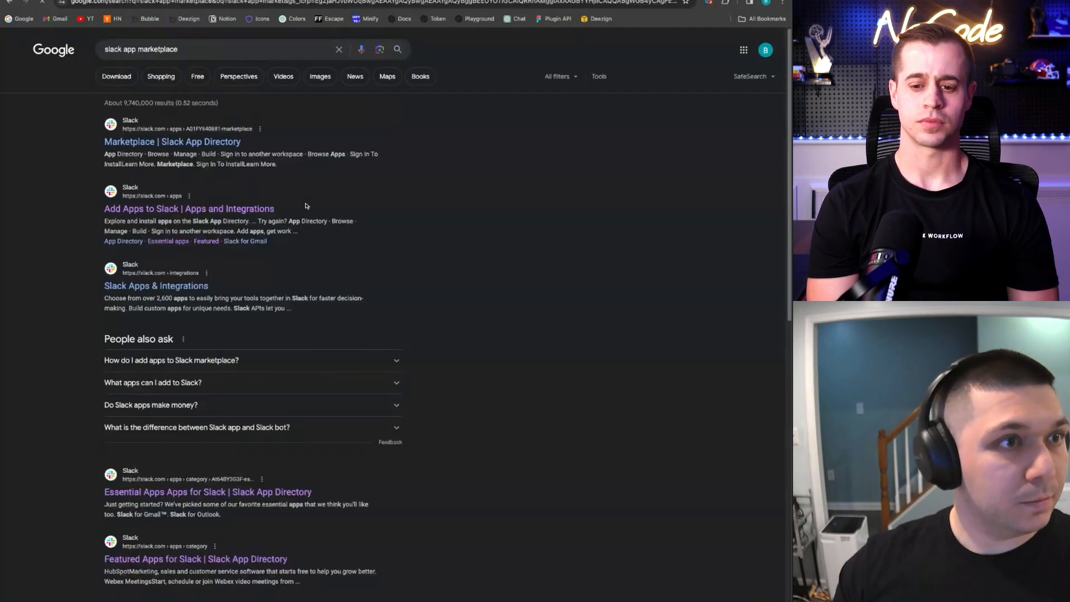
{"action": "left_click", "coordinate": [294, 153]}
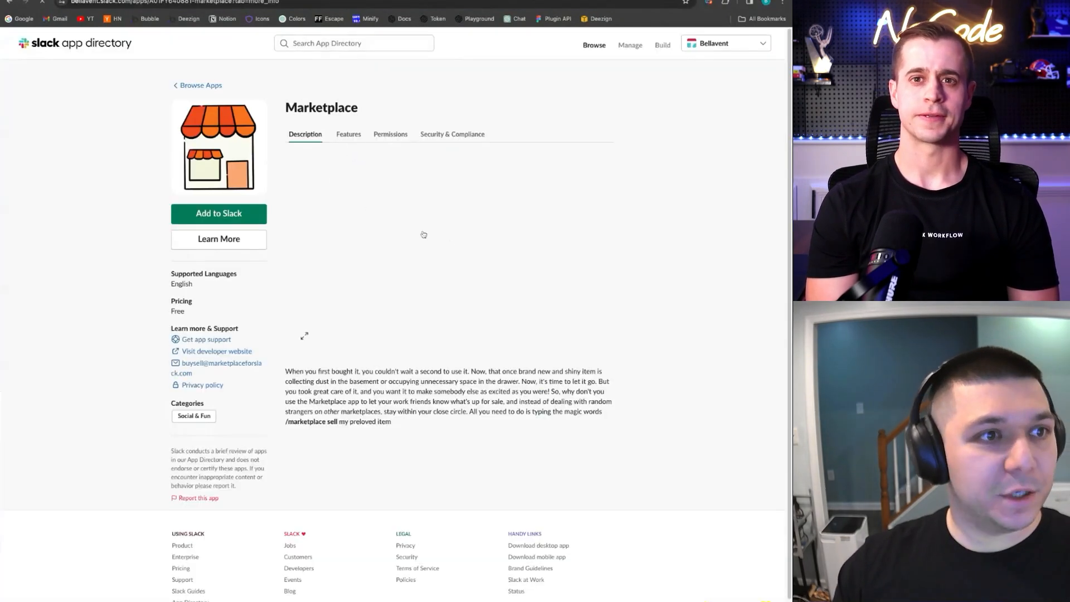
{"action": "key", "text": "alt+Left"}
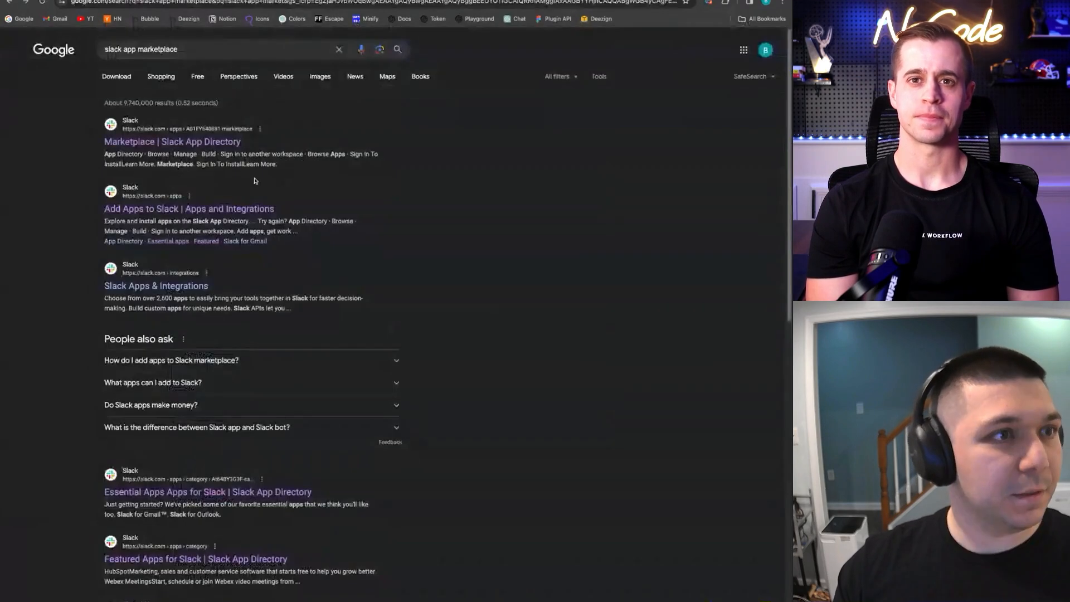
{"action": "left_click", "coordinate": [219, 216]}
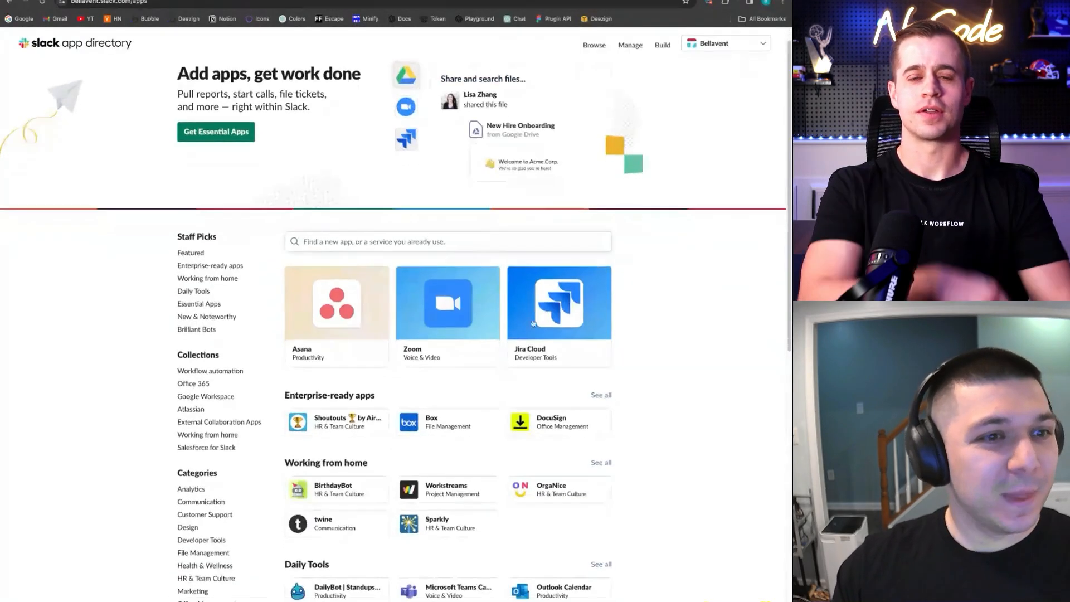
{"action": "scroll", "coordinate": [544, 293], "scroll_direction": "down", "scroll_amount": 3}
{"action": "scroll", "coordinate": [543, 293], "scroll_direction": "down", "scroll_amount": 2}
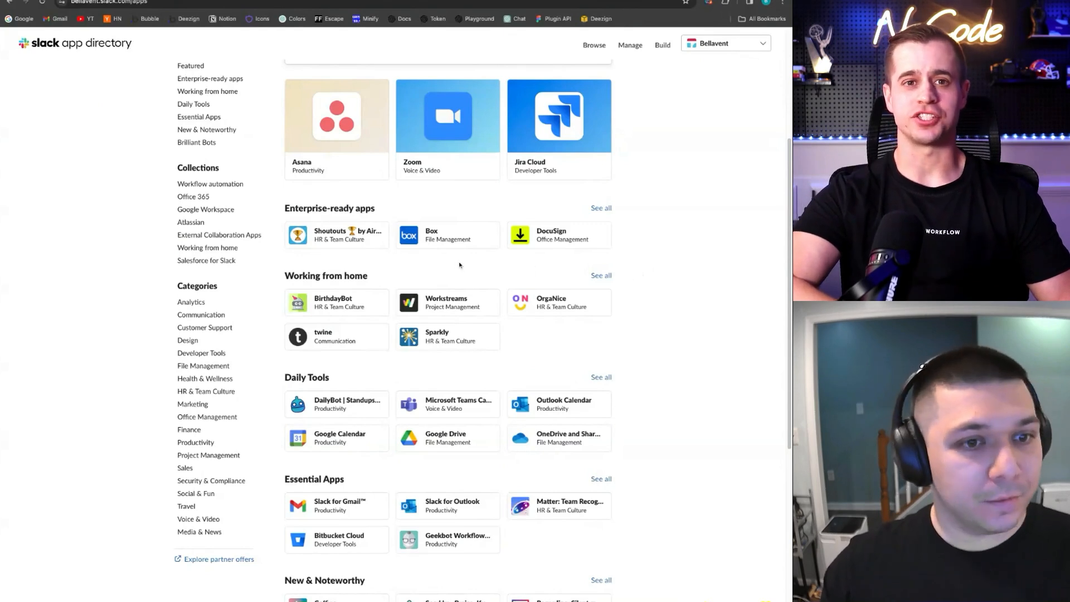
{"action": "scroll", "coordinate": [459, 265], "scroll_direction": "up", "scroll_amount": 2}
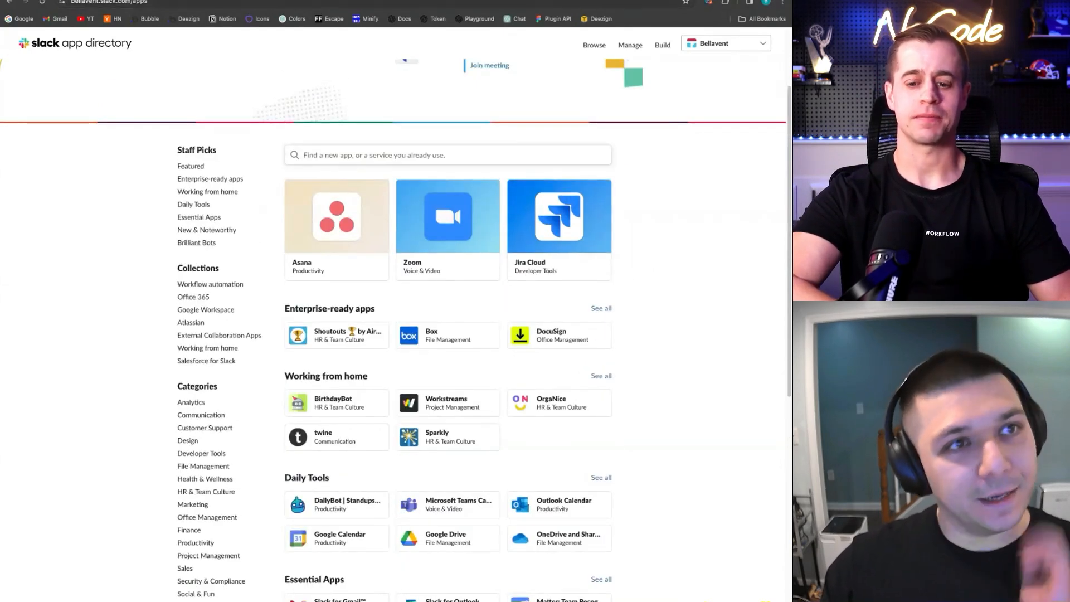
{"action": "key", "text": "ctrl+Tab"}
{"action": "key", "text": "ctrl+Tab"}
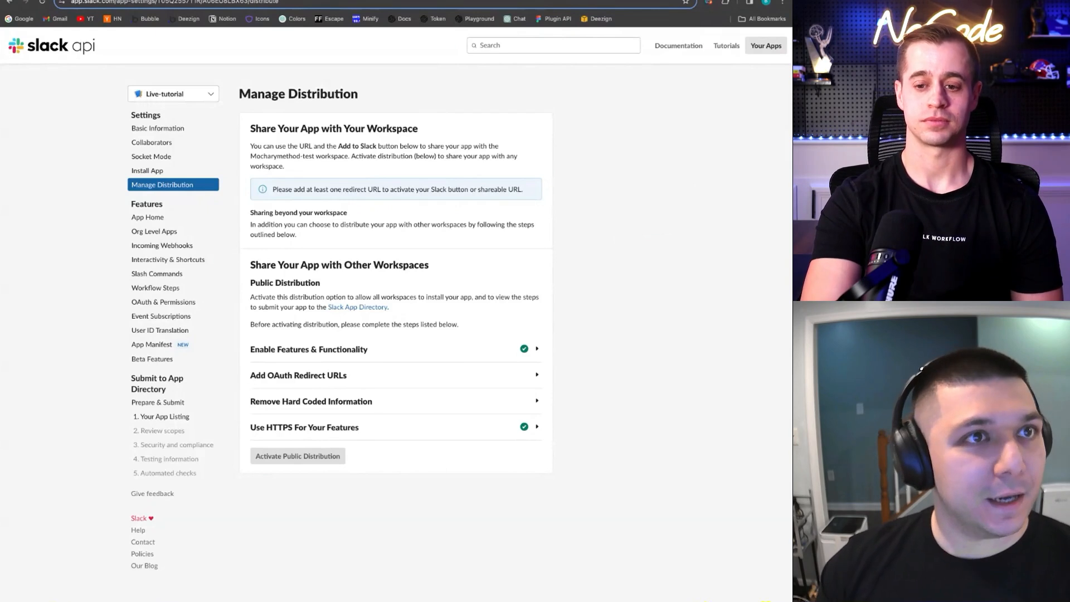
{"action": "key", "text": "ctrl+Tab"}
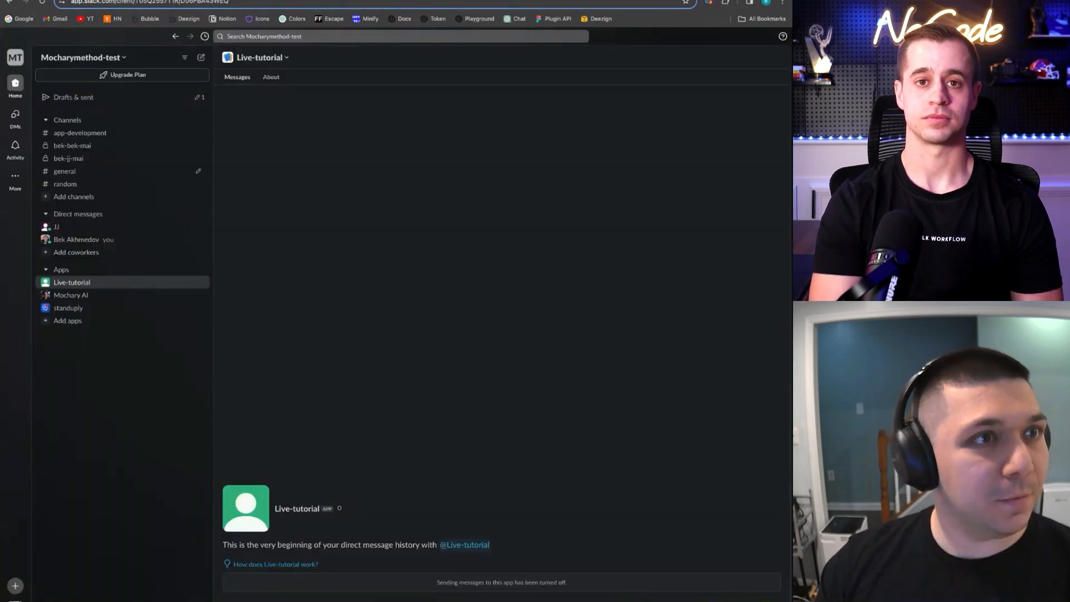
{"action": "left_click", "coordinate": [88, 283]}
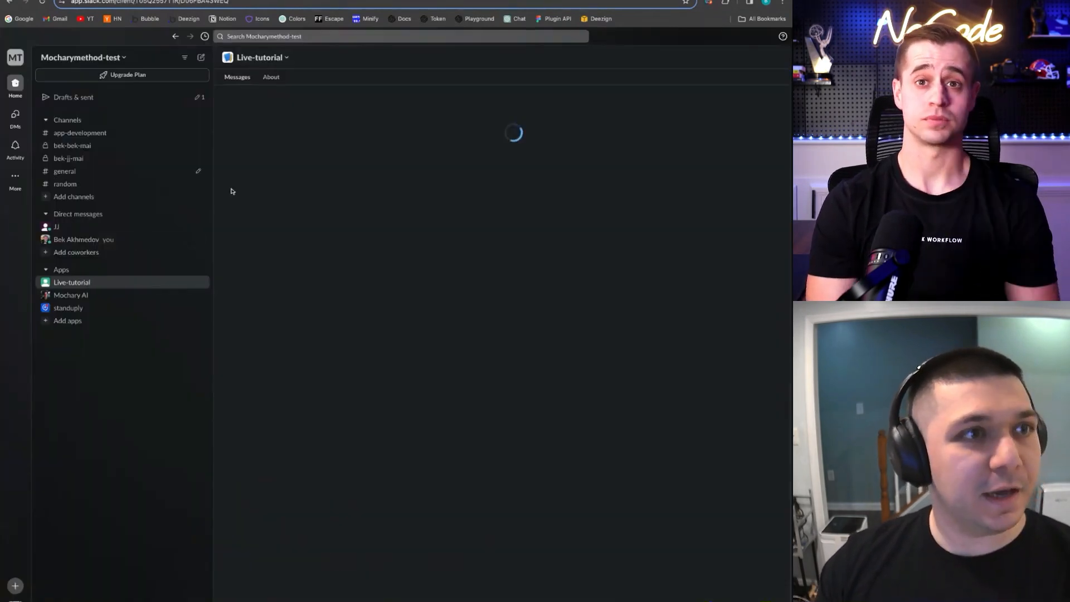
{"action": "left_click", "coordinate": [88, 295]}
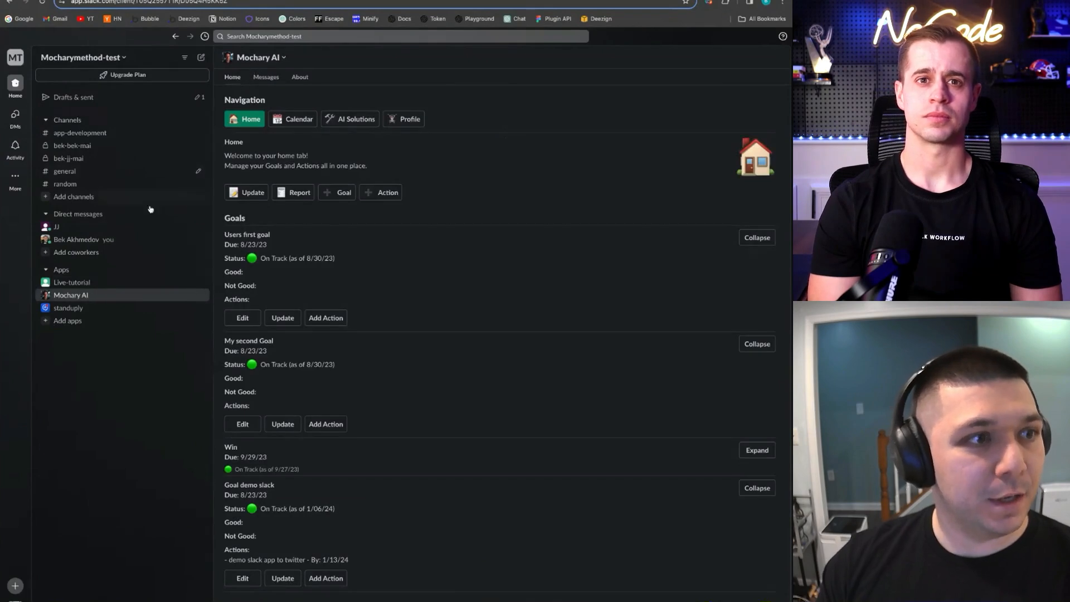
{"action": "left_click", "coordinate": [74, 283]}
{"action": "key", "text": "ctrl+Tab"}
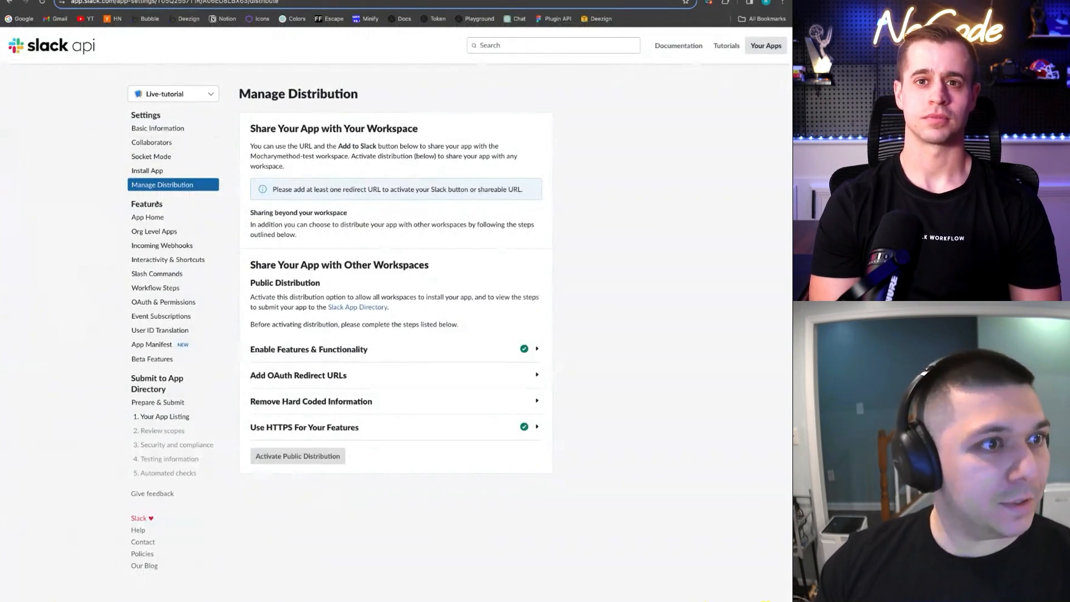
Switch on the Home Tab in the Live-tutorial app's App Home settings
{"action": "left_click", "coordinate": [155, 218]}
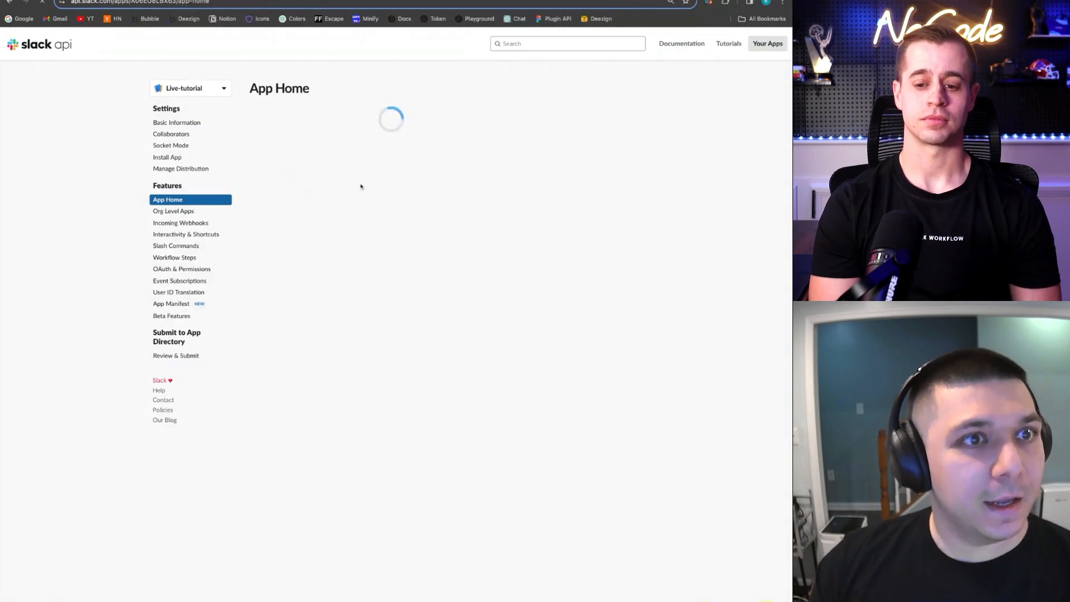
{"action": "scroll", "coordinate": [616, 238], "scroll_direction": "down", "scroll_amount": 1}
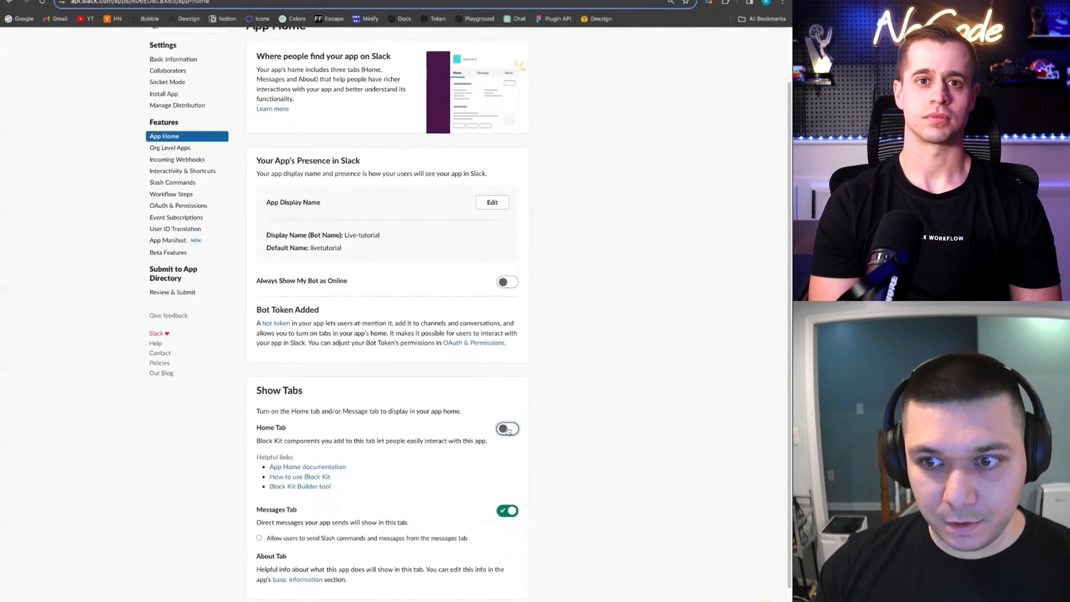
{"action": "left_click", "coordinate": [506, 428]}
{"action": "scroll", "coordinate": [598, 316], "scroll_direction": "down", "scroll_amount": 1}
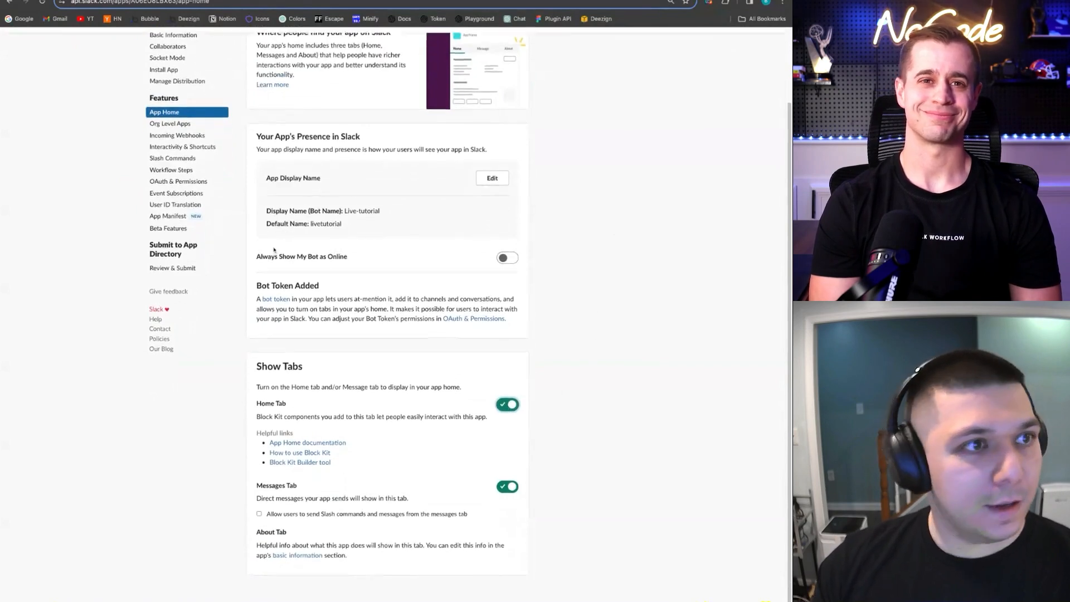
{"action": "scroll", "coordinate": [184, 179], "scroll_direction": "up", "scroll_amount": 1}
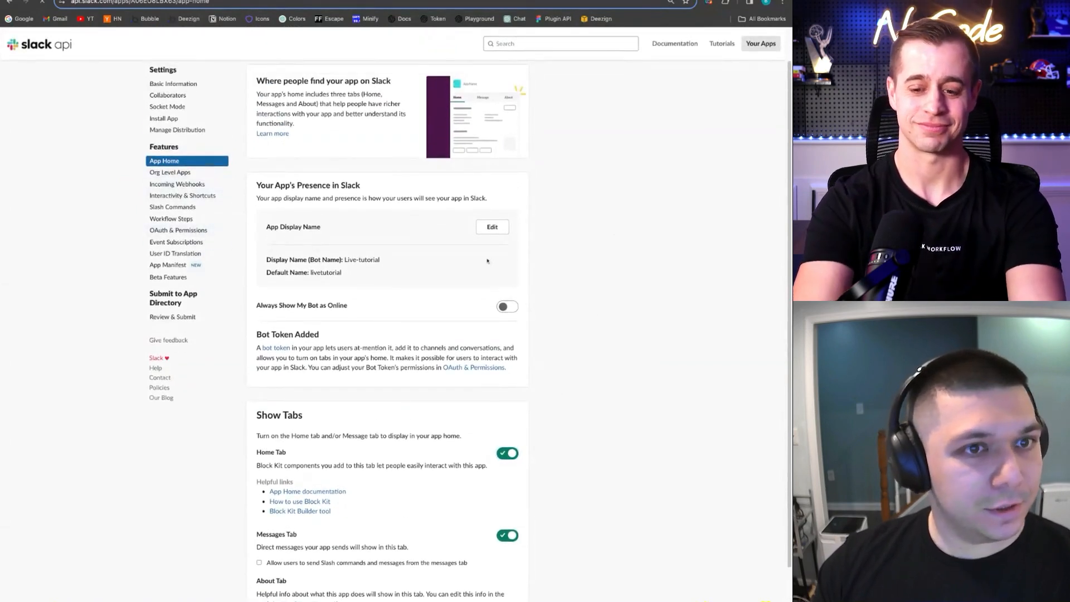
Copy the Bot User OAuth Token from OAuth & Permissions and return to Bubble
{"action": "left_click", "coordinate": [189, 230]}
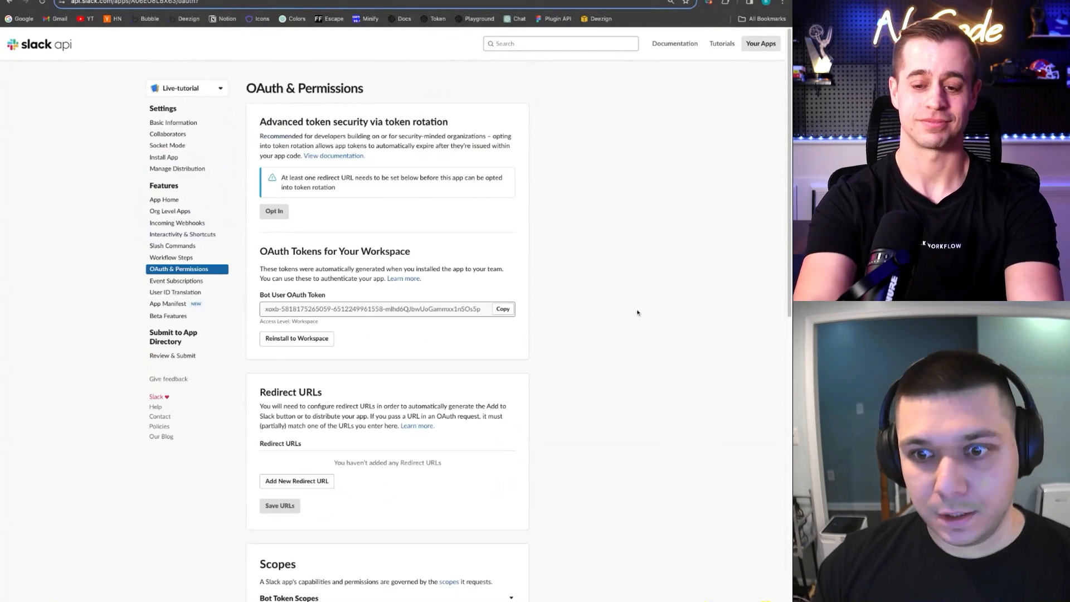
{"action": "scroll", "coordinate": [635, 310], "scroll_direction": "down", "scroll_amount": 1}
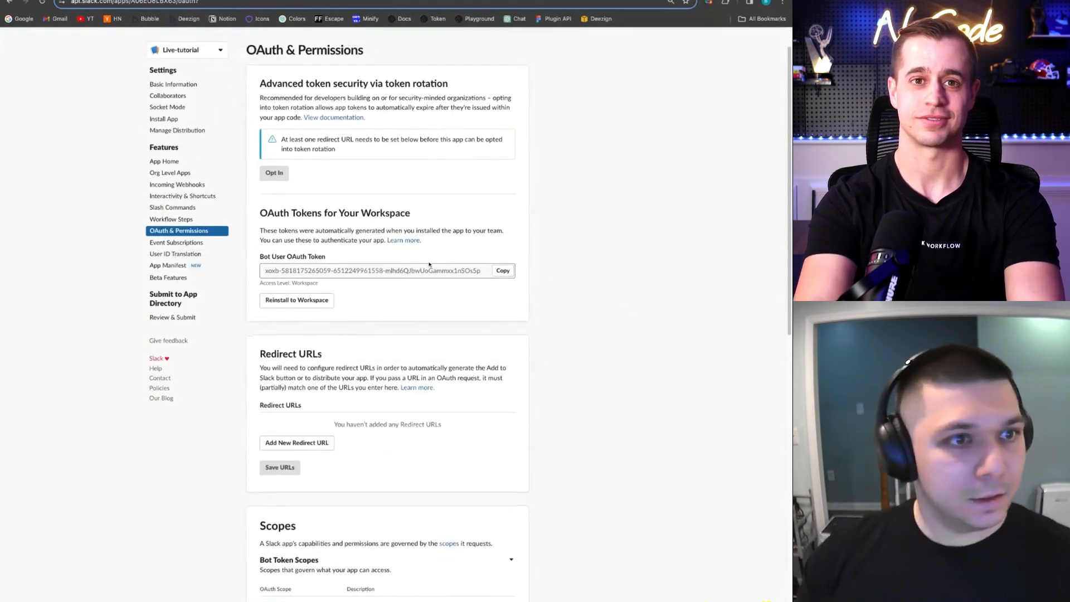
{"action": "left_click", "coordinate": [501, 271]}
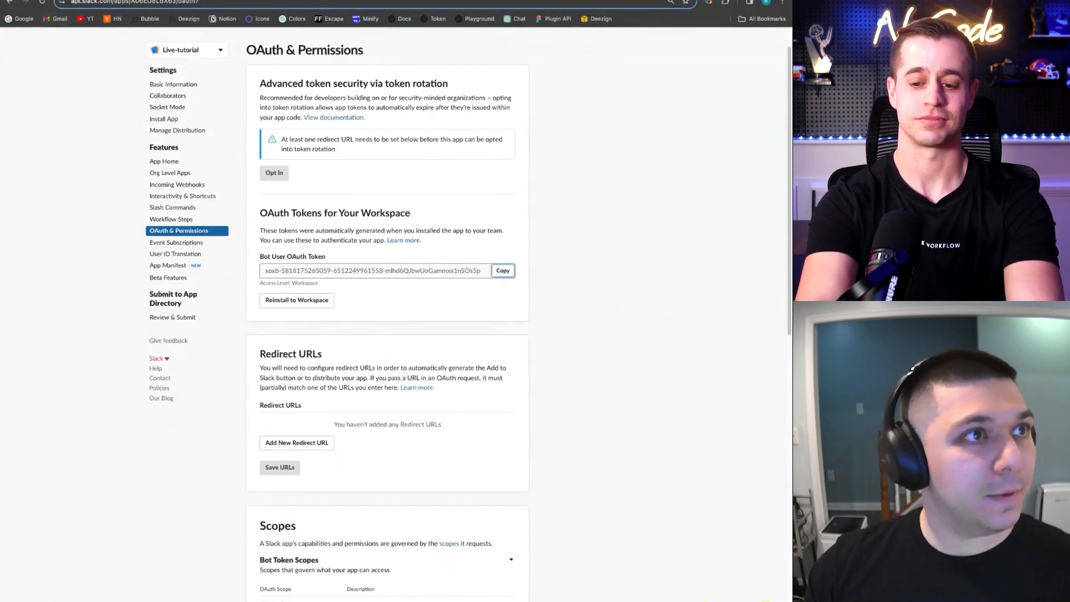
{"action": "left_click", "coordinate": [66, 0]}
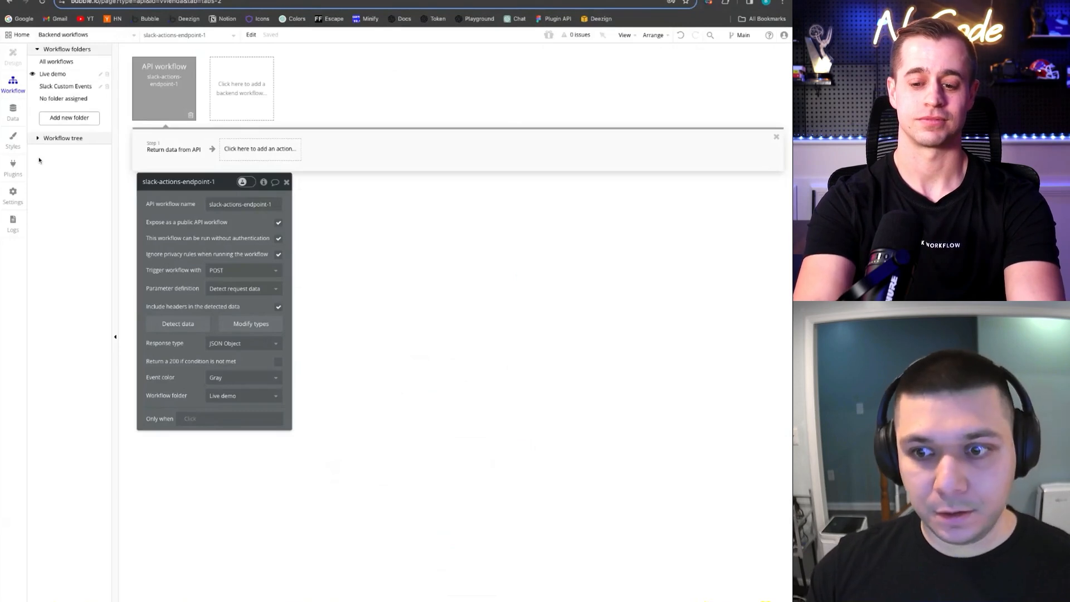
Open the API Connector under Plugins and collapse the Call Self API
{"action": "left_click", "coordinate": [13, 167]}
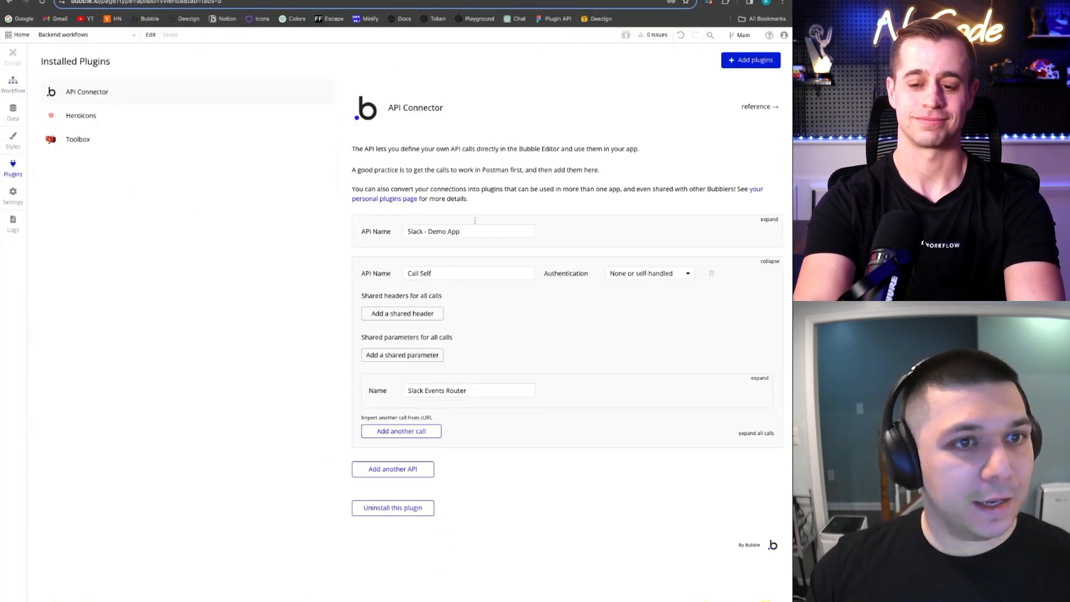
{"action": "left_click", "coordinate": [769, 262]}
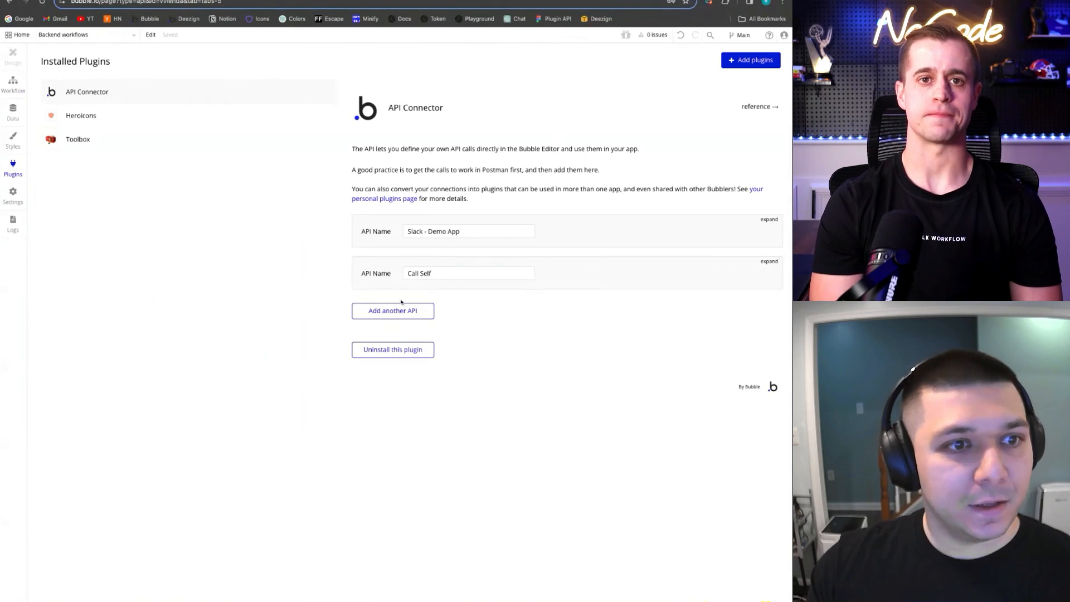
Add an API named 'Slack - Demo 2' using Private key in header authentication
{"action": "left_click", "coordinate": [420, 310]}
{"action": "triple_click", "coordinate": [448, 312]}
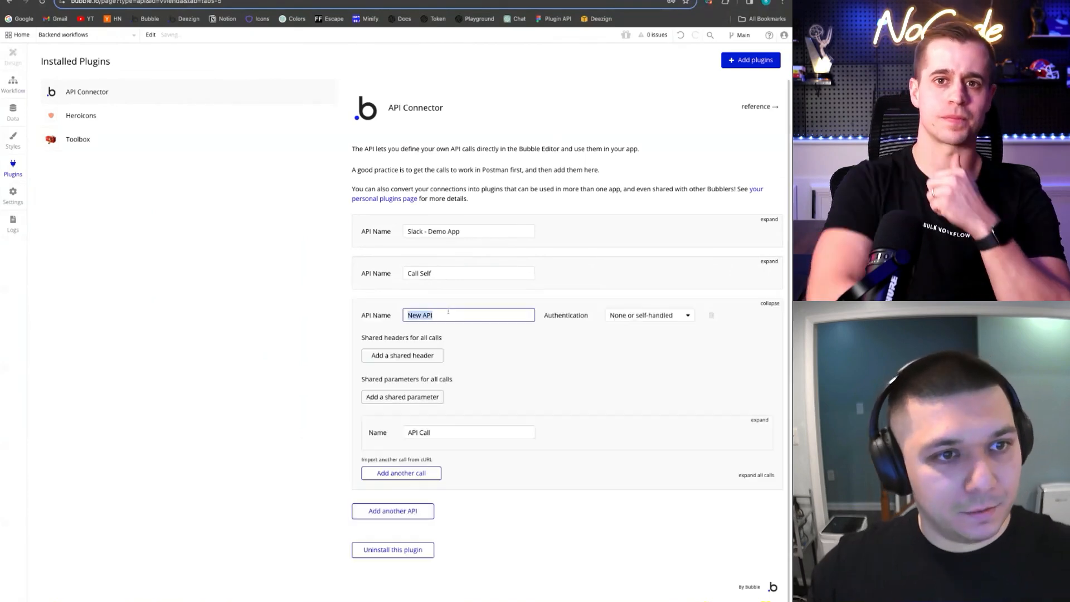
{"action": "type", "text": "Slack - D"}
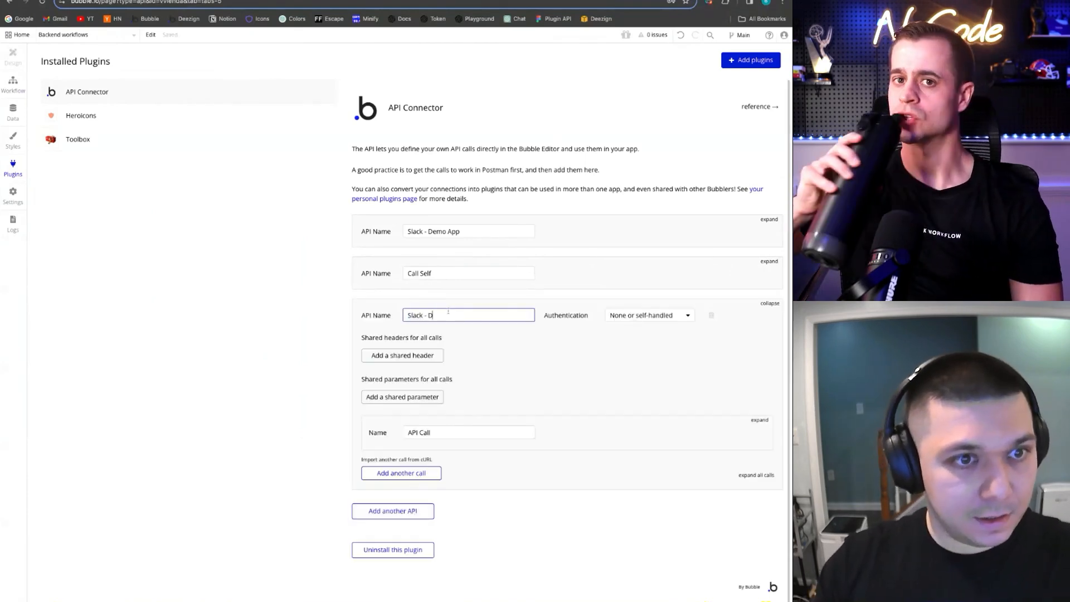
{"action": "type", "text": "emo 2"}
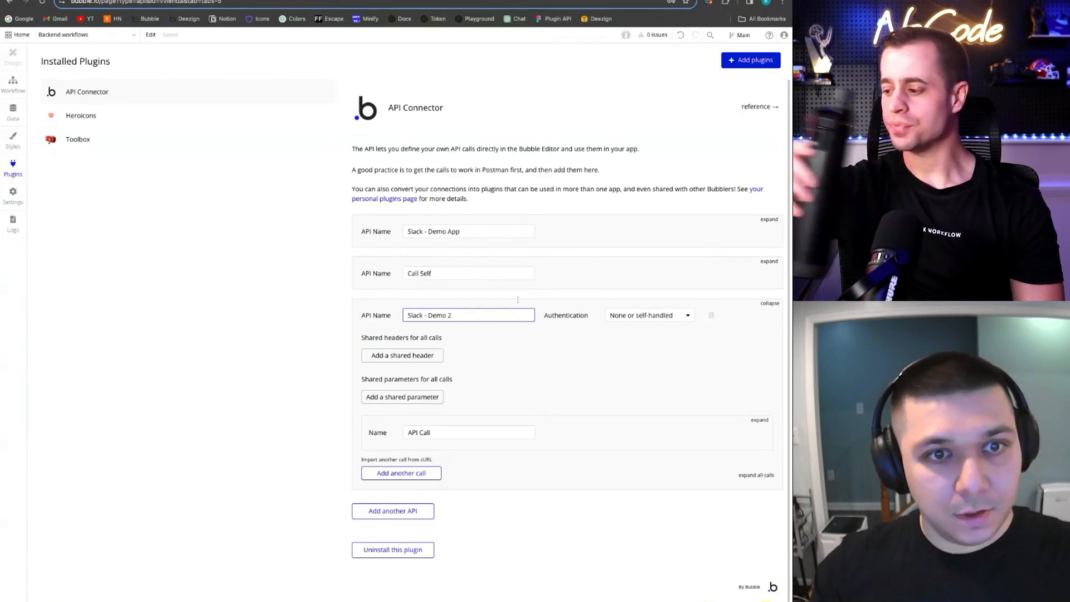
{"action": "left_click", "coordinate": [623, 315]}
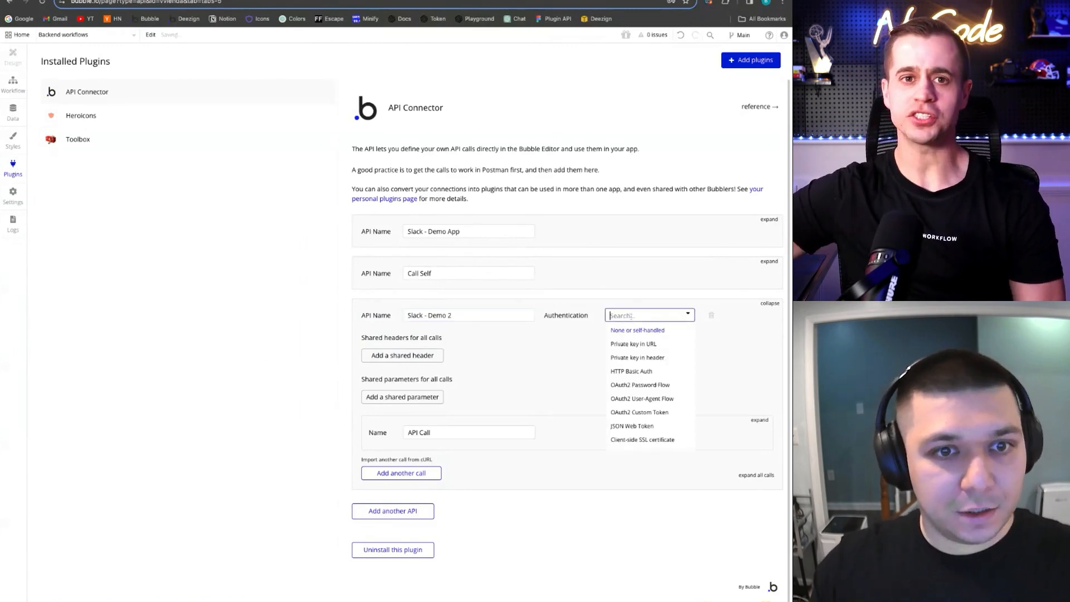
{"action": "left_click", "coordinate": [650, 357]}
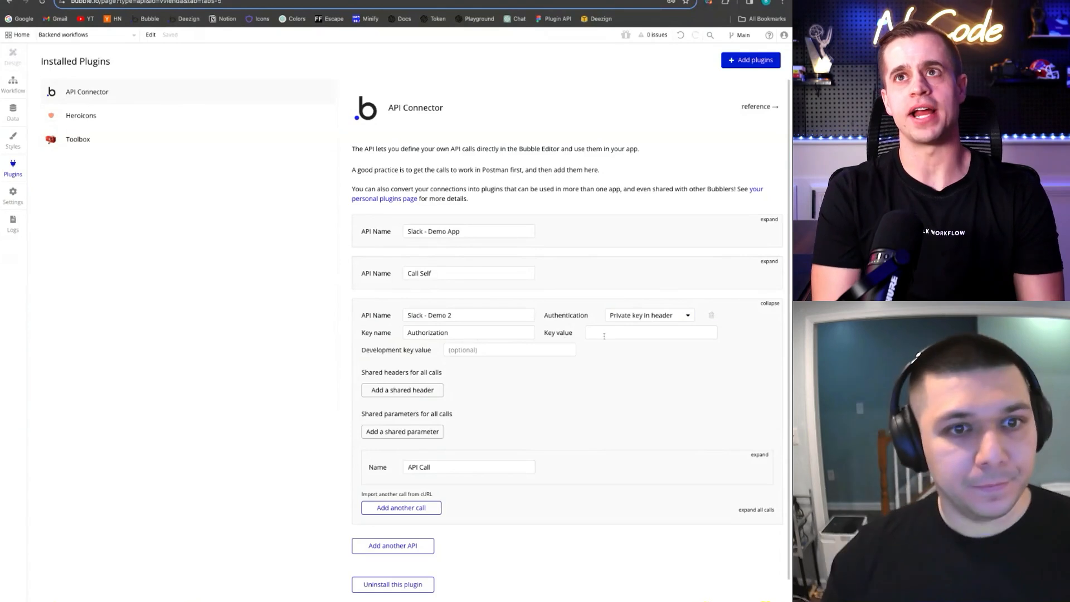
{"action": "left_click", "coordinate": [623, 333]}
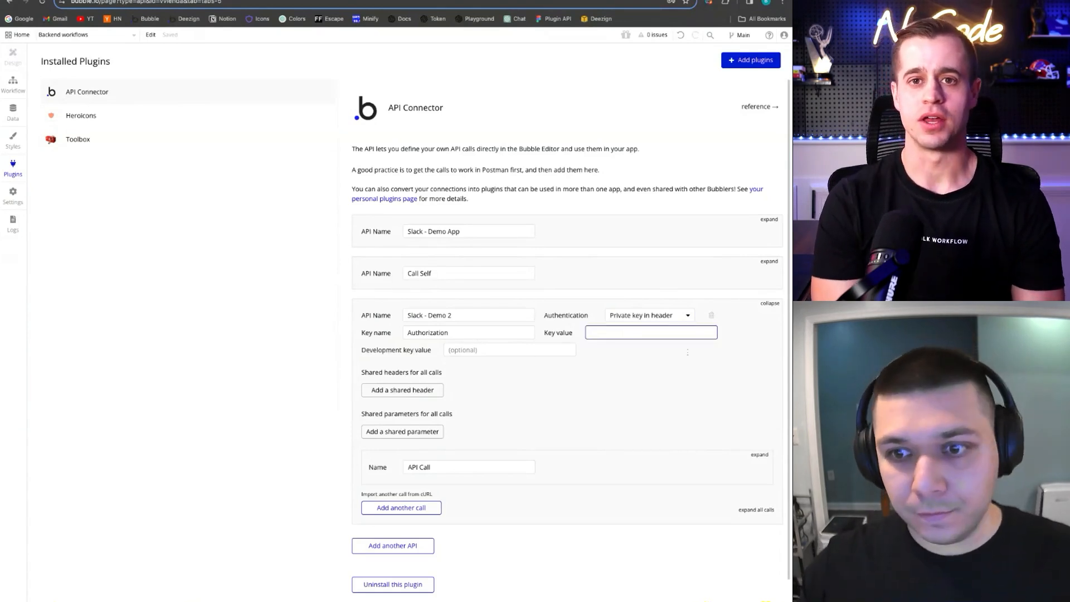
{"action": "scroll", "coordinate": [680, 356], "scroll_direction": "down", "scroll_amount": 1}
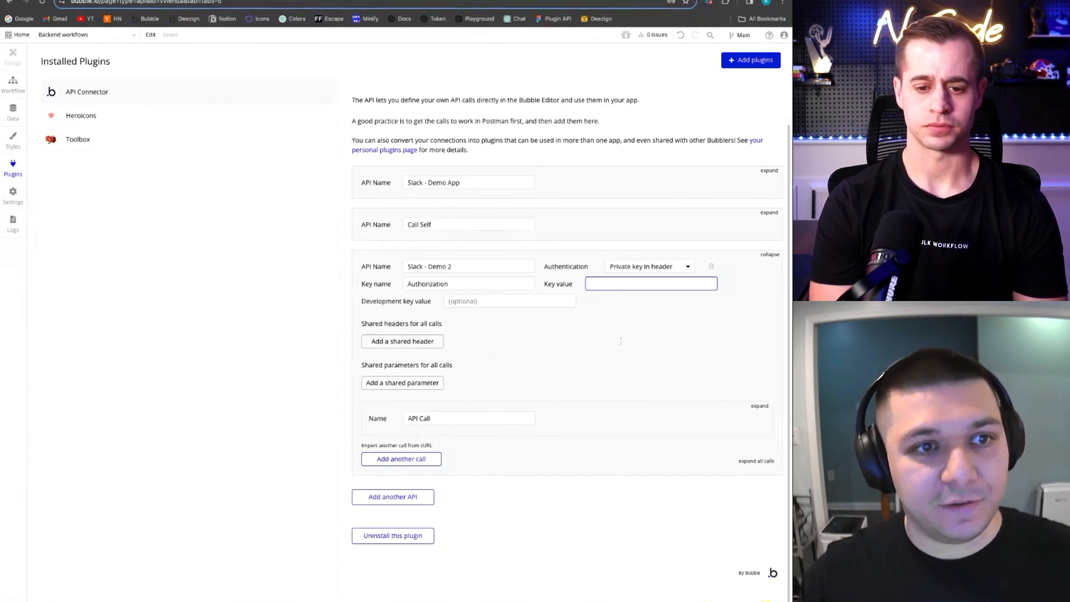
Add a further New API entry below it and collapse its settings
{"action": "left_click", "coordinate": [420, 499]}
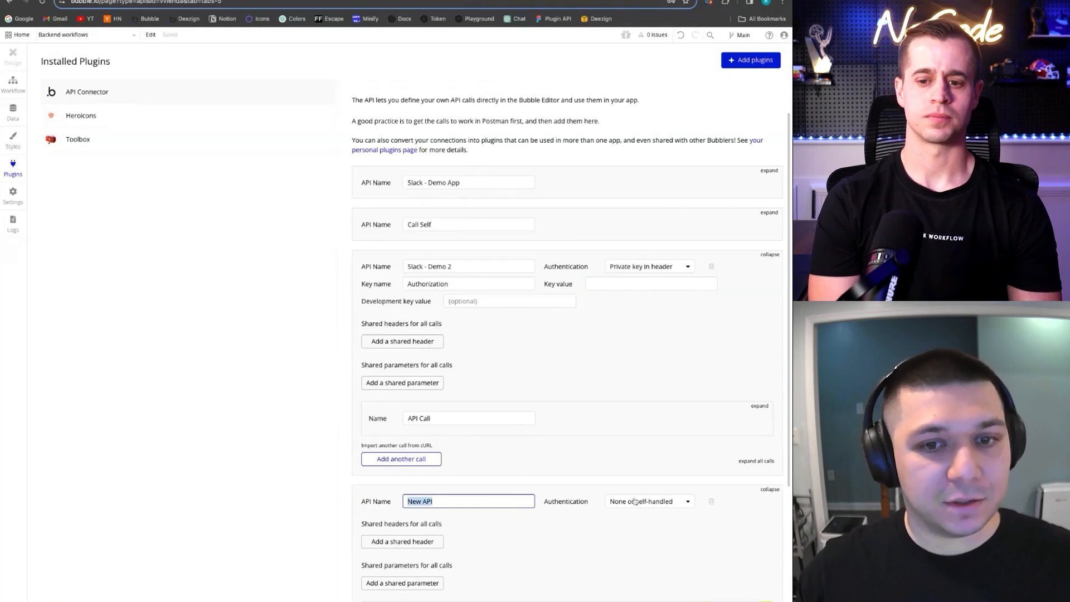
{"action": "left_click", "coordinate": [770, 489]}
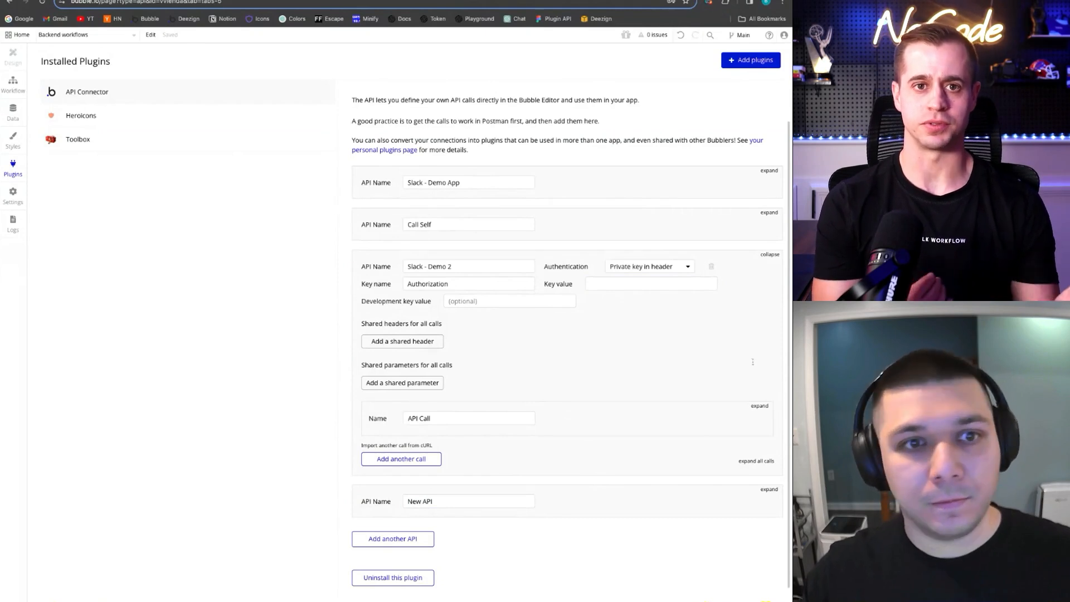
{"action": "scroll", "coordinate": [499, 338], "scroll_direction": "down", "scroll_amount": 1}
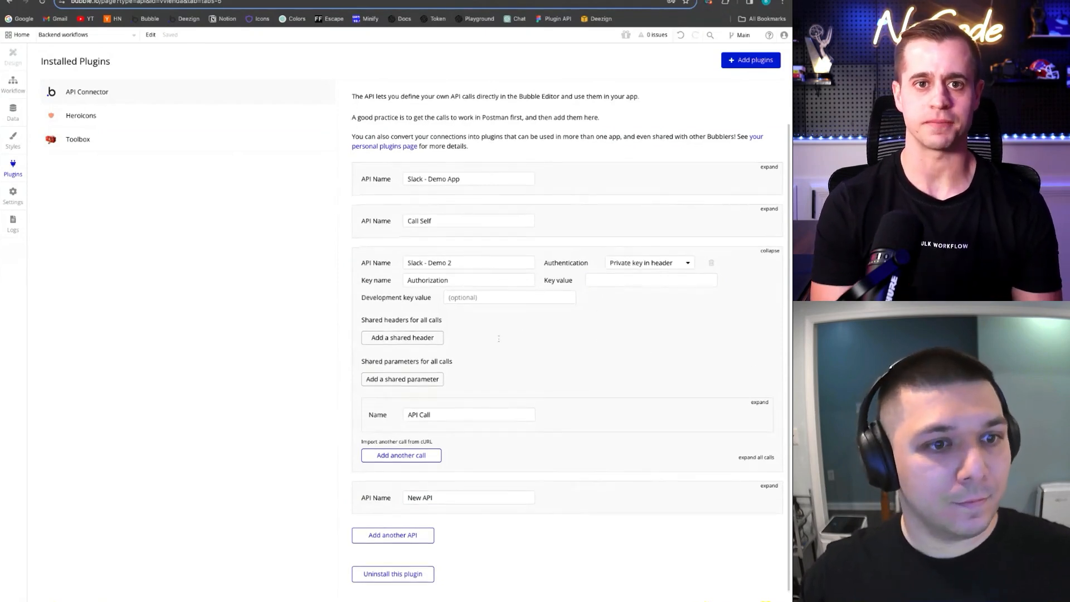
{"action": "scroll", "coordinate": [535, 351], "scroll_direction": "down", "scroll_amount": 3}
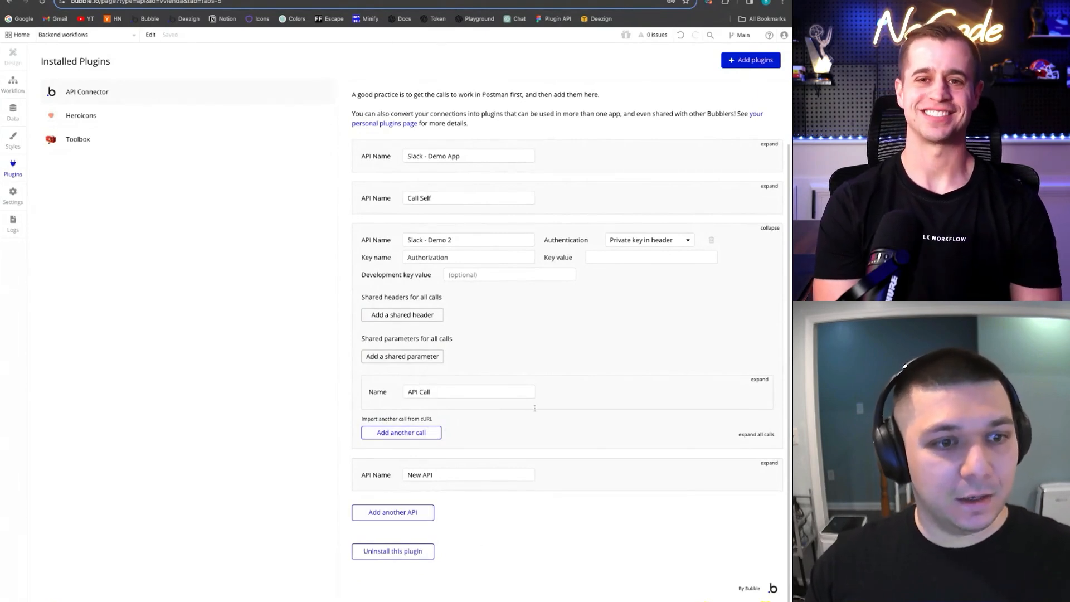
Set the authorization key value to 'Bearer' followed by the pasted bot token
{"action": "left_click", "coordinate": [425, 257]}
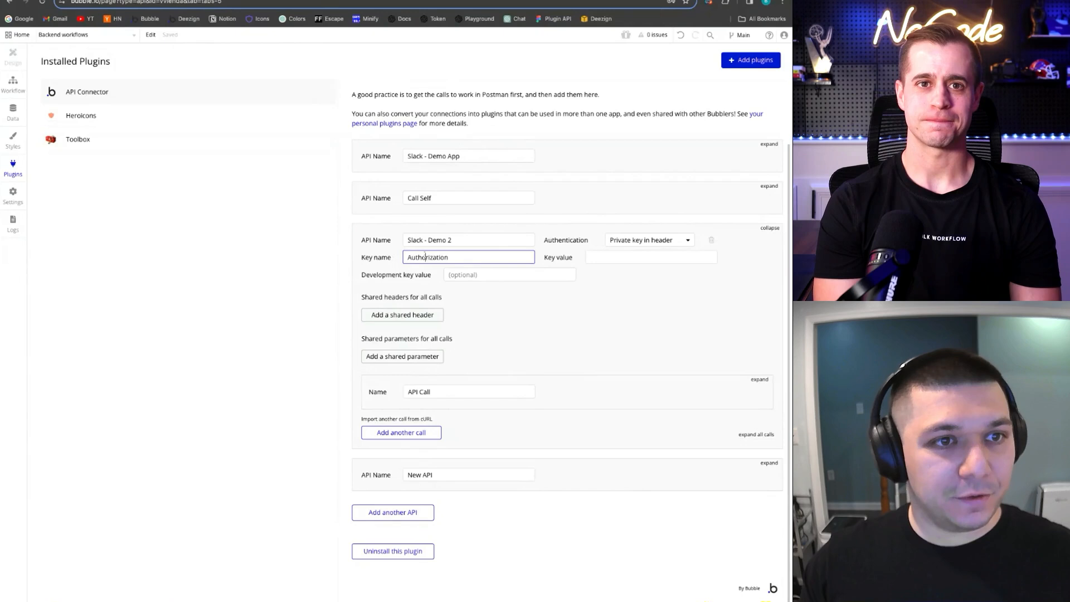
{"action": "left_click", "coordinate": [597, 258]}
{"action": "type", "text": "Bearer"}
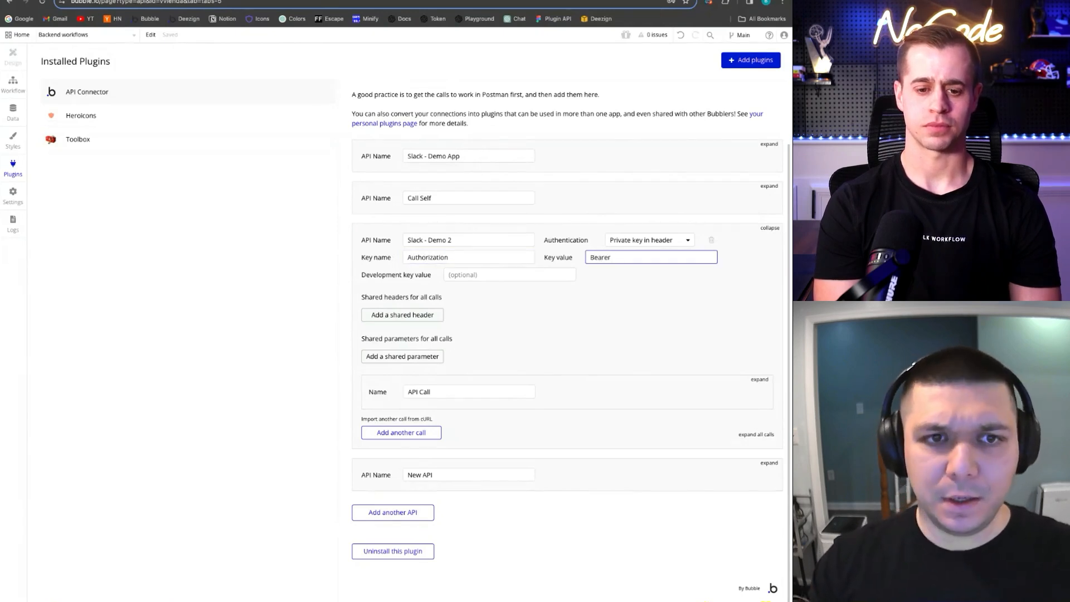
{"action": "key", "text": "ctrl+v"}
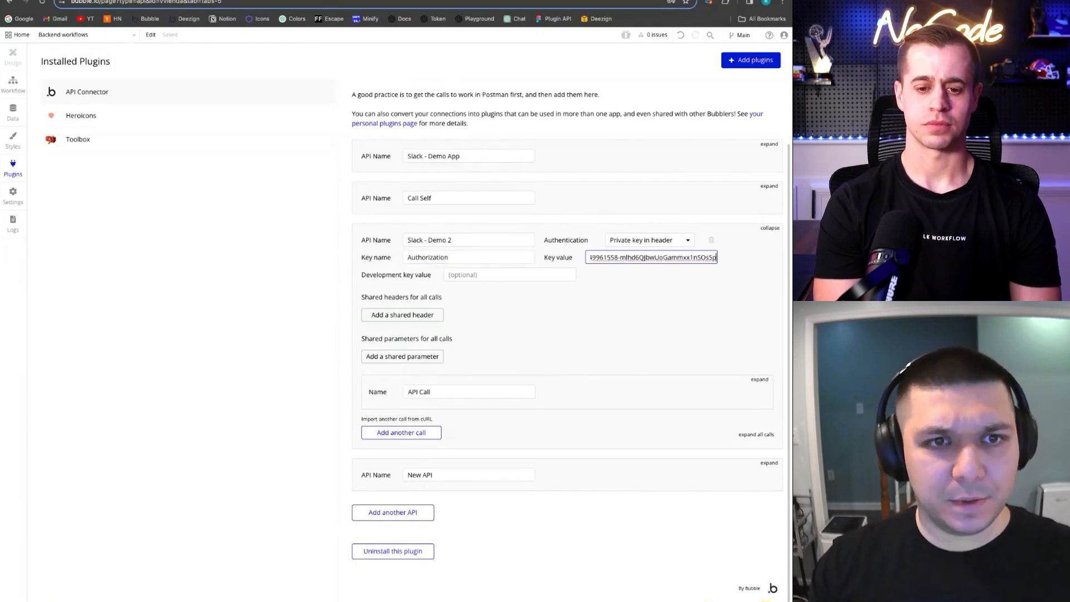
{"action": "left_click", "coordinate": [660, 285]}
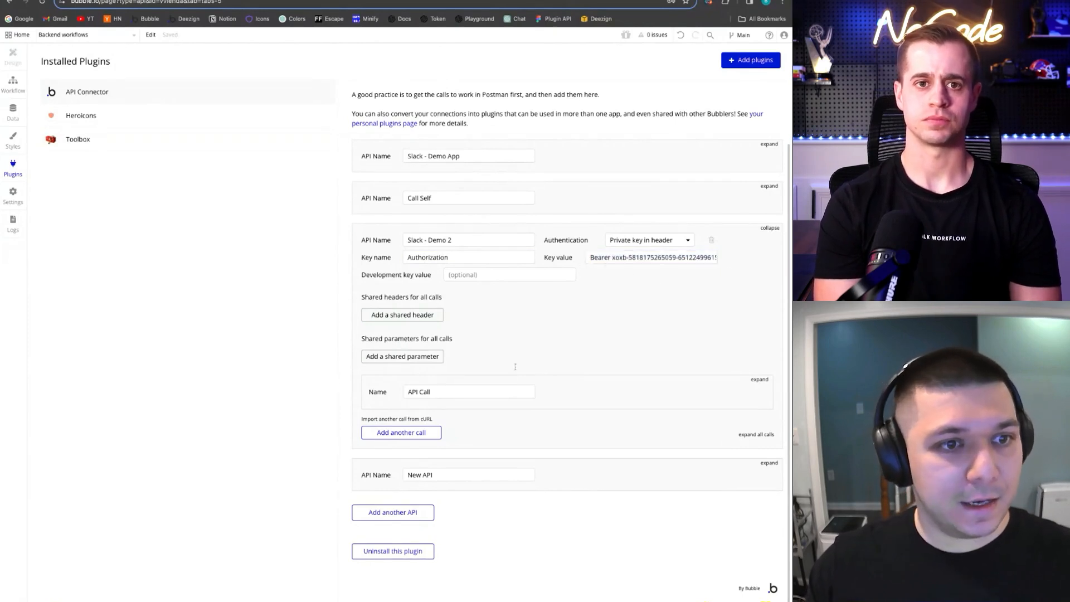
{"action": "left_click_drag", "start_coordinate": [637, 257], "coordinate": [694, 260]}
{"action": "left_click", "coordinate": [636, 295]}
Rename the expanded API Call to 'Slack App Home' and begin importing another call from cURL
{"action": "scroll", "coordinate": [649, 304], "scroll_direction": "down", "scroll_amount": 1}
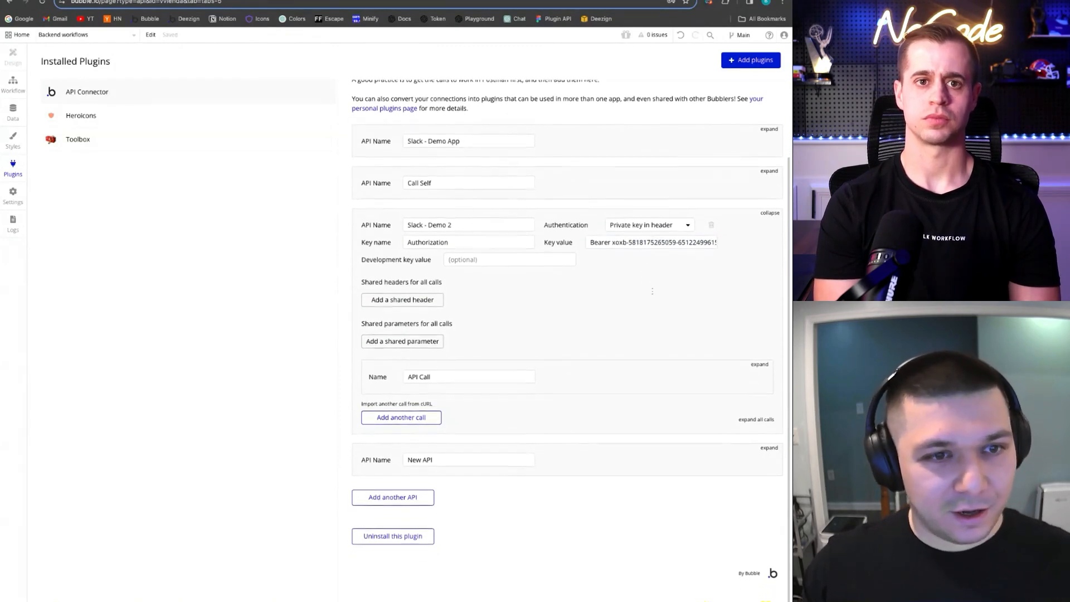
{"action": "left_click", "coordinate": [760, 364]}
{"action": "scroll", "coordinate": [426, 301], "scroll_direction": "down", "scroll_amount": 2}
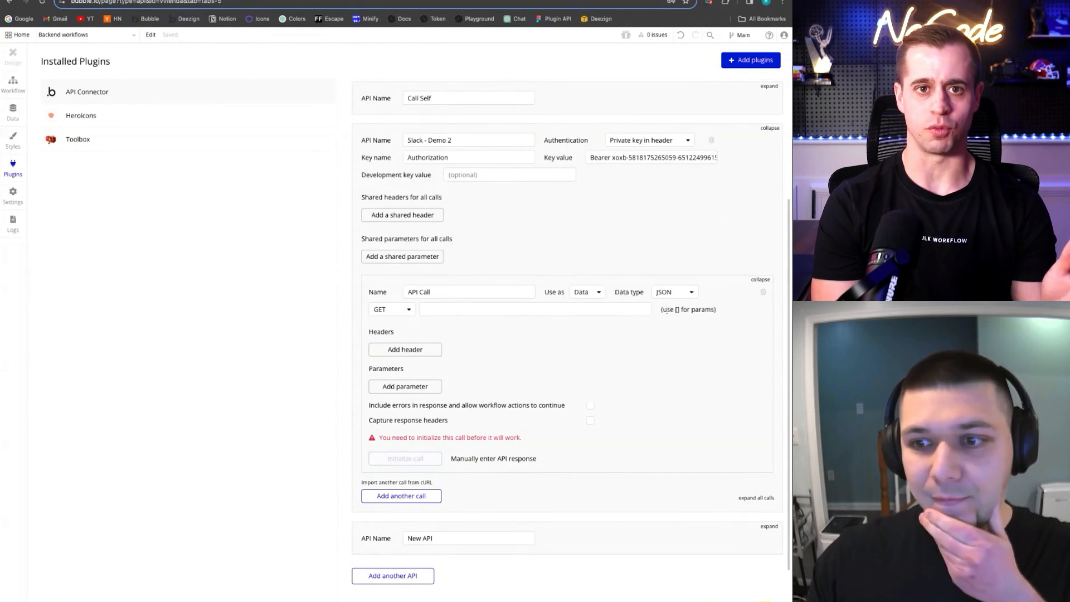
{"action": "scroll", "coordinate": [666, 311], "scroll_direction": "down", "scroll_amount": 1}
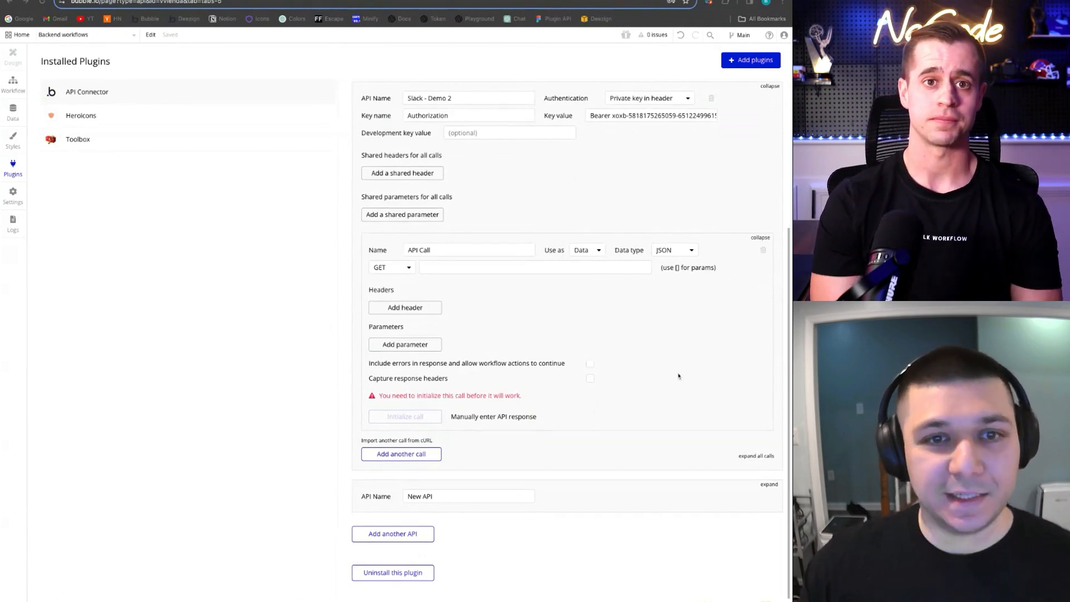
{"action": "scroll", "coordinate": [544, 249], "scroll_direction": "up", "scroll_amount": 1}
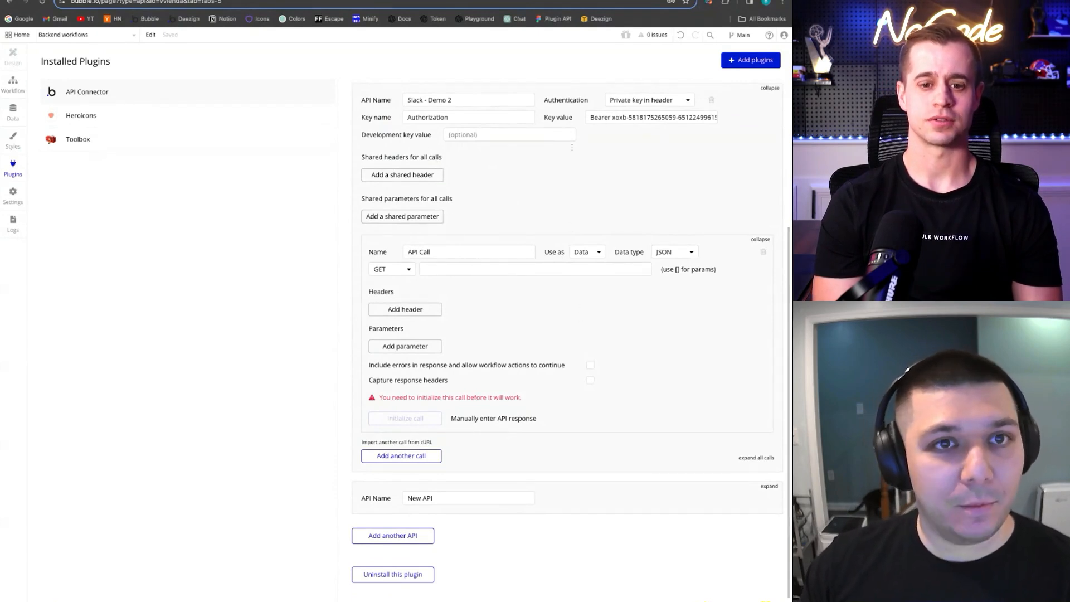
{"action": "left_click", "coordinate": [485, 272]}
{"action": "left_click", "coordinate": [591, 317]}
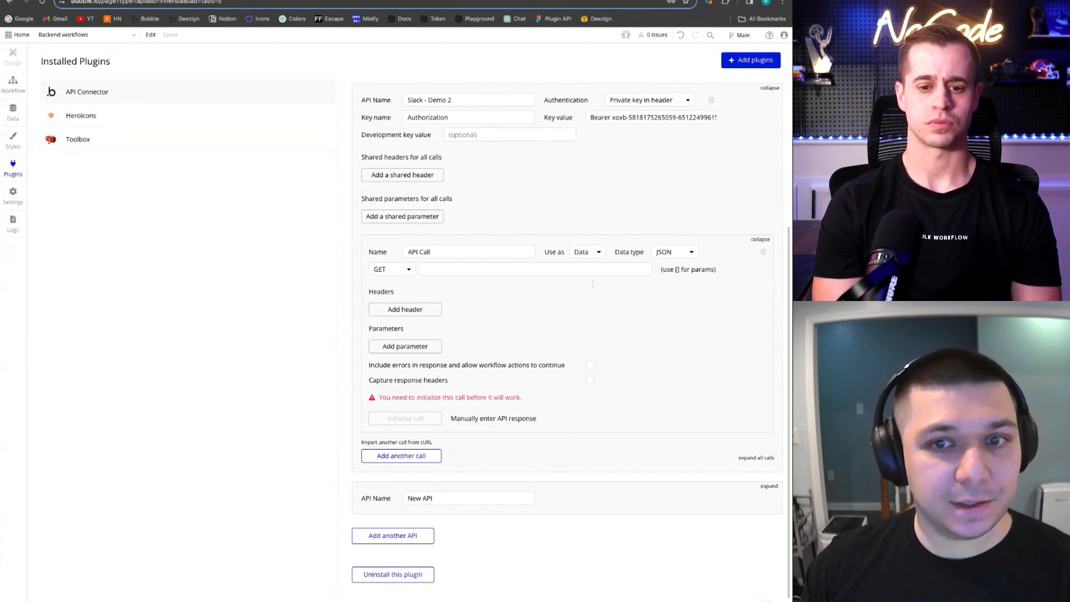
{"action": "left_click", "coordinate": [445, 250]}
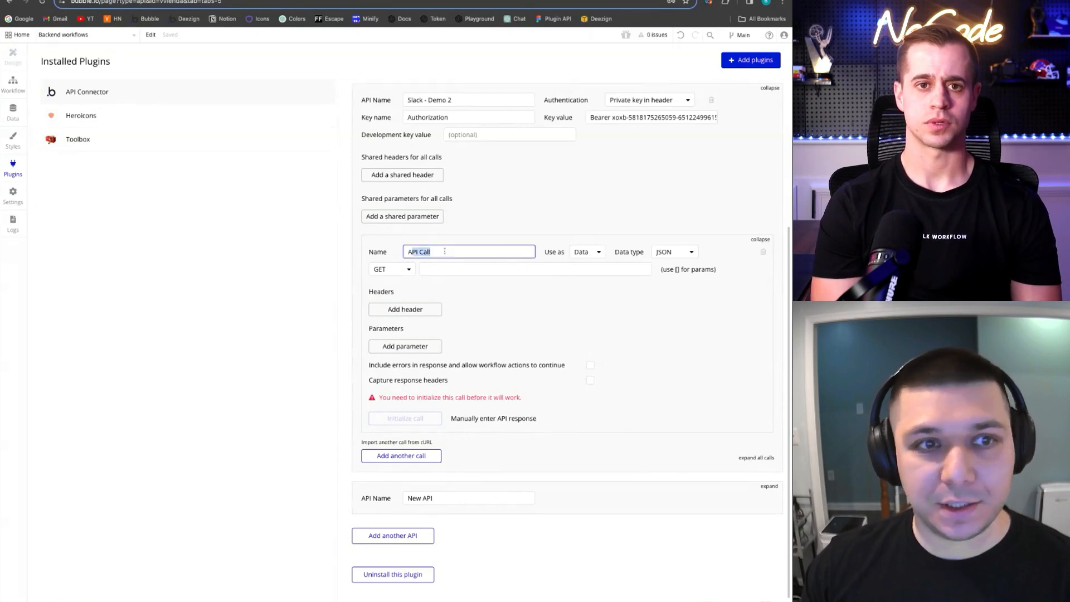
{"action": "type", "text": "Slack App Home"}
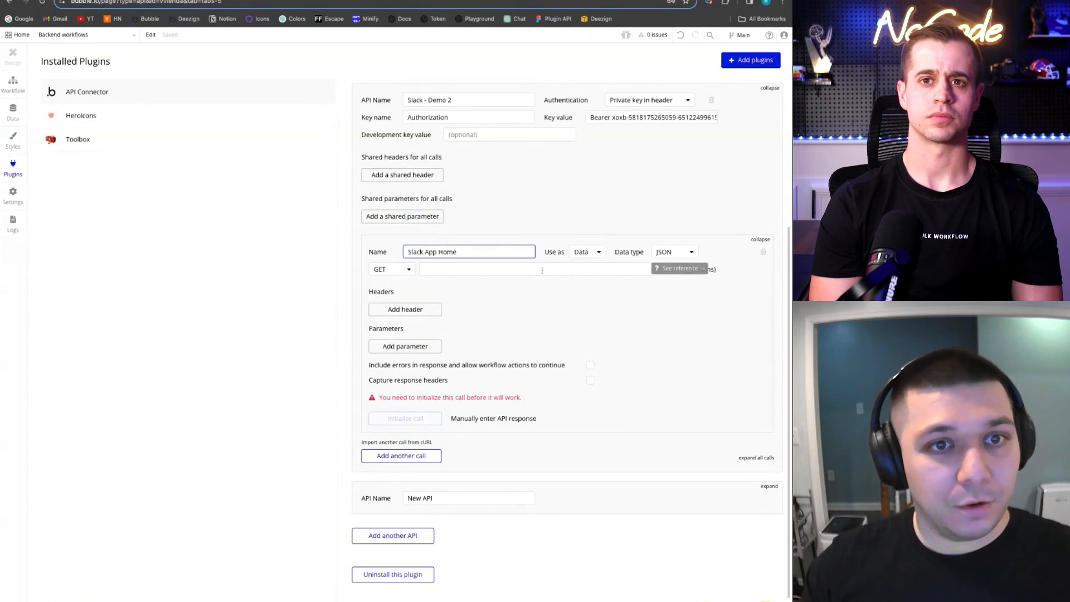
{"action": "left_click", "coordinate": [600, 307]}
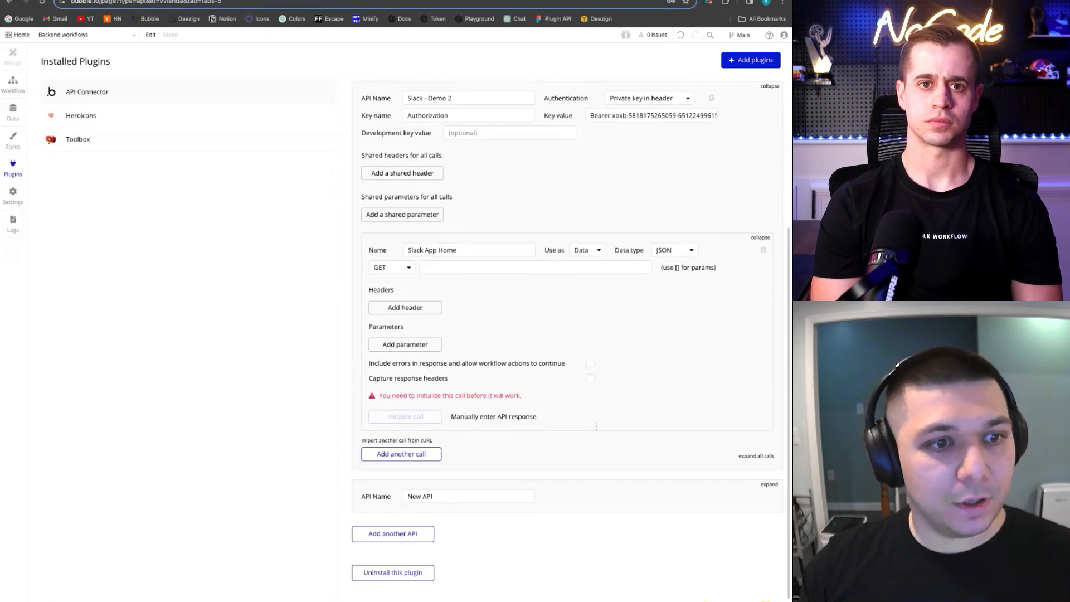
{"action": "left_click", "coordinate": [396, 440]}
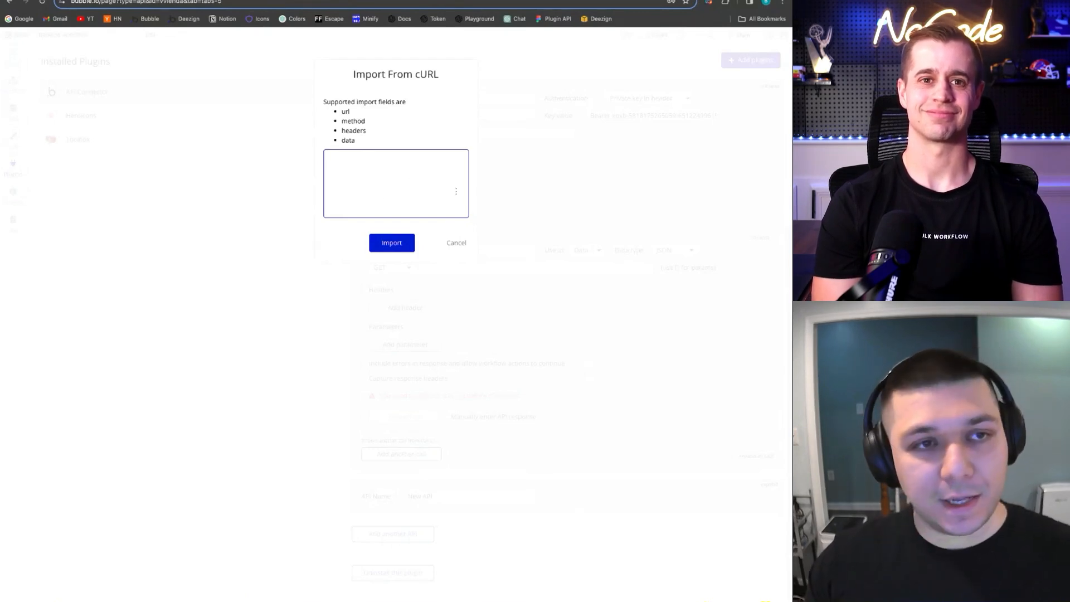
Paste the Slack views.publish cURL command and import it, checking the JSON body
{"action": "key", "text": "ctrl+v"}
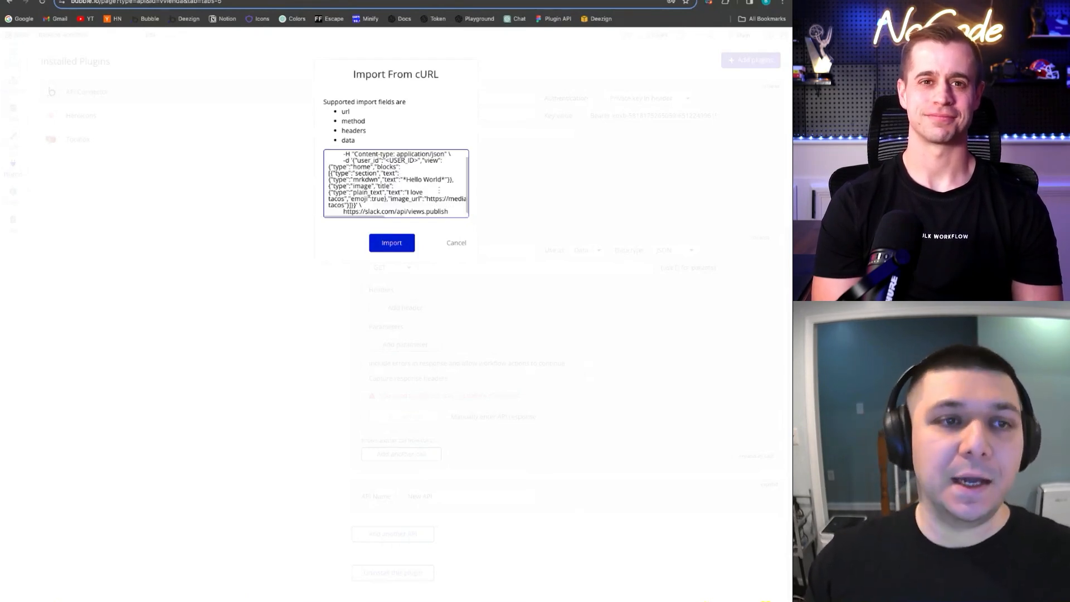
{"action": "scroll", "coordinate": [438, 191], "scroll_direction": "up", "scroll_amount": 2}
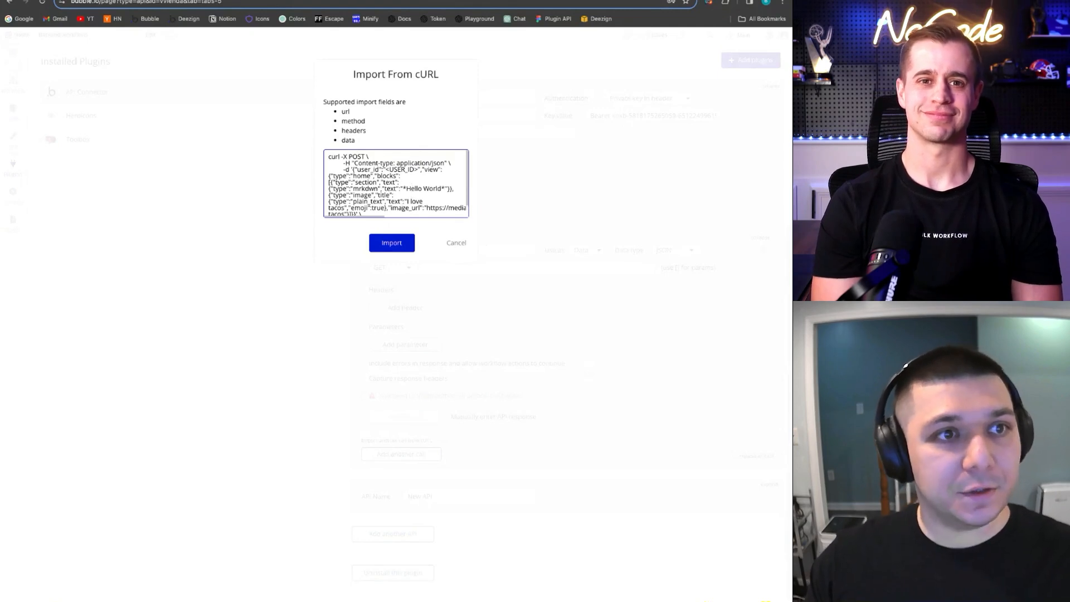
{"action": "left_click", "coordinate": [391, 243]}
{"action": "scroll", "coordinate": [585, 332], "scroll_direction": "down", "scroll_amount": 5}
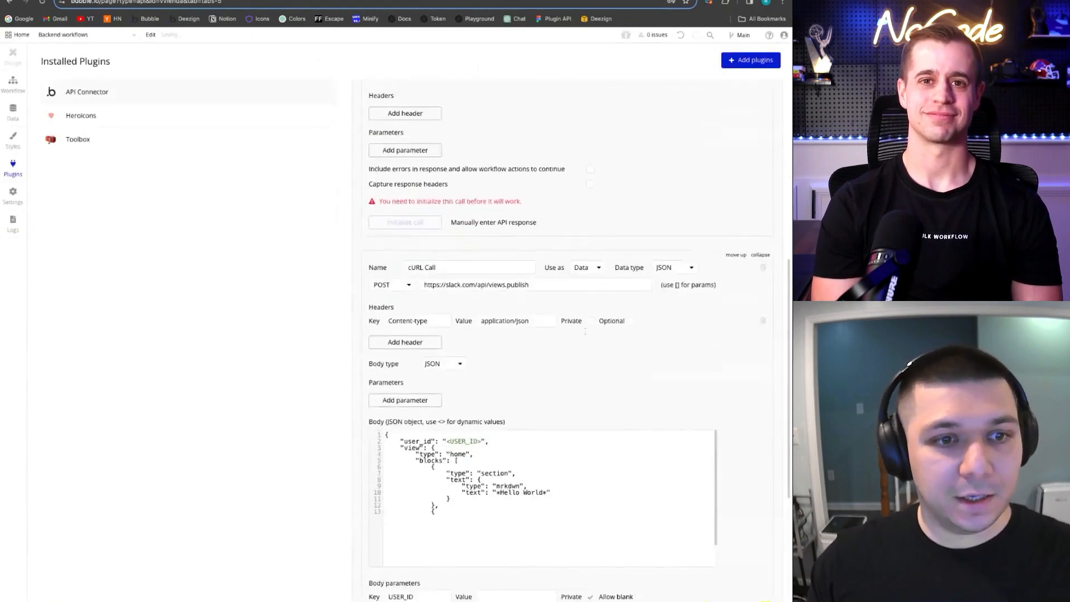
{"action": "scroll", "coordinate": [585, 331], "scroll_direction": "down", "scroll_amount": 1}
{"action": "left_click", "coordinate": [585, 408]}
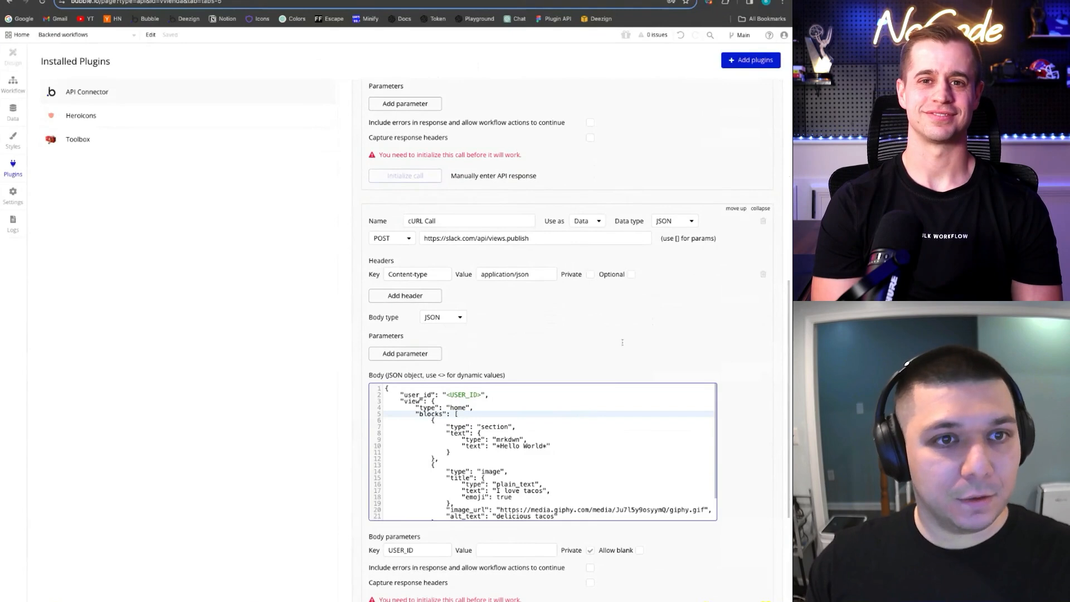
Rename the imported 'cURL Call' to 'views.publish.2'
{"action": "triple_click", "coordinate": [456, 222]}
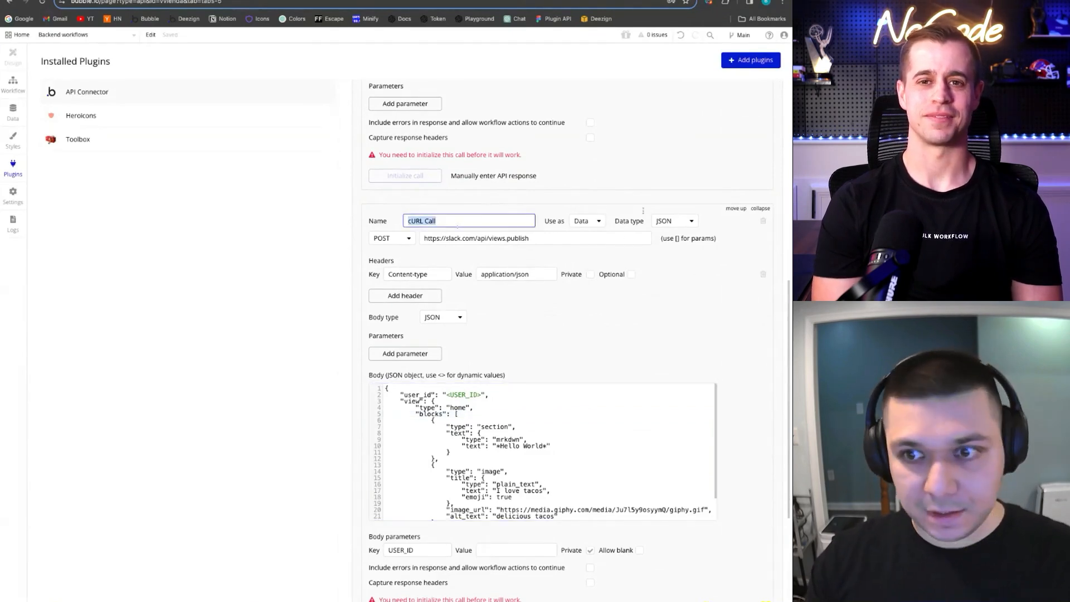
{"action": "type", "text": "Slack"}
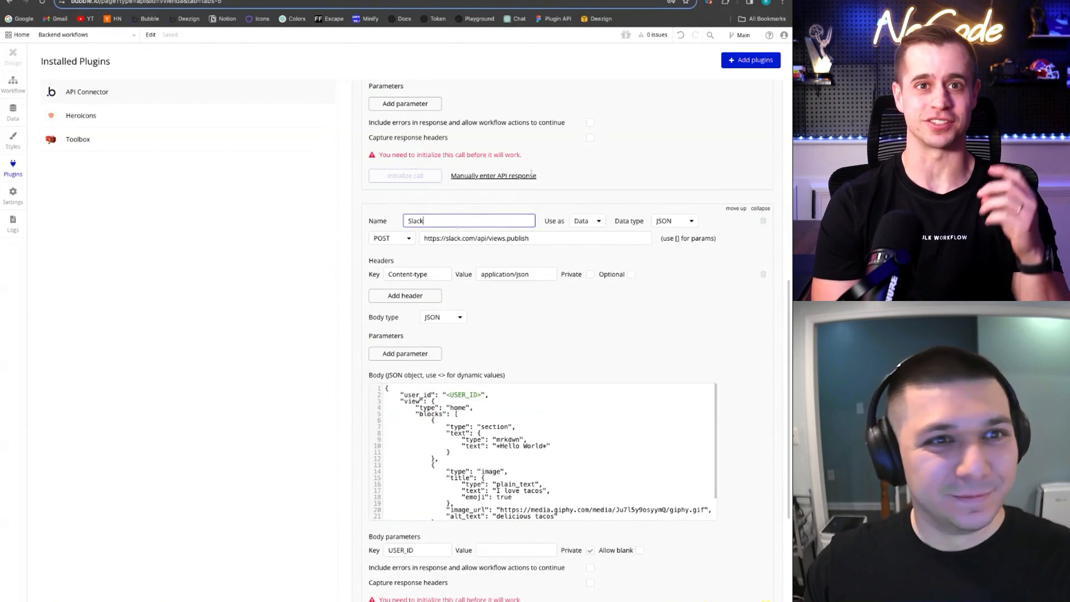
{"action": "double_click", "coordinate": [499, 223]}
{"action": "type", "text": "v"}
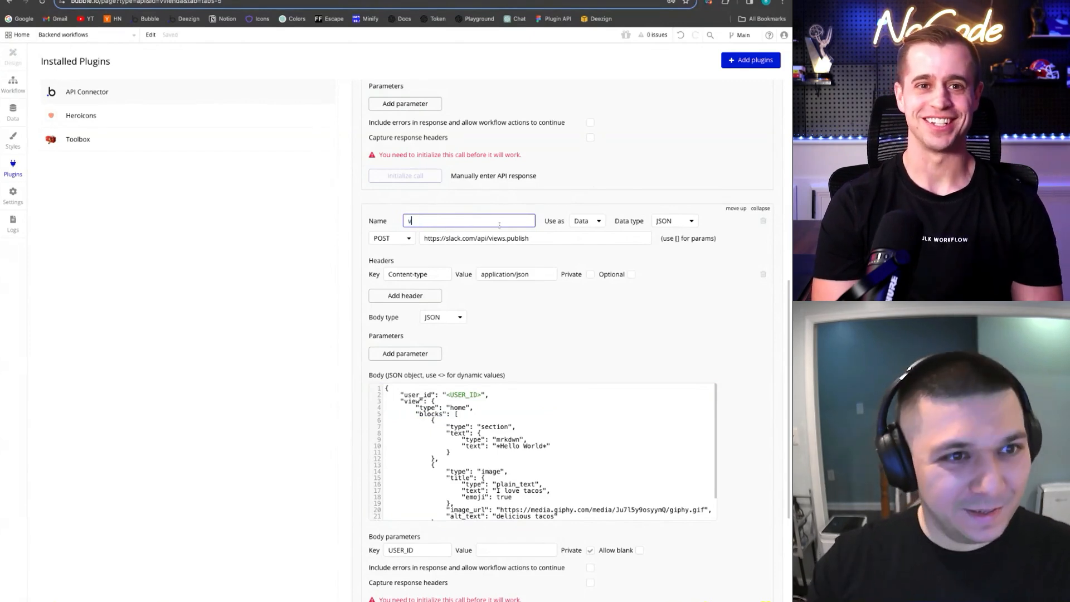
{"action": "type", "text": "iews.publish.2"}
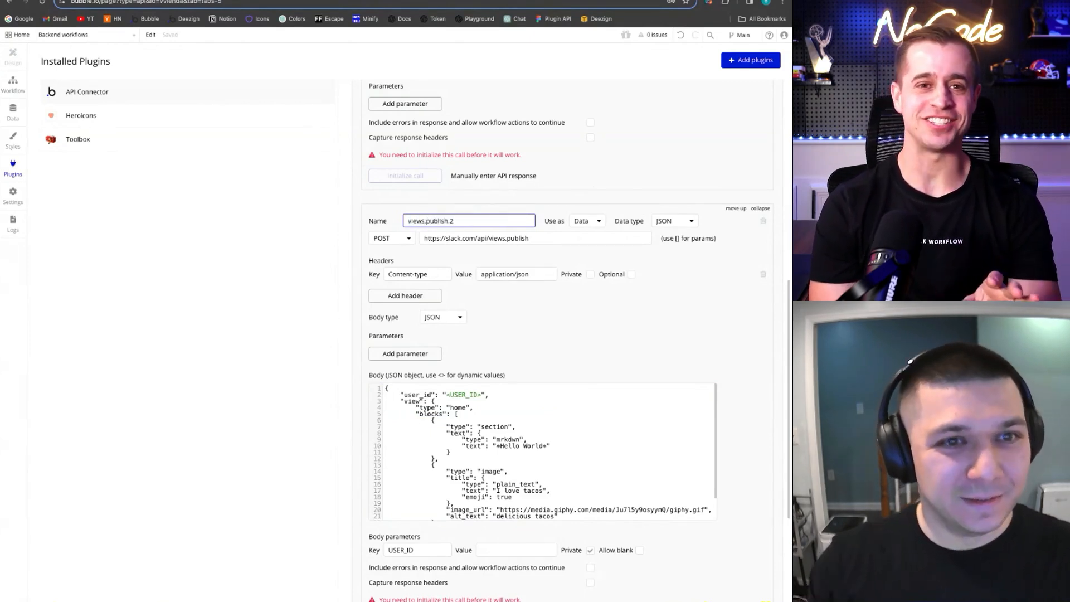
{"action": "left_click", "coordinate": [625, 303]}
{"action": "scroll", "coordinate": [501, 445], "scroll_direction": "down", "scroll_amount": 2}
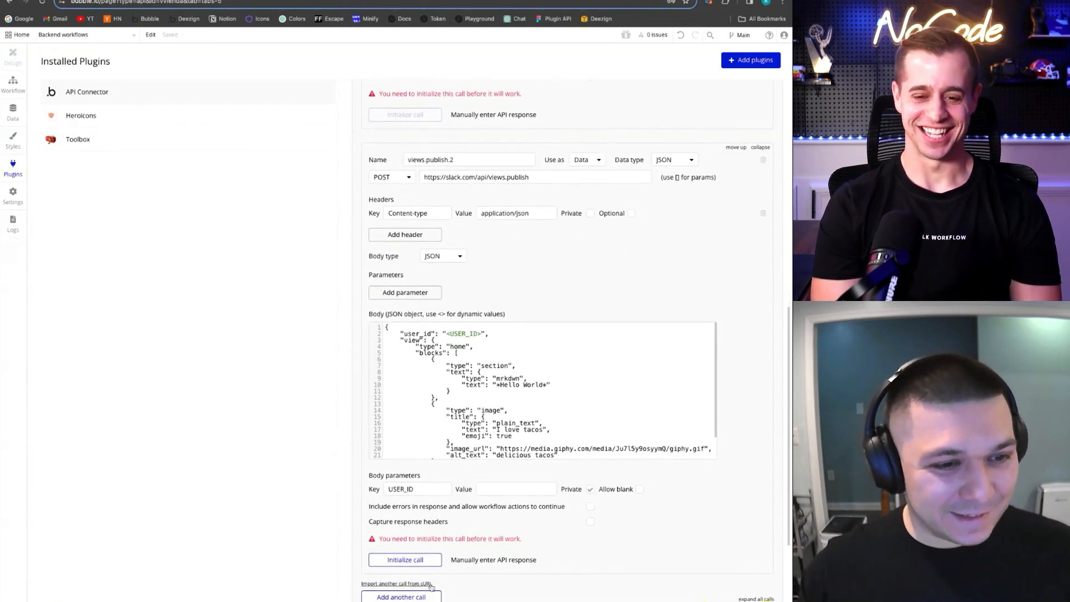
{"action": "scroll", "coordinate": [565, 318], "scroll_direction": "up", "scroll_amount": 1}
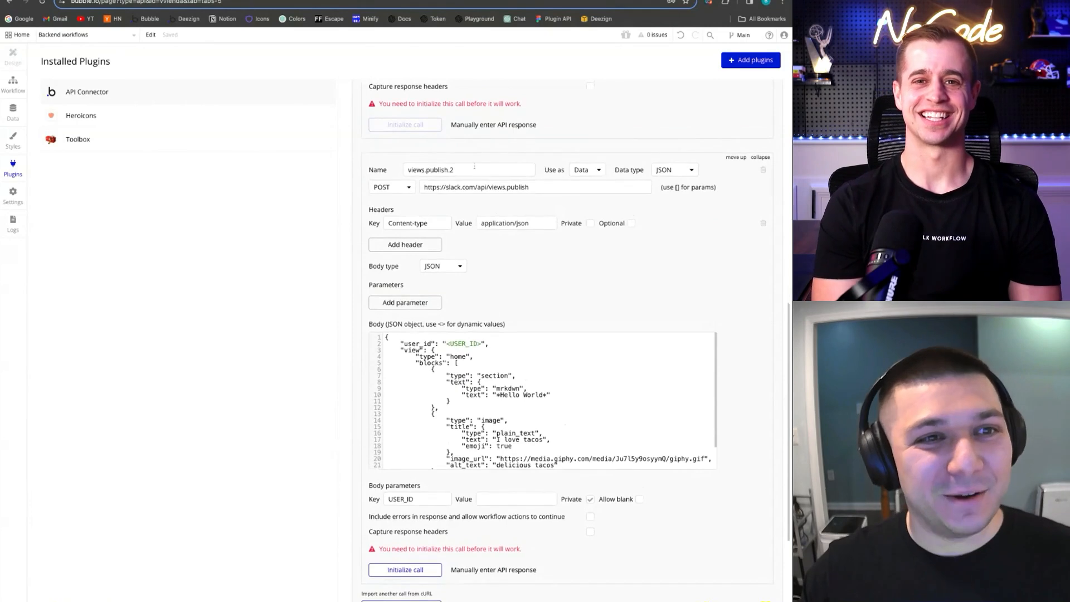
{"action": "left_click", "coordinate": [587, 169]}
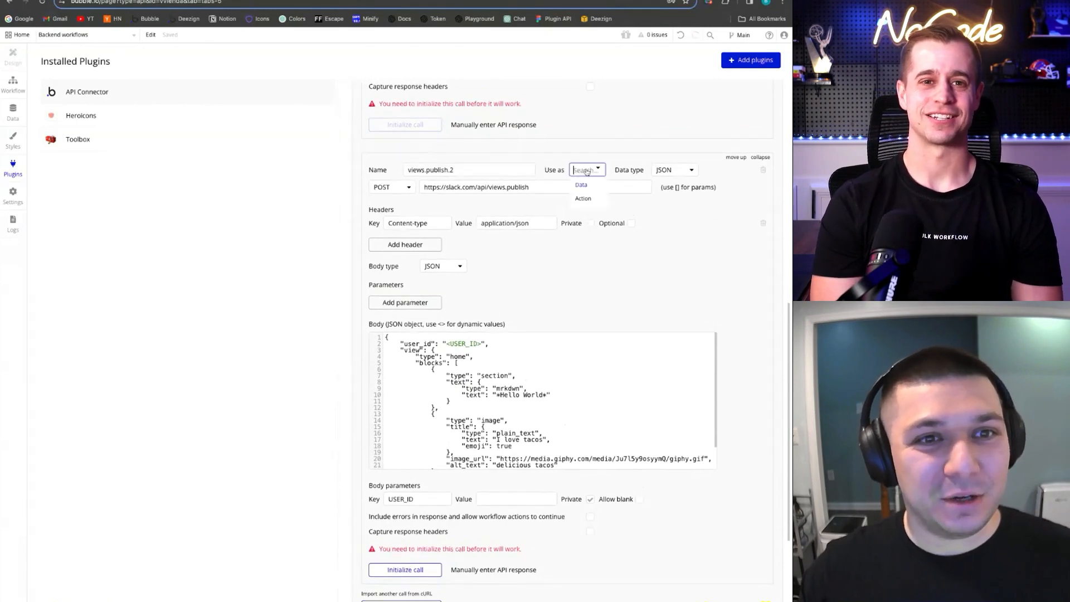
Set views.publish.2 to Use as Action and check its Content-type application/json header
{"action": "left_click", "coordinate": [588, 200]}
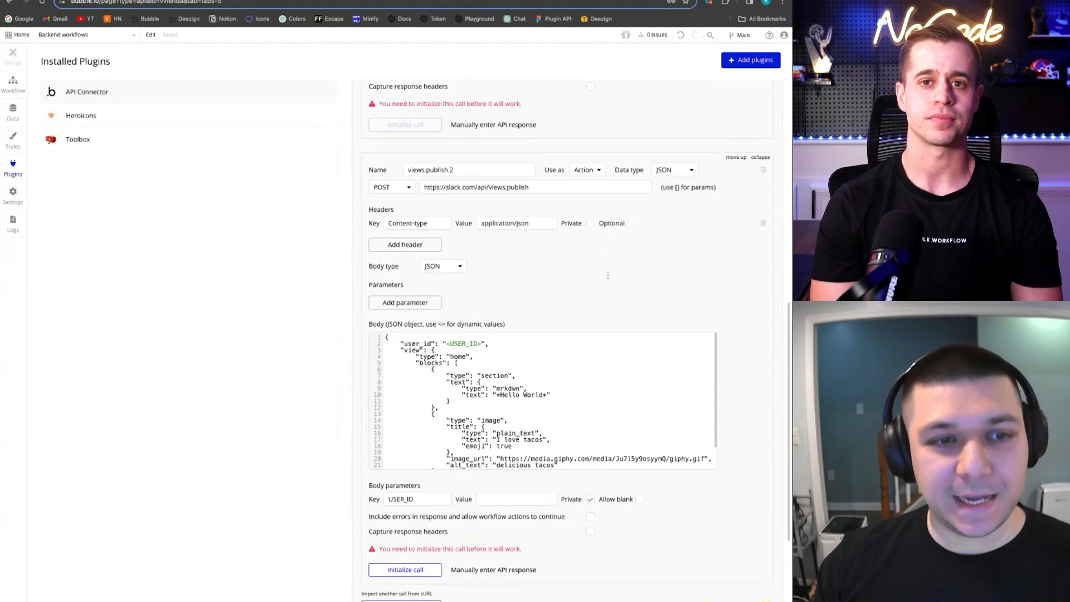
{"action": "left_click", "coordinate": [592, 173]}
{"action": "left_click", "coordinate": [572, 277]}
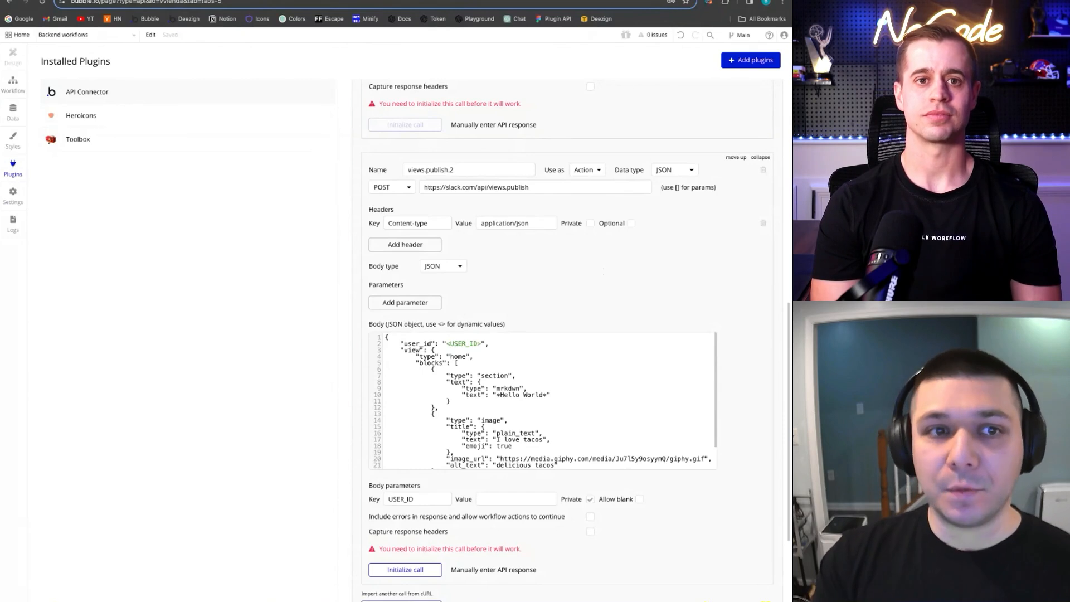
{"action": "left_click", "coordinate": [590, 174]}
{"action": "left_click", "coordinate": [646, 268]}
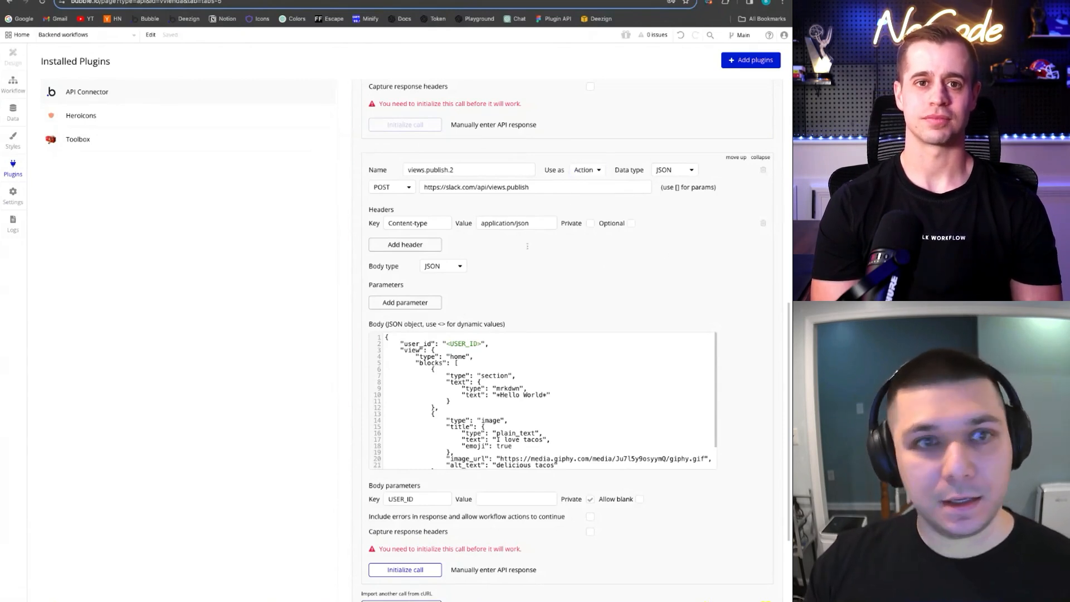
{"action": "triple_click", "coordinate": [440, 224]}
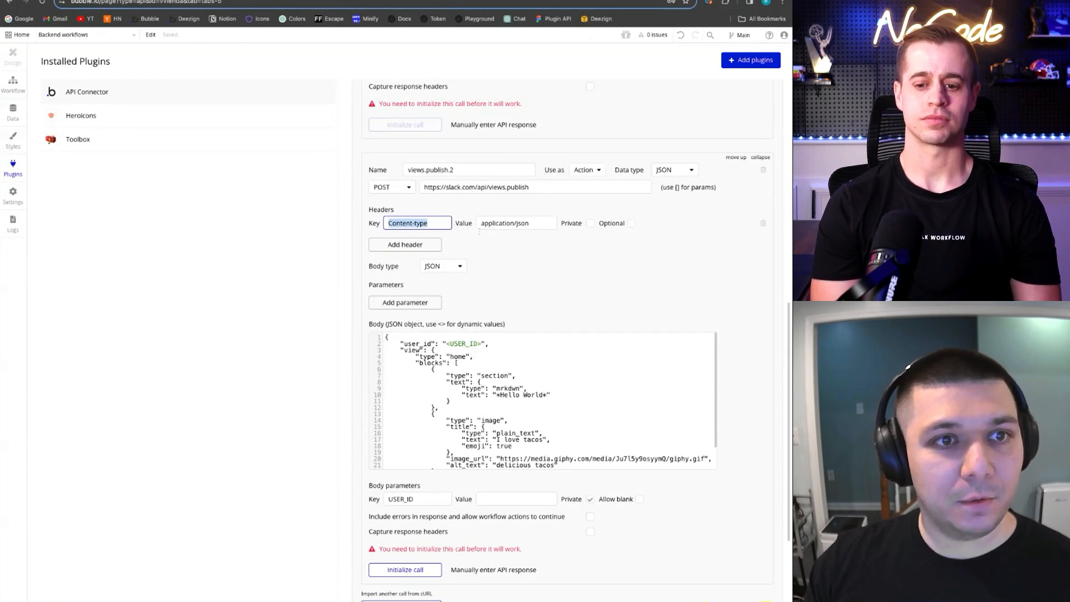
{"action": "left_click", "coordinate": [538, 223]}
{"action": "left_click_drag", "start_coordinate": [538, 224], "coordinate": [480, 223]}
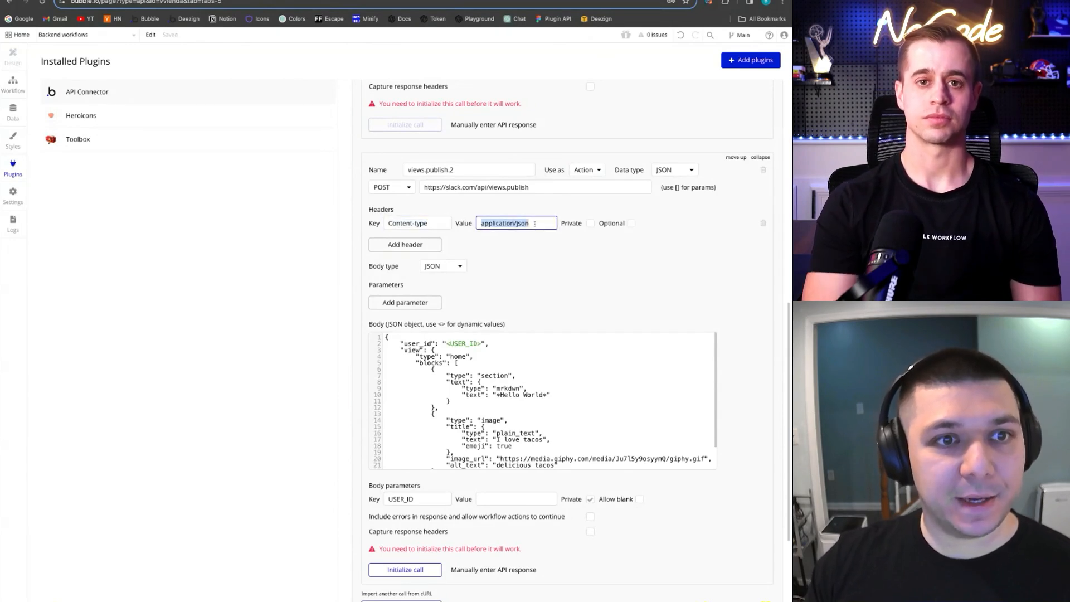
{"action": "left_click", "coordinate": [551, 246]}
{"action": "scroll", "coordinate": [543, 267], "scroll_direction": "down", "scroll_amount": 1}
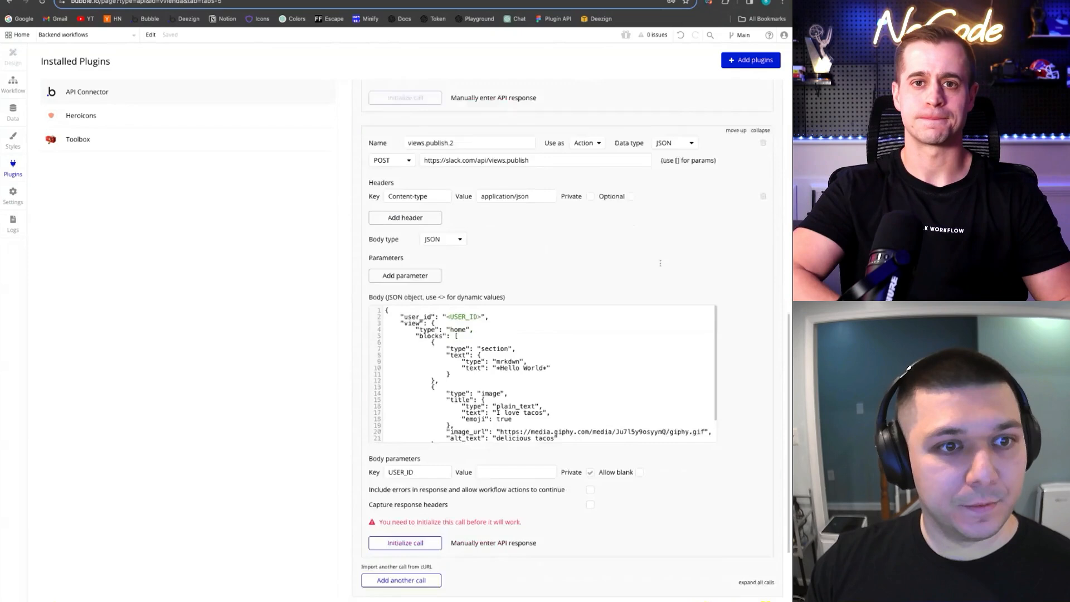
Uncheck Private on the USER_ID body parameter
{"action": "left_click", "coordinate": [536, 307]}
{"action": "scroll", "coordinate": [536, 307], "scroll_direction": "down", "scroll_amount": 1}
{"action": "scroll", "coordinate": [528, 381], "scroll_direction": "up", "scroll_amount": 1}
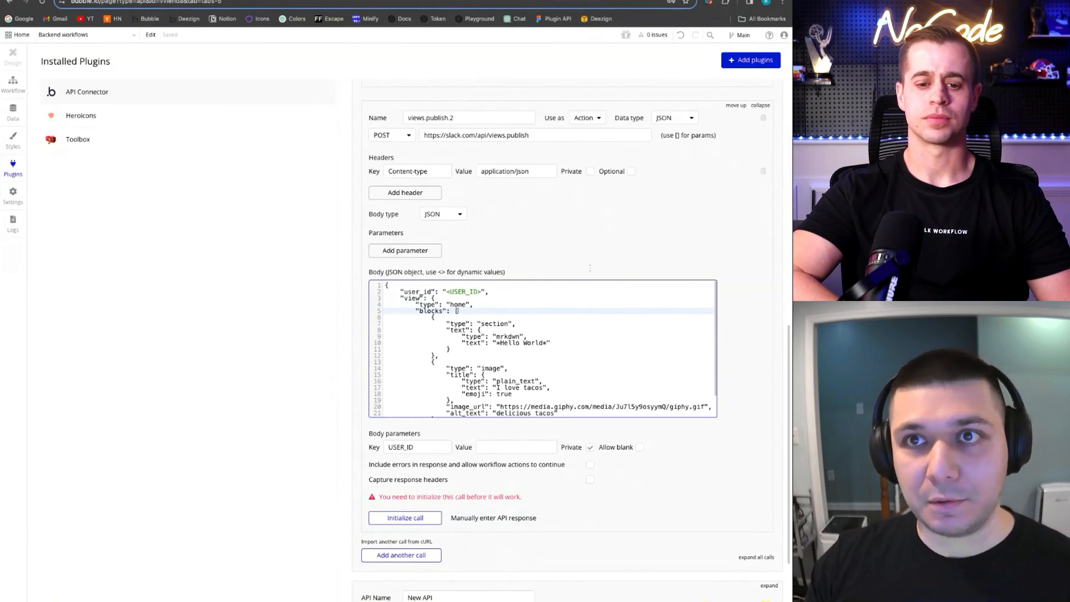
{"action": "scroll", "coordinate": [591, 262], "scroll_direction": "down", "scroll_amount": 1}
{"action": "left_click", "coordinate": [430, 419]}
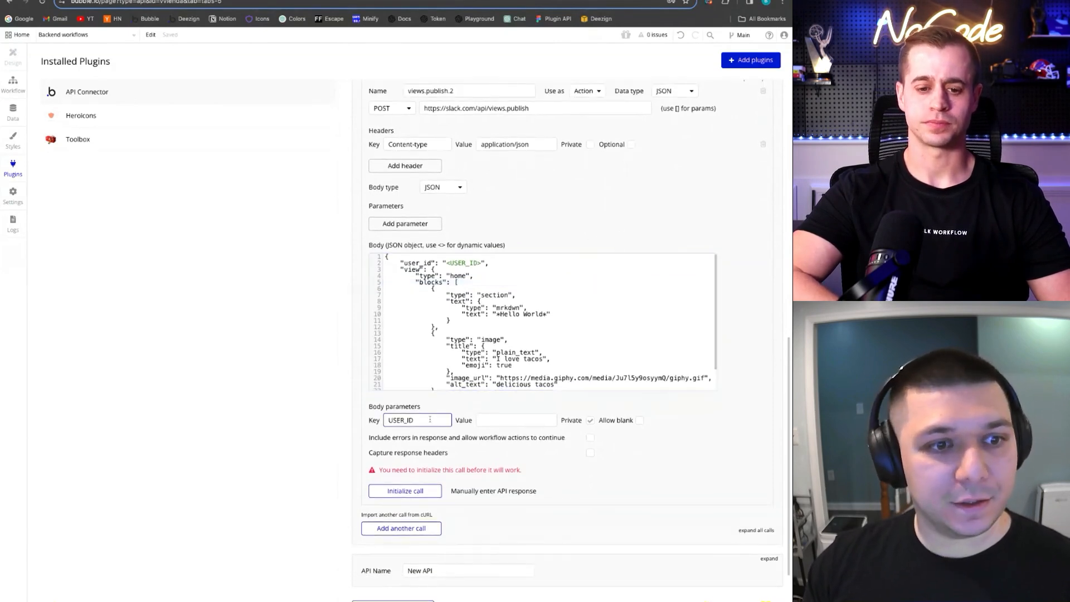
{"action": "left_click", "coordinate": [591, 421]}
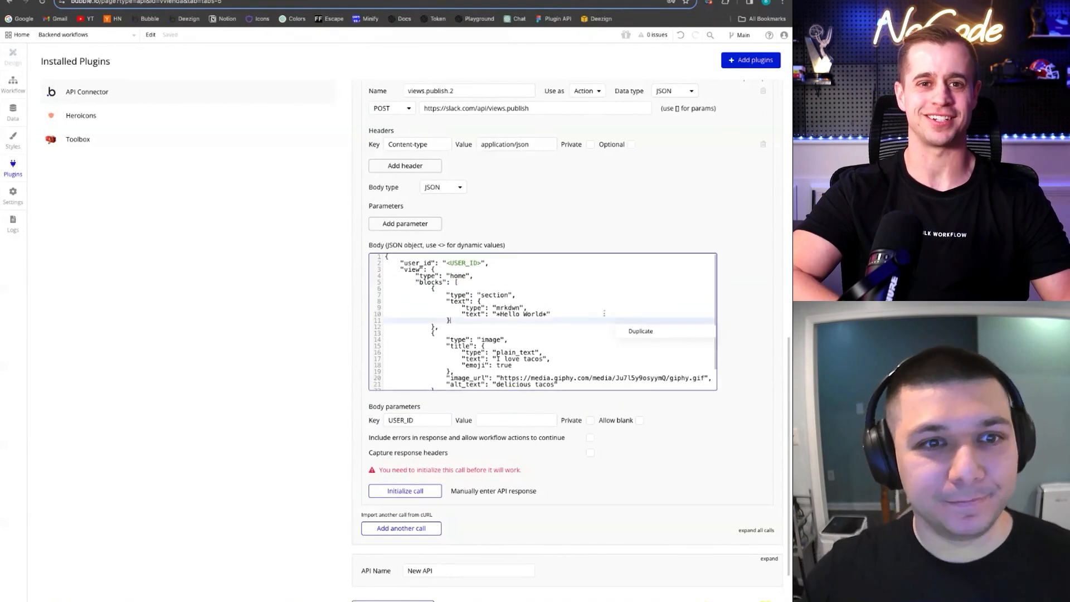
Review the <USER_ID> placeholder in the JSON body and the views.publish endpoint URL
{"action": "left_click", "coordinate": [567, 282]}
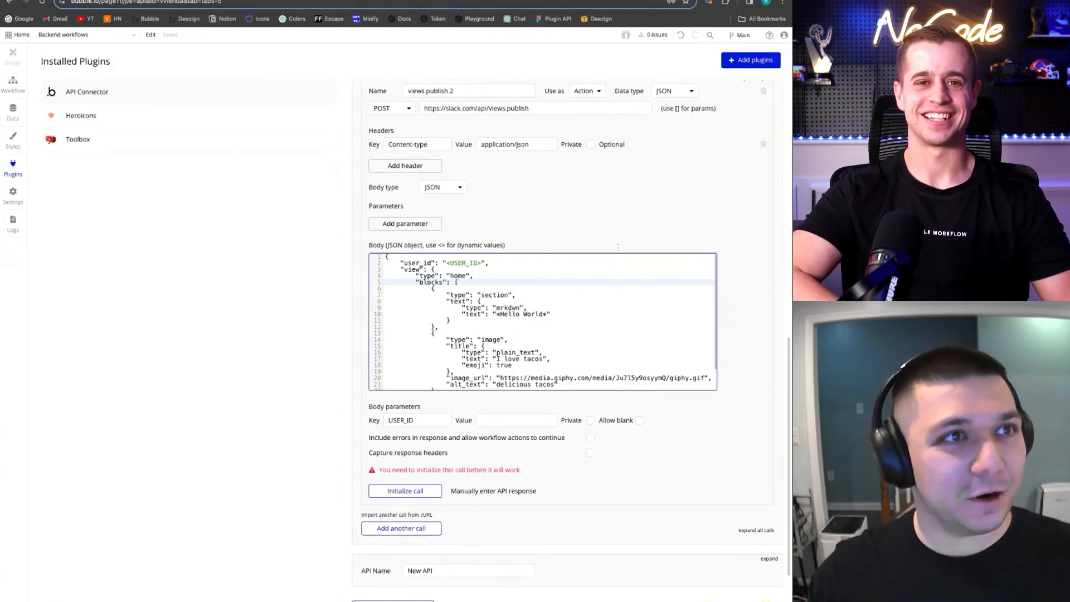
{"action": "left_click_drag", "start_coordinate": [446, 263], "coordinate": [478, 263]}
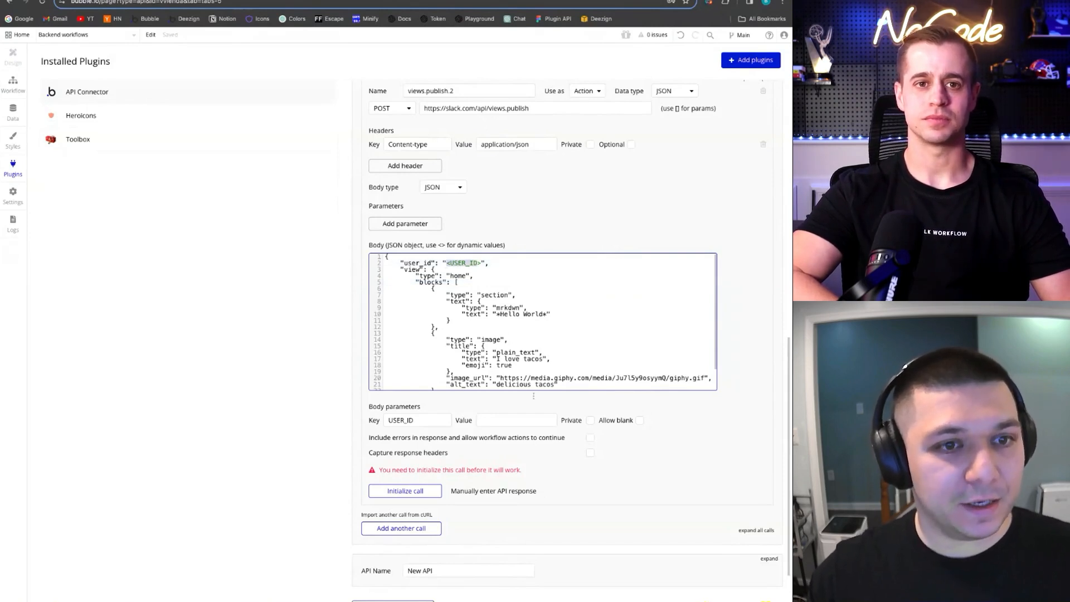
{"action": "left_click", "coordinate": [534, 365]}
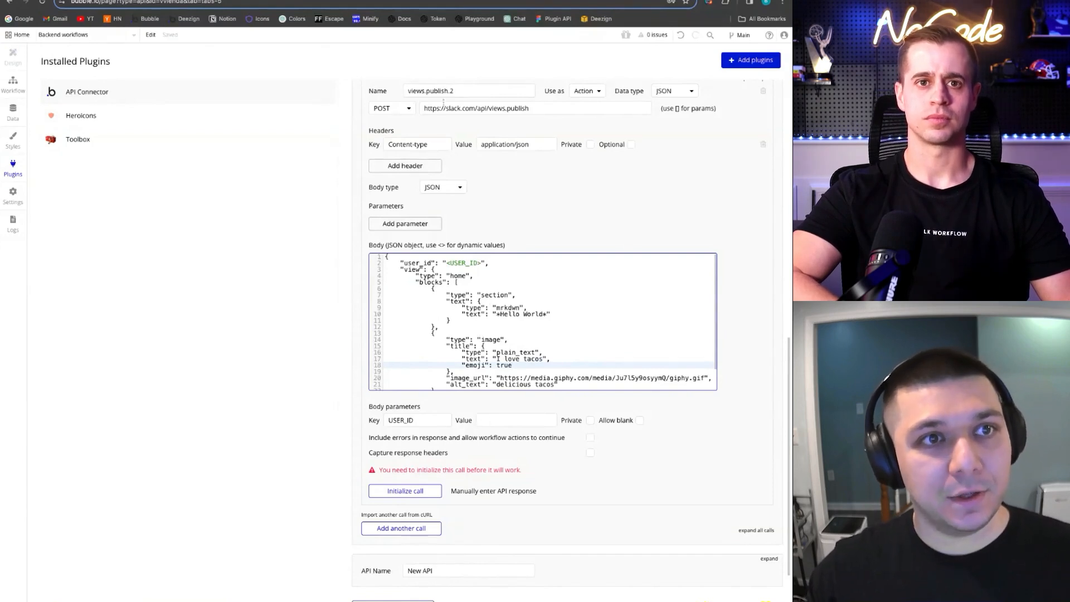
{"action": "double_click", "coordinate": [519, 110]}
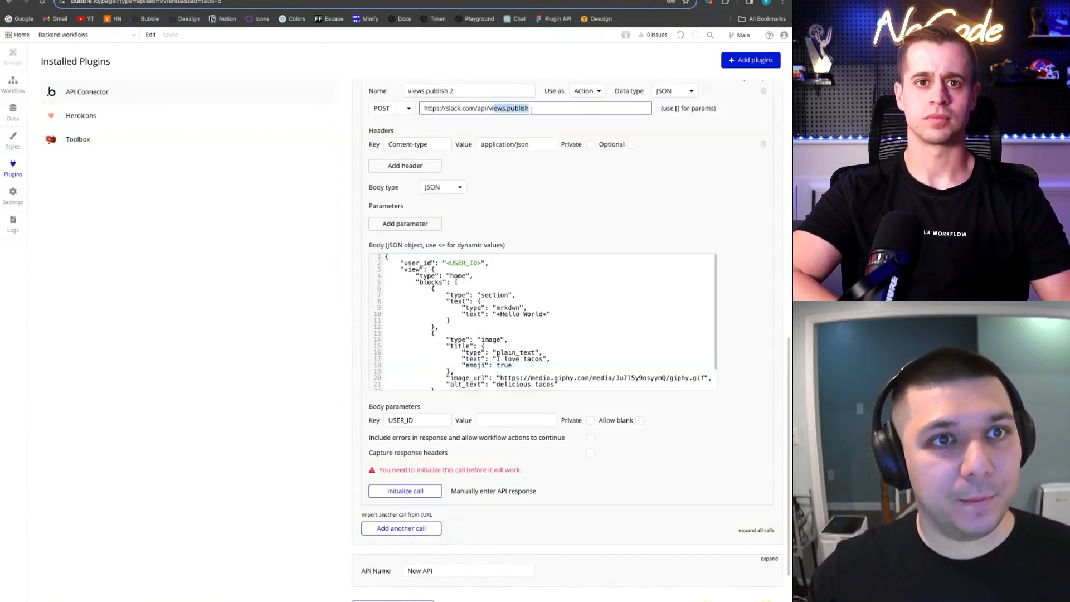
{"action": "left_click", "coordinate": [537, 156]}
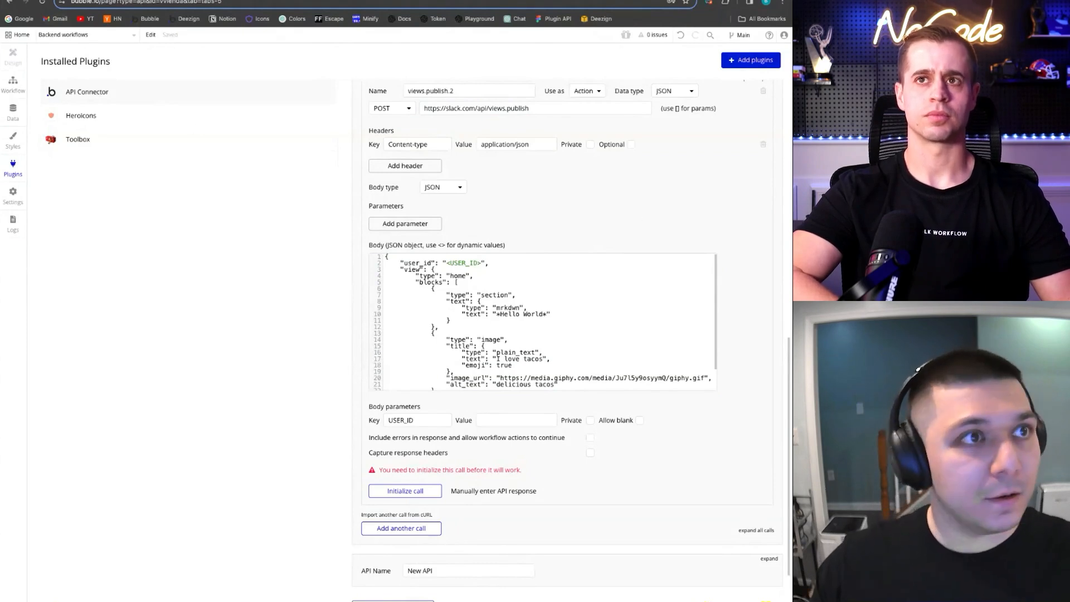
In Slack, open your own direct message and look over your profile details
{"action": "key", "text": "ctrl+Tab"}
{"action": "key", "text": "ctrl+Tab"}
{"action": "key", "text": "ctrl+Tab"}
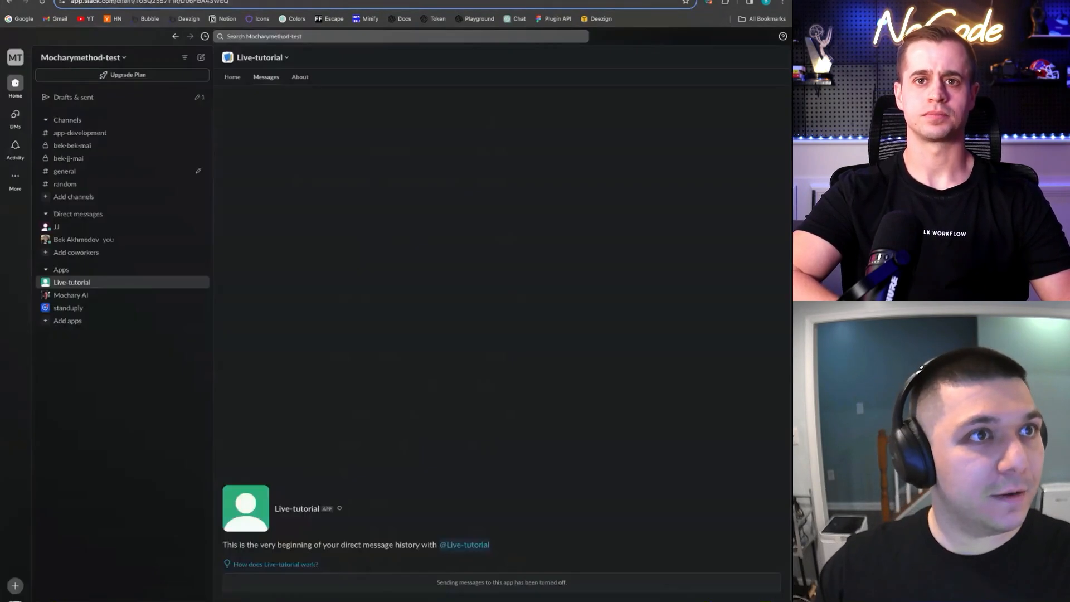
{"action": "left_click", "coordinate": [65, 241]}
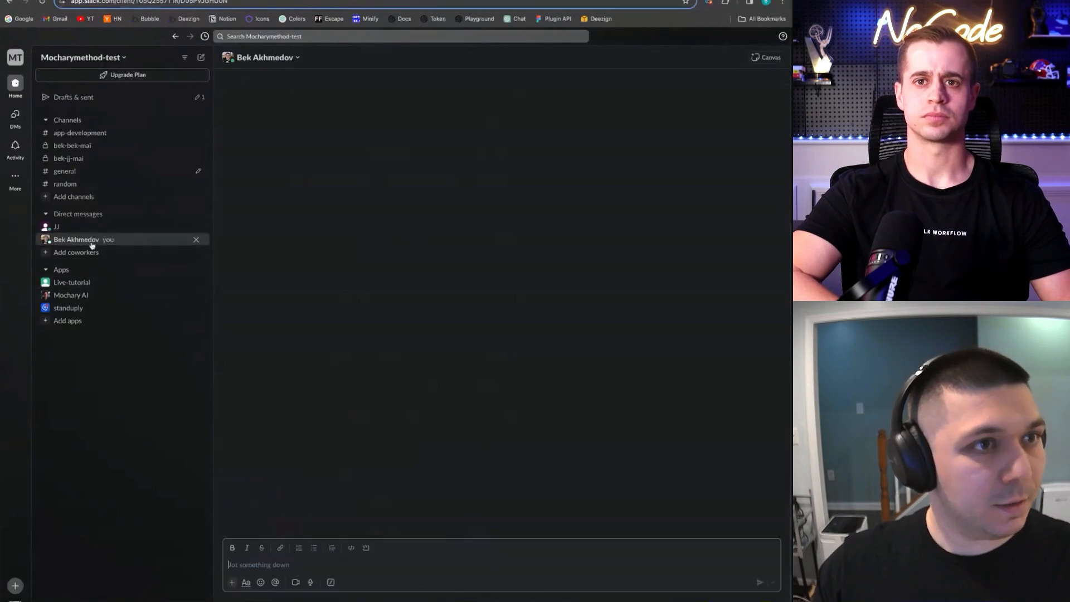
{"action": "left_click", "coordinate": [263, 59]}
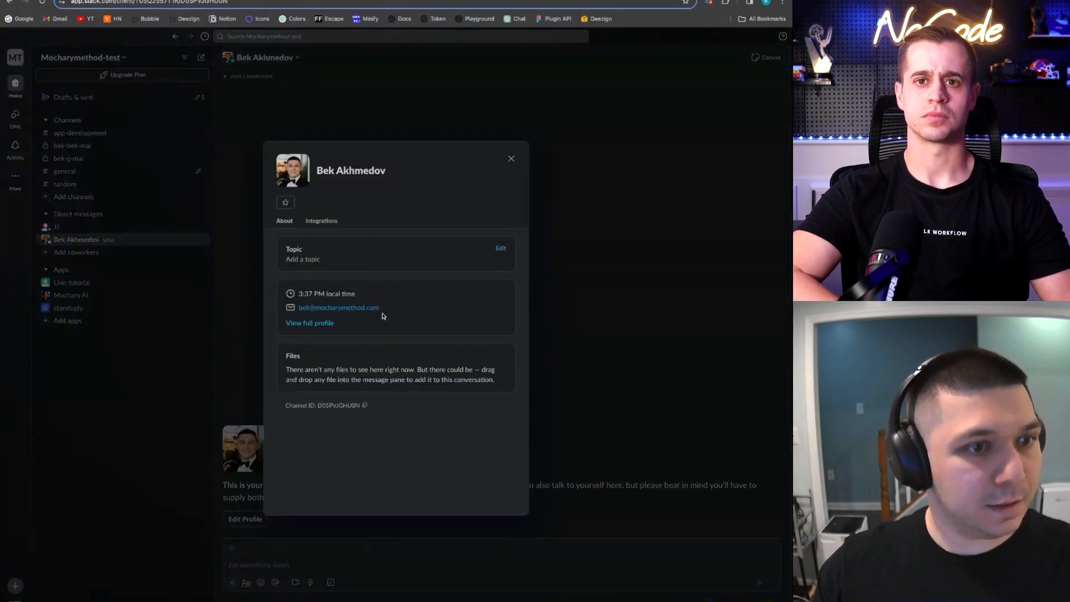
{"action": "left_click", "coordinate": [511, 161]}
{"action": "left_click", "coordinate": [231, 58]}
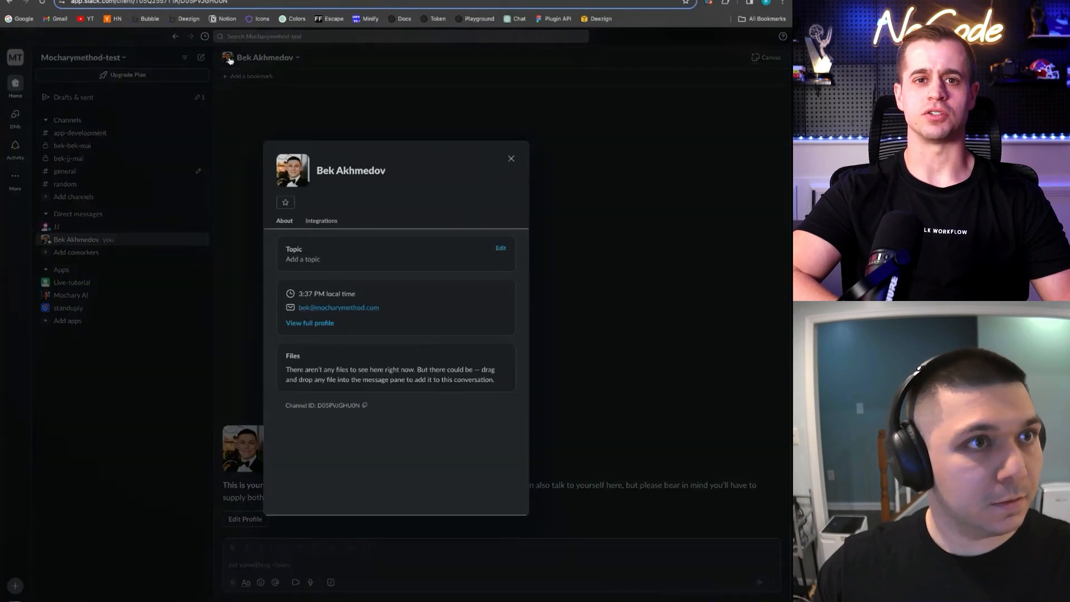
{"action": "left_click", "coordinate": [509, 161]}
{"action": "right_click", "coordinate": [124, 241]}
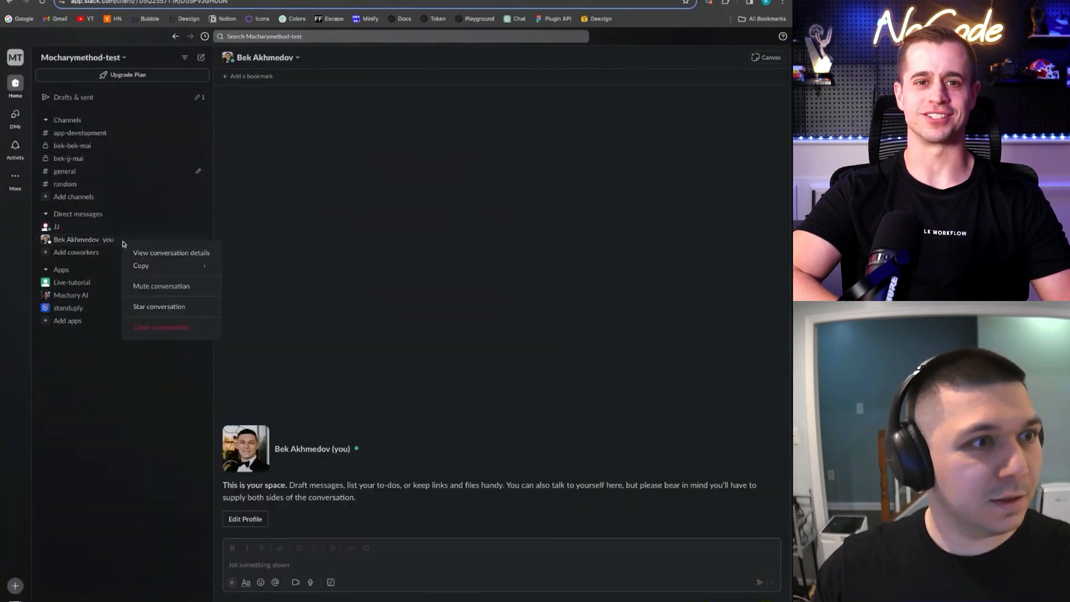
{"action": "left_click", "coordinate": [103, 241]}
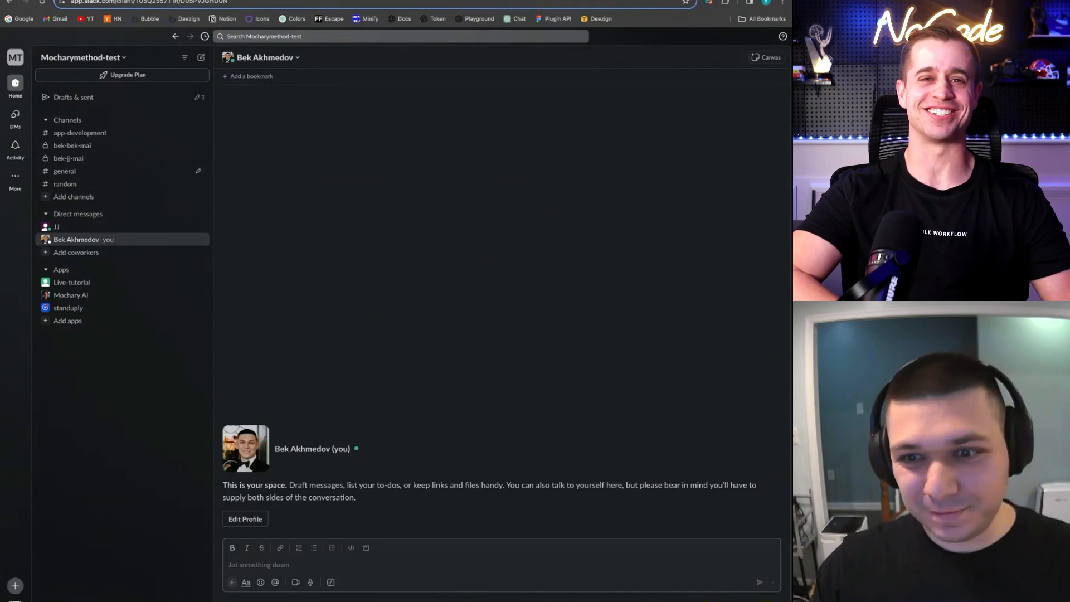
Open your full profile from the account menu and copy your member ID
{"action": "left_click", "coordinate": [16, 596]}
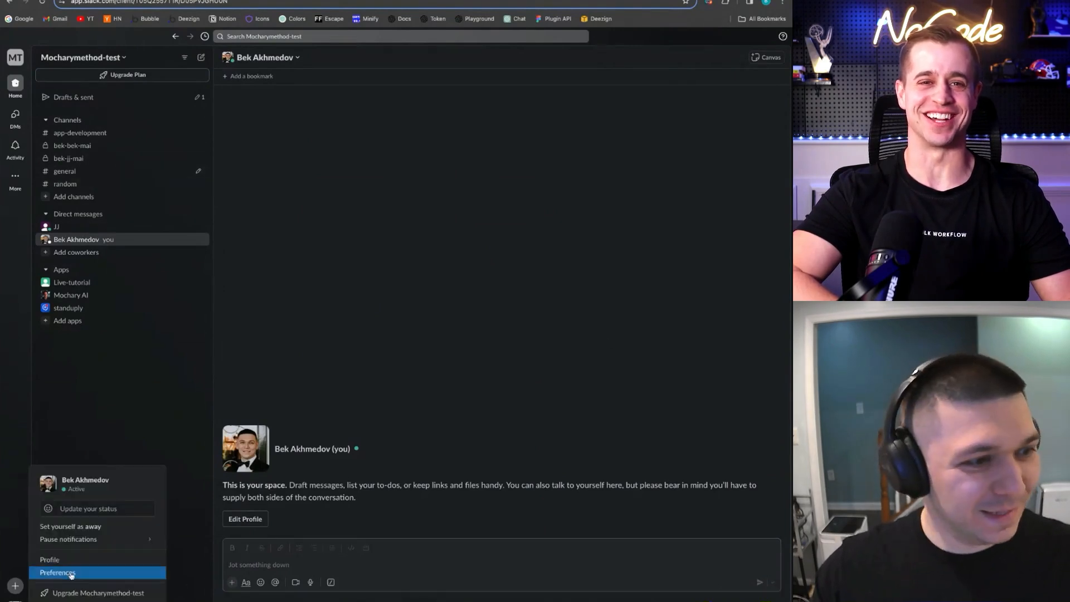
{"action": "left_click", "coordinate": [73, 563]}
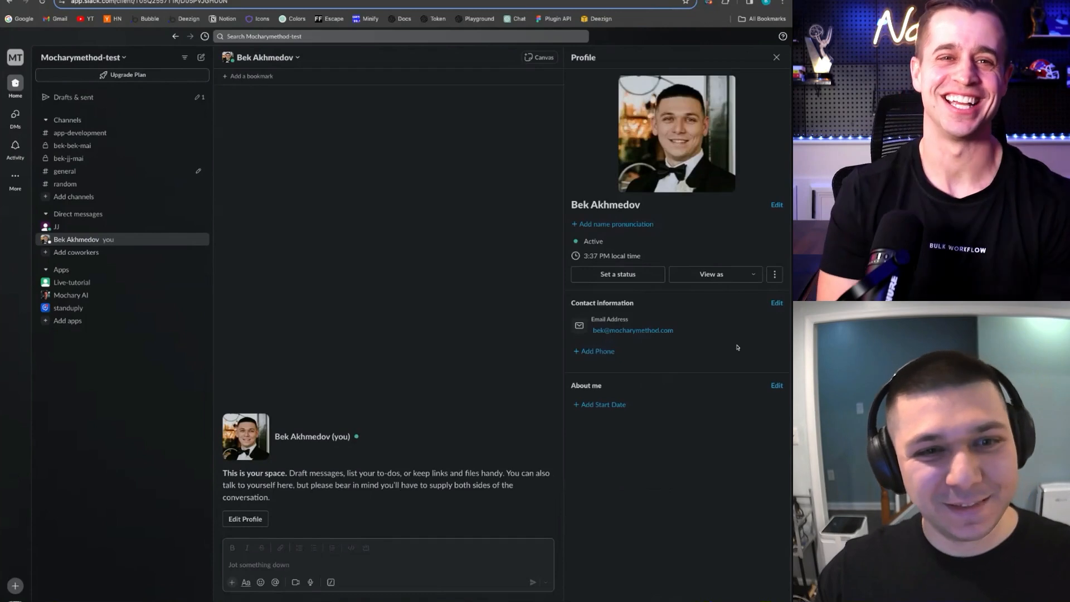
{"action": "left_click", "coordinate": [774, 274]}
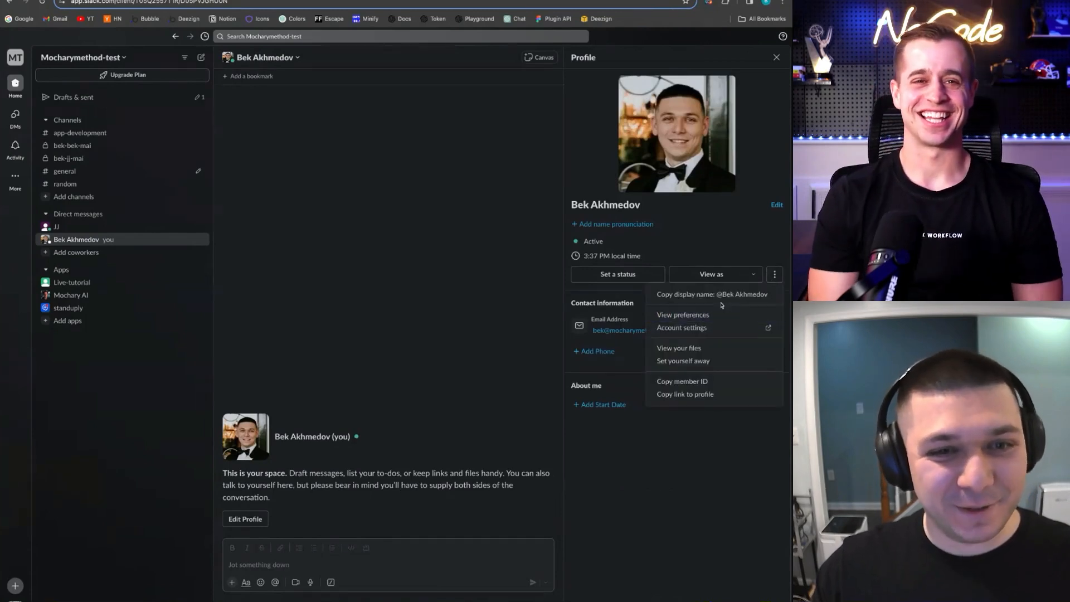
{"action": "left_click", "coordinate": [769, 255]}
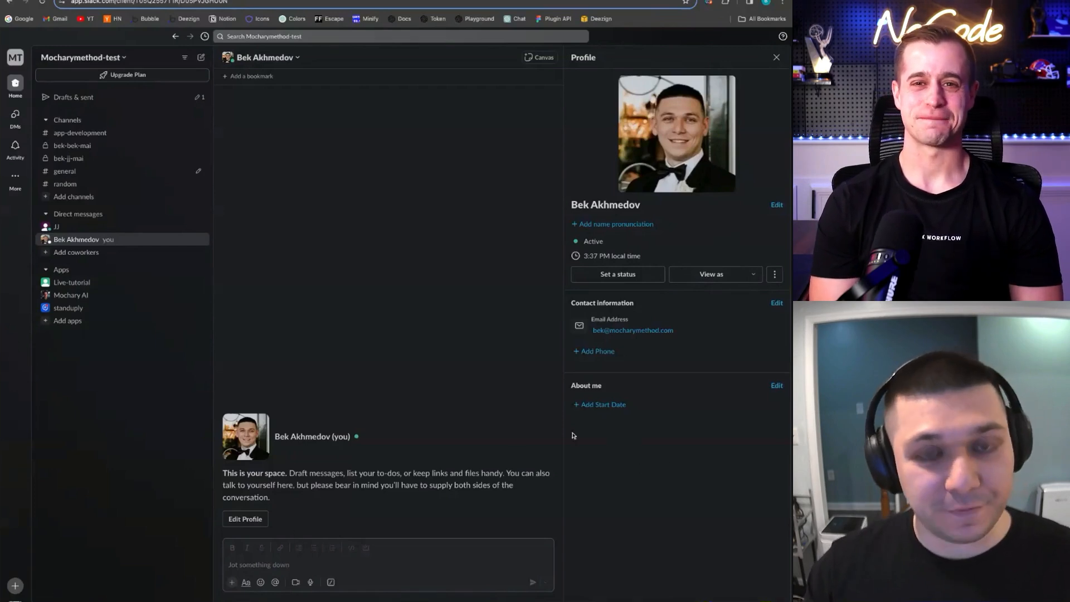
{"action": "left_click", "coordinate": [15, 601]}
{"action": "left_click", "coordinate": [15, 601]}
{"action": "left_click", "coordinate": [15, 601]}
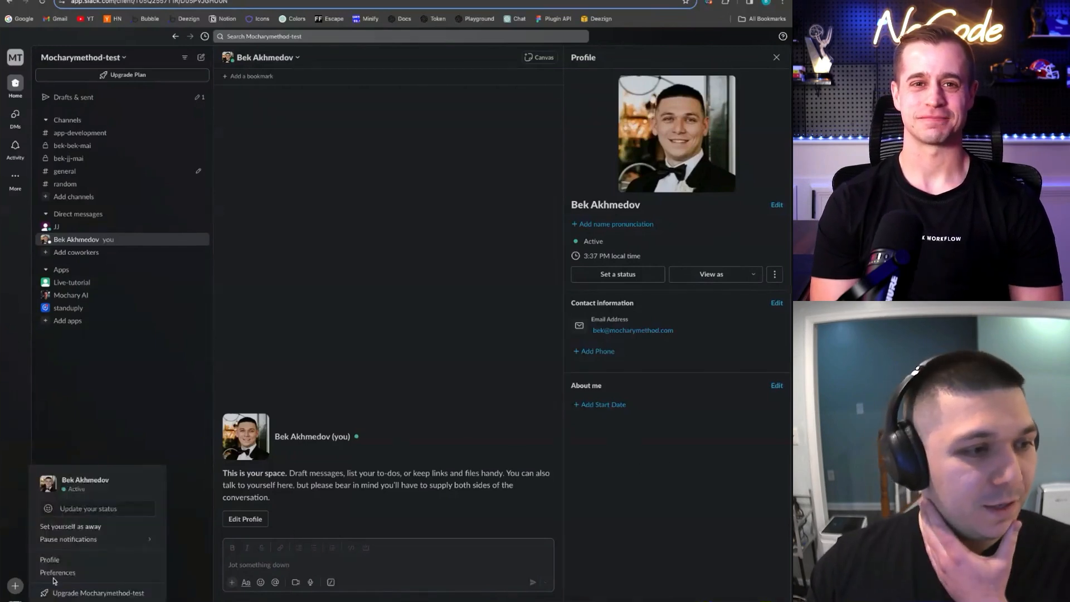
{"action": "left_click", "coordinate": [67, 564]}
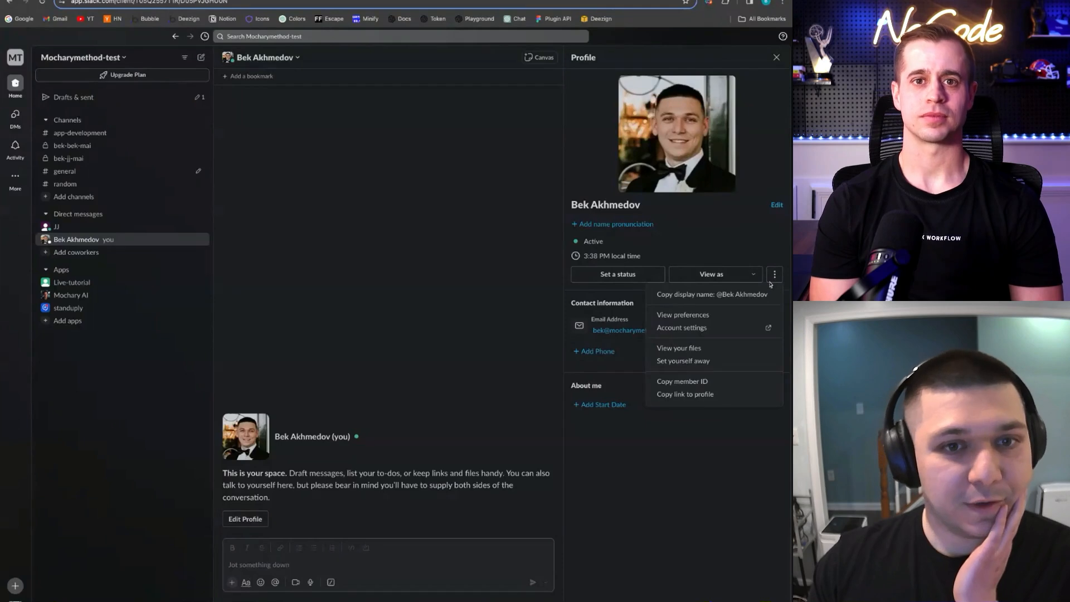
{"action": "left_click", "coordinate": [698, 381]}
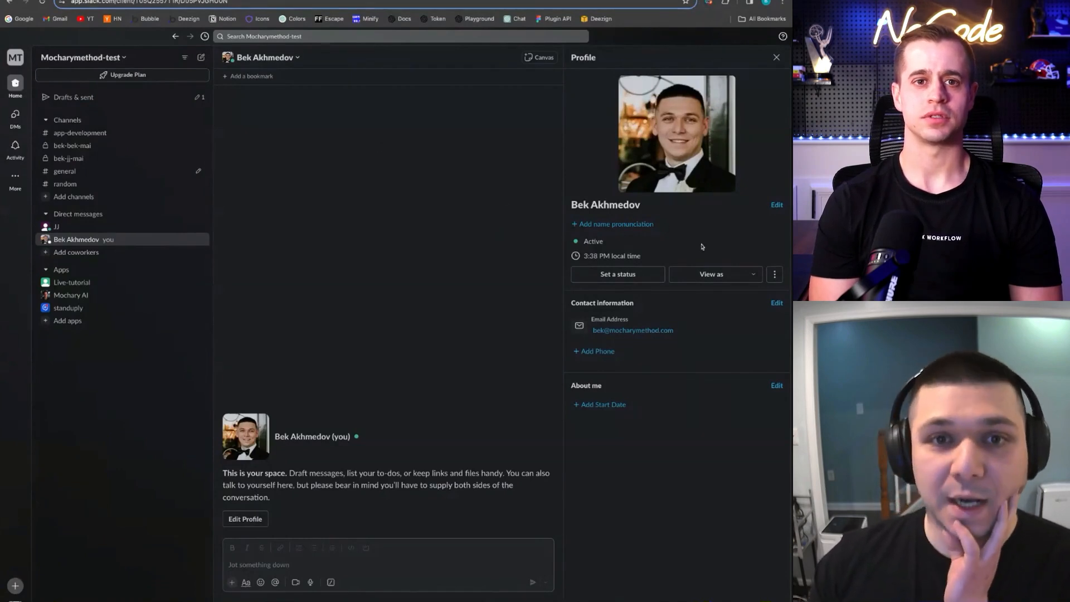
{"action": "left_click", "coordinate": [772, 274]}
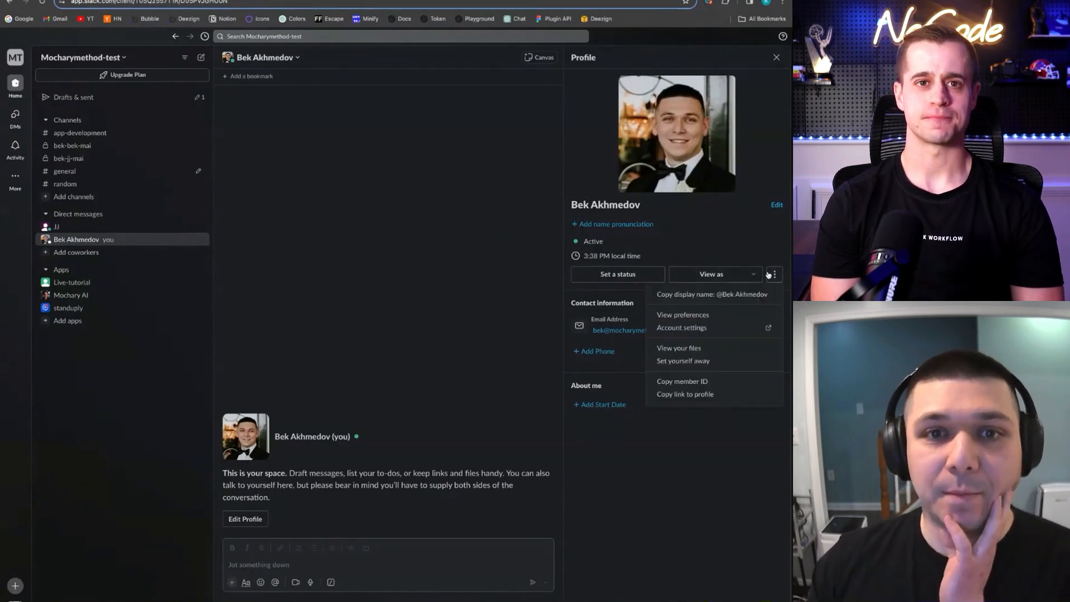
{"action": "left_click", "coordinate": [743, 246]}
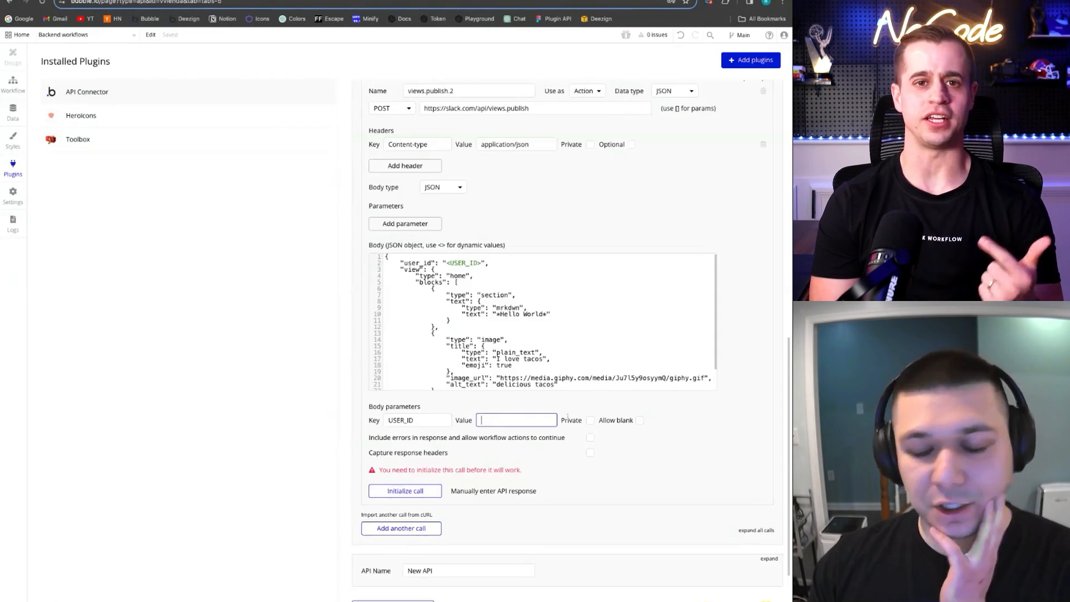
Paste your Slack member ID as the USER_ID parameter value
{"action": "key", "text": "ctrl+v"}
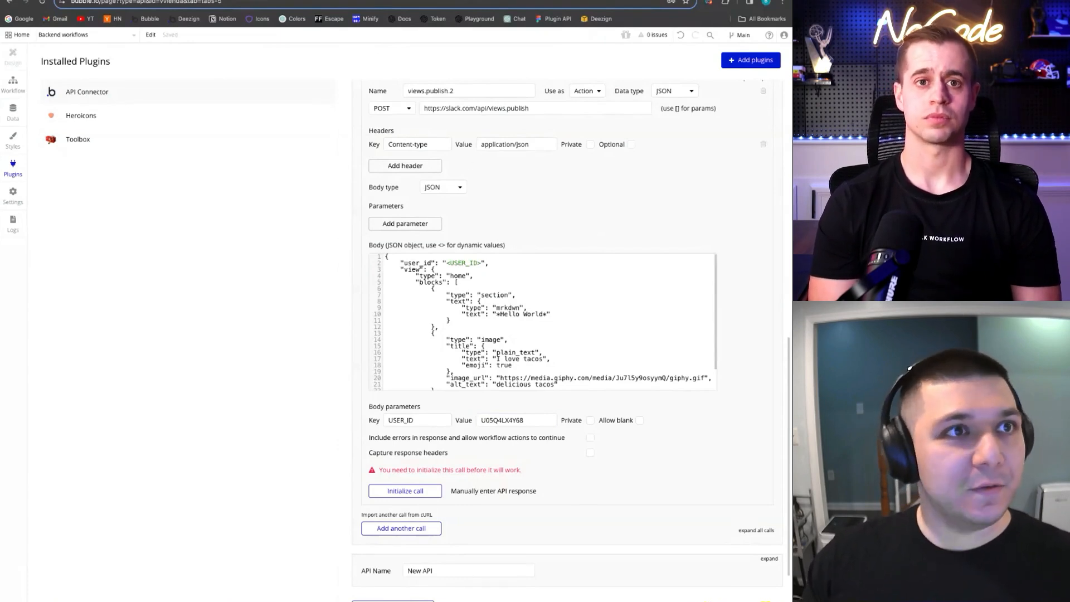
{"action": "left_click", "coordinate": [340, 1]}
{"action": "left_click", "coordinate": [307, 1]}
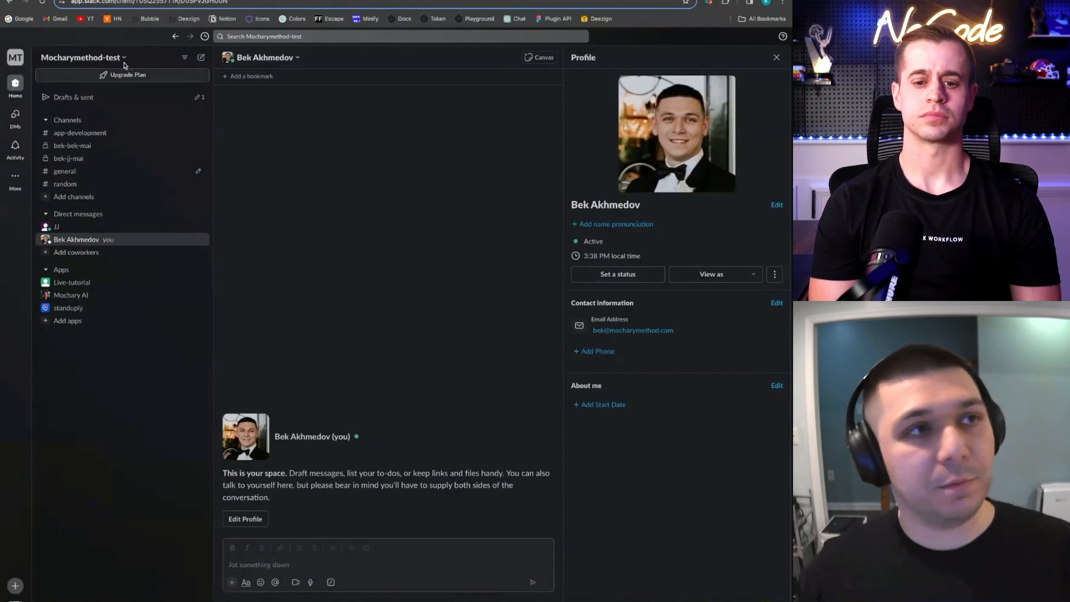
{"action": "left_click", "coordinate": [120, 0]}
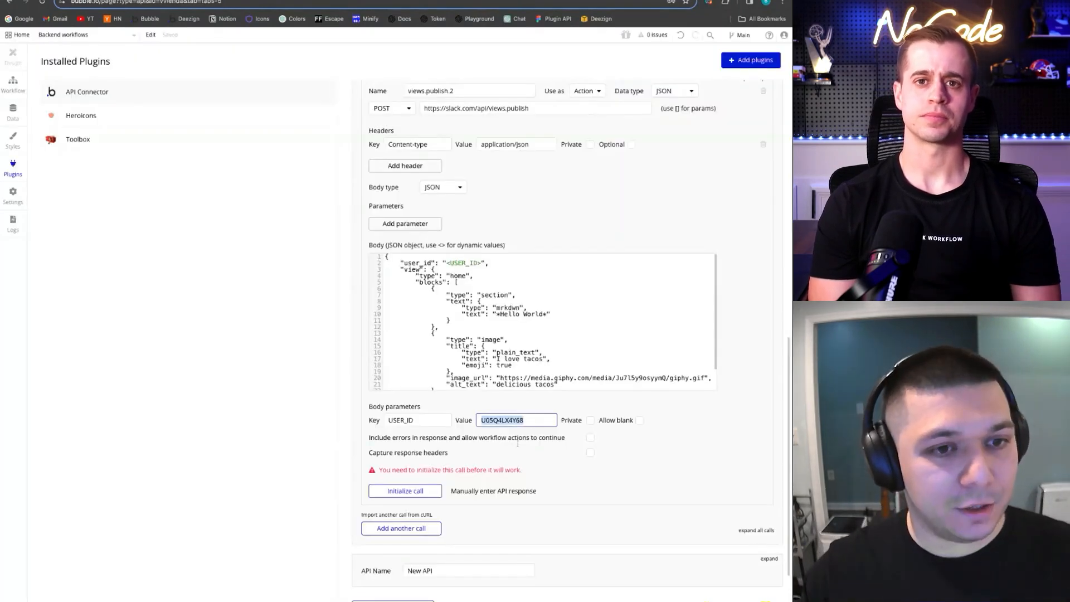
Initialize views.publish.2 and save the detected returned values
{"action": "left_click", "coordinate": [409, 491]}
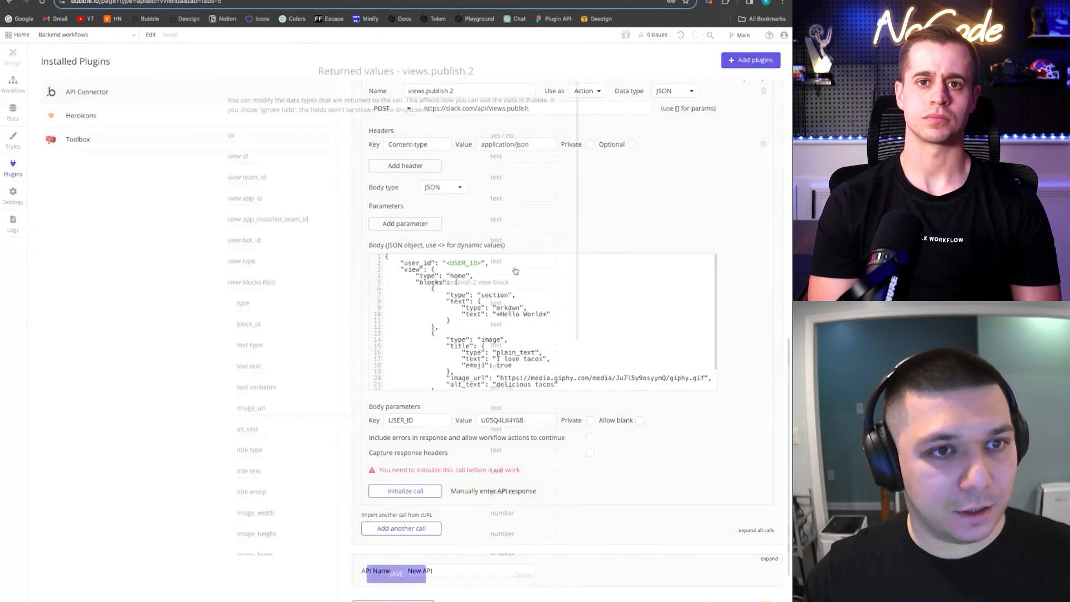
{"action": "scroll", "coordinate": [347, 355], "scroll_direction": "down", "scroll_amount": 5}
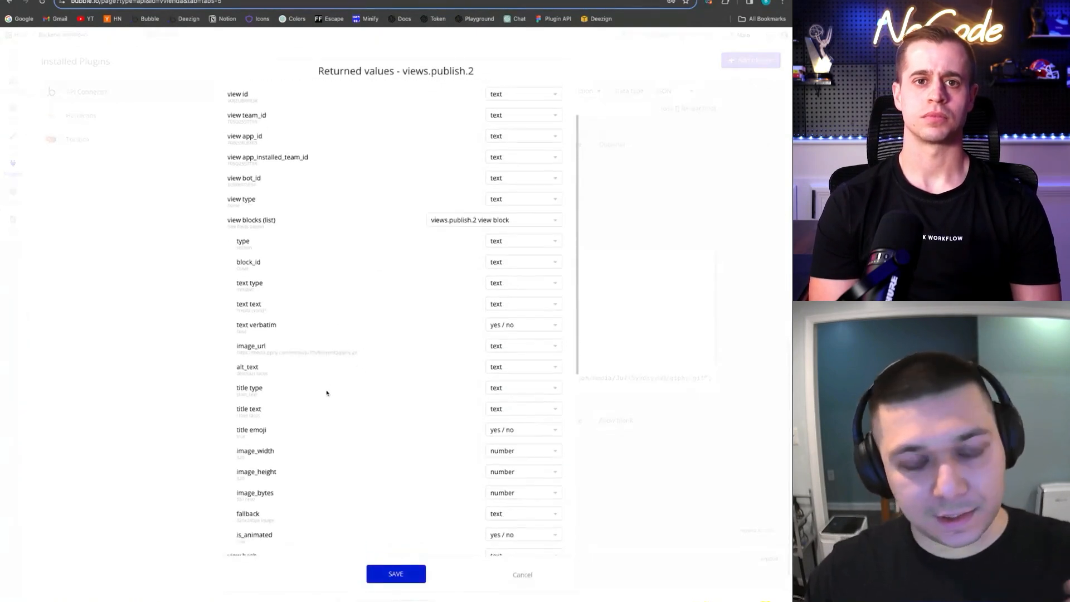
{"action": "scroll", "coordinate": [331, 385], "scroll_direction": "down", "scroll_amount": 5}
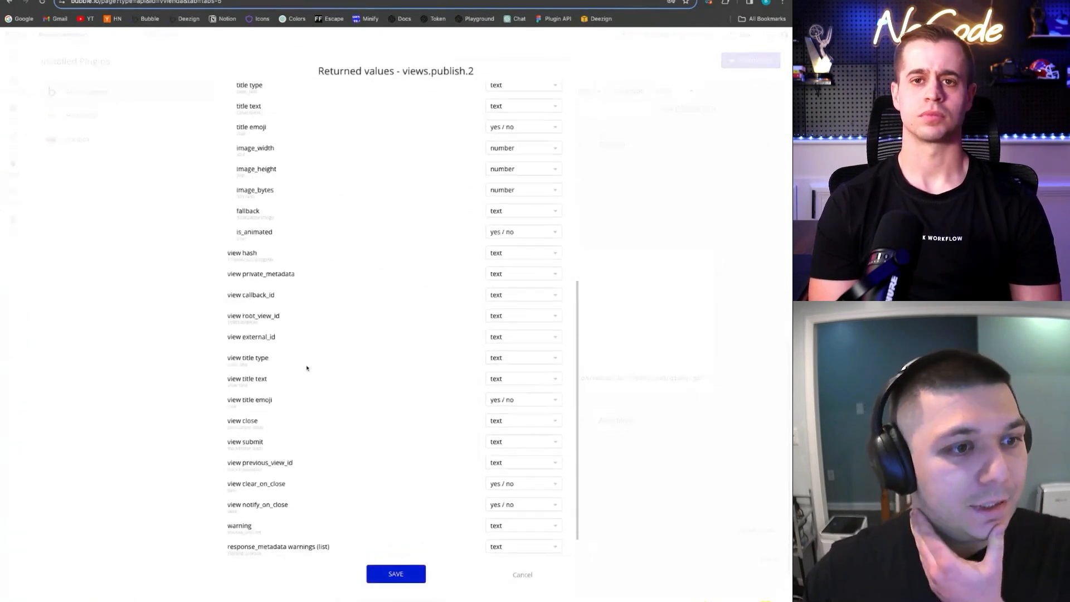
{"action": "left_click", "coordinate": [397, 572]}
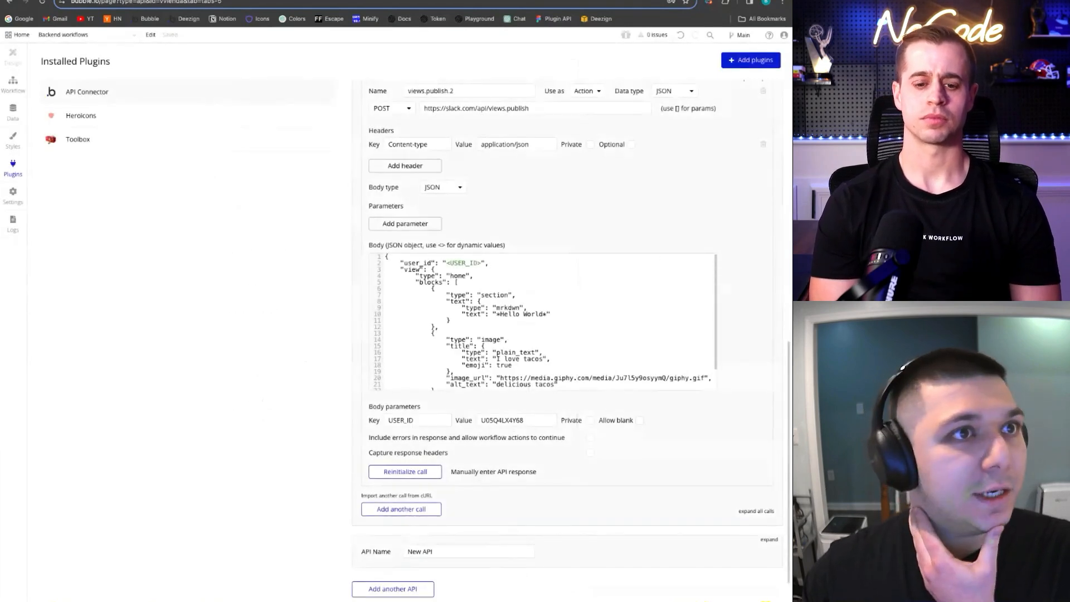
{"action": "left_click", "coordinate": [329, 1]}
Open the Live-tutorial app, glance at Messages and About, then return to its Home tab
{"action": "left_click", "coordinate": [77, 282]}
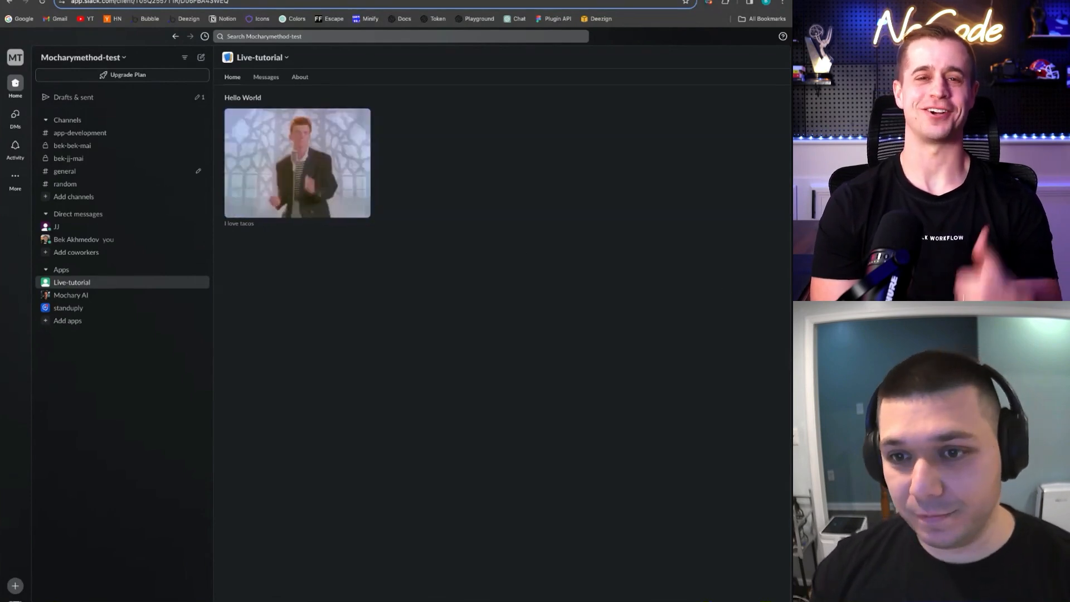
{"action": "left_click", "coordinate": [266, 78]}
{"action": "left_click", "coordinate": [297, 78]}
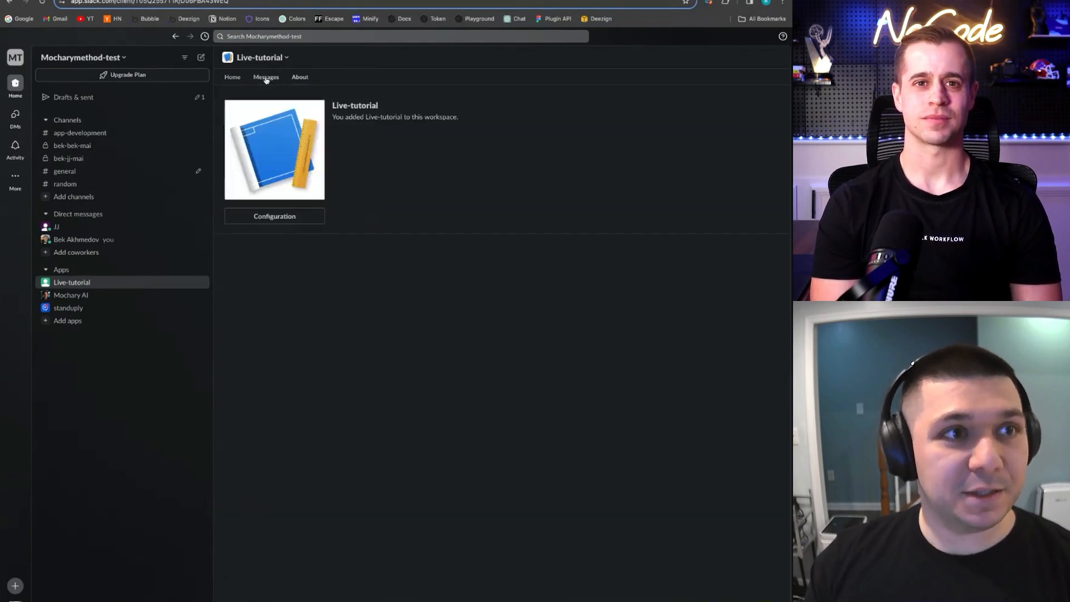
{"action": "left_click", "coordinate": [267, 78]}
{"action": "left_click", "coordinate": [233, 78]}
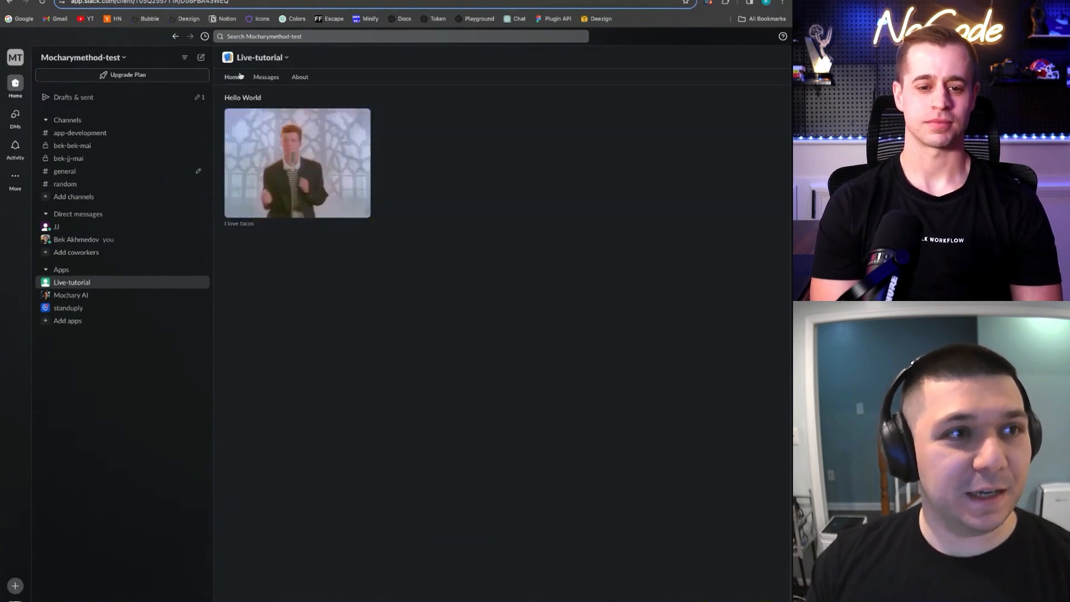
Add 'Hi JJ and Youtube' after Hello World in the JSON body's greeting text
{"action": "triple_click", "coordinate": [249, 95]}
{"action": "left_click", "coordinate": [128, 0]}
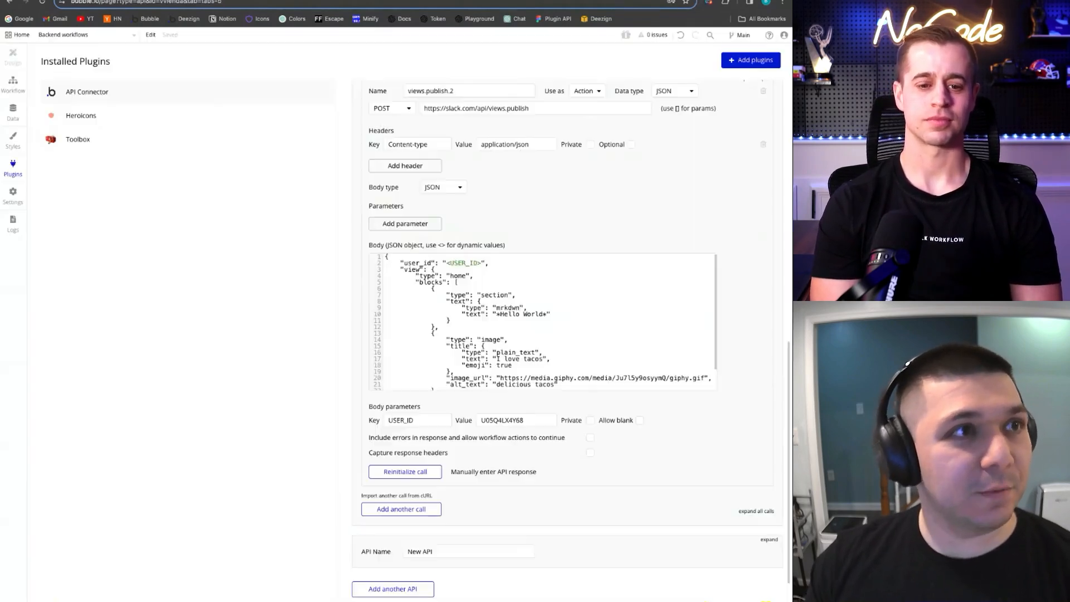
{"action": "left_click", "coordinate": [494, 299]}
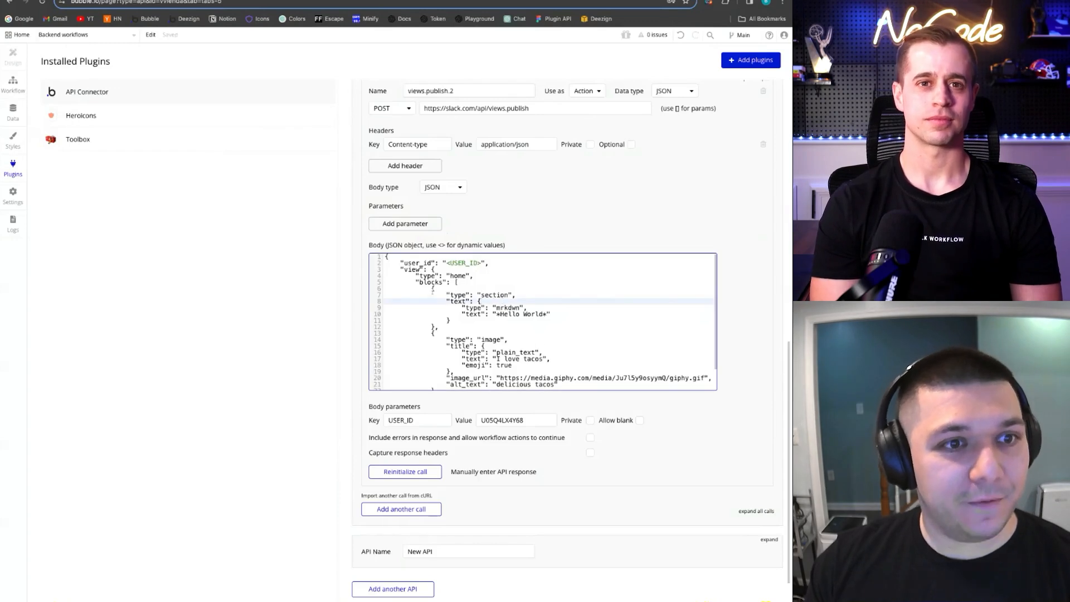
{"action": "double_click", "coordinate": [431, 282]}
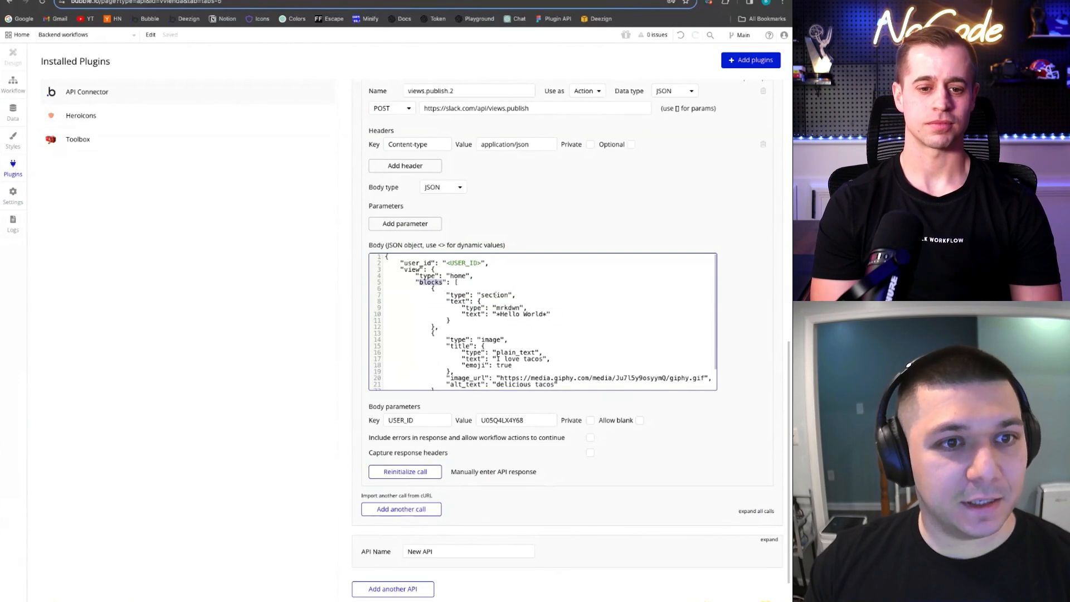
{"action": "left_click", "coordinate": [513, 295]}
{"action": "left_click", "coordinate": [514, 320]}
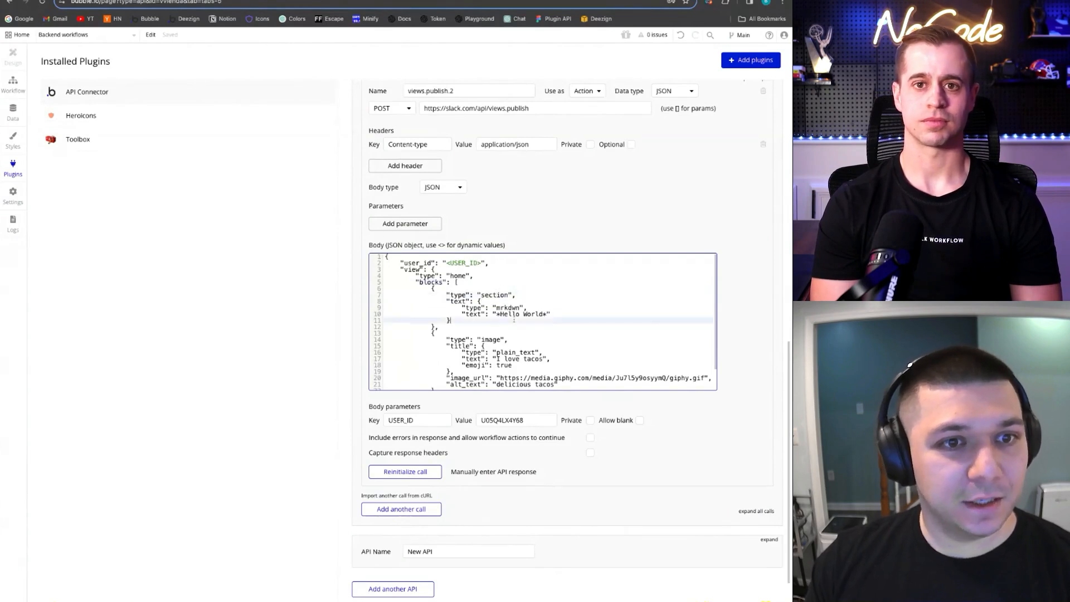
{"action": "left_click", "coordinate": [544, 314]}
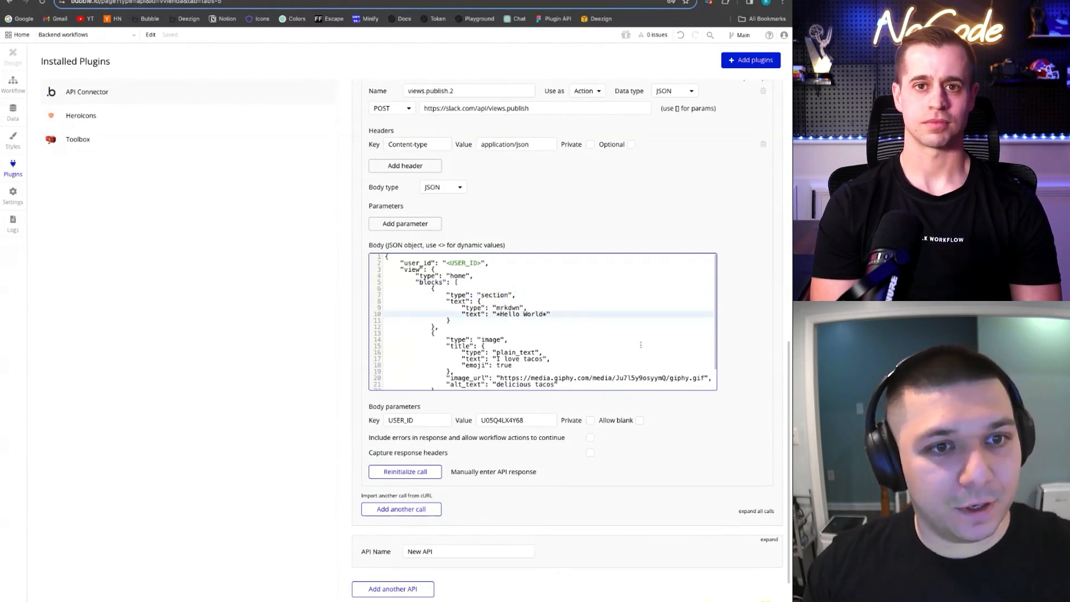
{"action": "type", "text": "Hi JJ and You"}
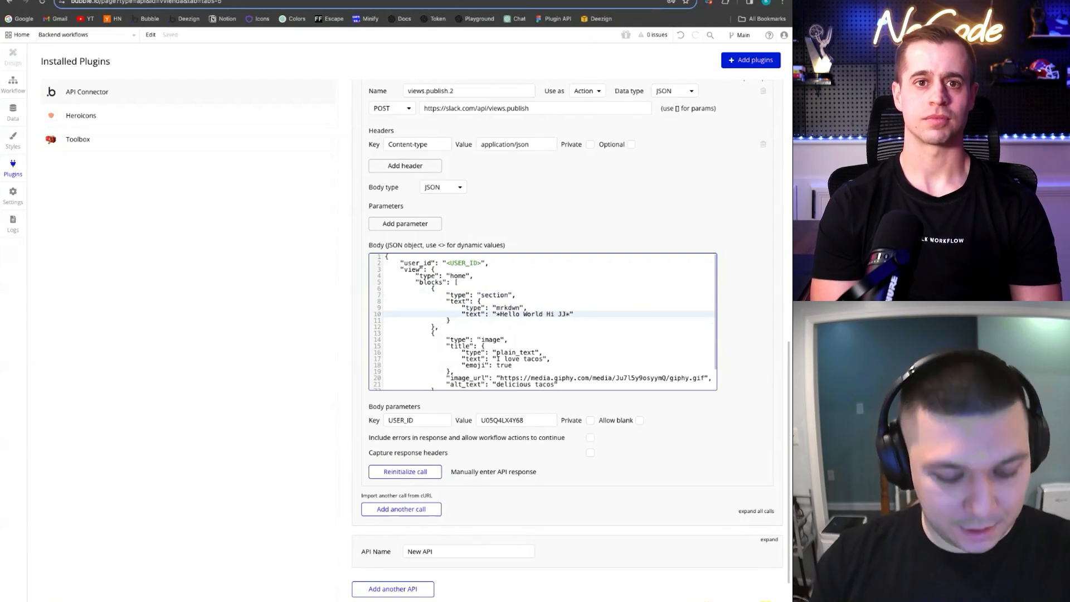
{"action": "type", "text": "tube"}
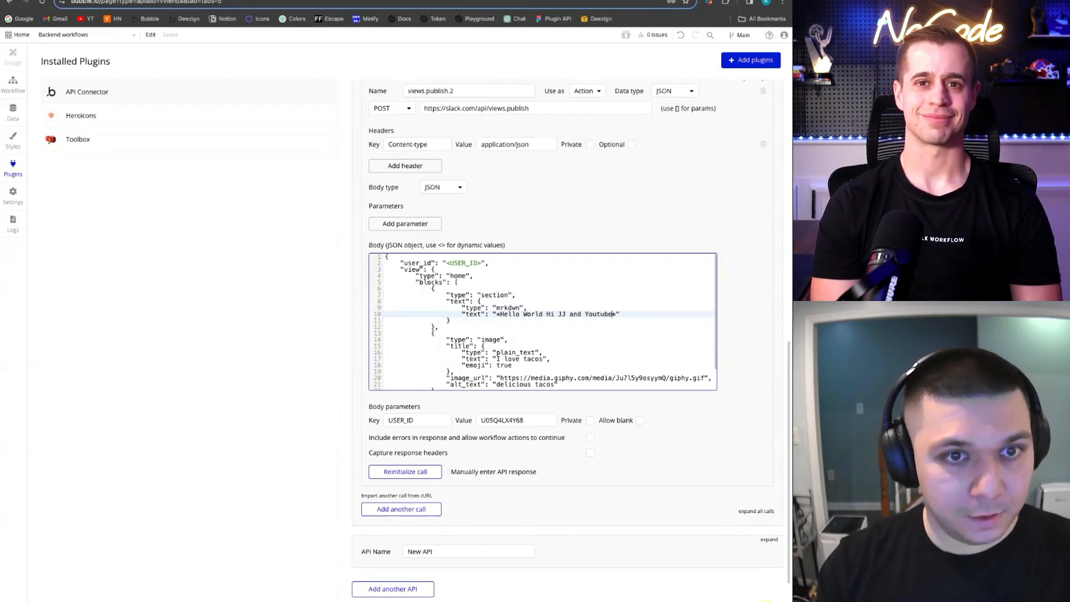
Reinitialize the call and reopen the Live-tutorial home to see the new greeting
{"action": "left_click", "coordinate": [427, 469]}
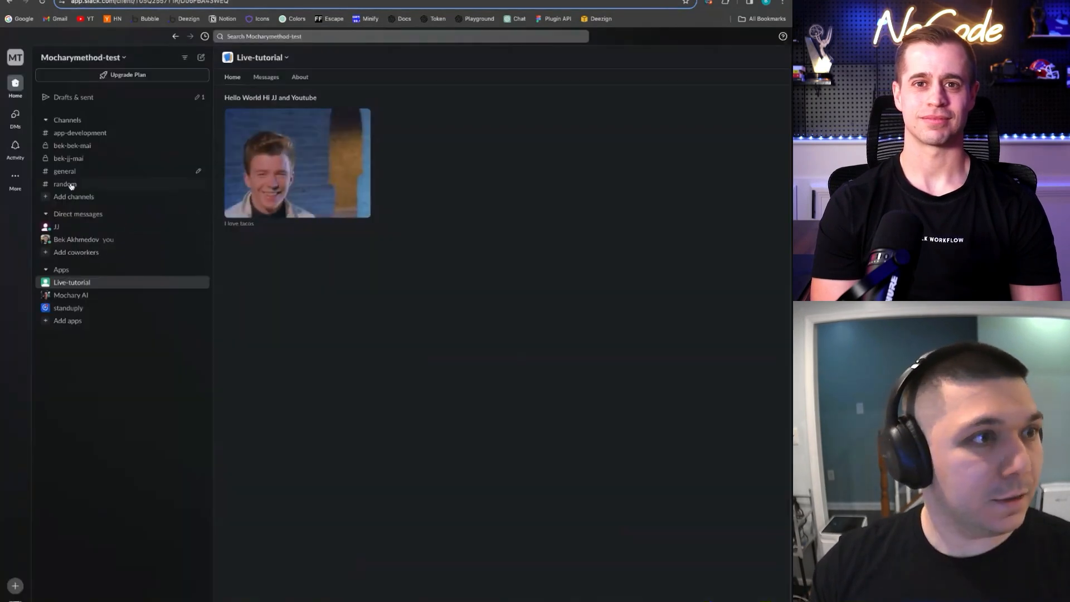
{"action": "left_click", "coordinate": [65, 185]}
{"action": "left_click", "coordinate": [69, 284]}
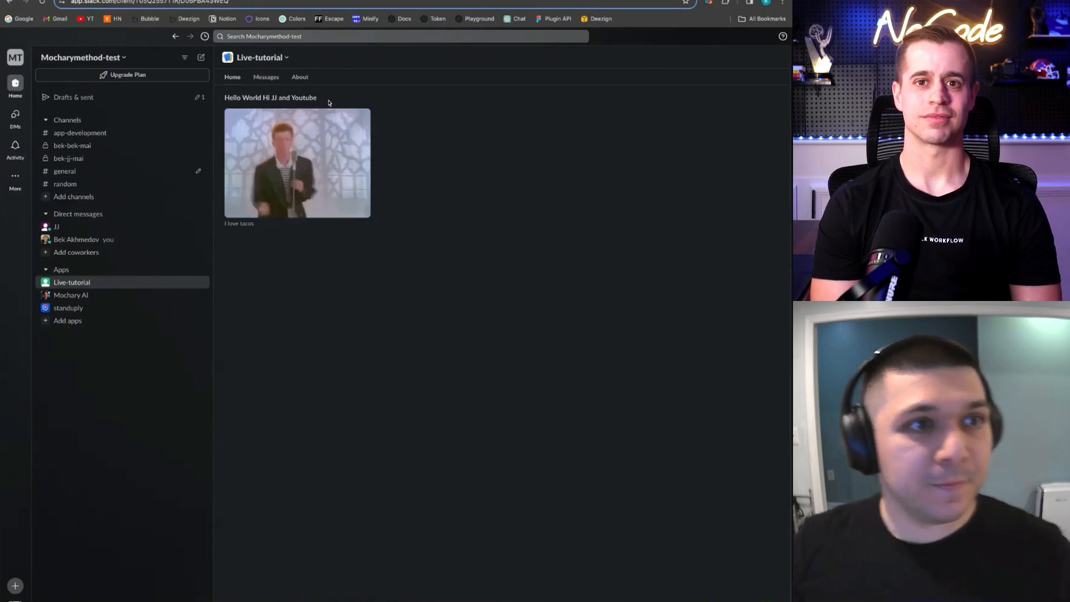
Save the updated returned values for views.publish.2, then select the stored user ID value
{"action": "key", "text": "ctrl+shift+Tab"}
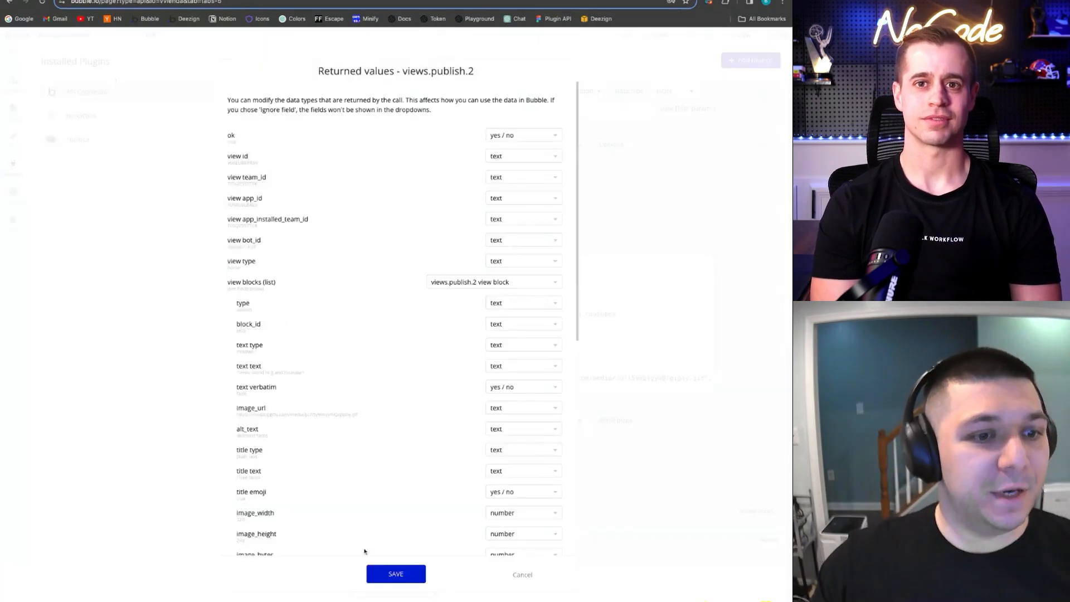
{"action": "left_click", "coordinate": [395, 571]}
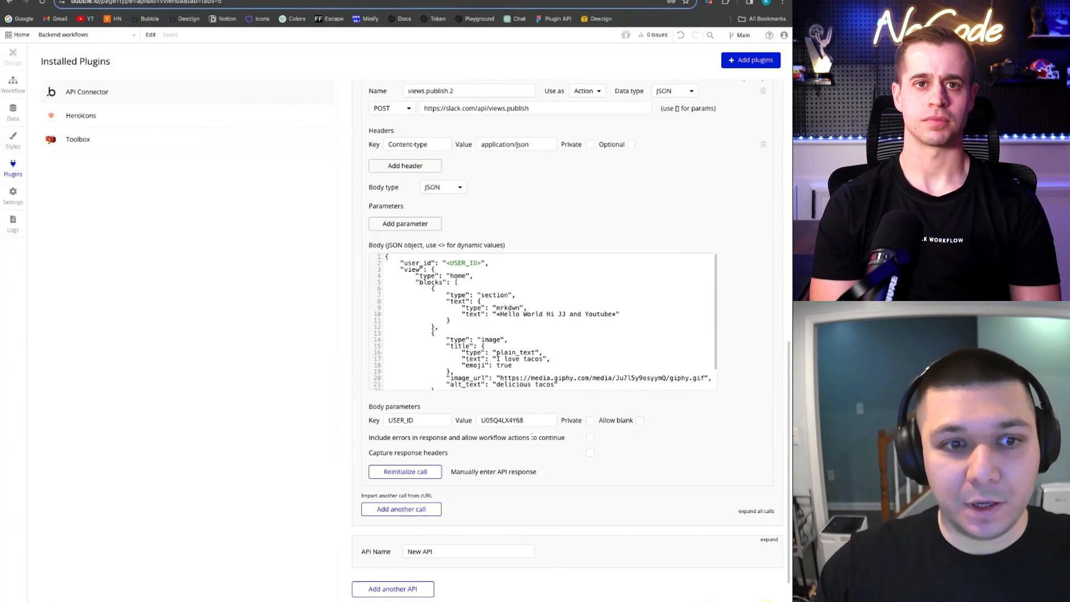
{"action": "double_click", "coordinate": [534, 419]}
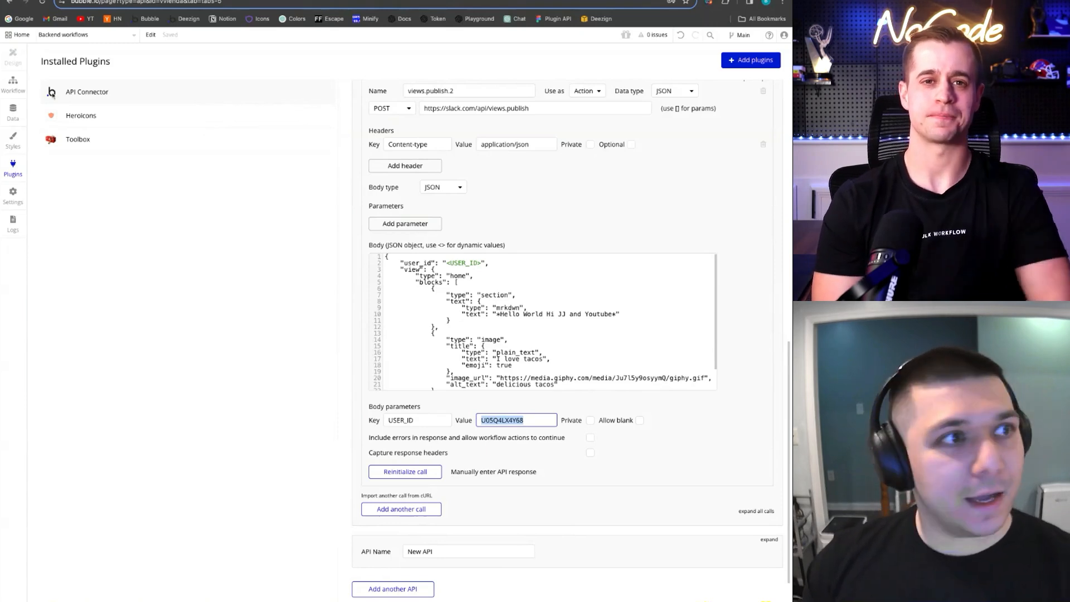
In the backend workflows editor, add a New API workflow named slack-events-router-1
{"action": "left_click", "coordinate": [13, 83]}
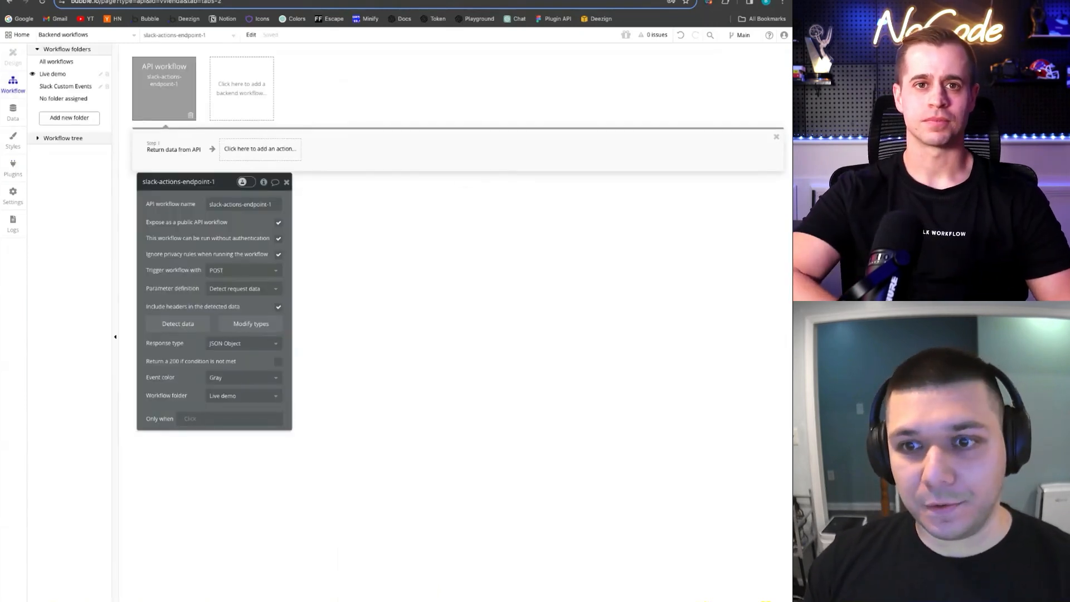
{"action": "left_click", "coordinate": [252, 96]}
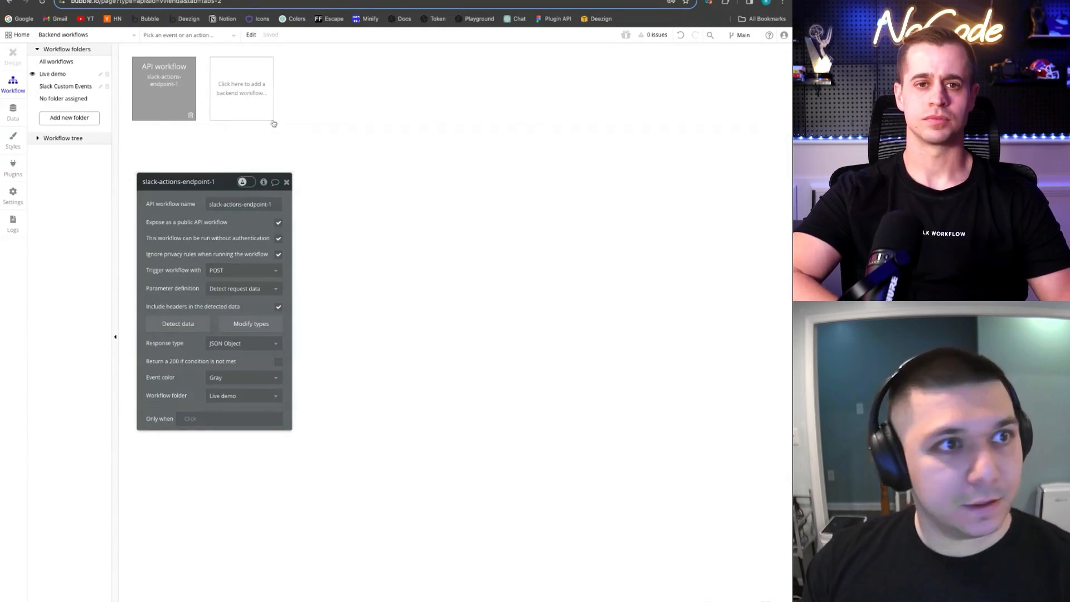
{"action": "left_click", "coordinate": [295, 129]}
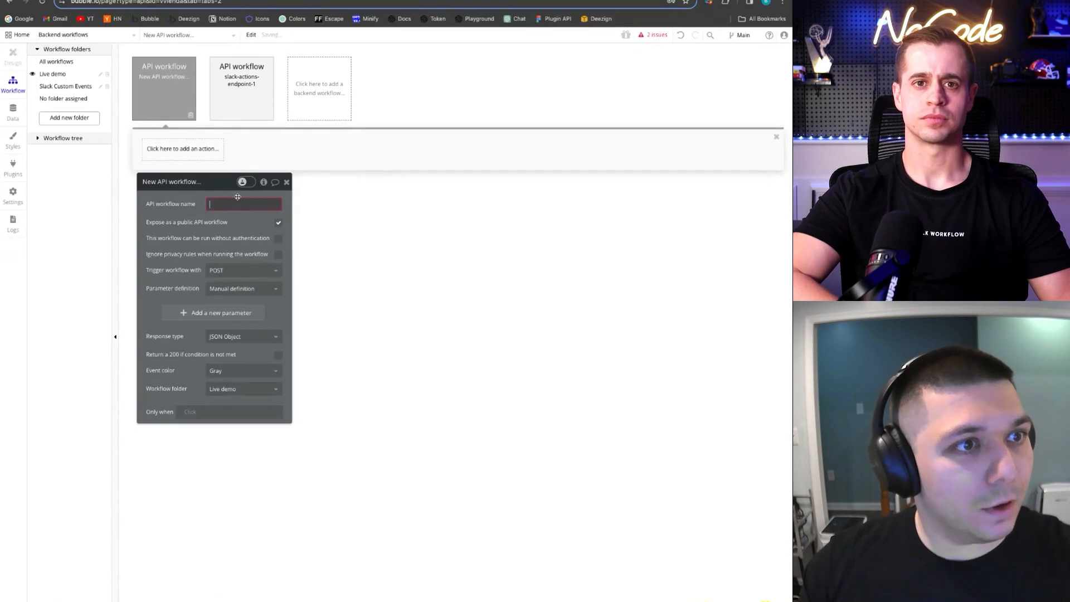
{"action": "type", "text": "slack-events-"}
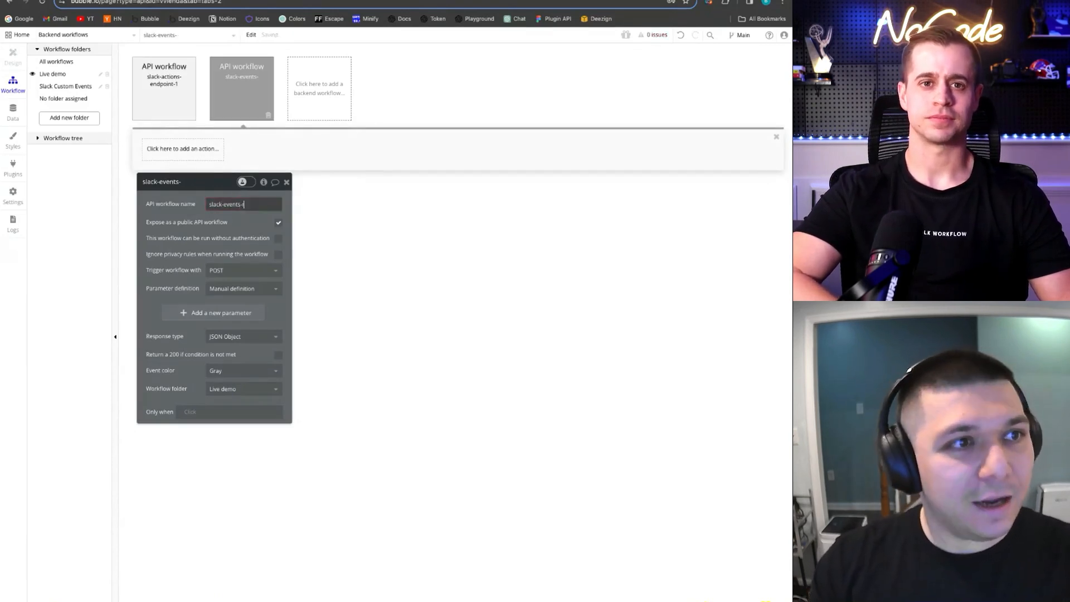
{"action": "type", "text": "router-1"}
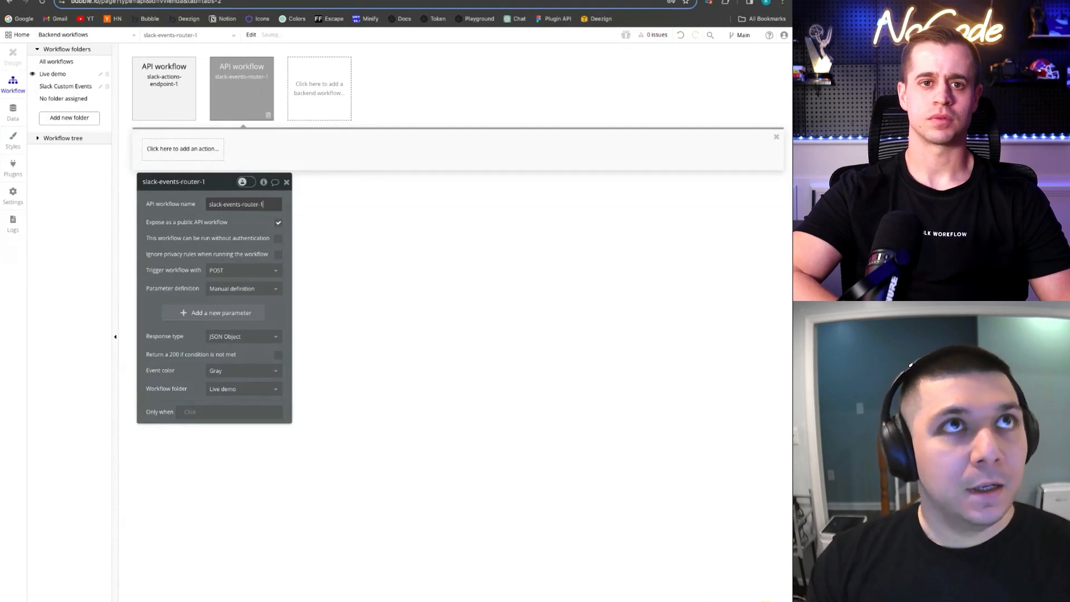
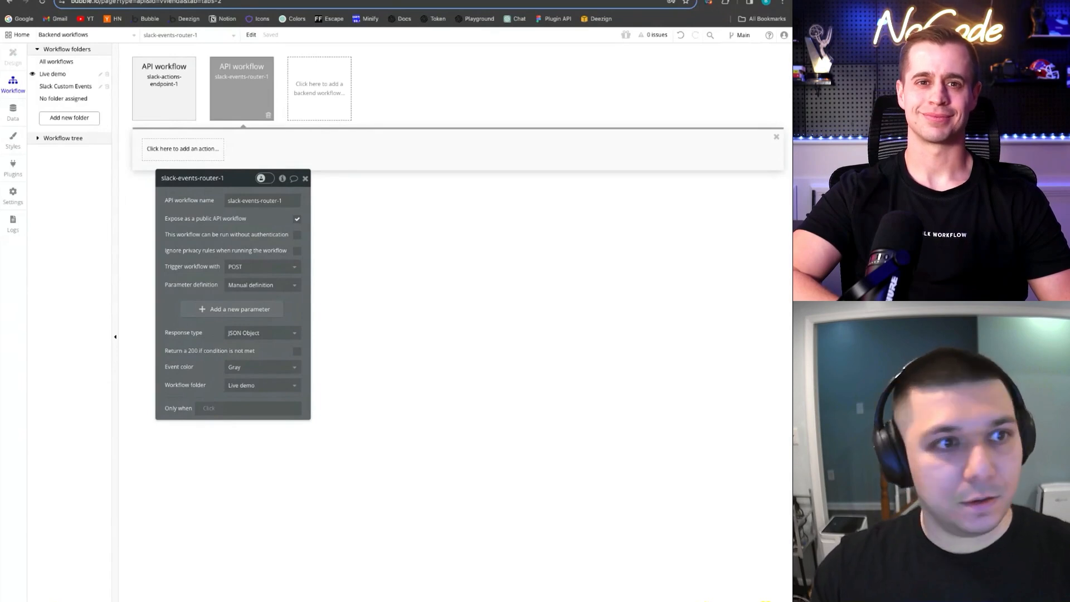
Enable run without authentication and ignore privacy rules, detect request data, and copy the initialize URL
{"action": "left_click", "coordinate": [297, 235]}
{"action": "left_click", "coordinate": [297, 251]}
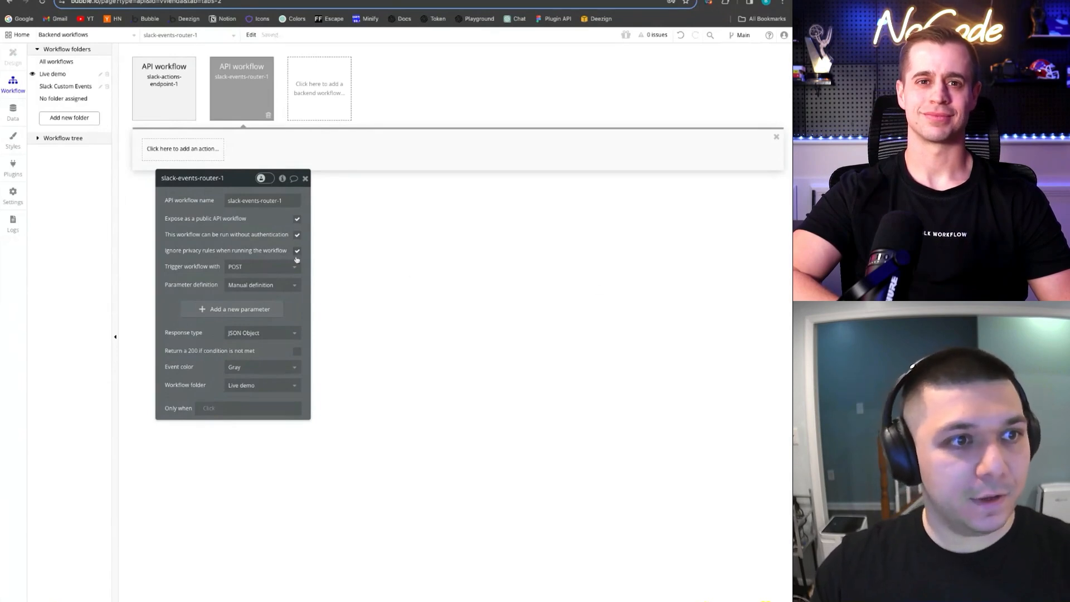
{"action": "left_click", "coordinate": [251, 285]}
{"action": "left_click", "coordinate": [270, 312]}
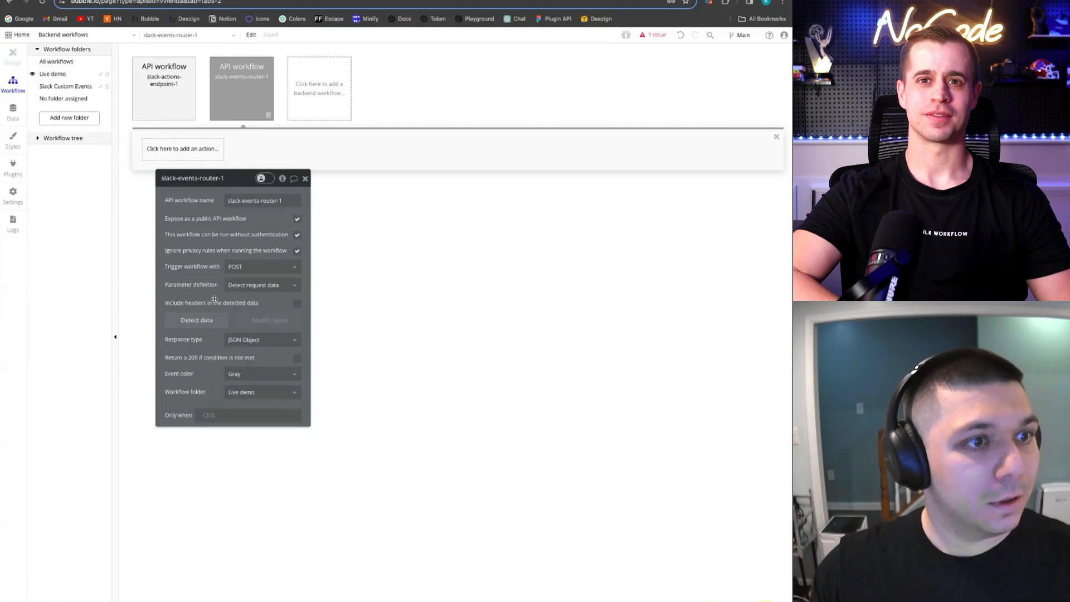
{"action": "left_click", "coordinate": [205, 322]}
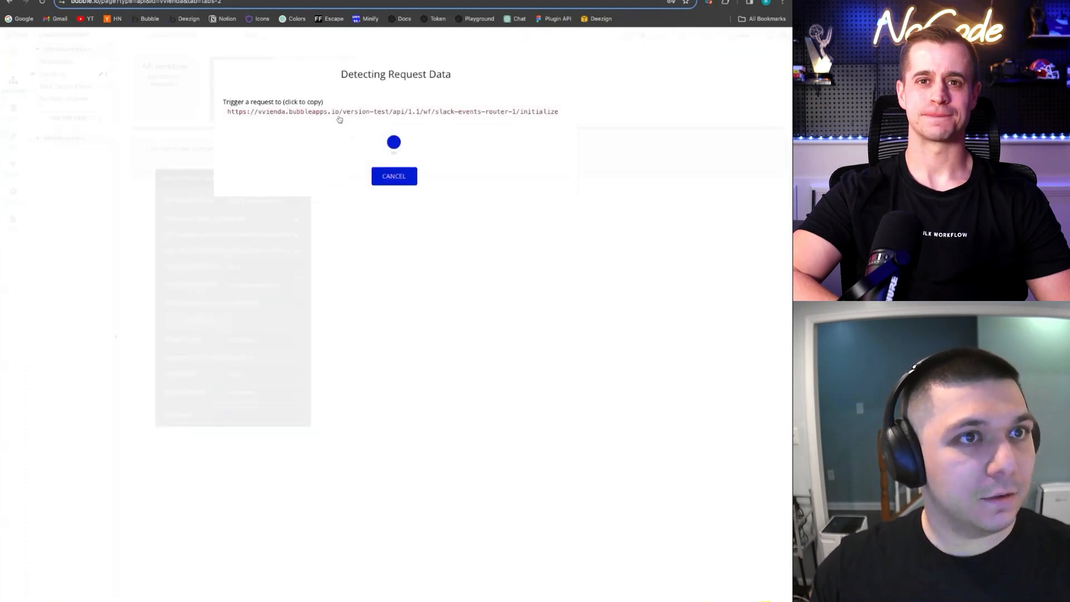
{"action": "left_click", "coordinate": [422, 113]}
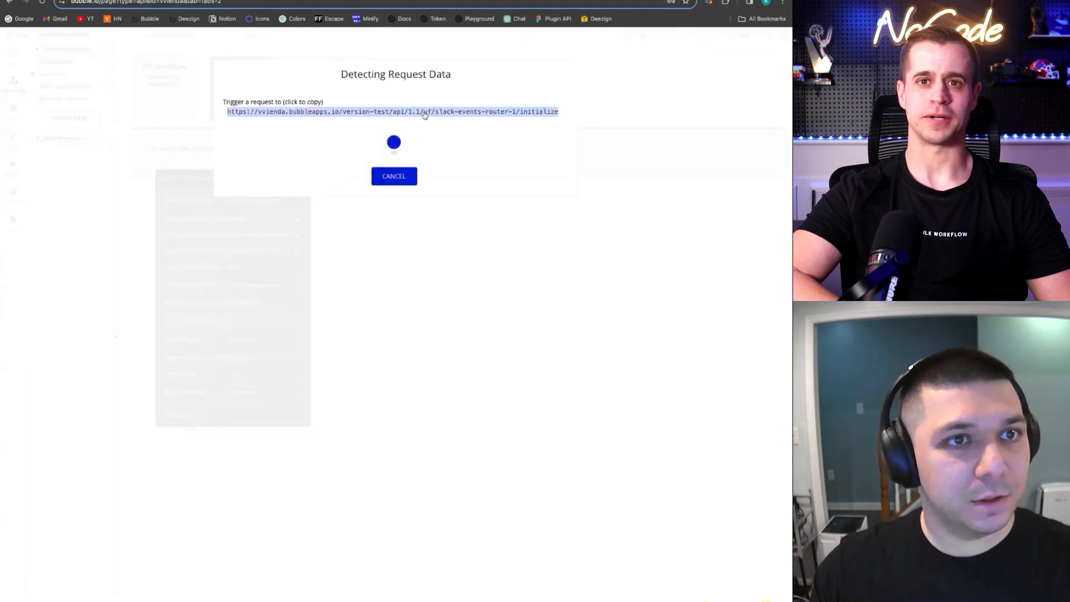
Reload the editor directly on the Plugins page
{"action": "left_click", "coordinate": [13, 166]}
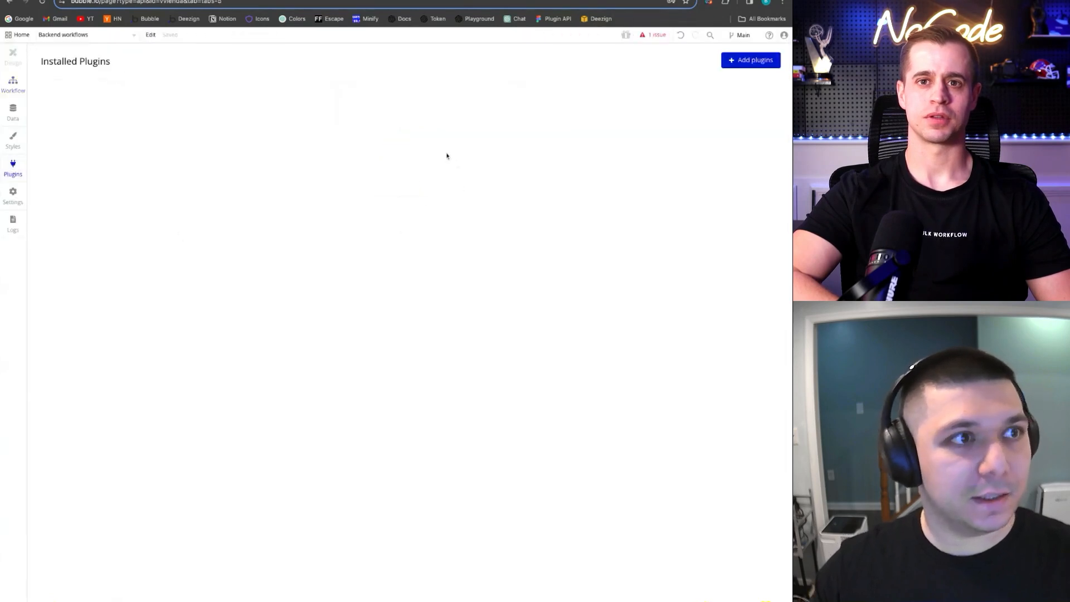
{"action": "key", "text": "Return"}
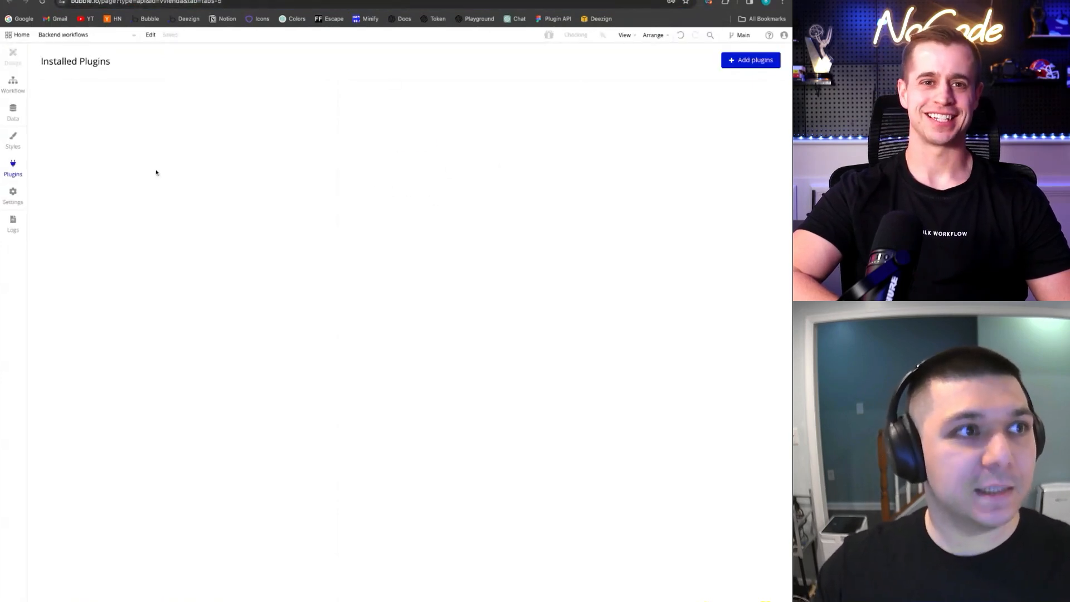
{"action": "left_click", "coordinate": [16, 194]}
{"action": "left_click", "coordinate": [19, 181]}
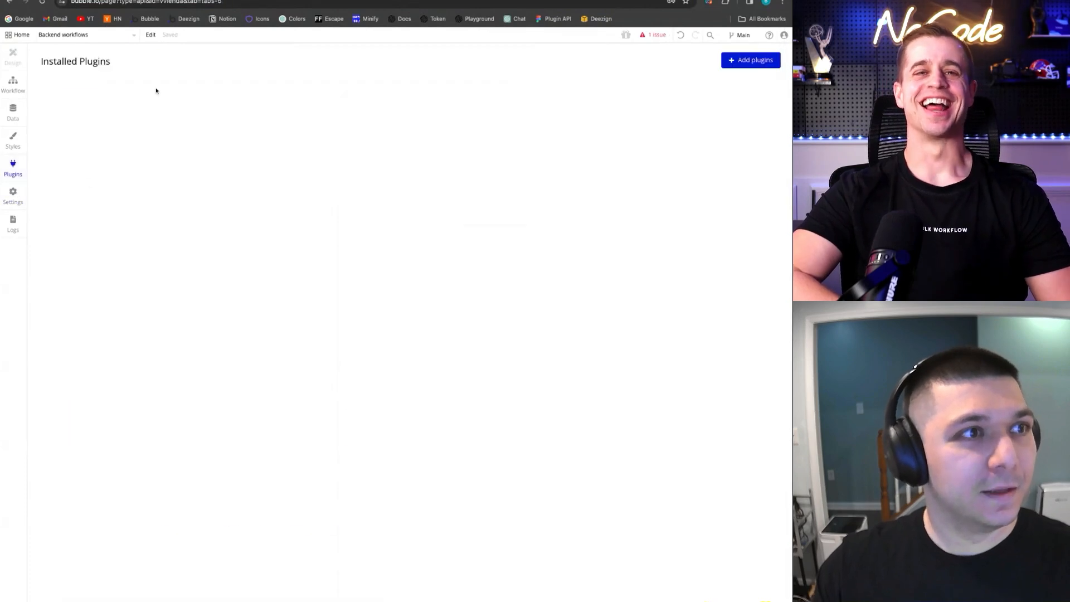
{"action": "left_click", "coordinate": [164, 5]}
{"action": "key", "text": "BackSpace"}
{"action": "type", "text": "5"}
{"action": "key", "text": "Return"}
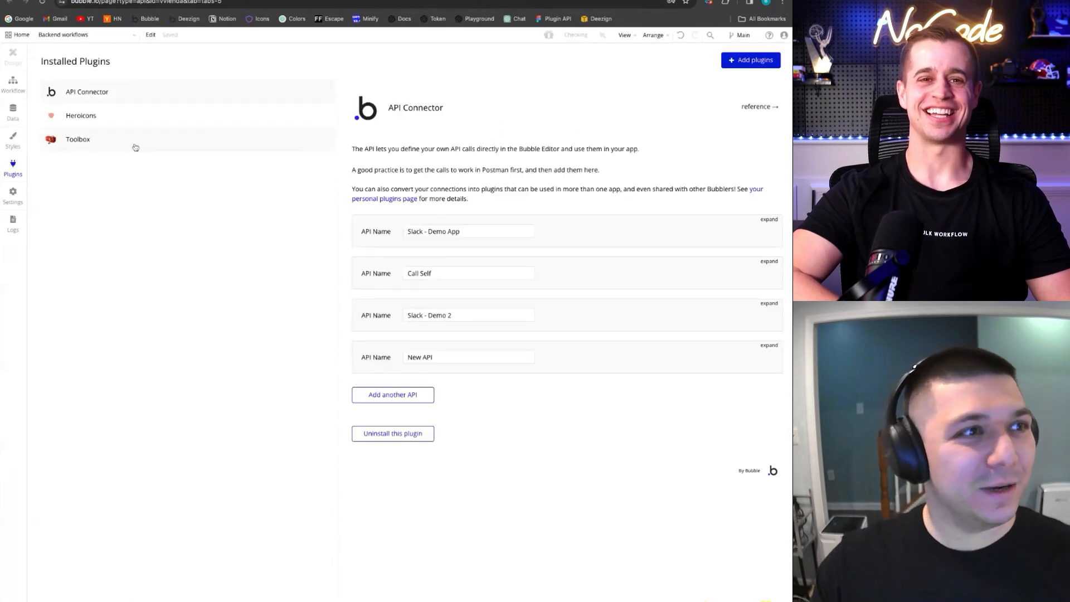
Add a Call Self call named 'Slack Events Router 2' and set it to be used as an Action
{"action": "left_click", "coordinate": [769, 261]}
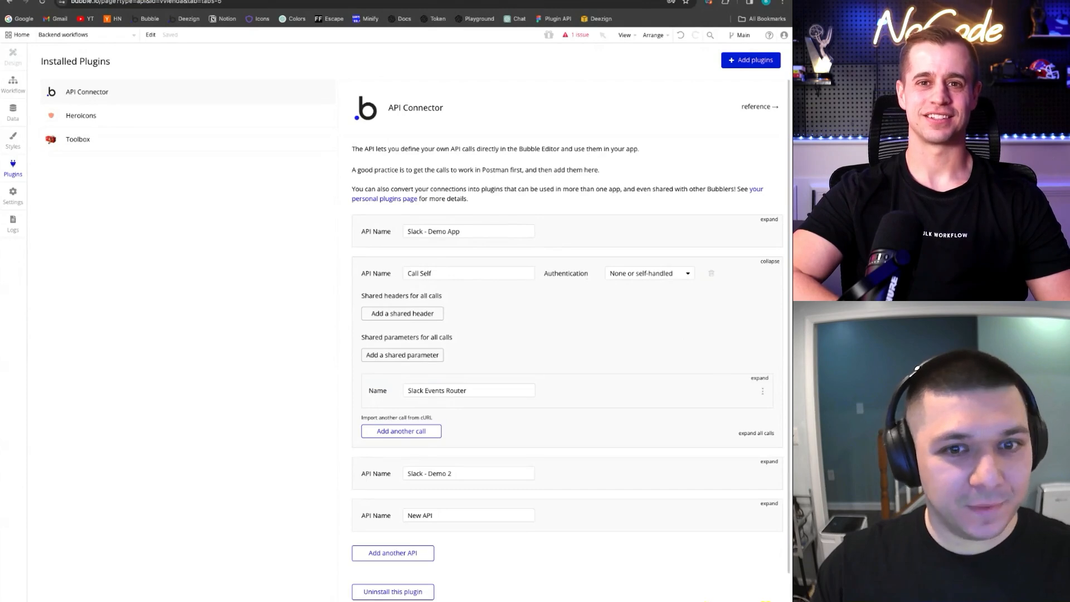
{"action": "scroll", "coordinate": [601, 328], "scroll_direction": "down", "scroll_amount": 1}
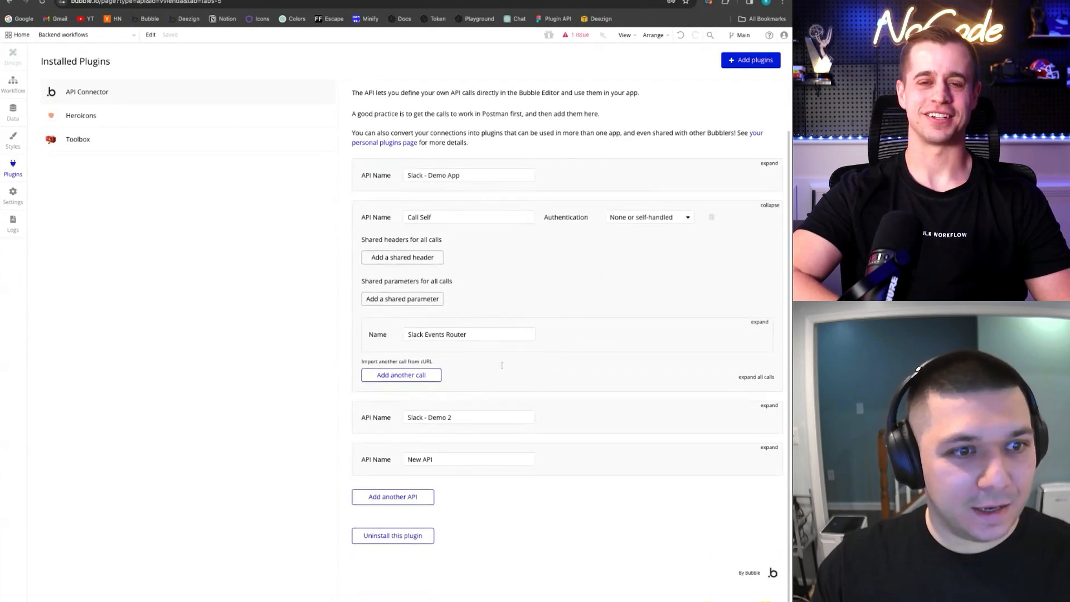
{"action": "left_click", "coordinate": [411, 376]}
{"action": "triple_click", "coordinate": [496, 380]}
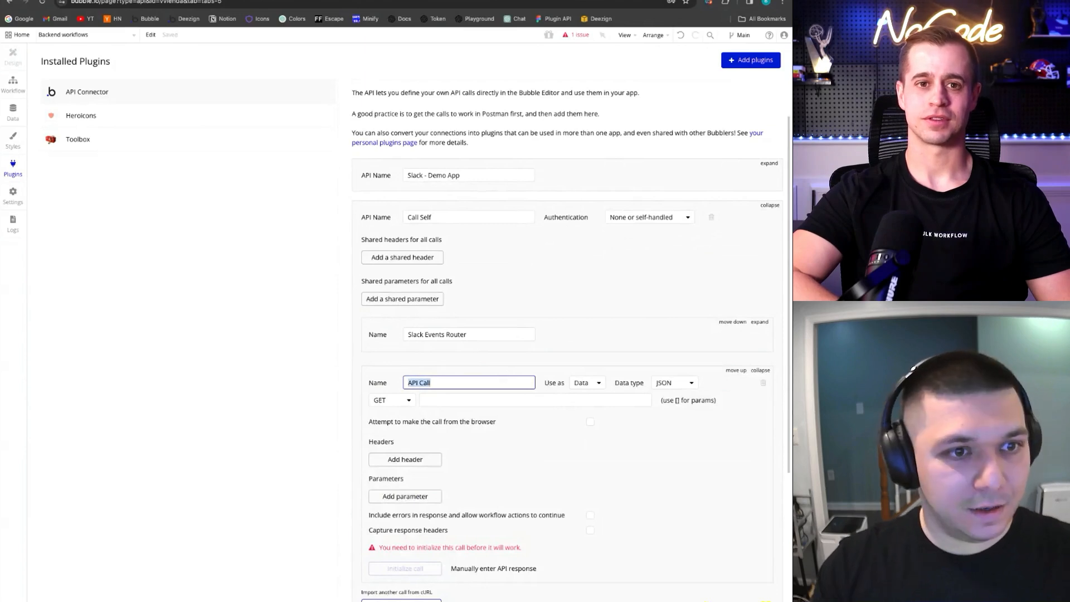
{"action": "type", "text": "Slack Events Router 2"}
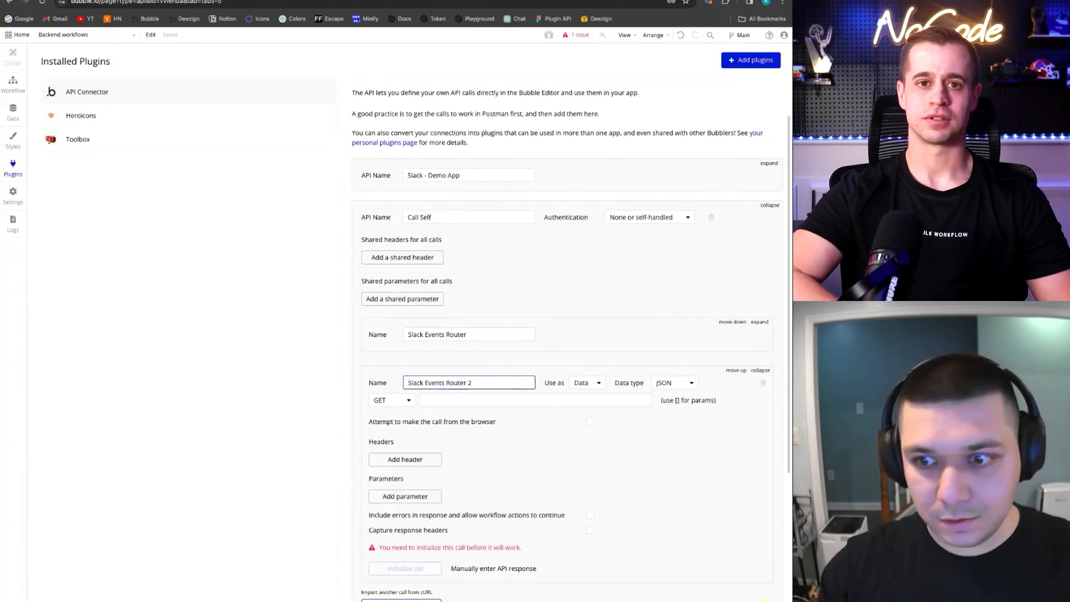
{"action": "left_click", "coordinate": [587, 382]}
{"action": "left_click", "coordinate": [581, 412]}
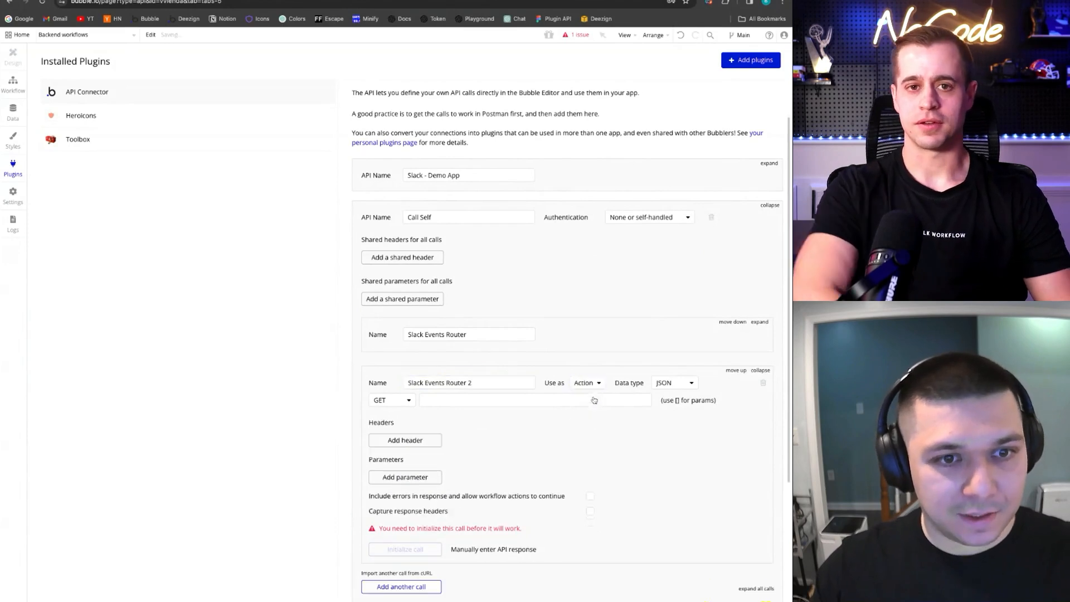
Set the call's method to POST with the copied slack-events-router-1 initialize URL
{"action": "scroll", "coordinate": [566, 335], "scroll_direction": "down", "scroll_amount": 1}
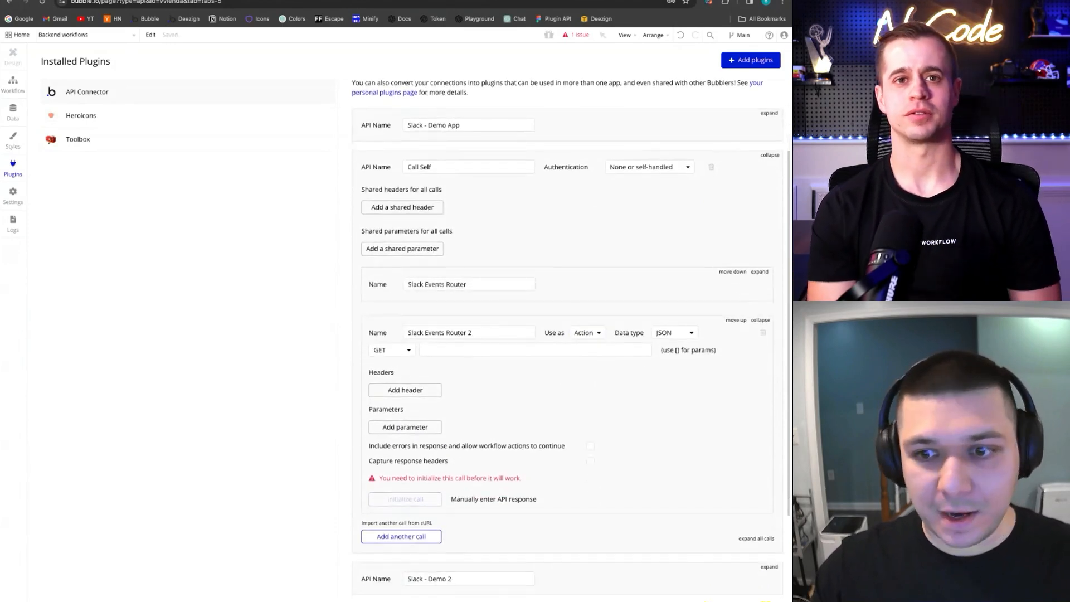
{"action": "left_click", "coordinate": [392, 350]}
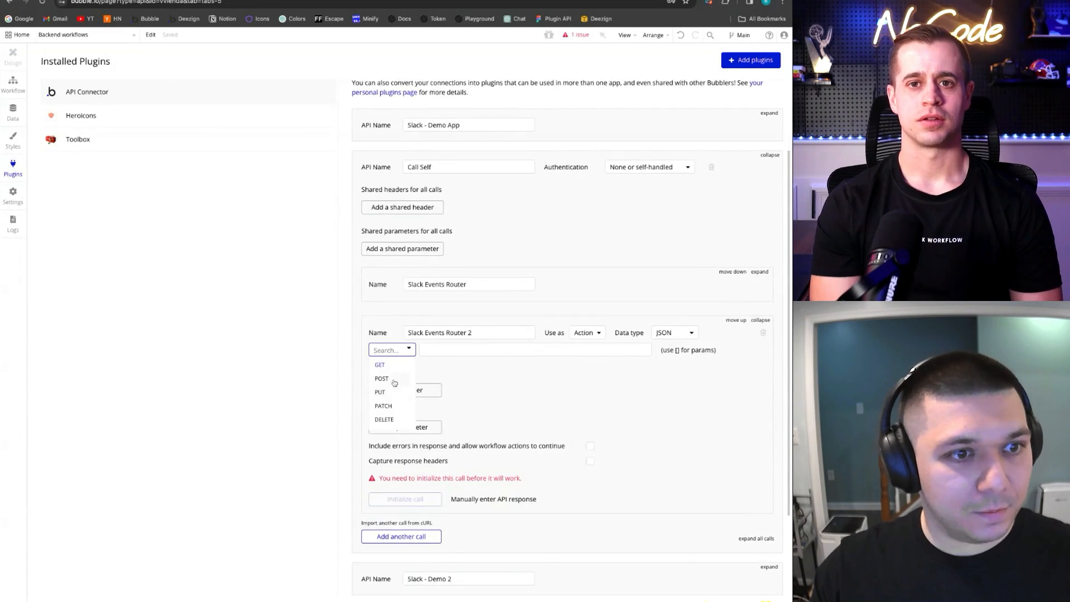
{"action": "left_click", "coordinate": [395, 385]}
{"action": "left_click", "coordinate": [448, 351]}
{"action": "key", "text": "ctrl+v"}
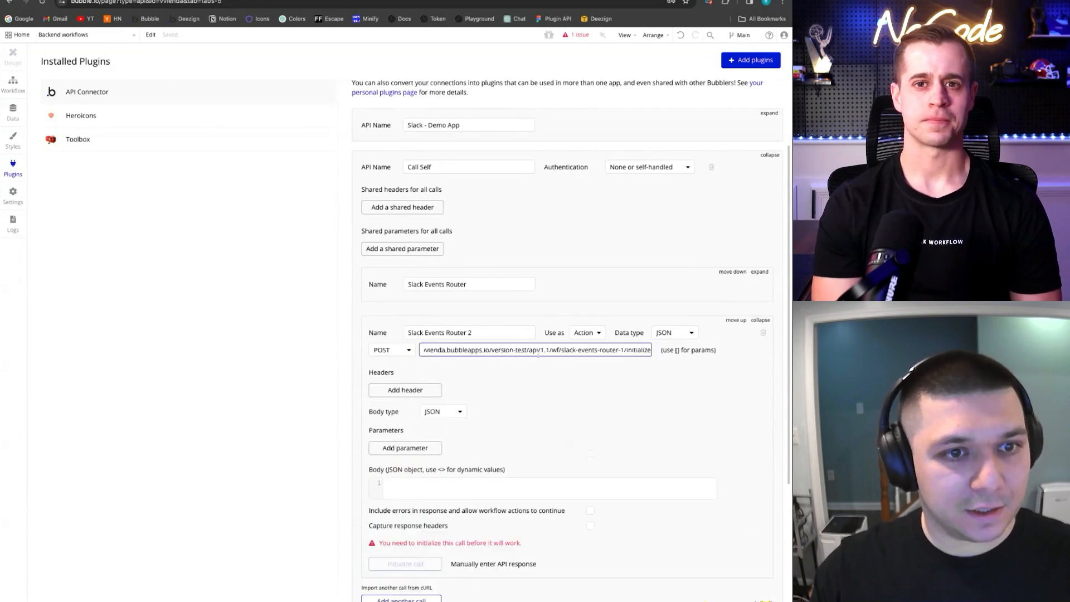
{"action": "left_click_drag", "start_coordinate": [650, 350], "coordinate": [422, 351]}
{"action": "left_click", "coordinate": [538, 351]}
{"action": "left_click", "coordinate": [585, 374]}
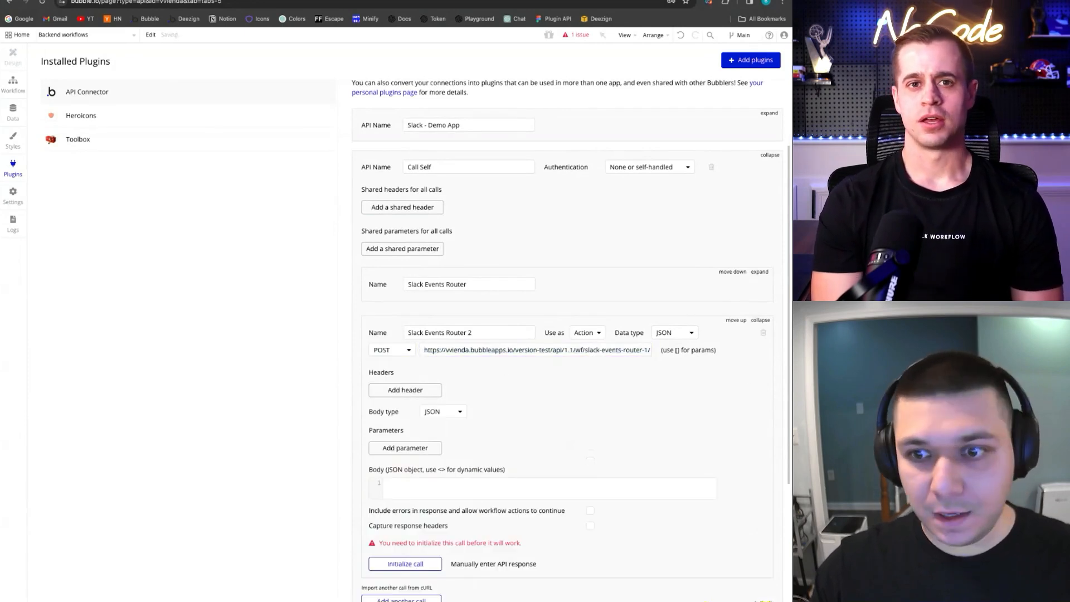
Add a non-private 'Content-Type: application/json' header to the call
{"action": "left_click", "coordinate": [435, 389]}
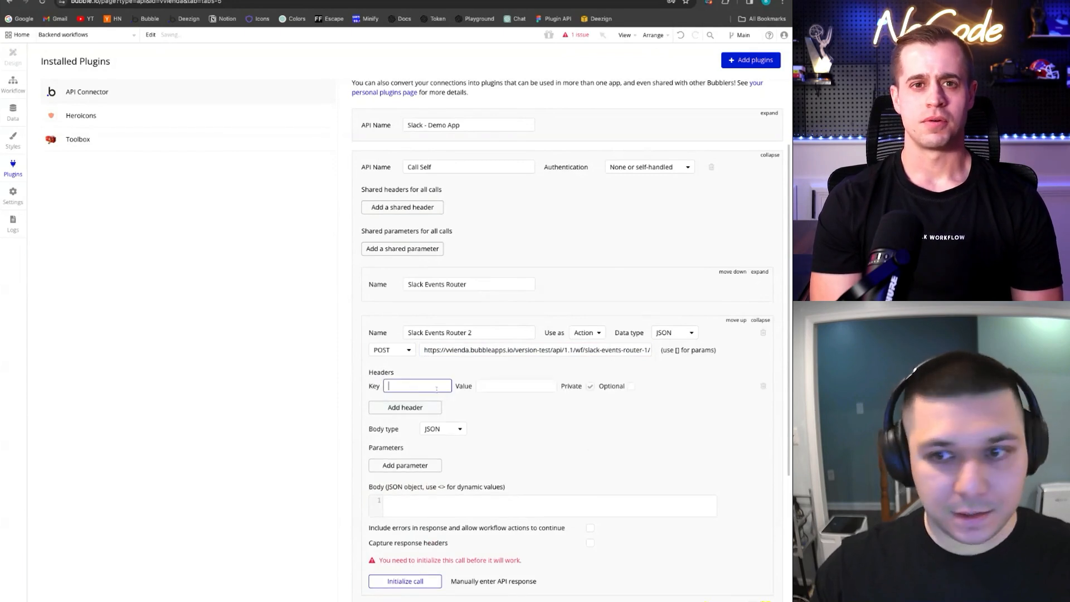
{"action": "type", "text": "Content-HH"}
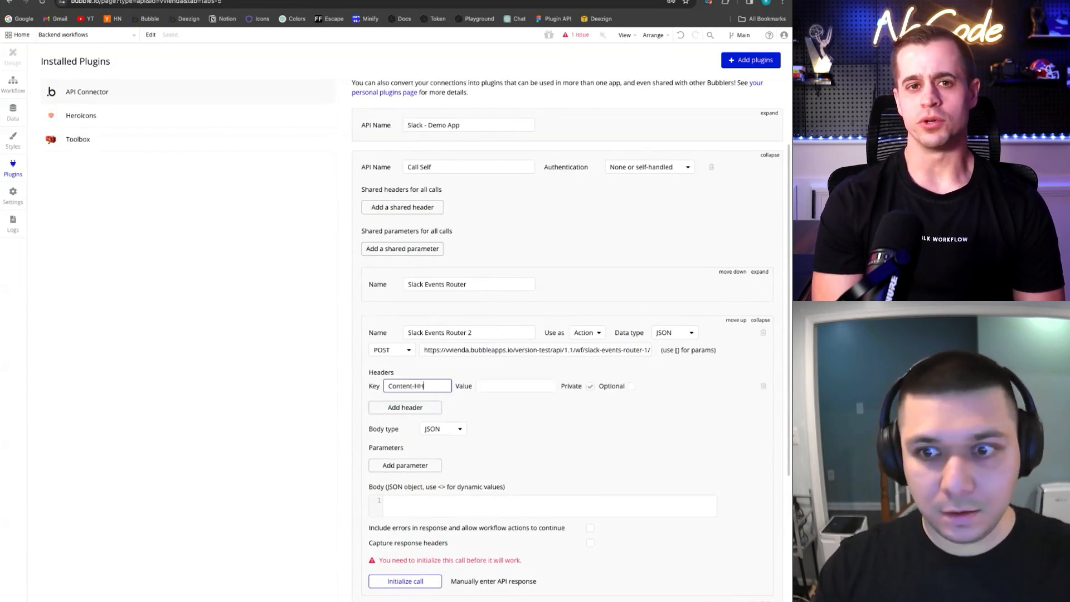
{"action": "key", "text": "BackSpace"}
{"action": "key", "text": "BackSpace"}
{"action": "type", "text": "Type"}
{"action": "key", "text": "Tab"}
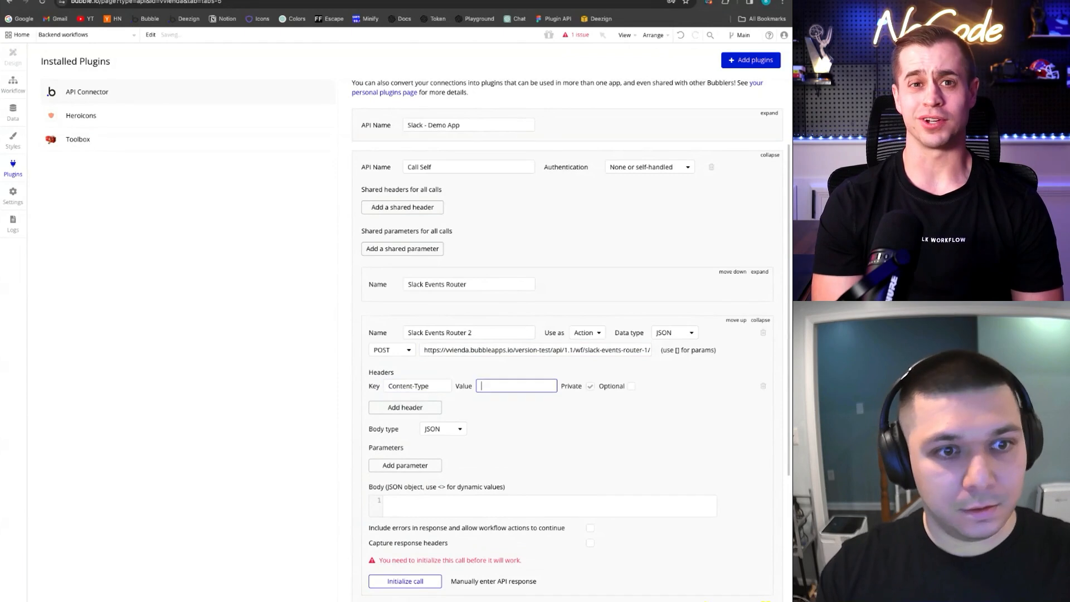
{"action": "type", "text": "applicat"}
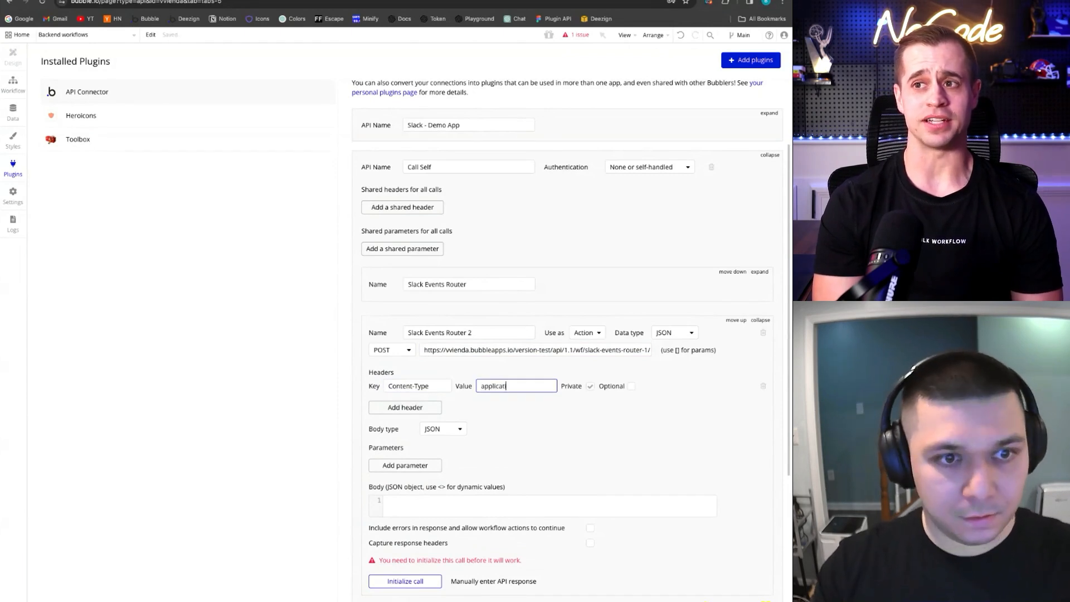
{"action": "type", "text": "ion/jso"}
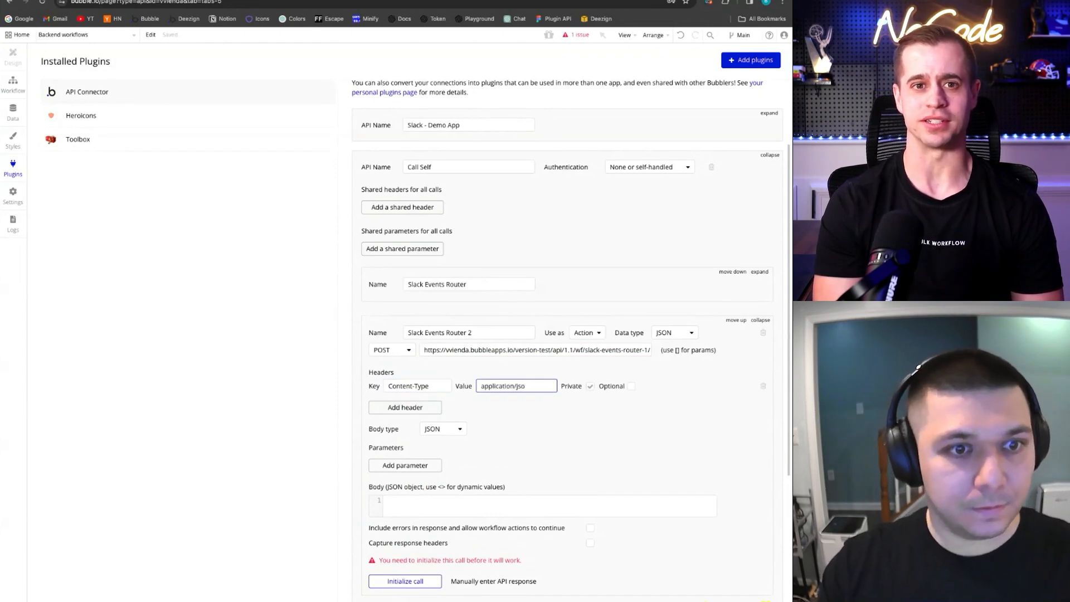
{"action": "type", "text": "n"}
{"action": "left_click", "coordinate": [599, 409]}
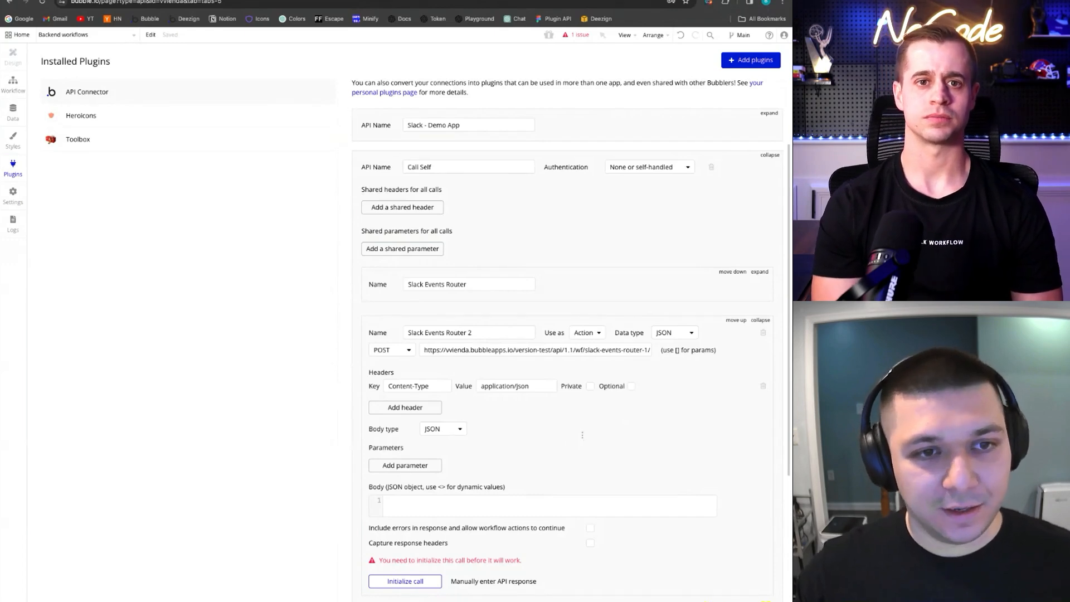
{"action": "scroll", "coordinate": [582, 434], "scroll_direction": "down", "scroll_amount": 1}
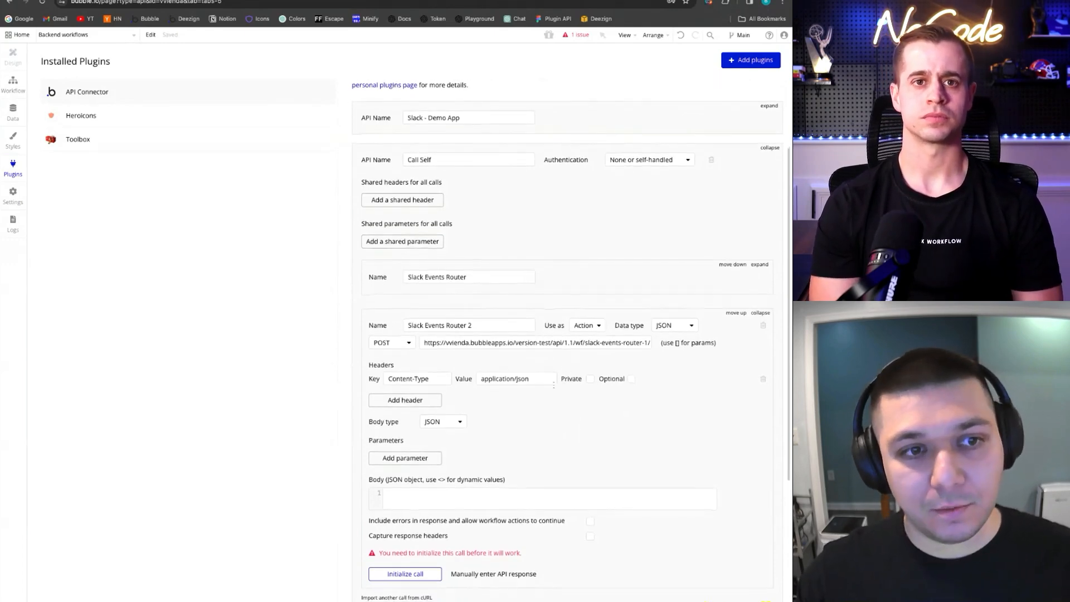
{"action": "scroll", "coordinate": [568, 379], "scroll_direction": "down", "scroll_amount": 1}
{"action": "scroll", "coordinate": [569, 382], "scroll_direction": "down", "scroll_amount": 1}
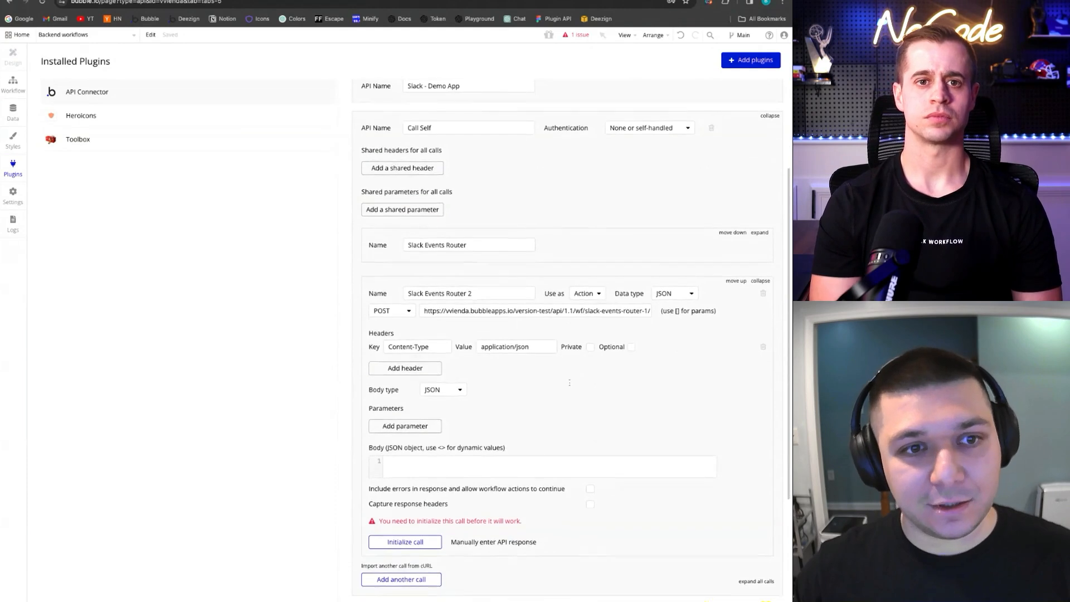
{"action": "scroll", "coordinate": [563, 387], "scroll_direction": "down", "scroll_amount": 1}
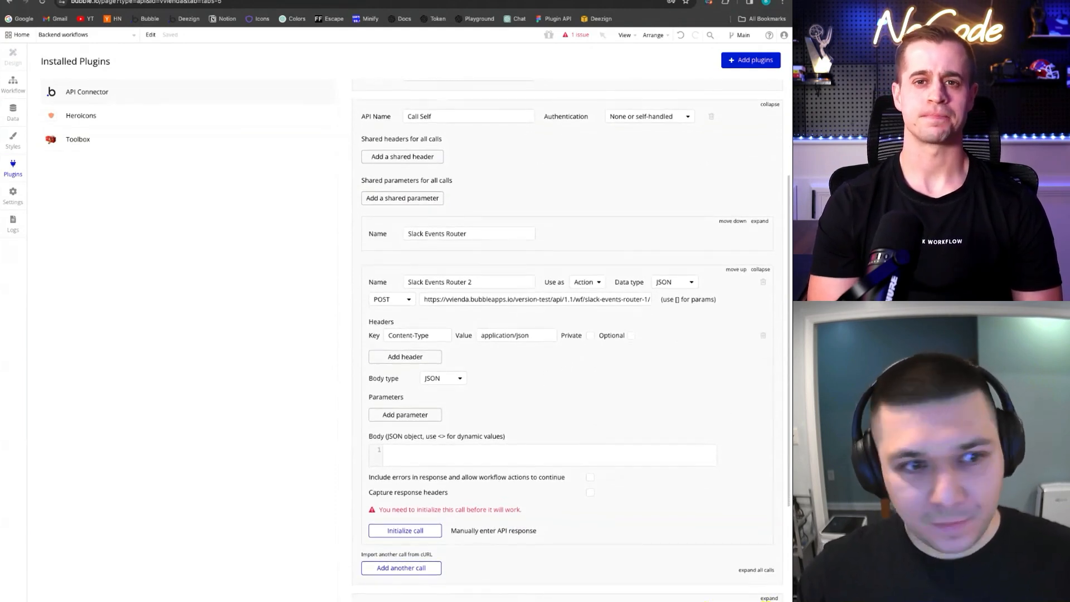
{"action": "scroll", "coordinate": [554, 405], "scroll_direction": "down", "scroll_amount": 1}
Set the body to <request_data> and give it the sample App Home event JSON, non-private
{"action": "left_click", "coordinate": [543, 446]}
{"action": "type", "text": "<req"}
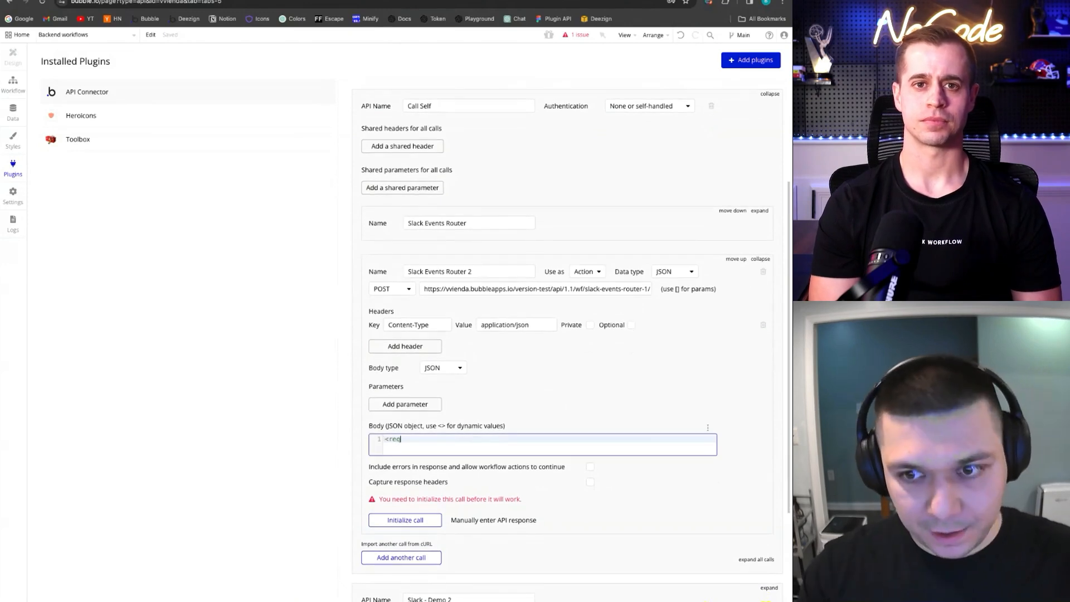
{"action": "type", "text": "uest_dat"}
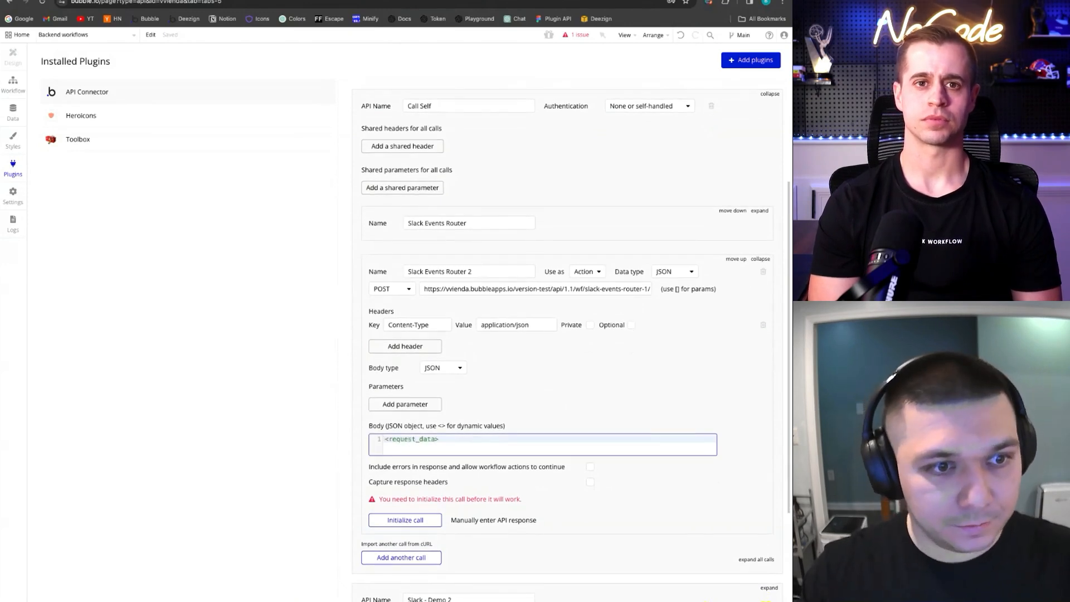
{"action": "type", "text": "a>"}
{"action": "left_click", "coordinate": [700, 377]}
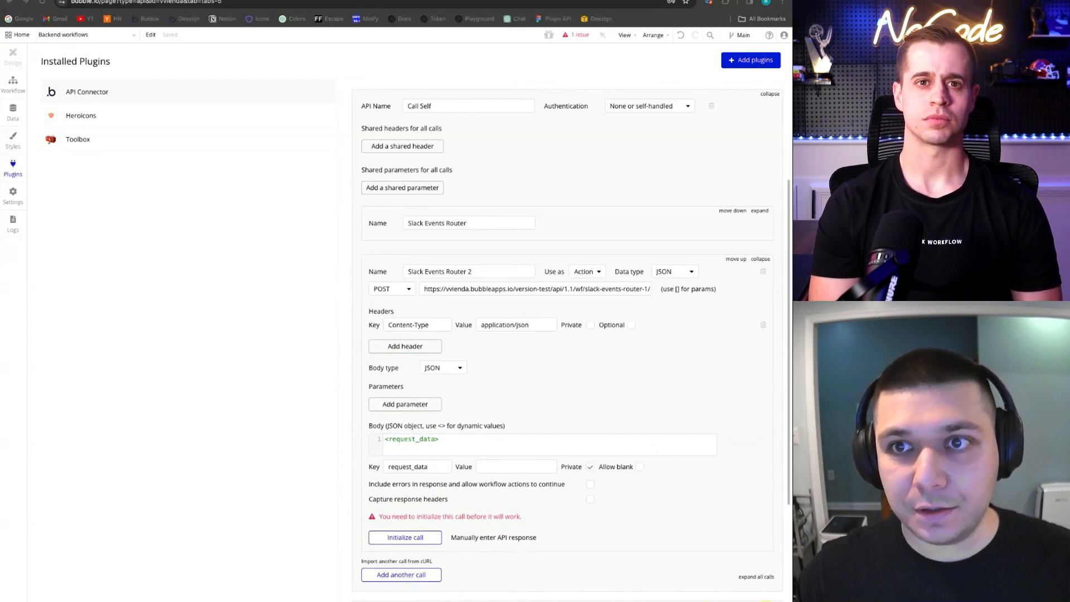
{"action": "left_click", "coordinate": [515, 467]}
{"action": "key", "text": "ctrl+v"}
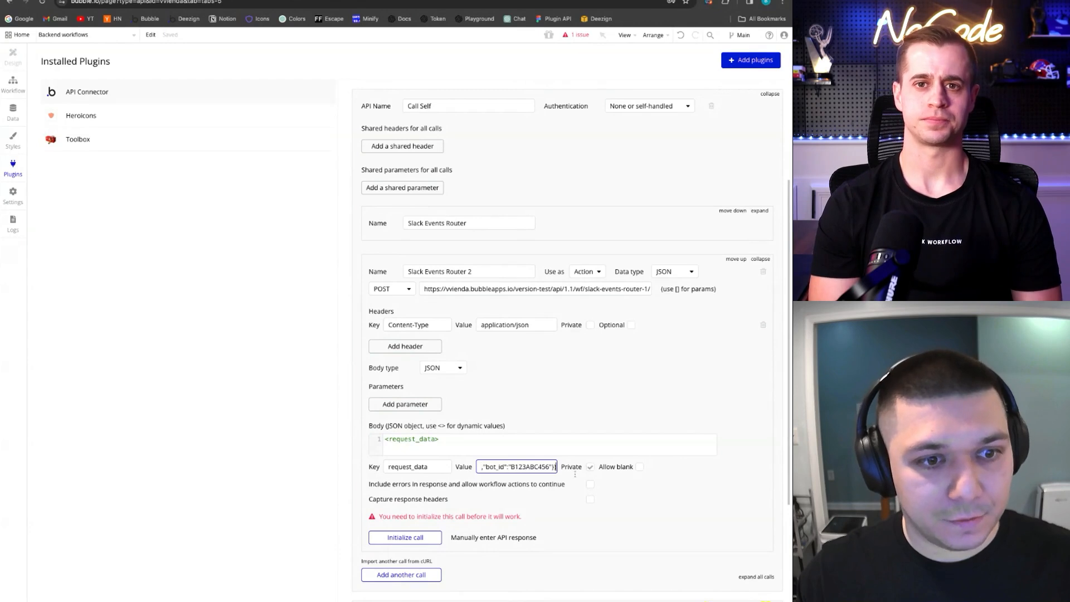
{"action": "left_click", "coordinate": [589, 467]}
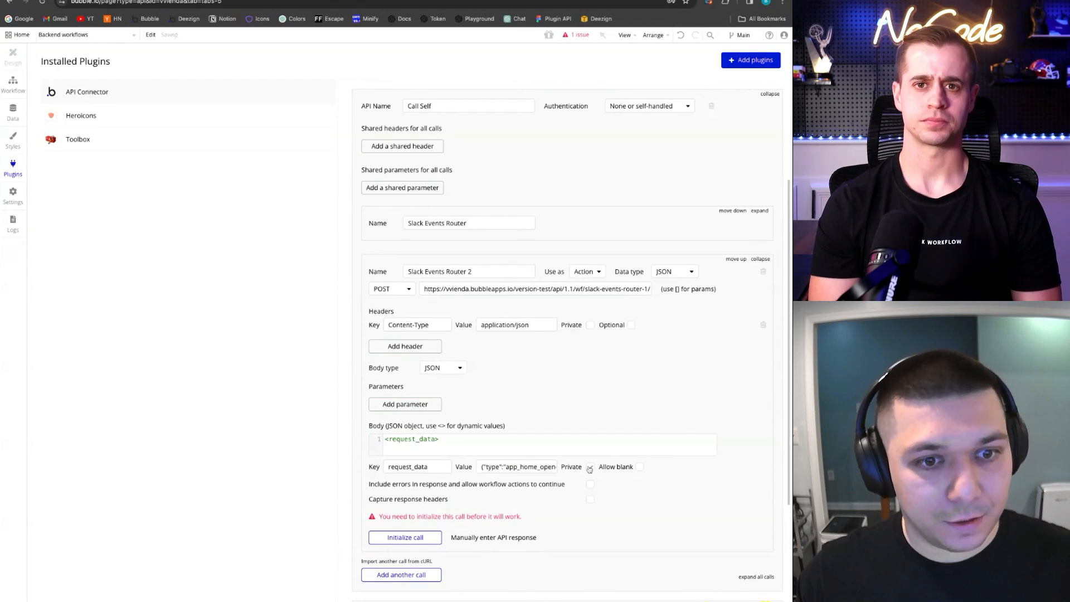
Initialize the Slack Events Router 2 call and save the detected request fields
{"action": "left_click", "coordinate": [407, 539]}
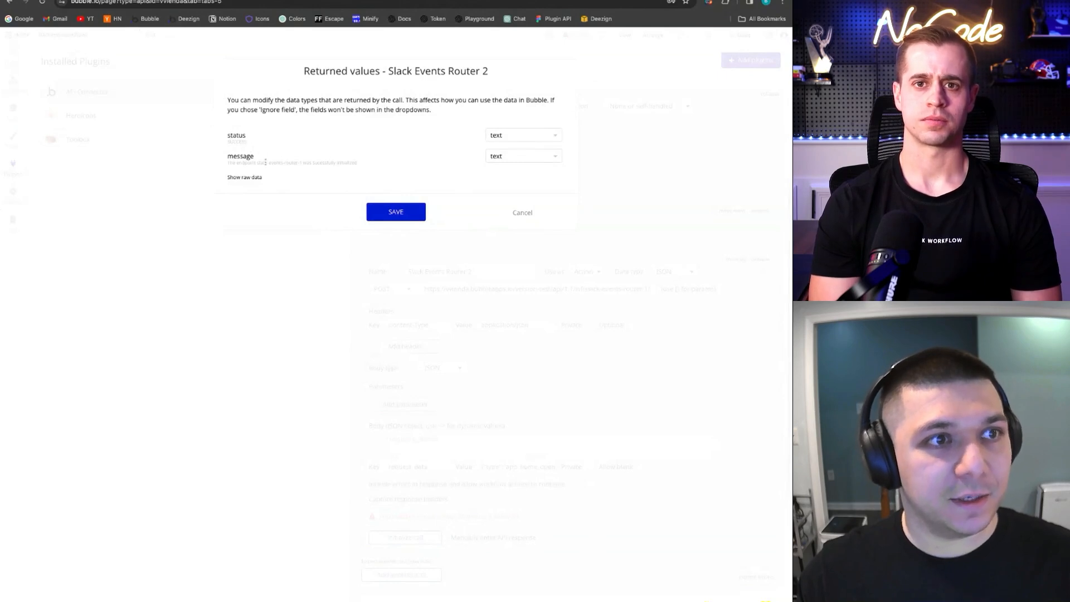
{"action": "left_click", "coordinate": [394, 211]}
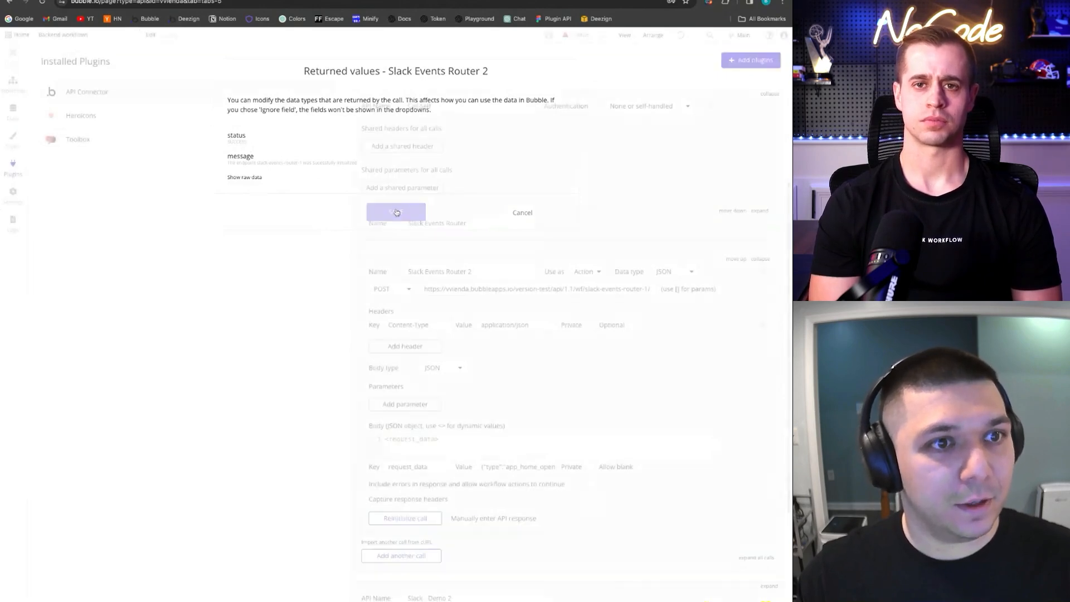
{"action": "key", "text": "ctrl+Tab"}
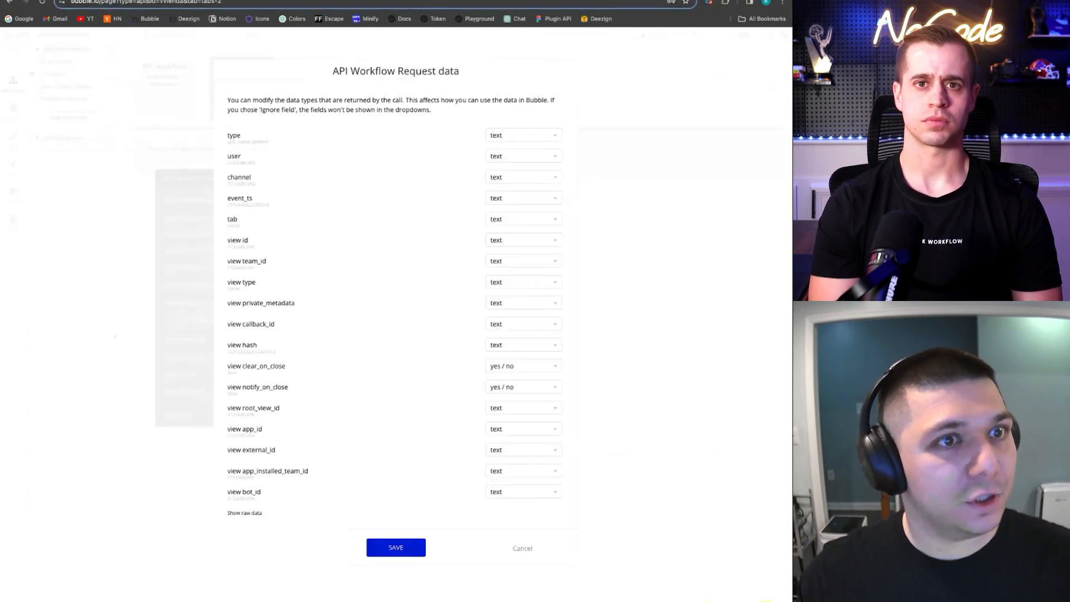
{"action": "left_click", "coordinate": [407, 548]}
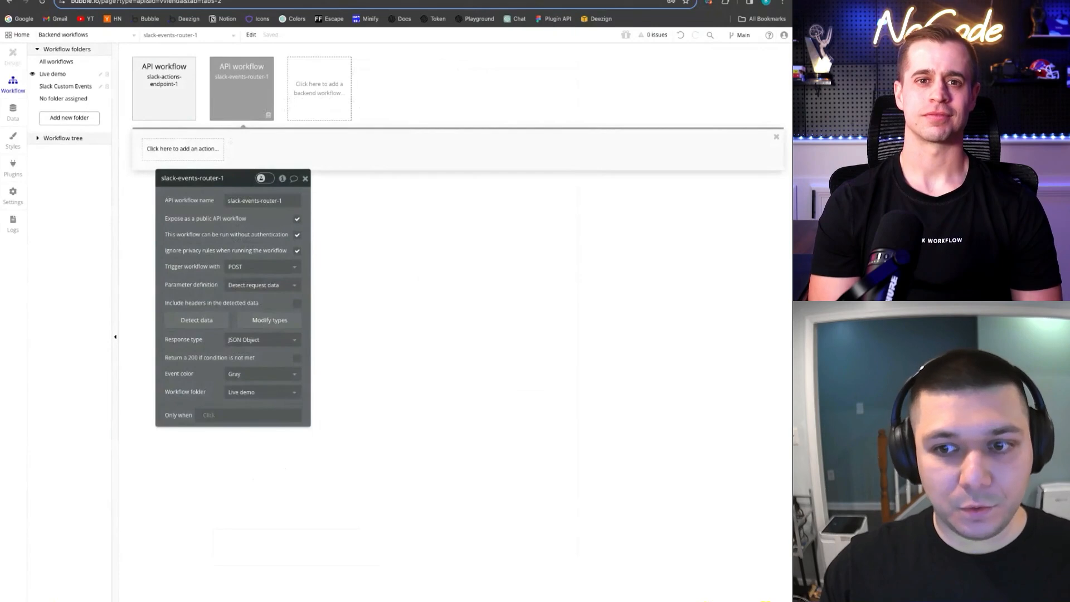
Open slack-actions-endpoint-1 and review its Return data from API step and the API Connector calls
{"action": "left_click", "coordinate": [171, 83]}
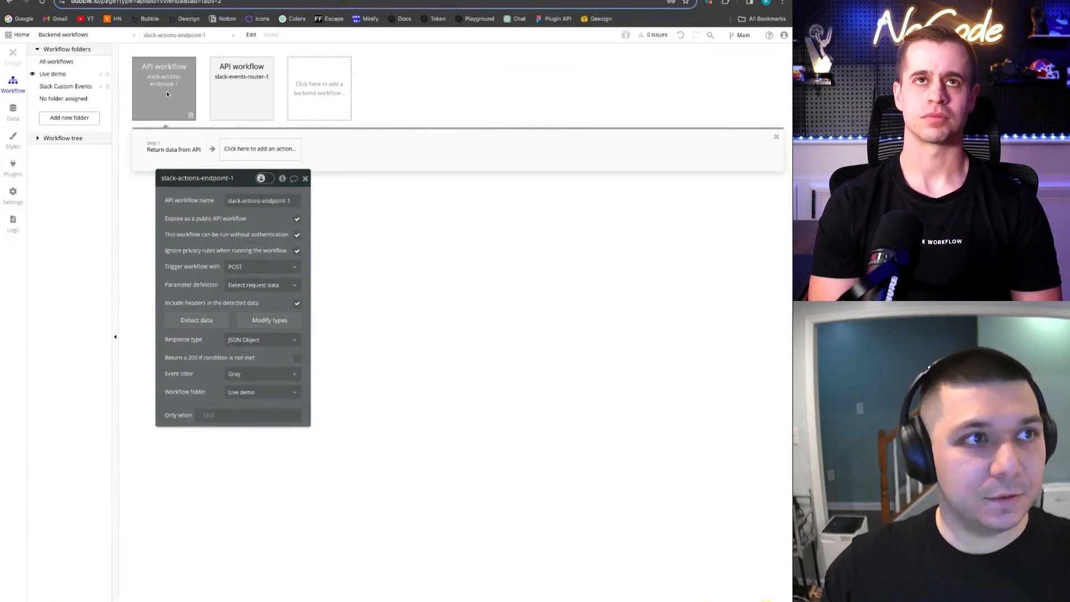
{"action": "left_click", "coordinate": [168, 149]}
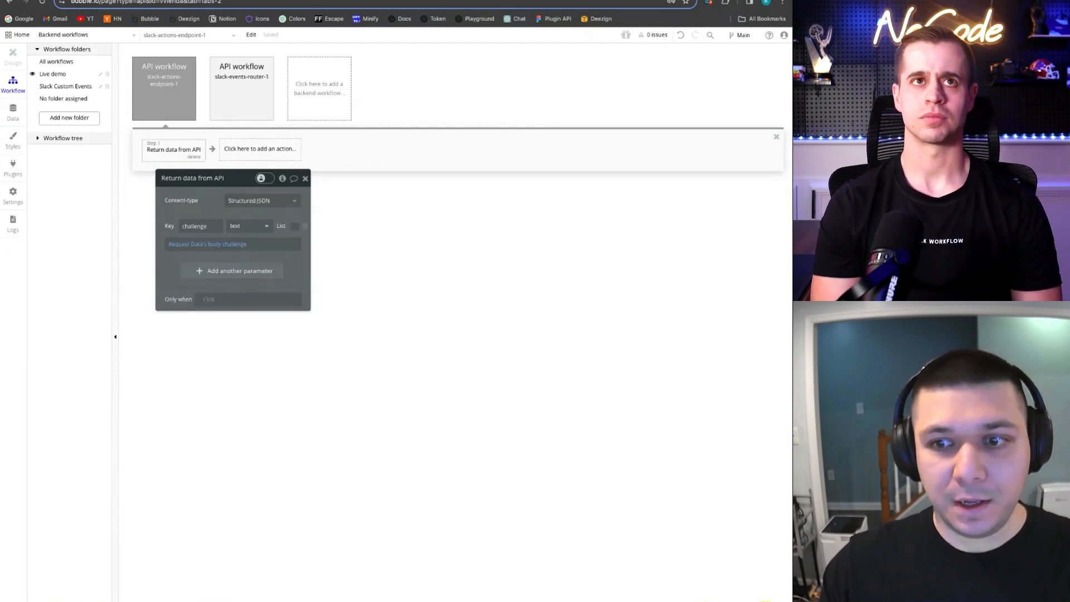
{"action": "left_click", "coordinate": [263, 148]}
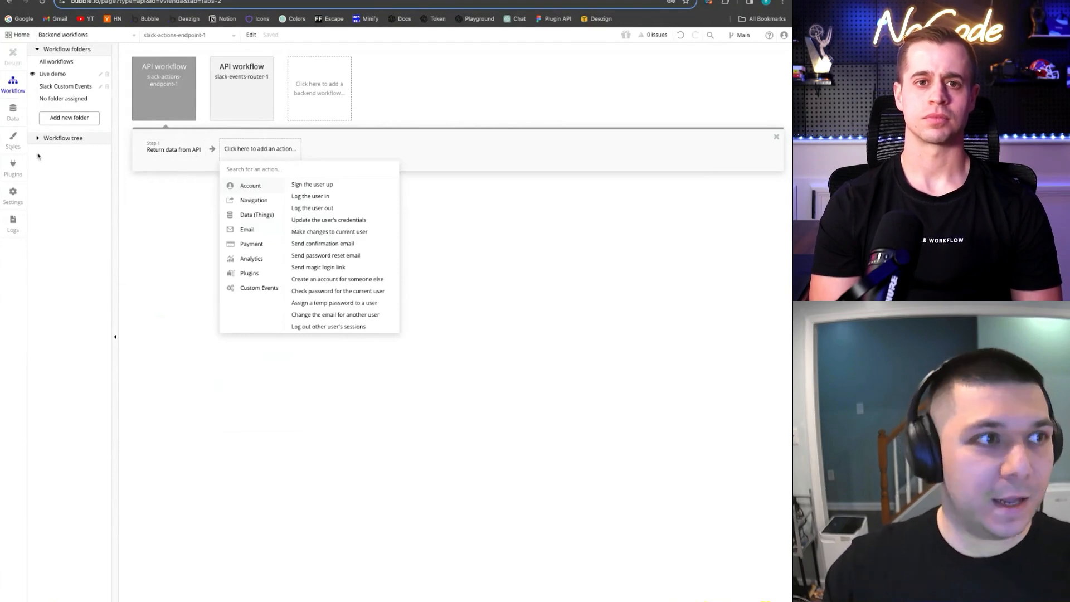
{"action": "left_click", "coordinate": [2, 172]}
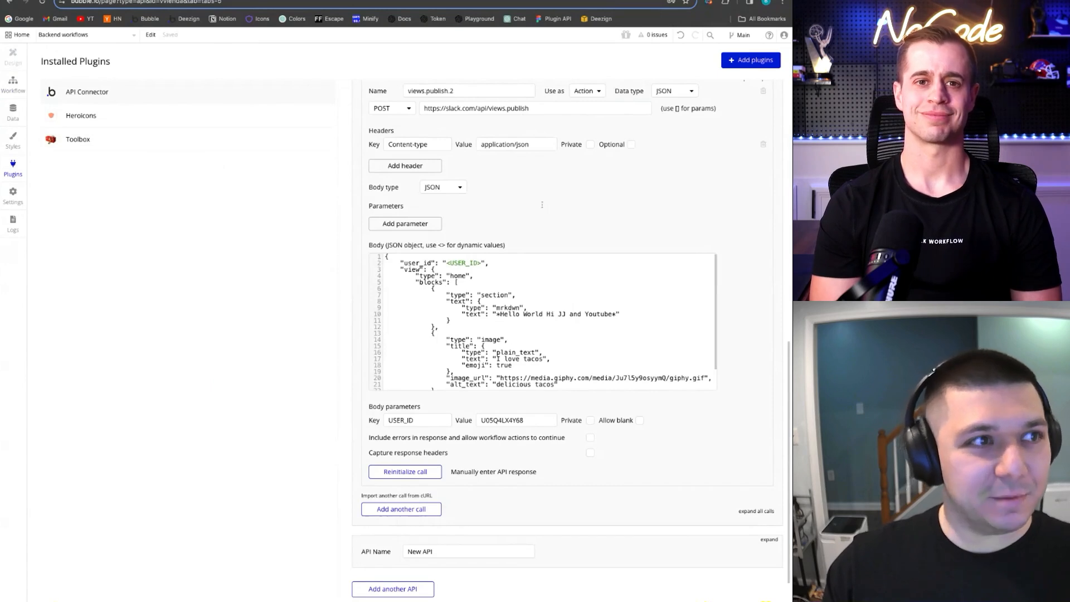
{"action": "scroll", "coordinate": [520, 187], "scroll_direction": "up", "scroll_amount": 1}
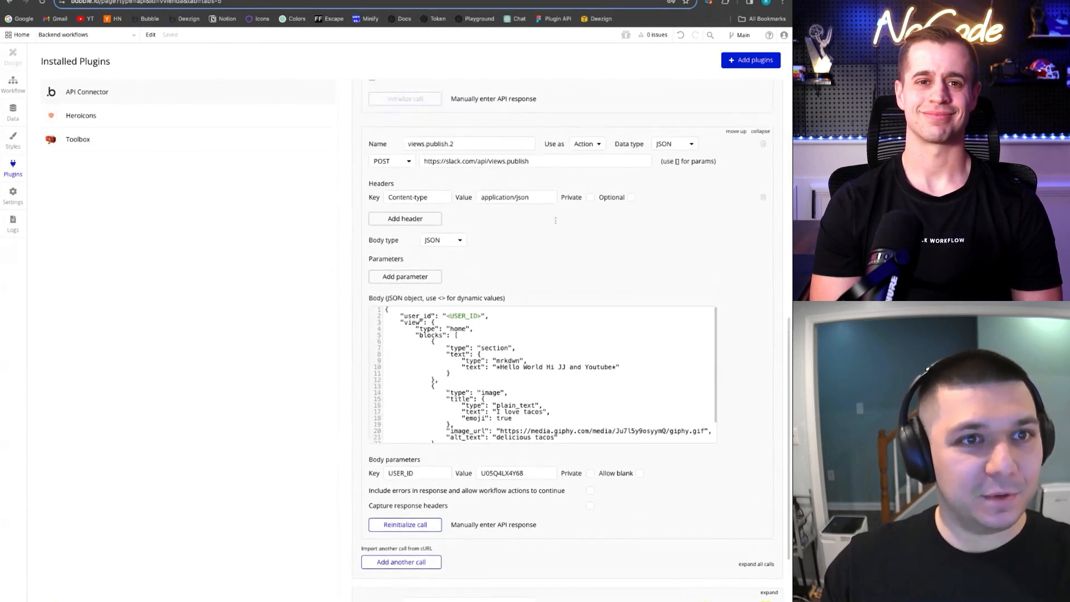
{"action": "left_click", "coordinate": [13, 84]}
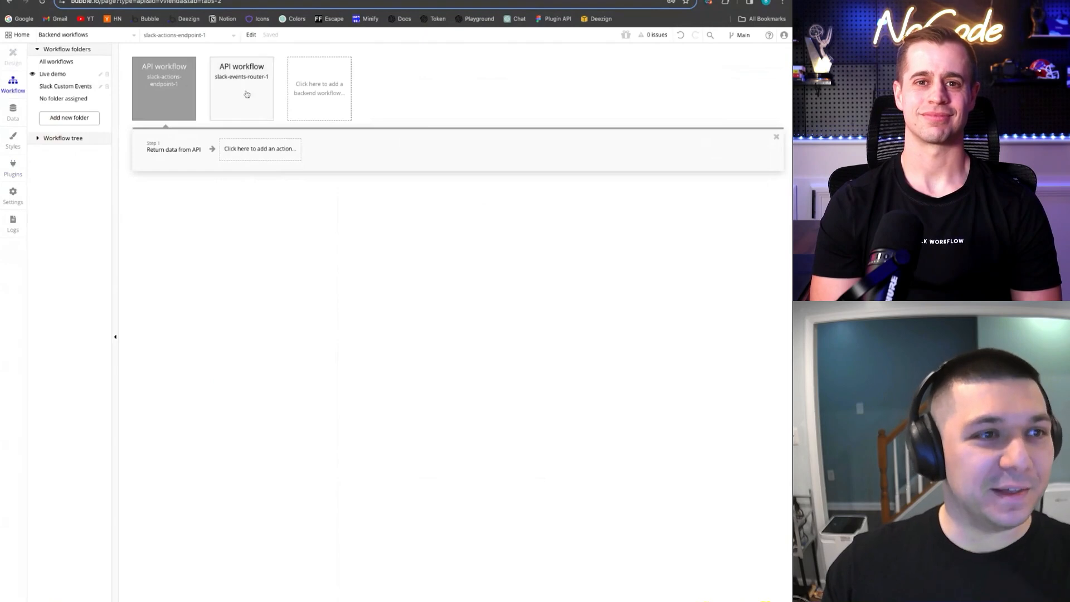
Add a 'Call Self - Slack Events Router 2' action as the workflow's second step
{"action": "left_click", "coordinate": [273, 156]}
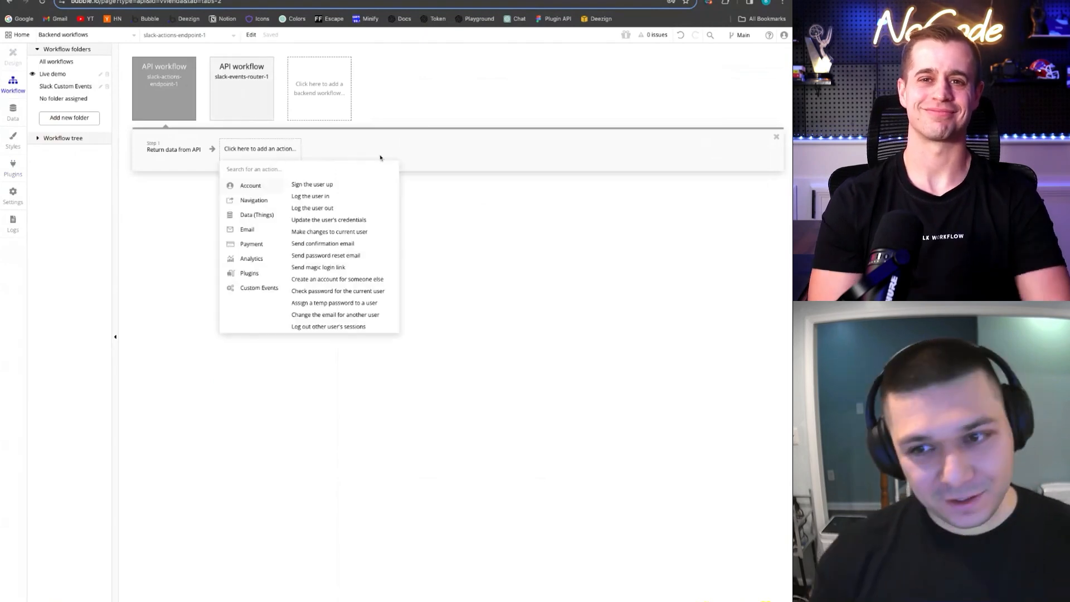
{"action": "type", "text": "call"}
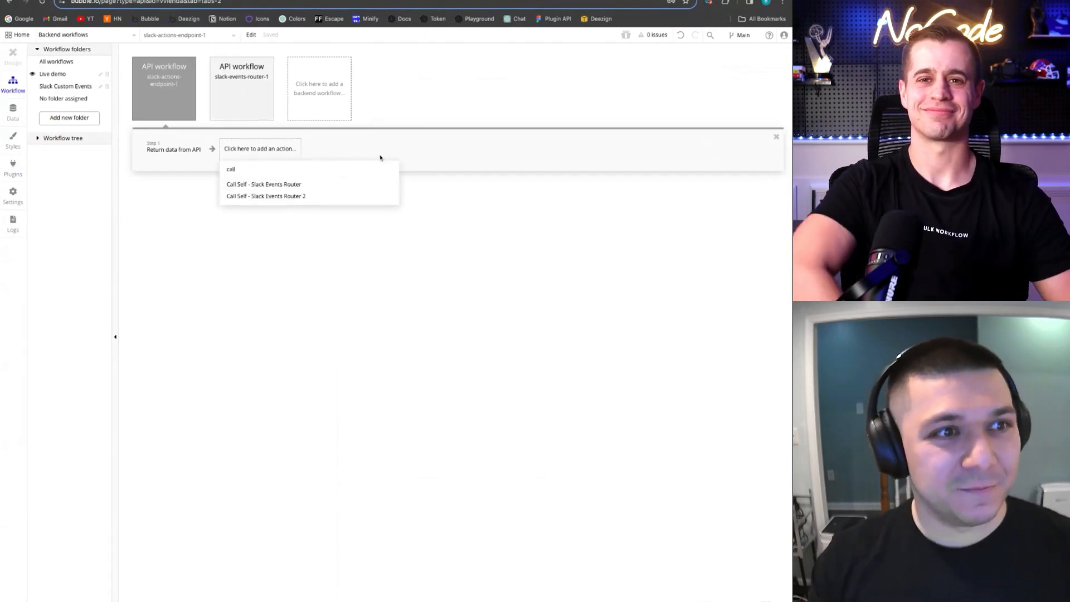
{"action": "left_click", "coordinate": [258, 197]}
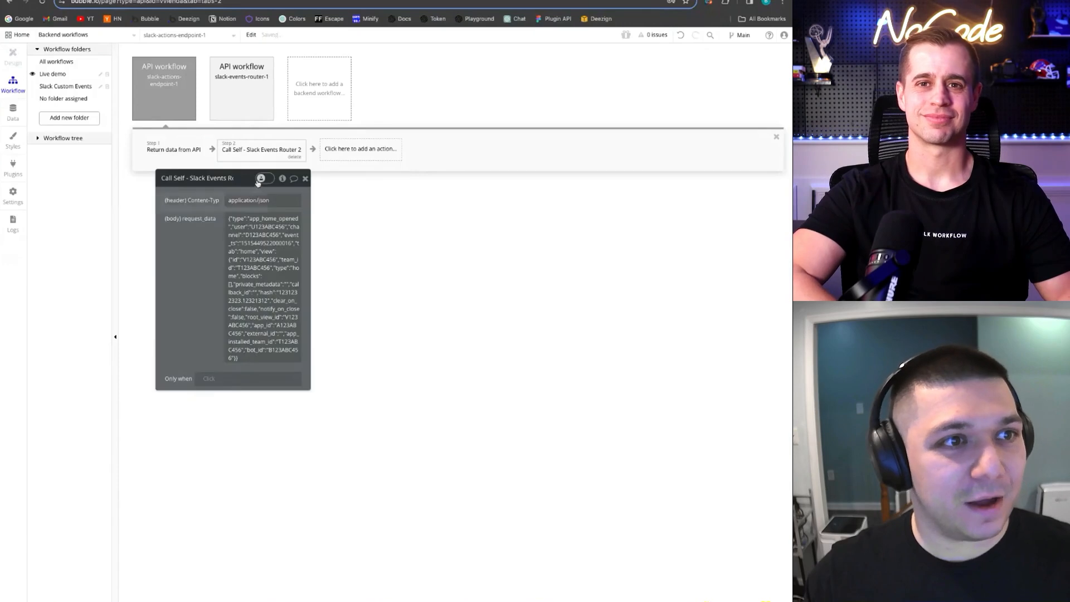
{"action": "left_click", "coordinate": [12, 111]}
{"action": "left_click", "coordinate": [13, 166]}
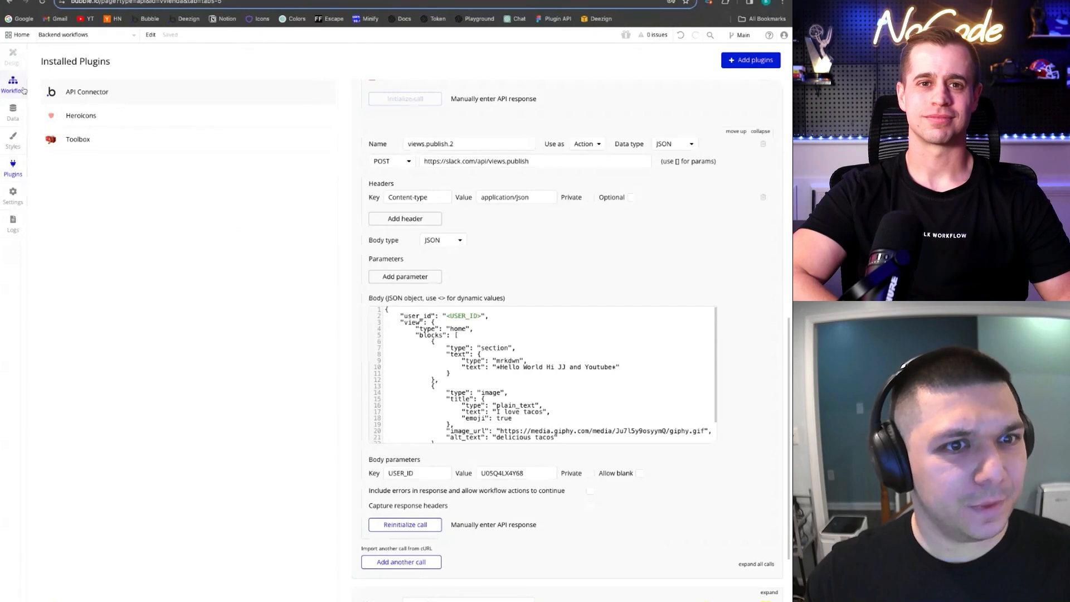
Collapse Slack - Demo 2 and expand Call Self's Slack Events Router 2 call, selecting its name
{"action": "scroll", "coordinate": [498, 224], "scroll_direction": "up", "scroll_amount": 6}
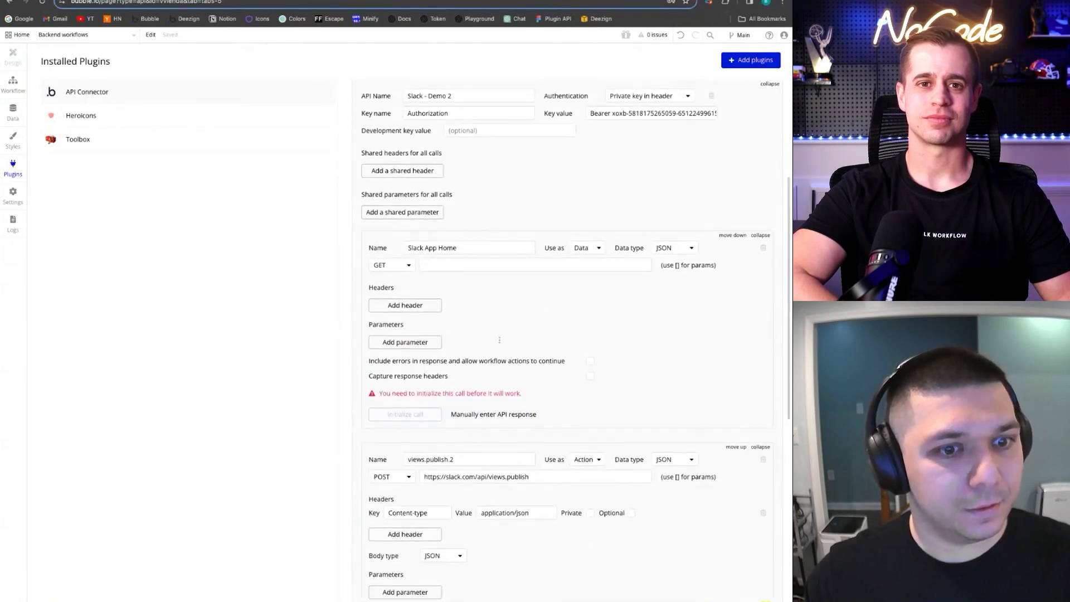
{"action": "scroll", "coordinate": [499, 340], "scroll_direction": "down", "scroll_amount": 3}
{"action": "scroll", "coordinate": [659, 271], "scroll_direction": "up", "scroll_amount": 7}
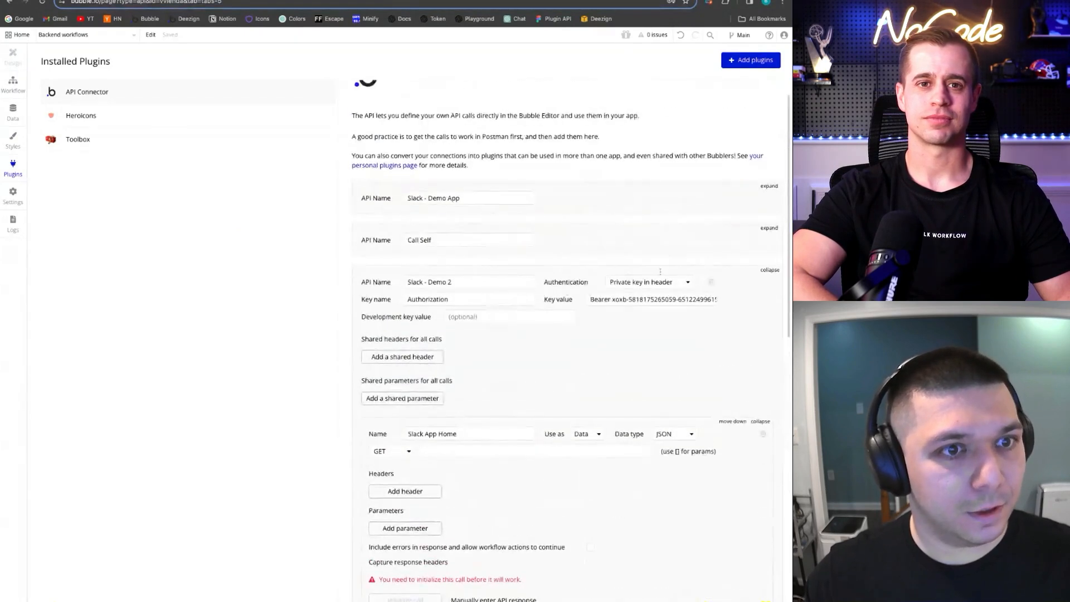
{"action": "left_click", "coordinate": [769, 269]}
{"action": "left_click", "coordinate": [770, 259]}
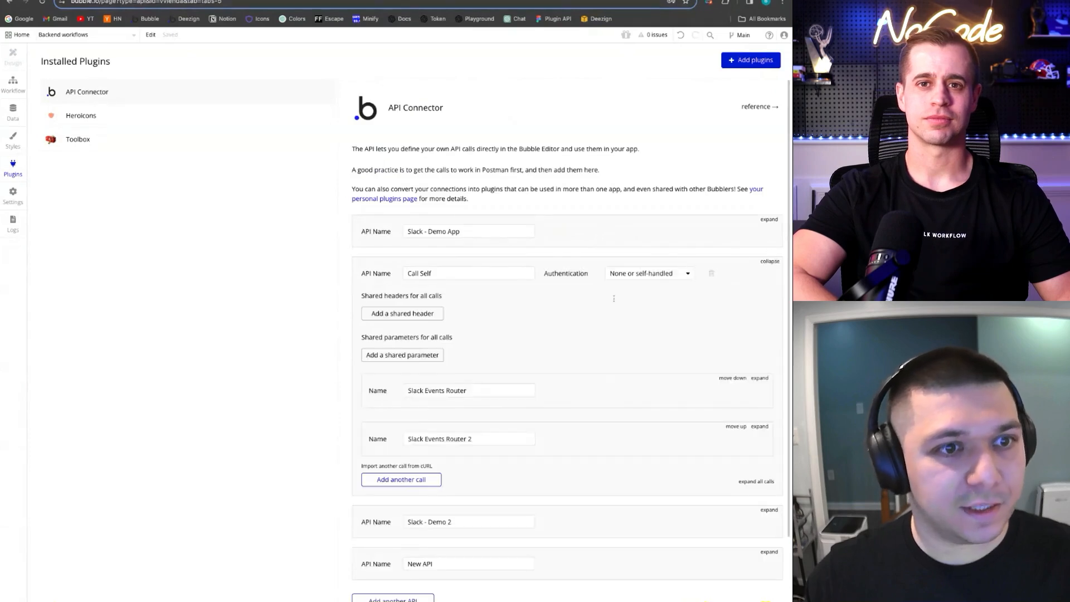
{"action": "left_click", "coordinate": [759, 426]}
{"action": "scroll", "coordinate": [760, 427], "scroll_direction": "down", "scroll_amount": 4}
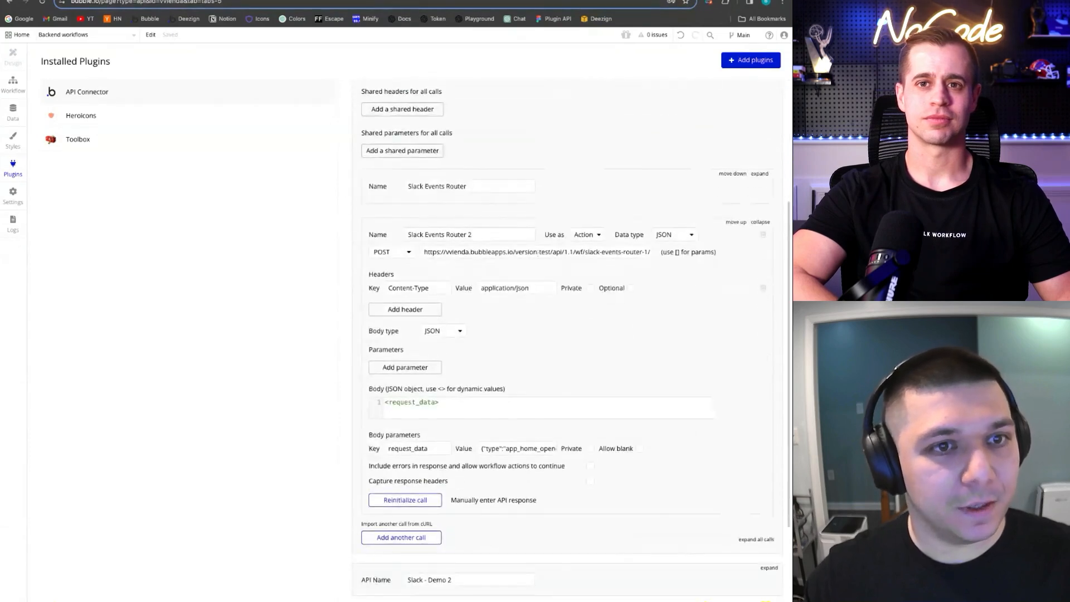
{"action": "triple_click", "coordinate": [480, 234]}
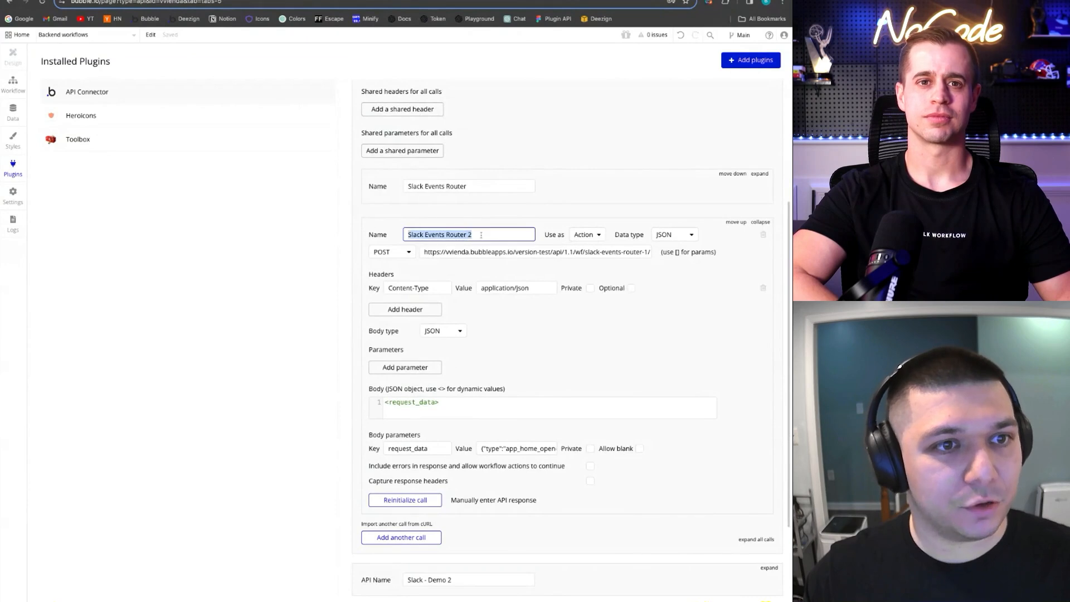
Replace the step's request_data sample text with Request Data's raw body text
{"action": "left_click", "coordinate": [7, 93]}
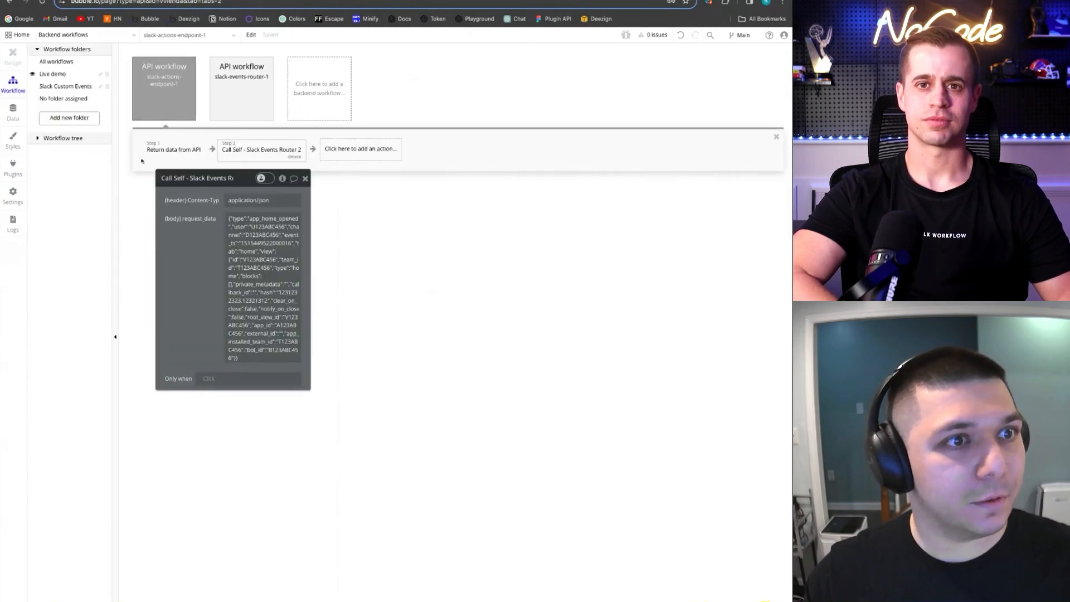
{"action": "left_click", "coordinate": [268, 215]}
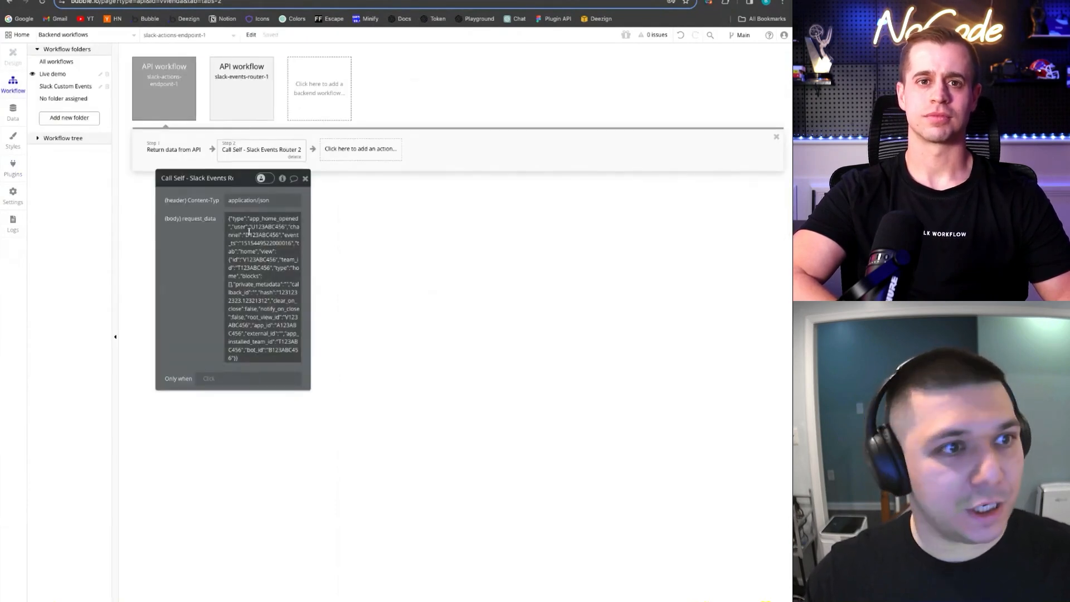
{"action": "key", "text": "ctrl+a"}
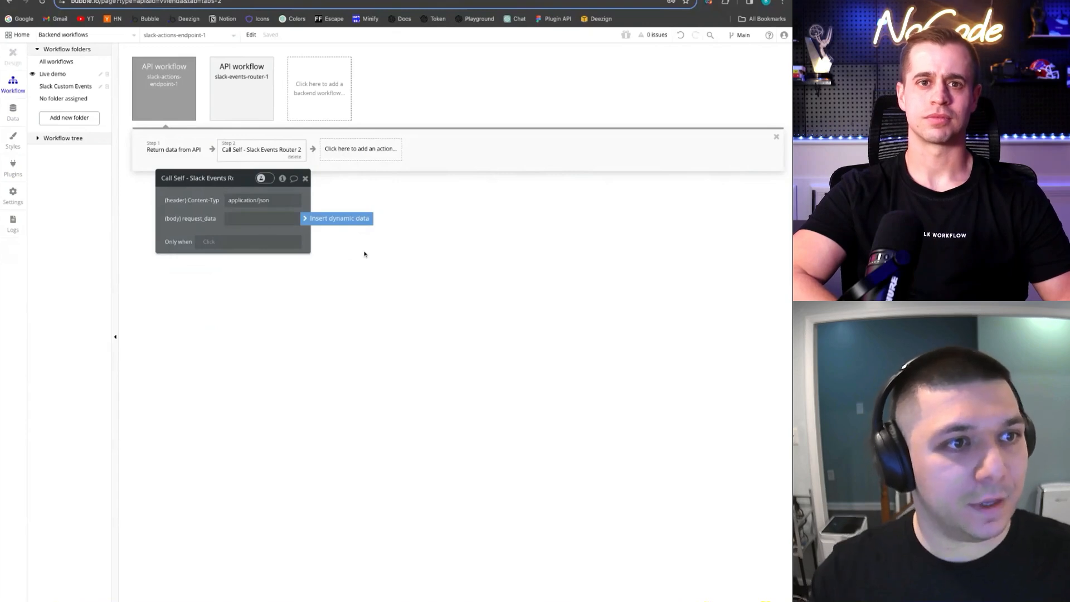
{"action": "left_click", "coordinate": [325, 218]}
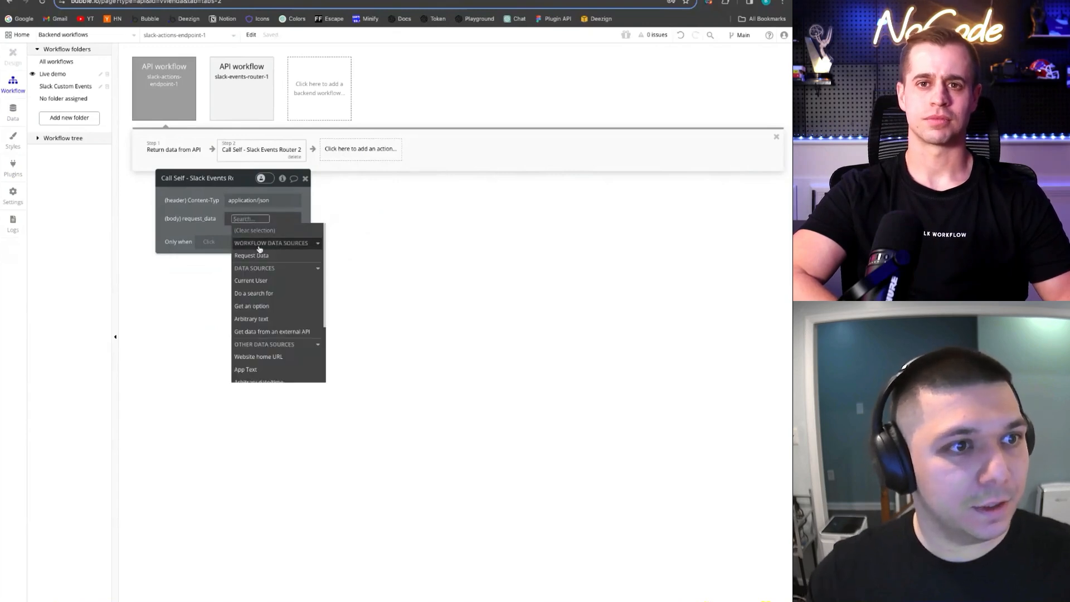
{"action": "left_click", "coordinate": [257, 256]}
{"action": "type", "text": "raw"}
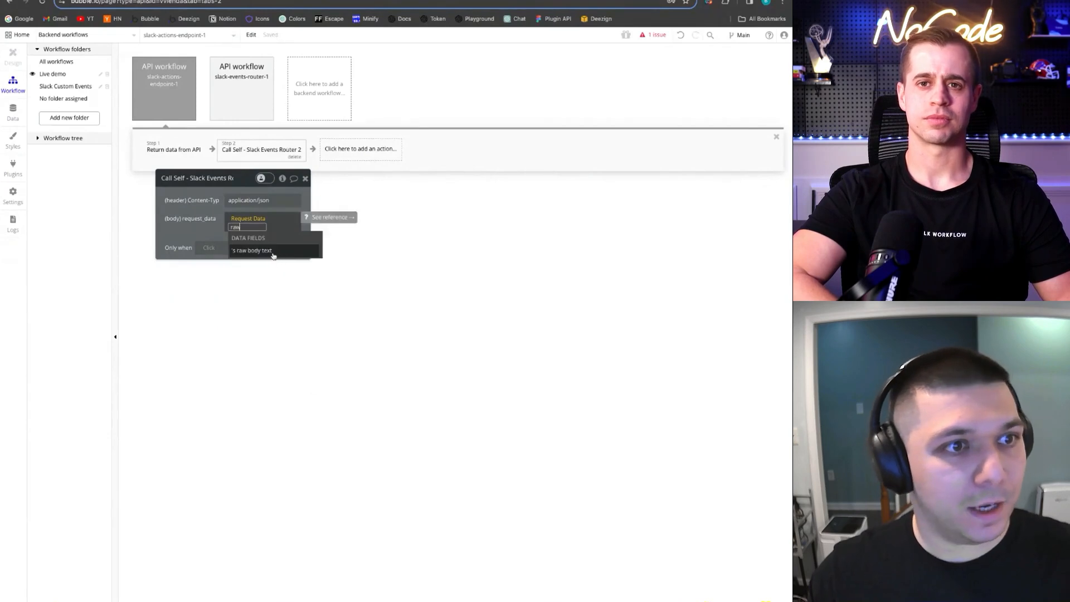
{"action": "left_click", "coordinate": [272, 254]}
{"action": "left_click", "coordinate": [191, 226]}
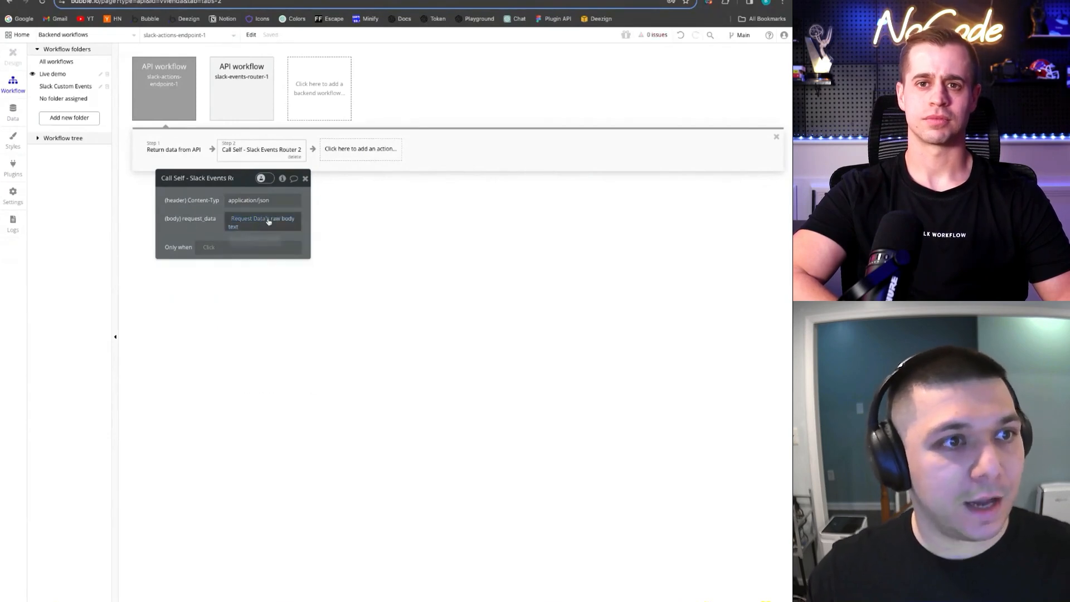
Review the slack-actions-endpoint-1 settings, its Return data from API step, and the Call Self step
{"action": "left_click", "coordinate": [150, 86]}
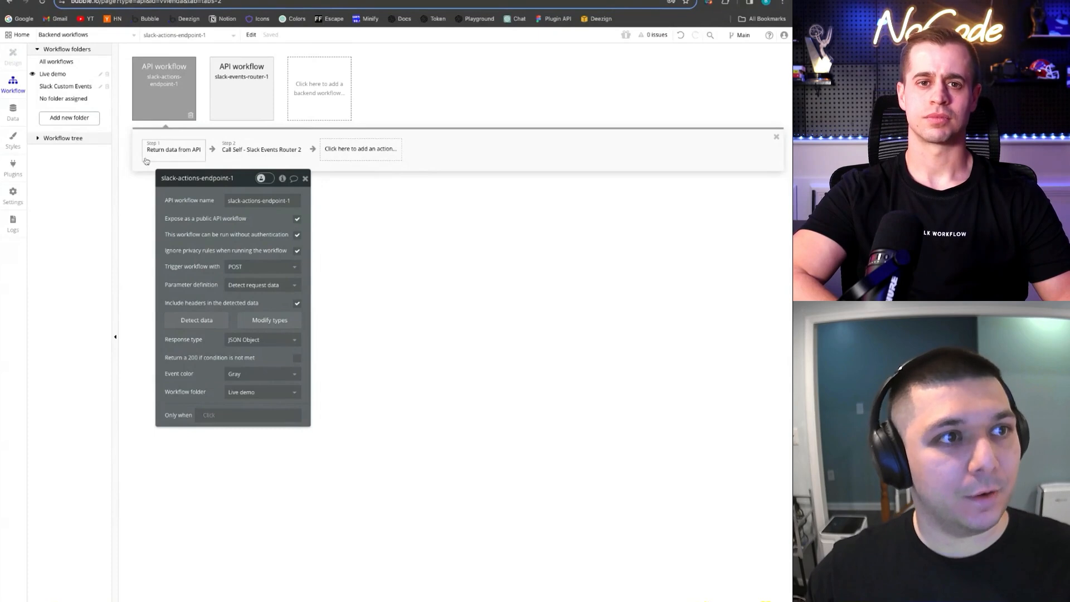
{"action": "left_click", "coordinate": [167, 155]}
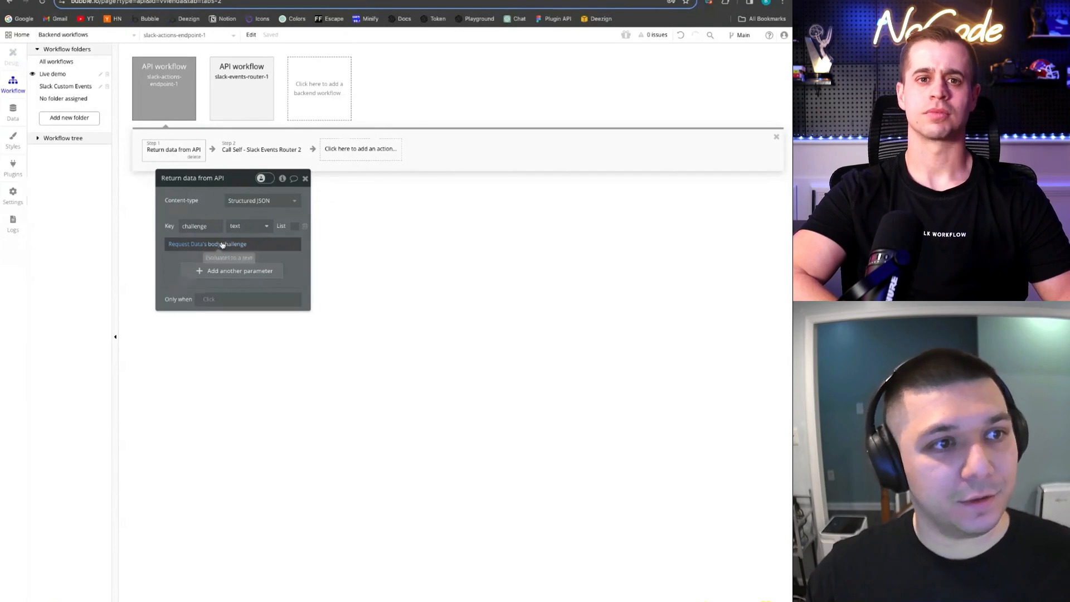
{"action": "left_click_drag", "start_coordinate": [204, 185], "coordinate": [200, 186]}
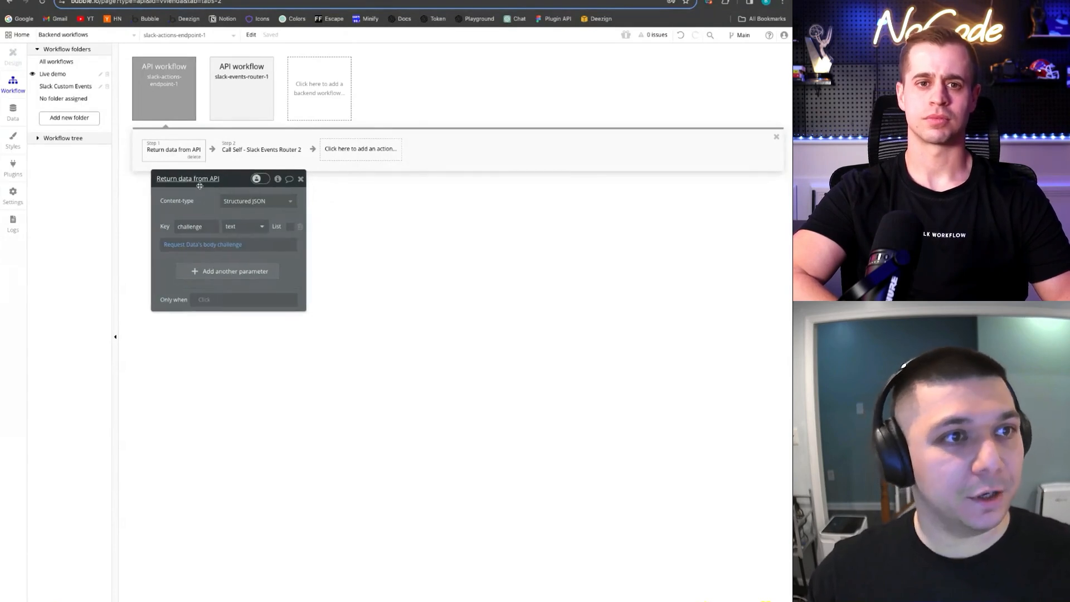
{"action": "left_click", "coordinate": [248, 149]}
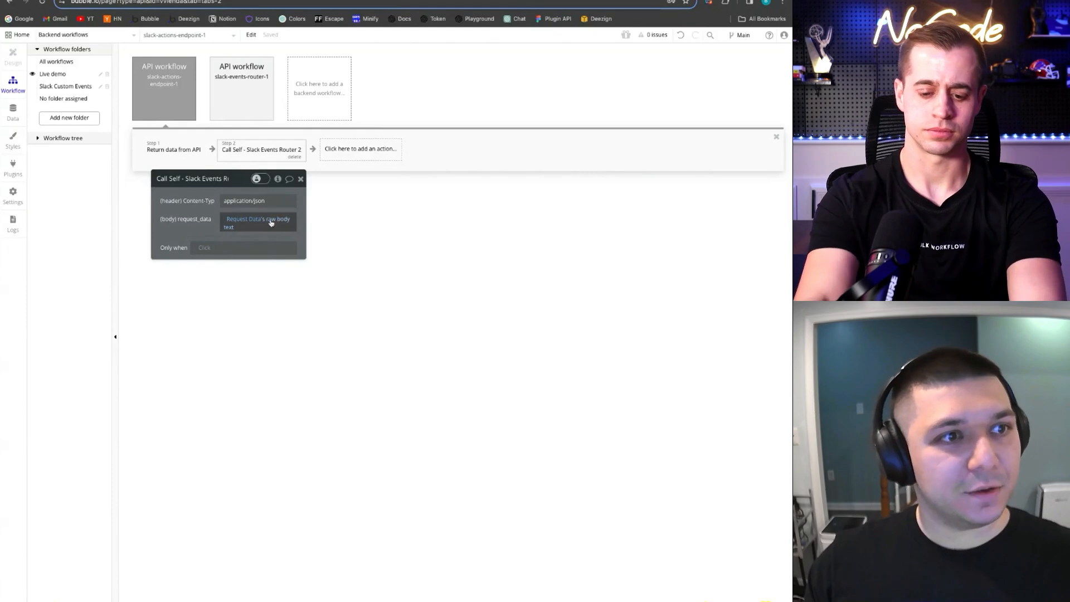
Check the endpoint path in the Slack Events Router 2 URL, then open slack-events-router-1's settings
{"action": "left_click", "coordinate": [9, 178]}
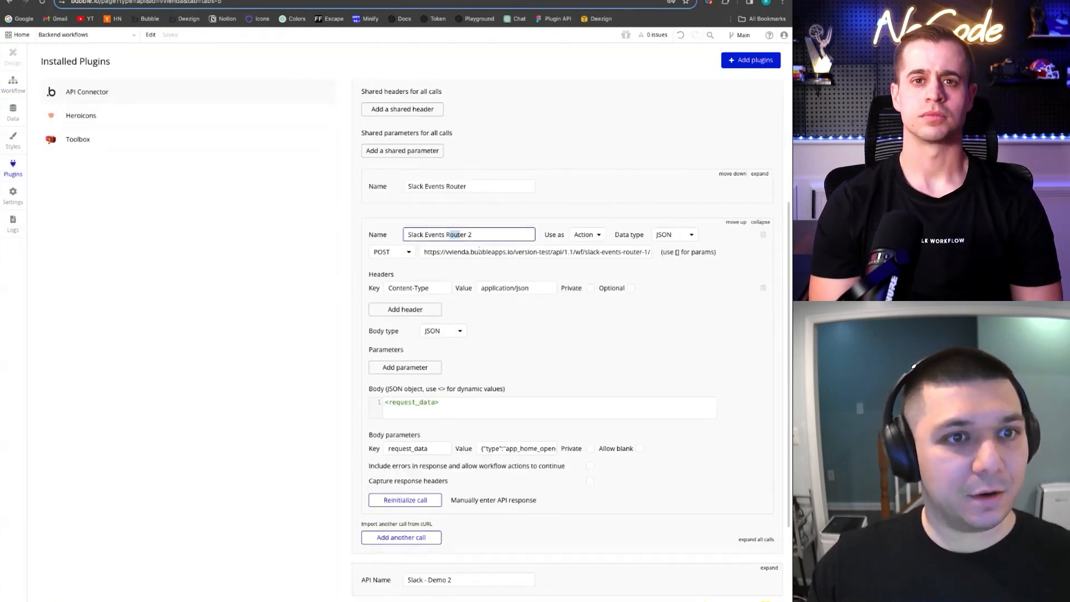
{"action": "left_click", "coordinate": [471, 251]}
{"action": "key", "text": "shift+End"}
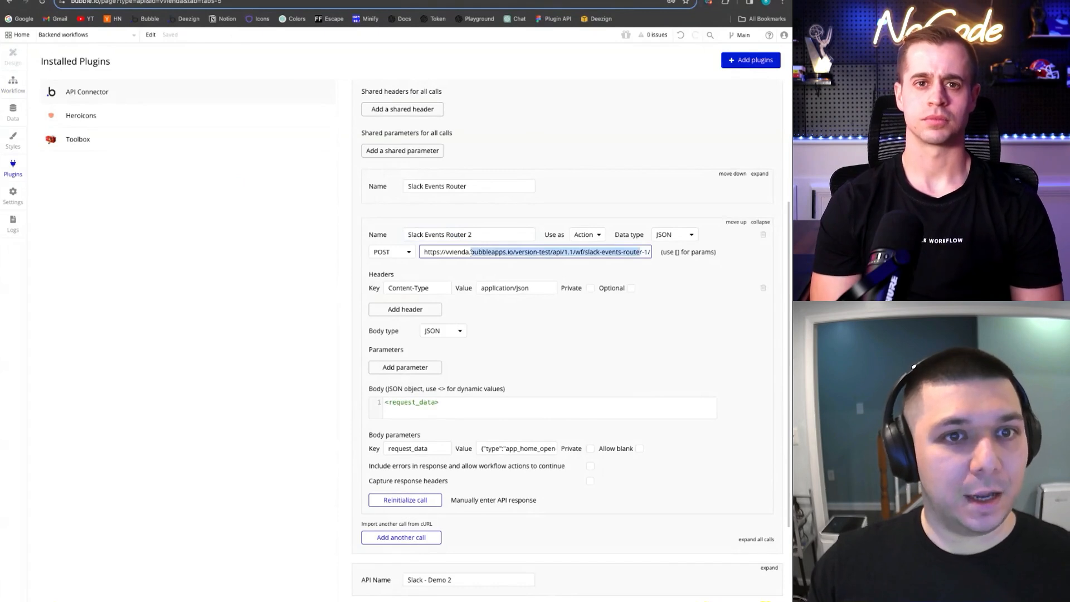
{"action": "left_click", "coordinate": [14, 84]}
{"action": "left_click", "coordinate": [214, 99]}
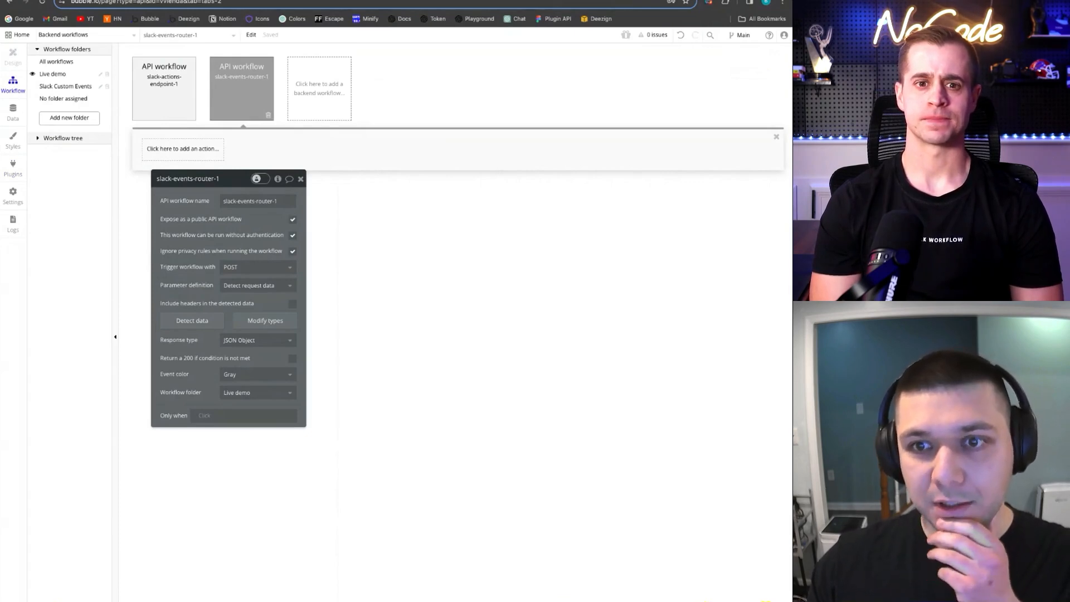
Detect data while reopening the Live-tutorial app Home in Slack, then save the captured request fields
{"action": "left_click", "coordinate": [209, 319]}
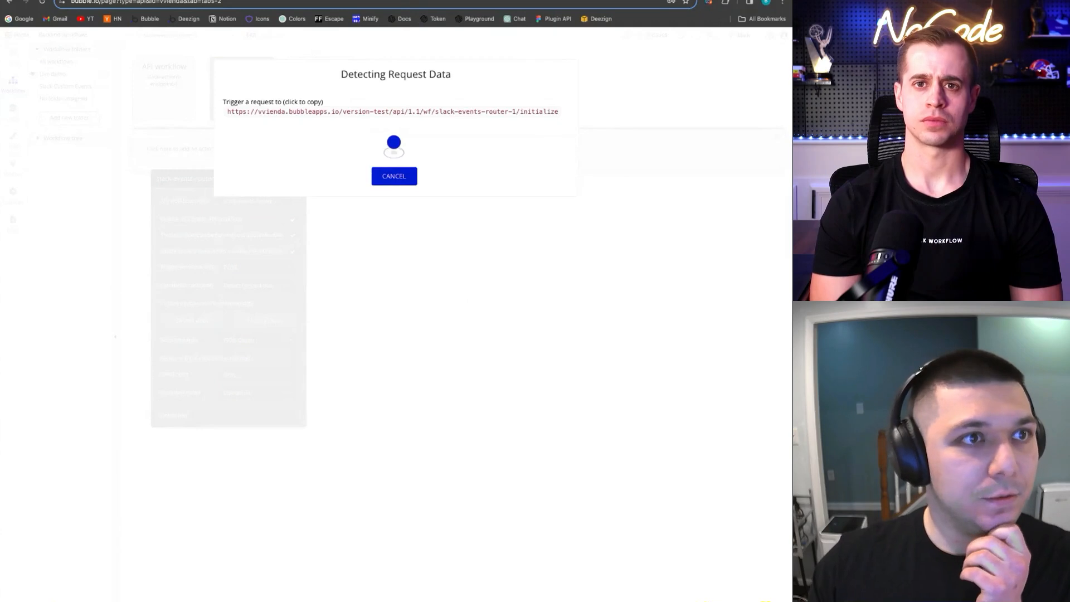
{"action": "left_click", "coordinate": [412, 0]}
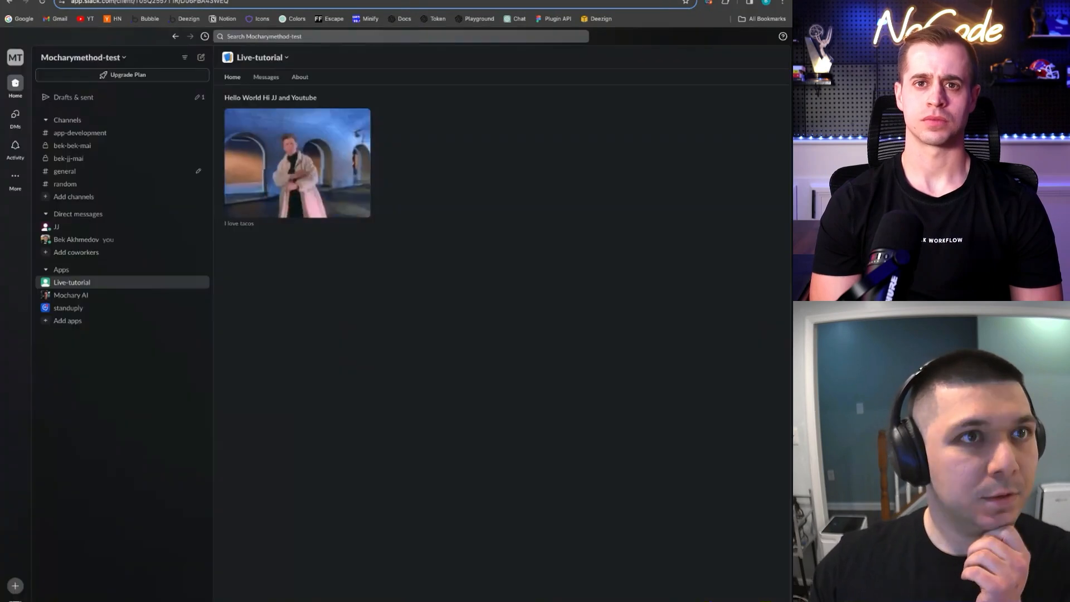
{"action": "left_click", "coordinate": [62, 173]}
{"action": "left_click", "coordinate": [83, 283]}
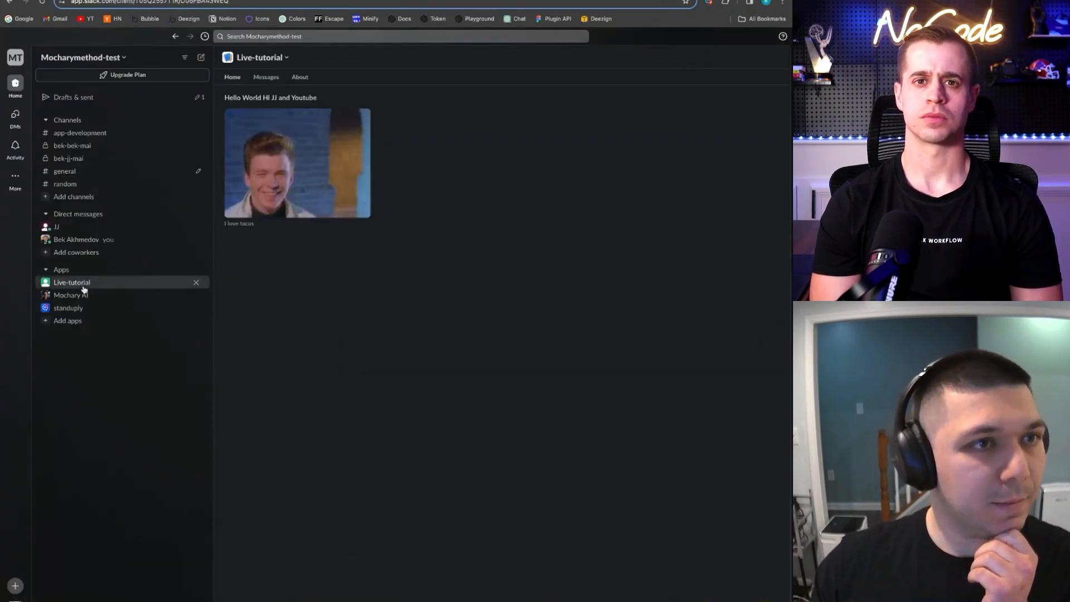
{"action": "left_click", "coordinate": [300, 0]}
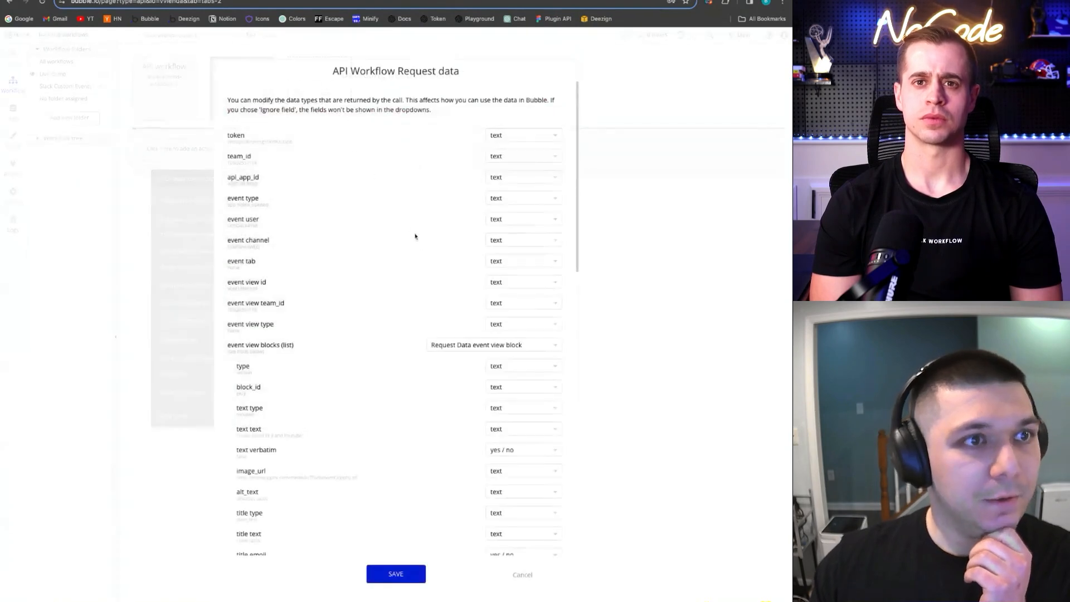
{"action": "scroll", "coordinate": [418, 231], "scroll_direction": "down", "scroll_amount": 8}
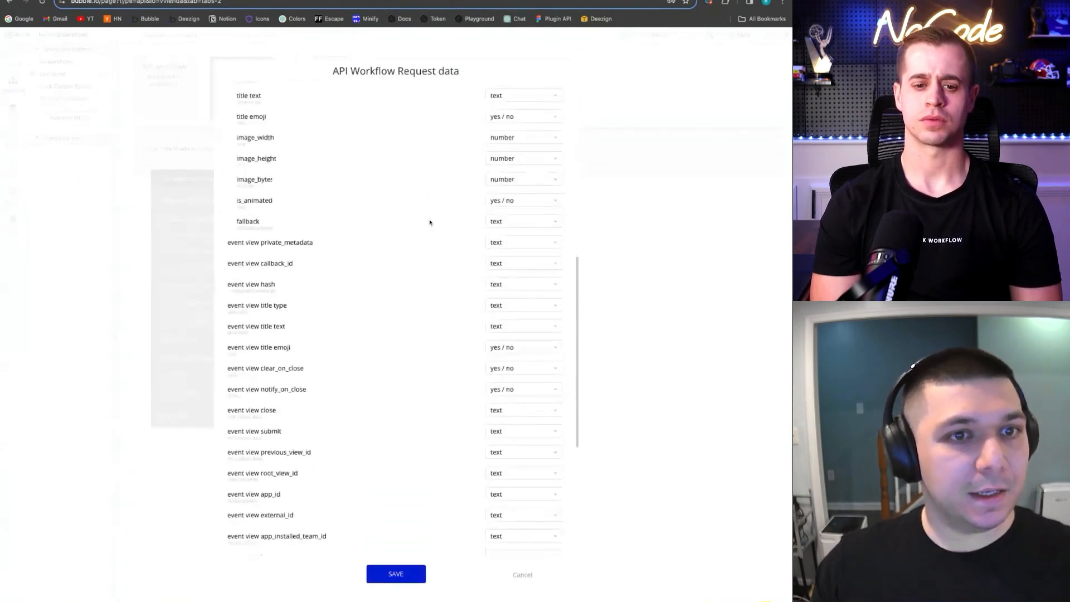
{"action": "scroll", "coordinate": [430, 222], "scroll_direction": "down", "scroll_amount": 5}
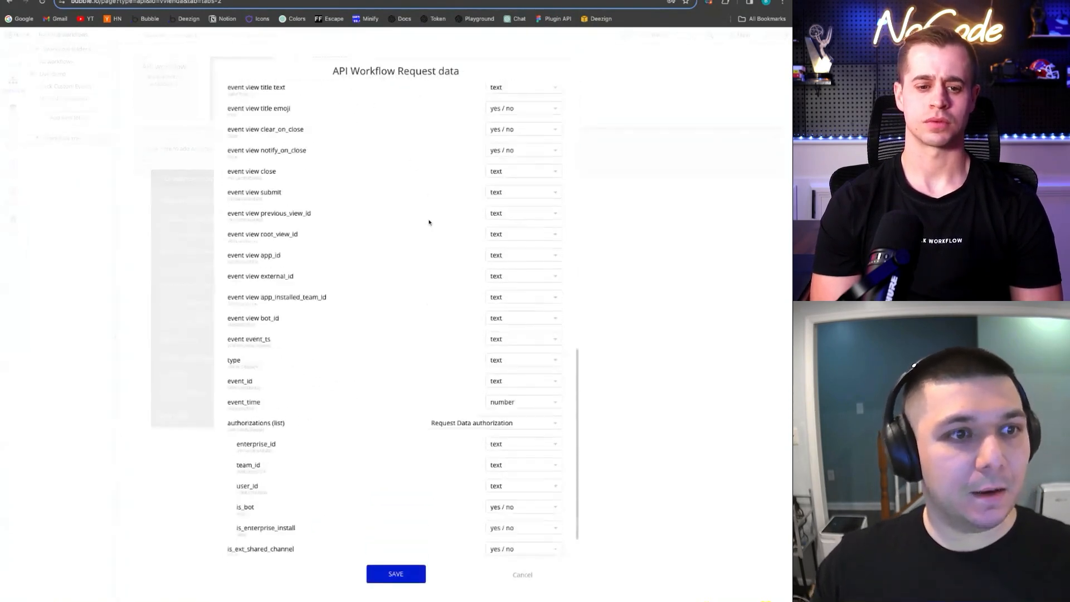
{"action": "left_click", "coordinate": [396, 574]}
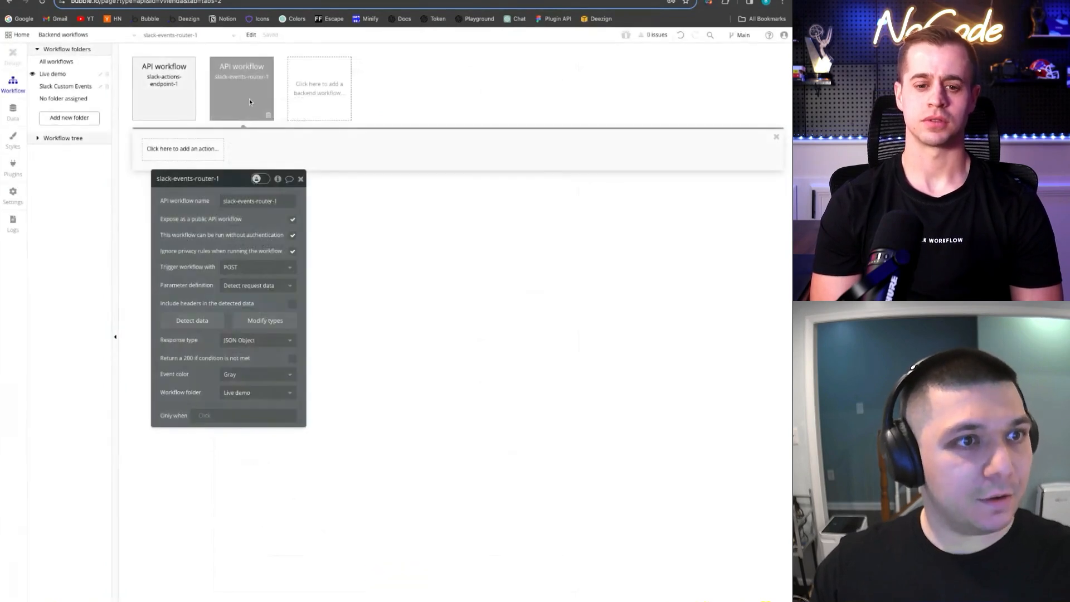
Delete '/initialize' from the end of the Slack Events Router 2 call URL
{"action": "left_click", "coordinate": [13, 167]}
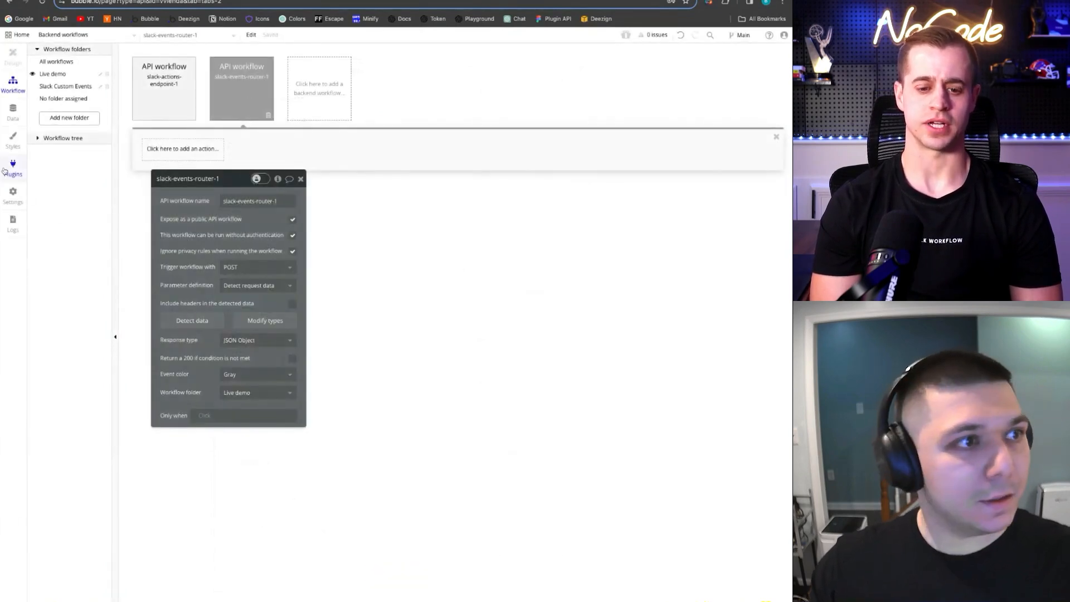
{"action": "left_click", "coordinate": [599, 252]}
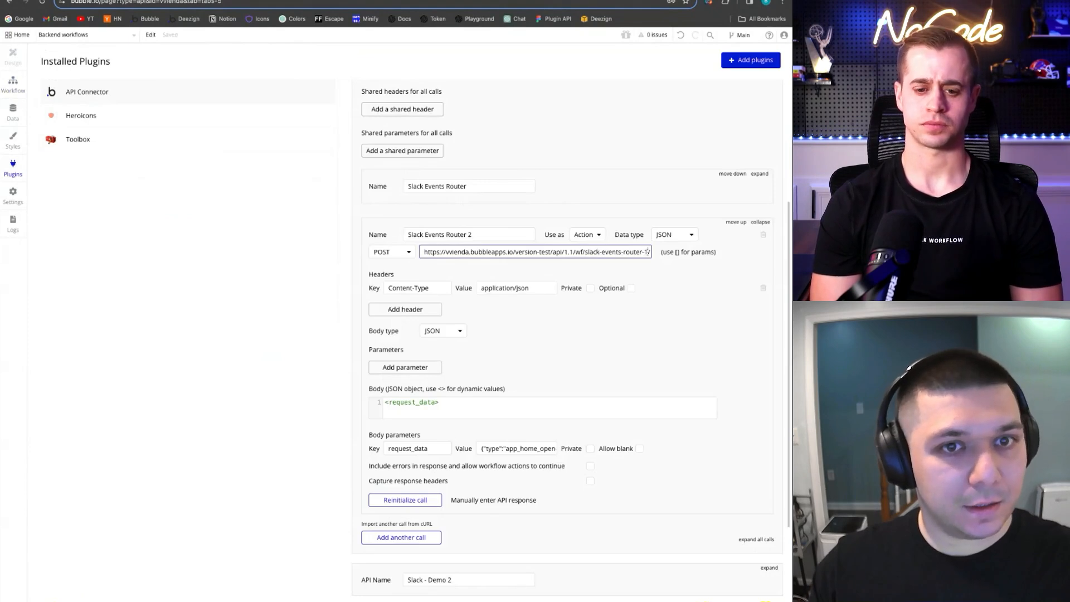
{"action": "left_click_drag", "start_coordinate": [648, 252], "coordinate": [683, 256]}
{"action": "key", "text": "BackSpace"}
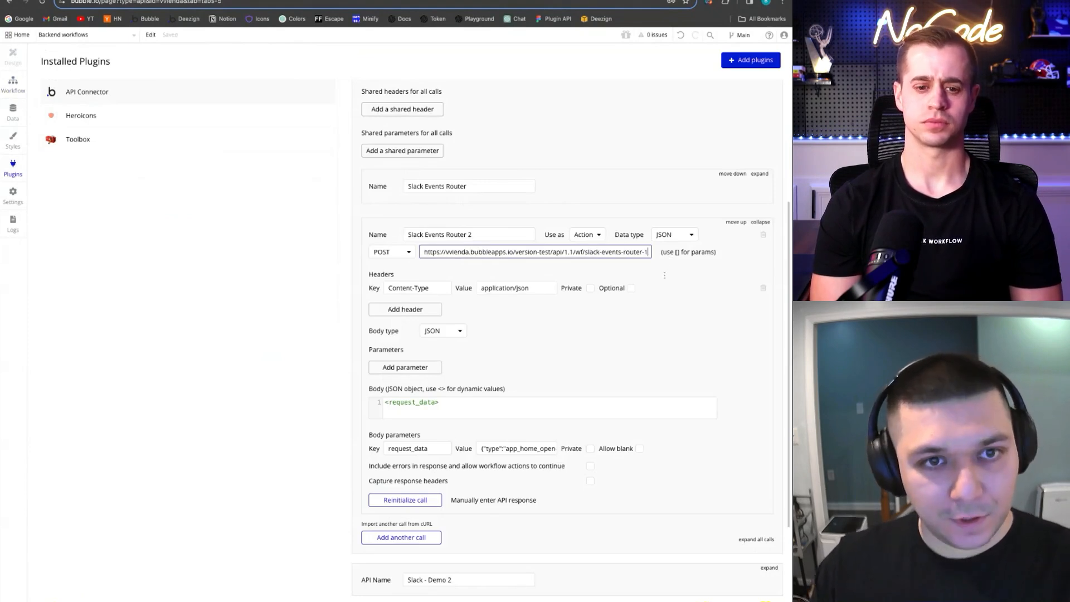
{"action": "left_click", "coordinate": [653, 260]}
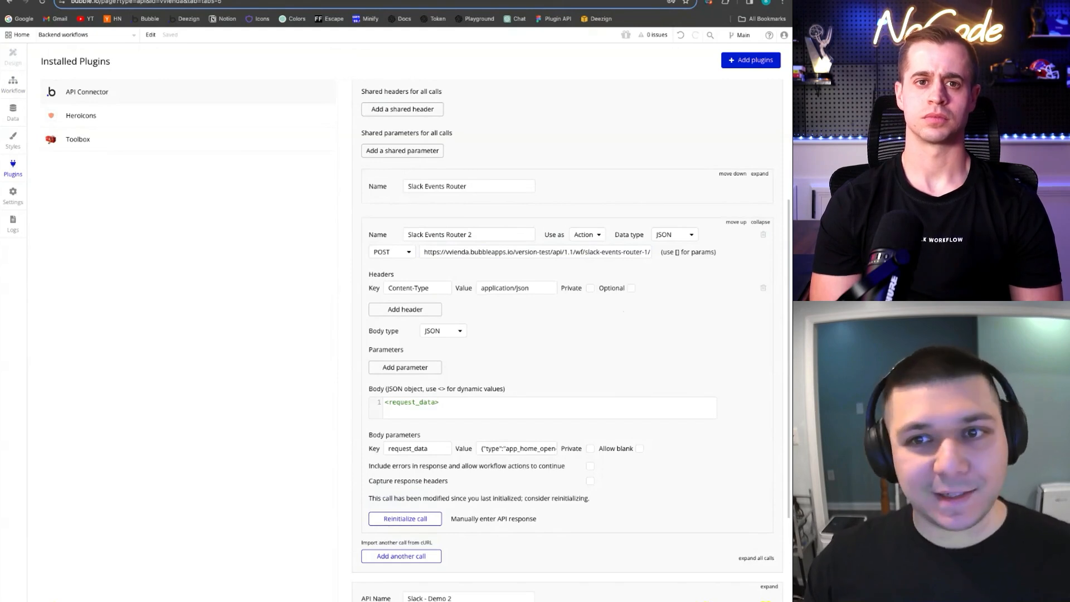
{"action": "left_click", "coordinate": [13, 84]}
Create a new custom backend event named 'views.publish'
{"action": "left_click", "coordinate": [320, 109]}
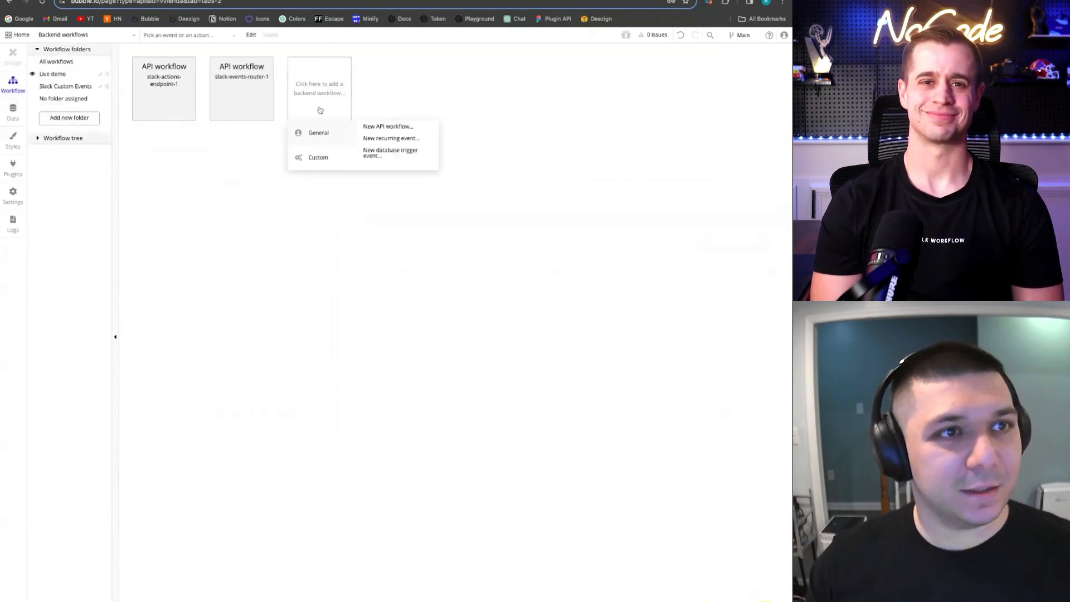
{"action": "mouse_move", "coordinate": [314, 157]}
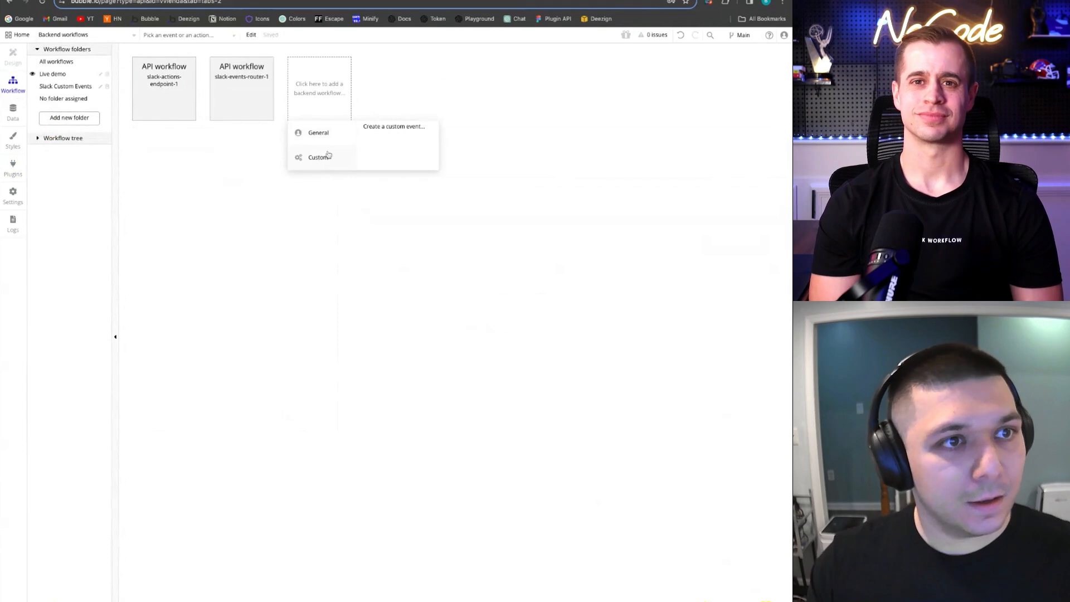
{"action": "left_click", "coordinate": [394, 128]}
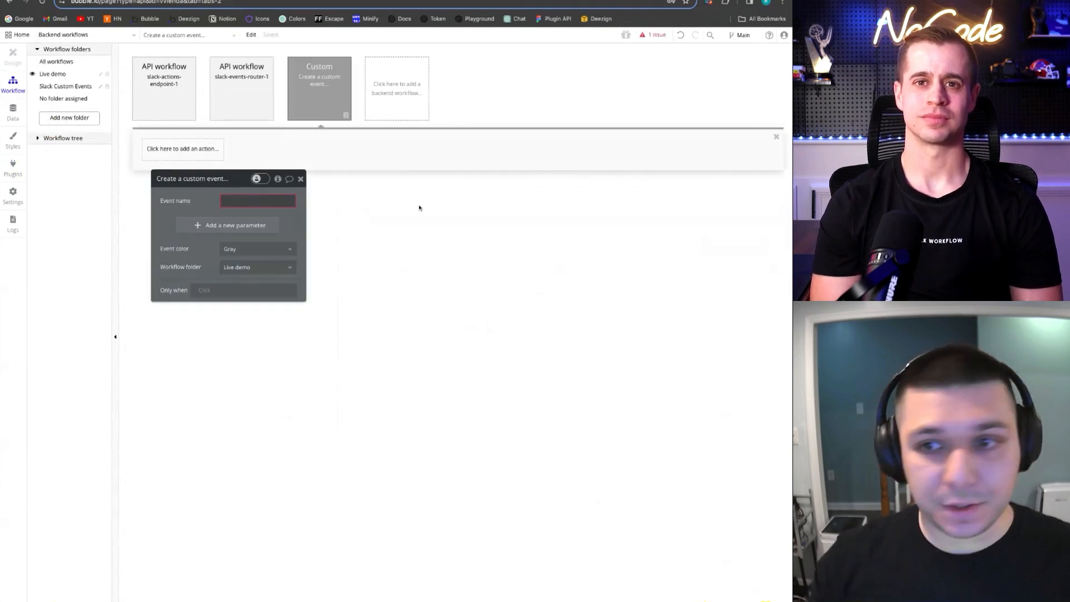
{"action": "type", "text": "view"}
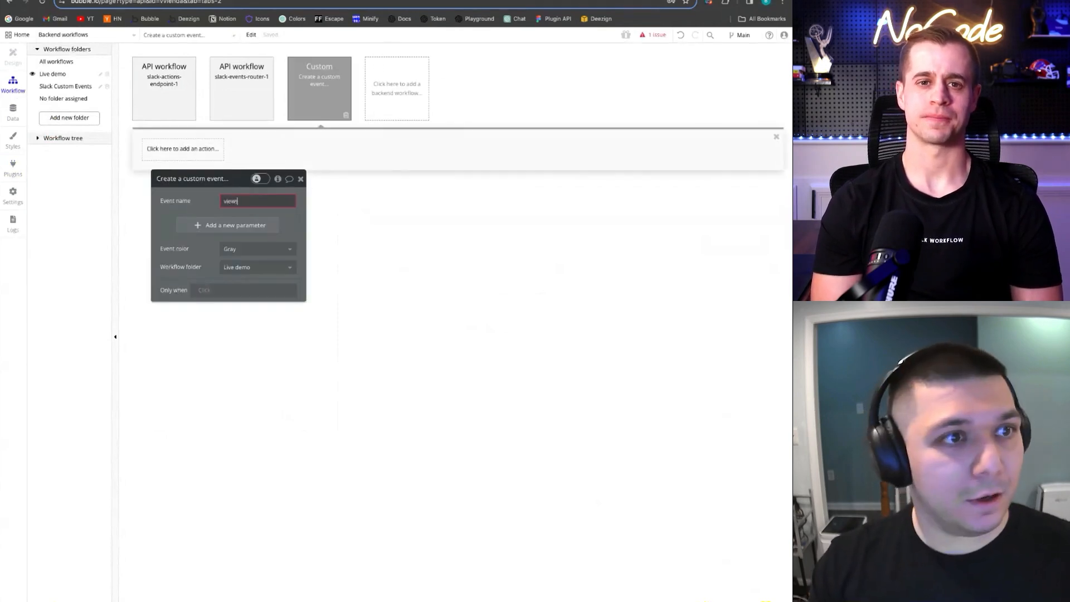
{"action": "type", "text": "s.publish.1"}
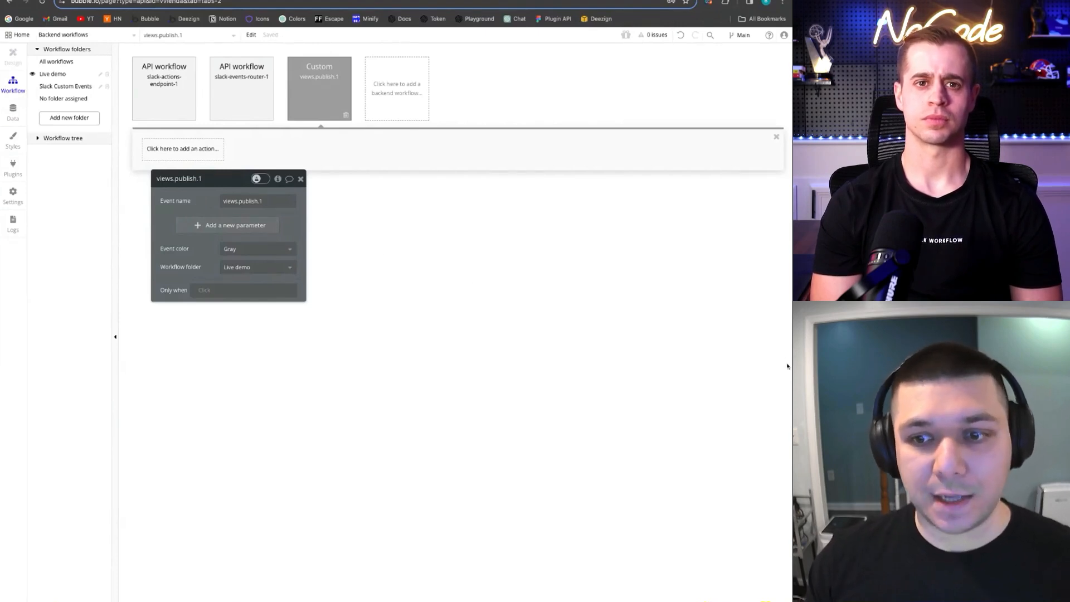
Add a 'user_id' parameter of type text to the views.publish.1 event
{"action": "left_click", "coordinate": [235, 225]}
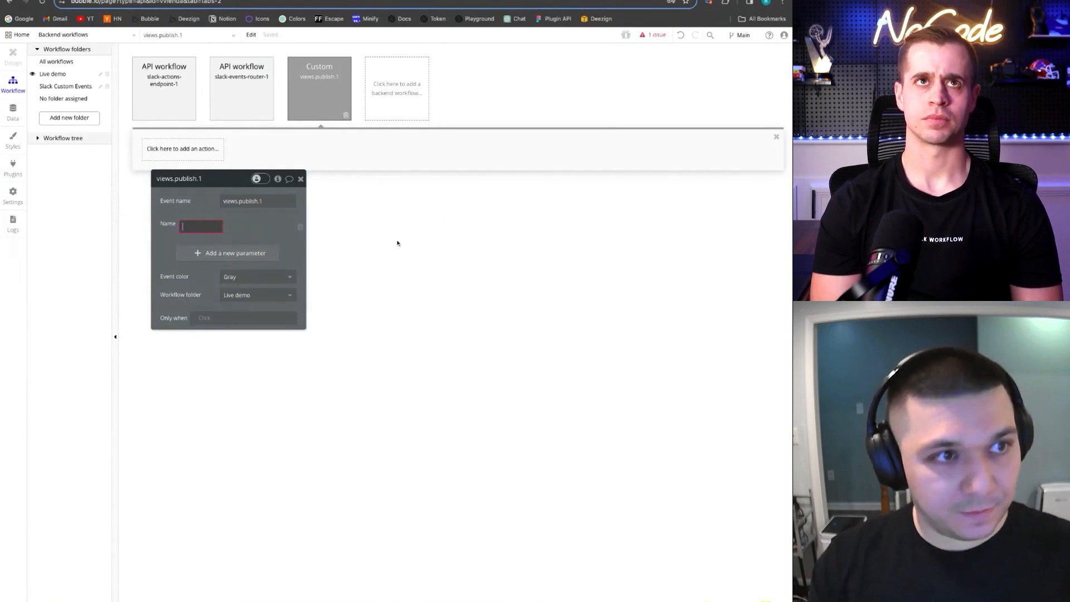
{"action": "type", "text": "u"}
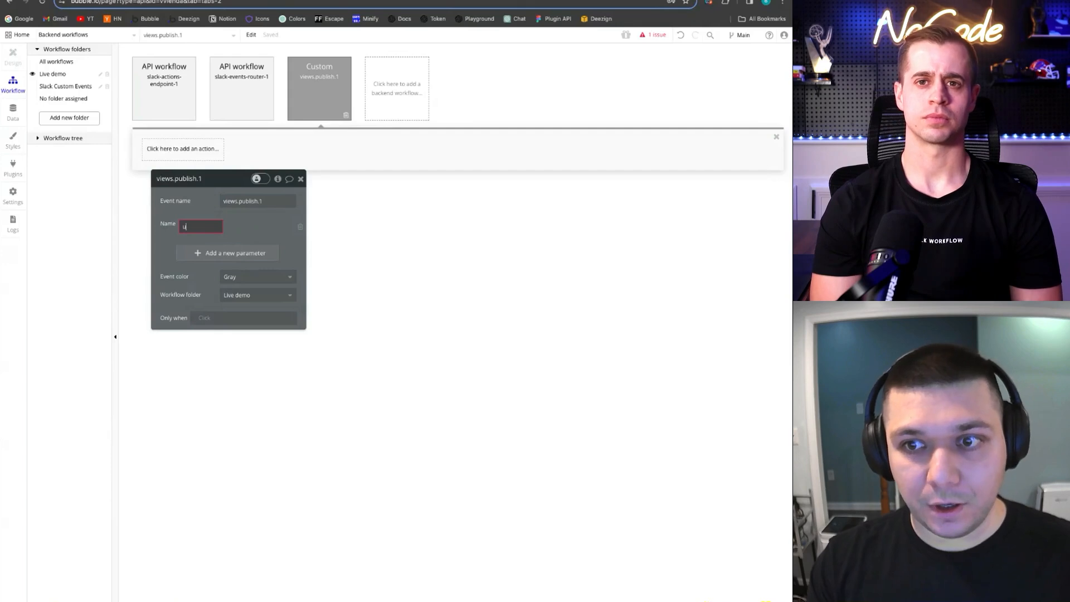
{"action": "type", "text": "ser_id"}
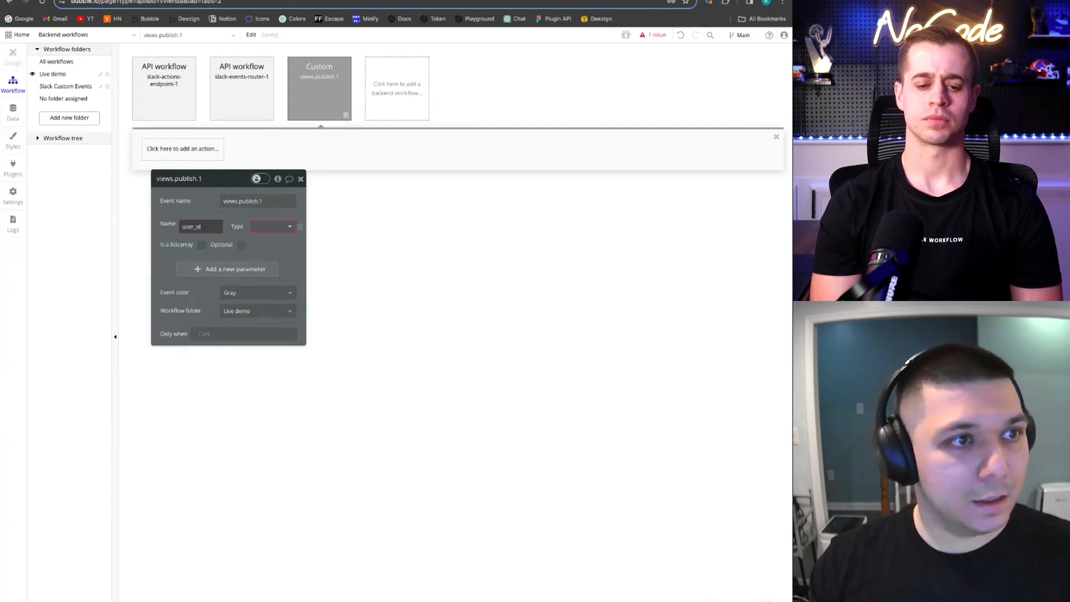
{"action": "left_click", "coordinate": [290, 226]}
{"action": "type", "text": "text"}
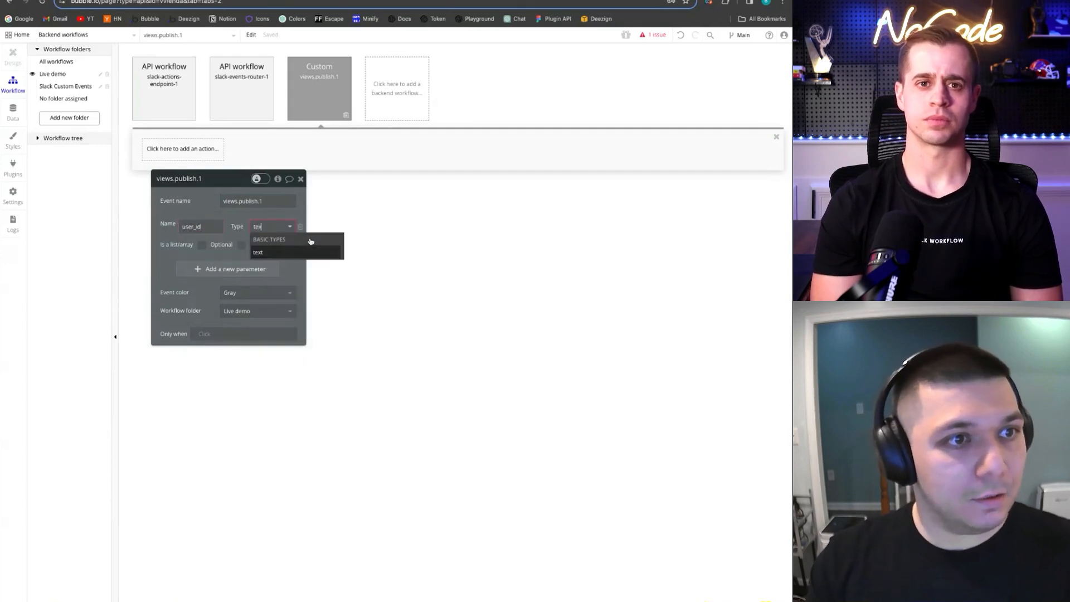
{"action": "key", "text": "Return"}
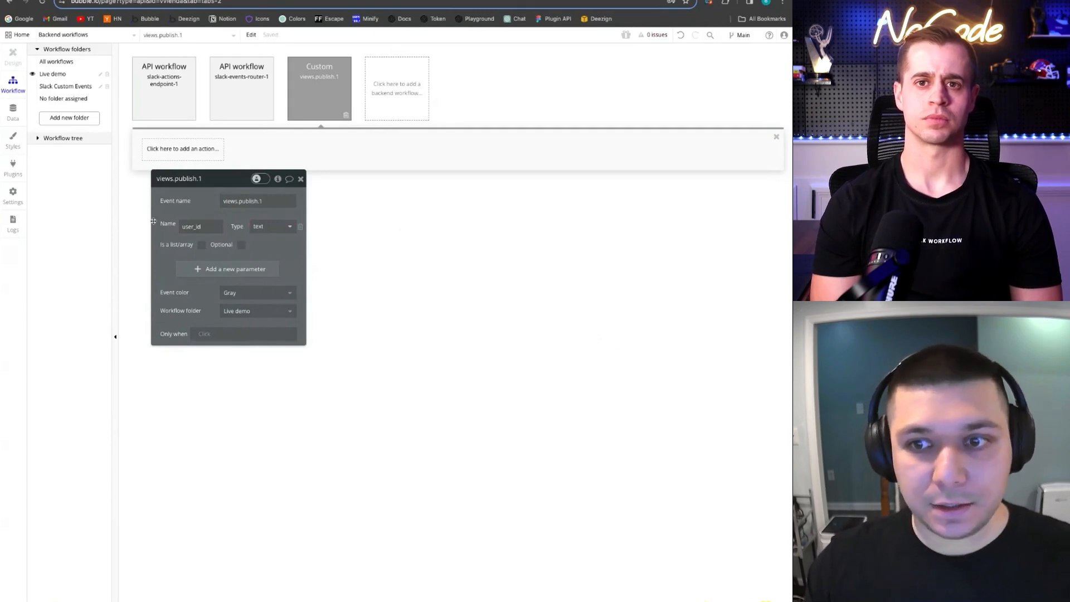
{"action": "left_click", "coordinate": [191, 157]}
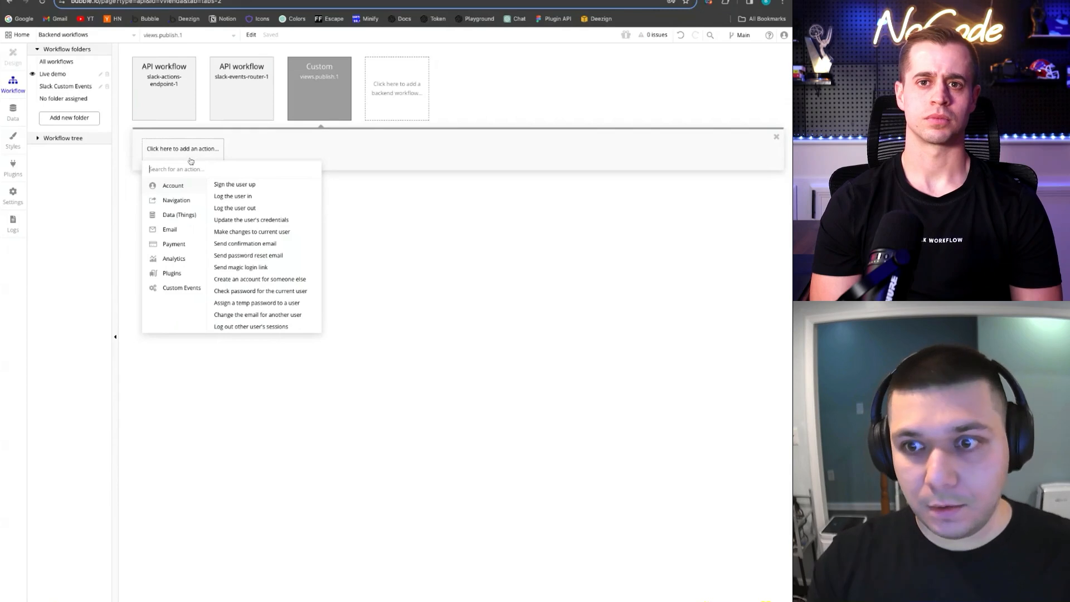
Add the Slack - Demo 2 - views.publish.2 action, setting USER_ID to the event's dynamic user_id
{"action": "type", "text": "slack"}
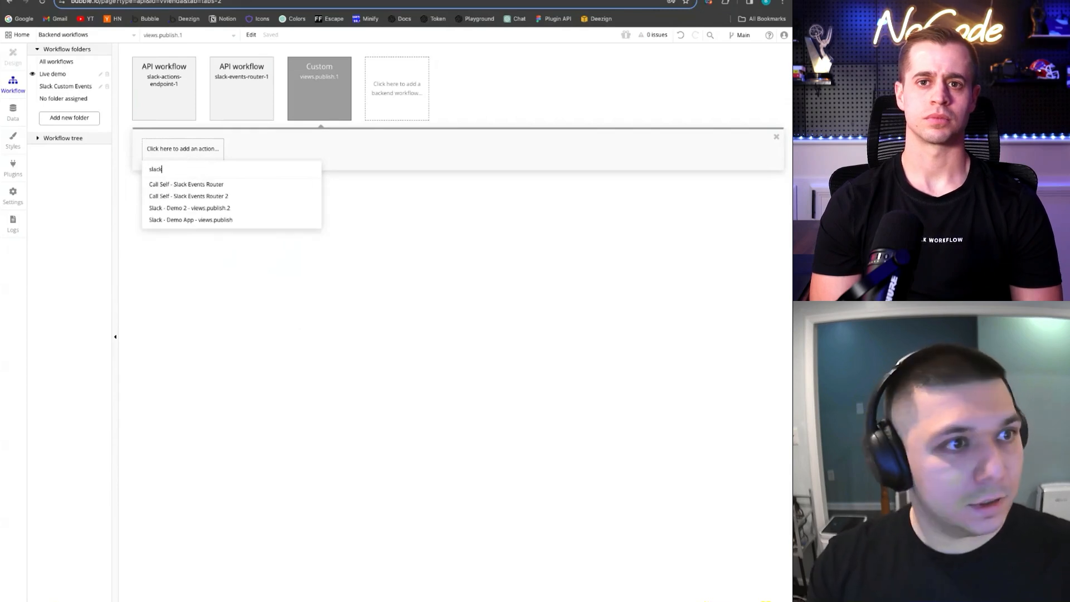
{"action": "left_click", "coordinate": [241, 209]}
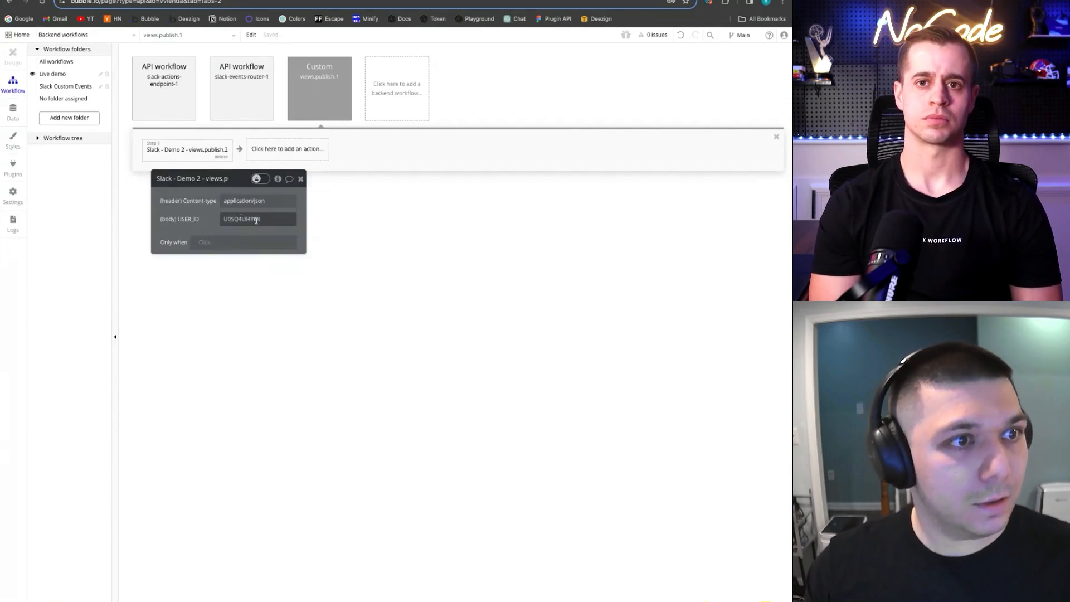
{"action": "double_click", "coordinate": [257, 220]}
{"action": "left_click", "coordinate": [305, 221]}
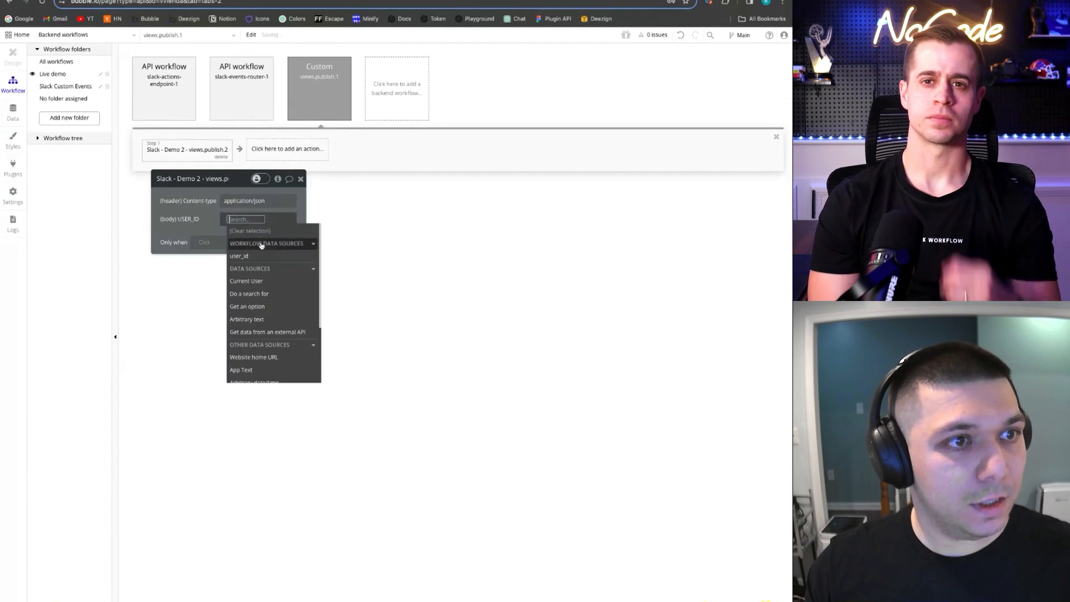
{"action": "left_click", "coordinate": [239, 255]}
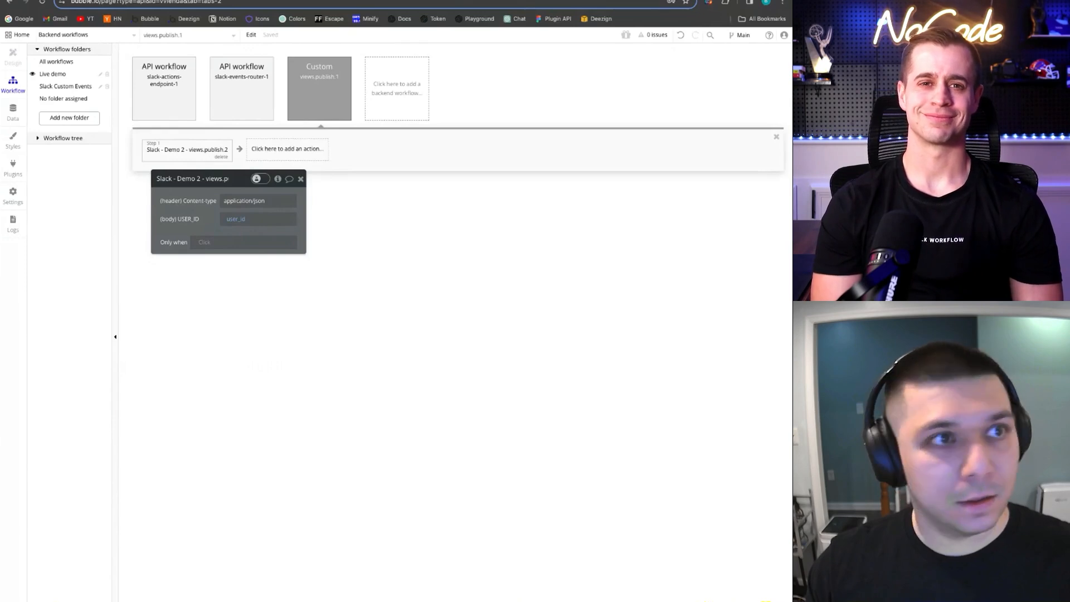
{"action": "left_click", "coordinate": [174, 91]}
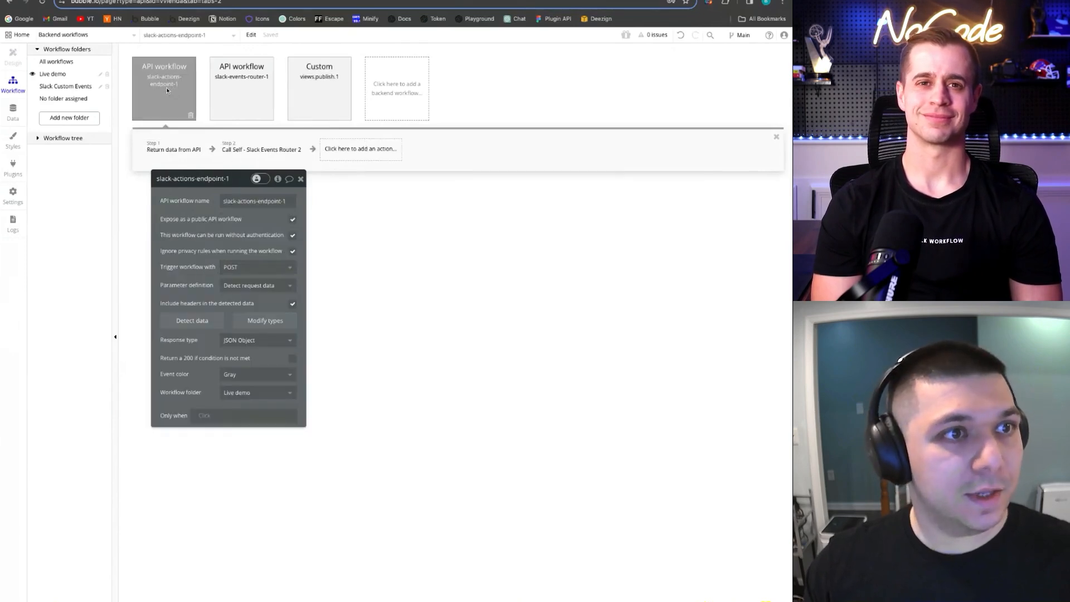
In slack-events-router-1, add a 'Trigger a custom event' action for views.publish.1
{"action": "left_click", "coordinate": [240, 77]}
{"action": "left_click", "coordinate": [200, 148]}
{"action": "type", "text": "trigg"}
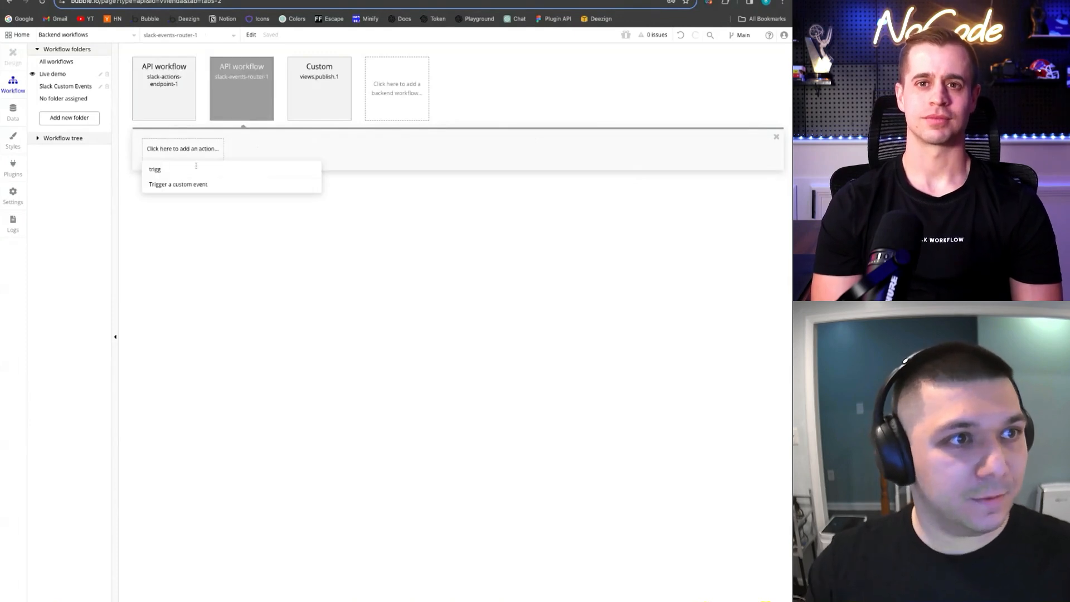
{"action": "left_click", "coordinate": [184, 184]}
{"action": "left_click", "coordinate": [254, 200]}
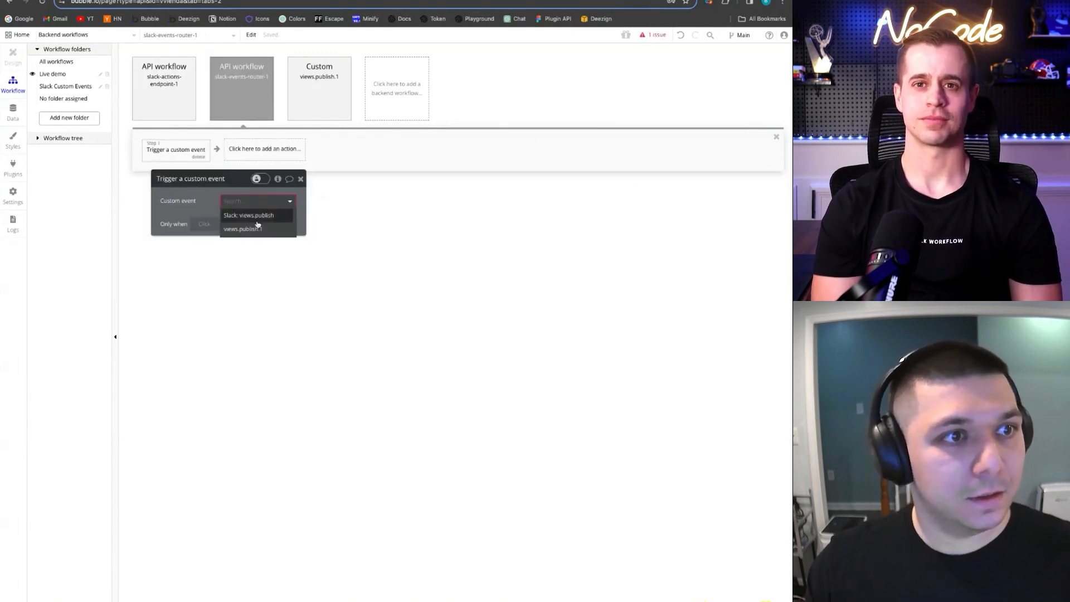
{"action": "left_click", "coordinate": [252, 229]}
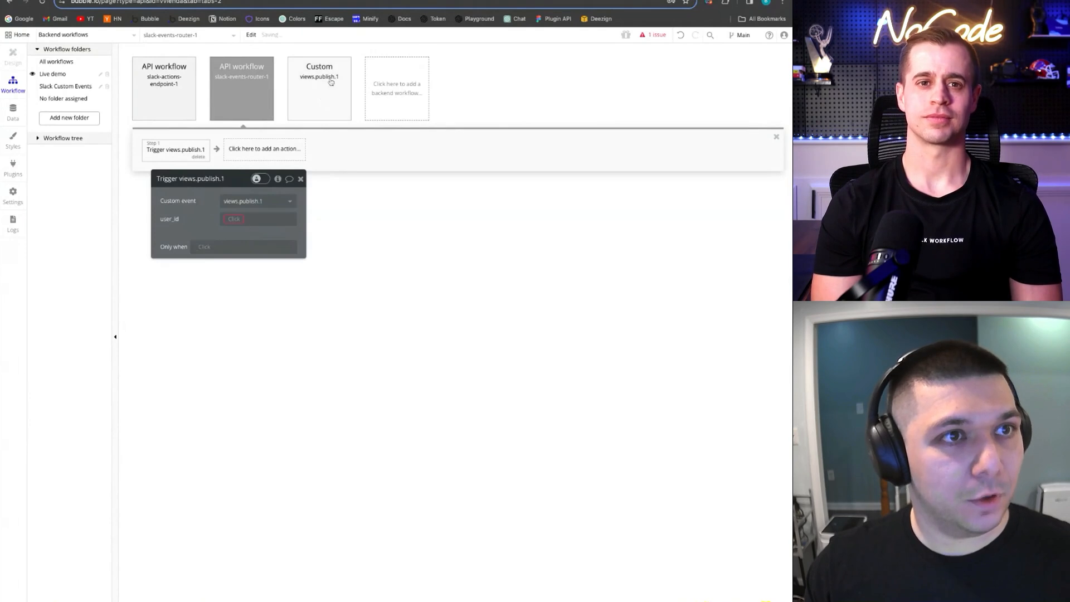
Set the trigger's user_id to Request Data's event user
{"action": "left_click", "coordinate": [234, 219]}
{"action": "left_click", "coordinate": [245, 229]}
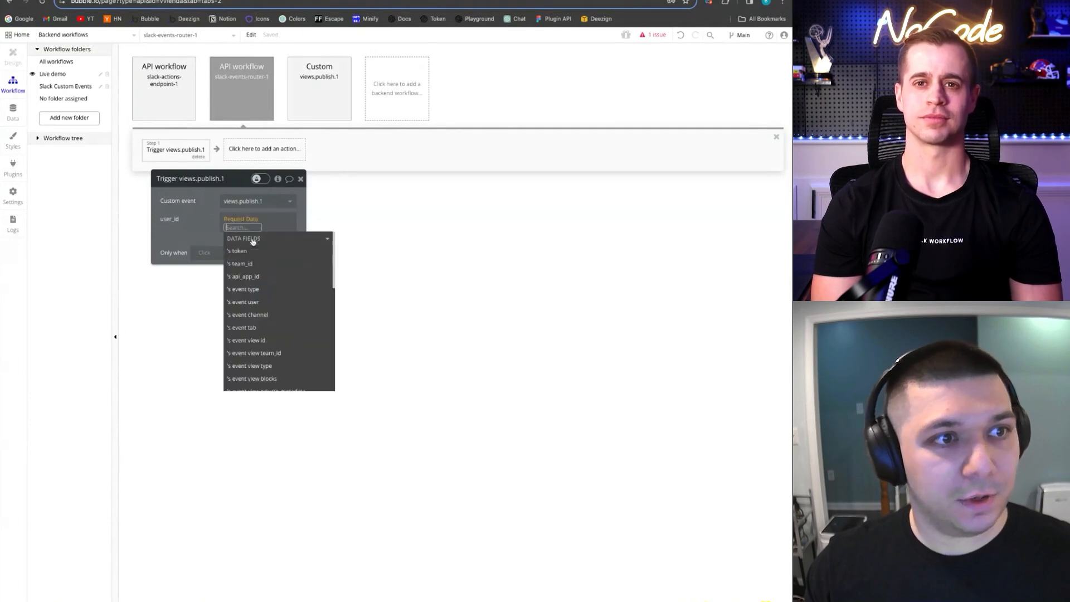
{"action": "type", "text": "user"}
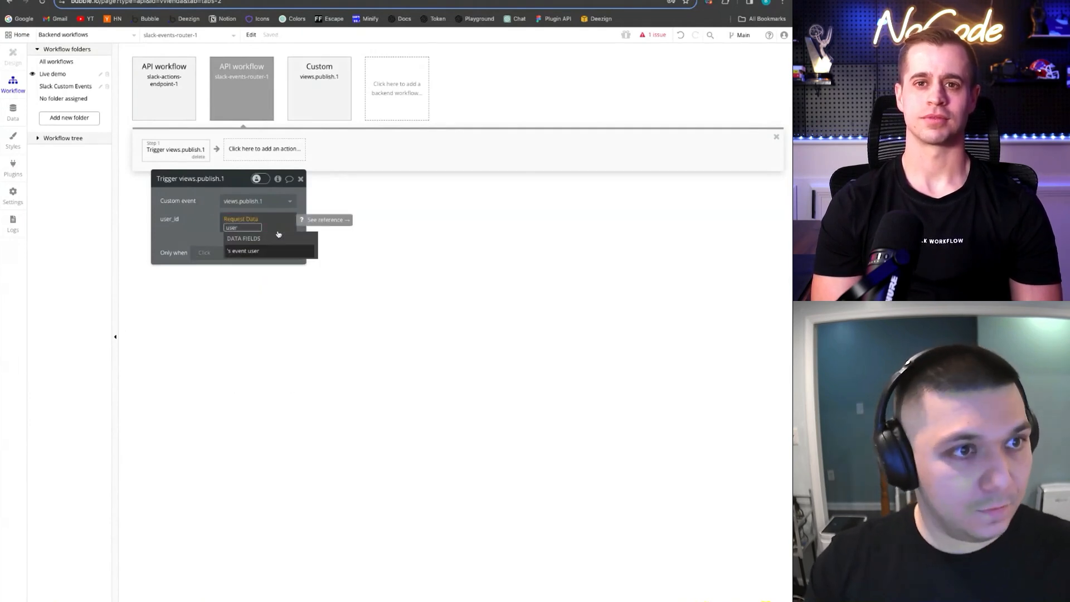
{"action": "key", "text": "Return"}
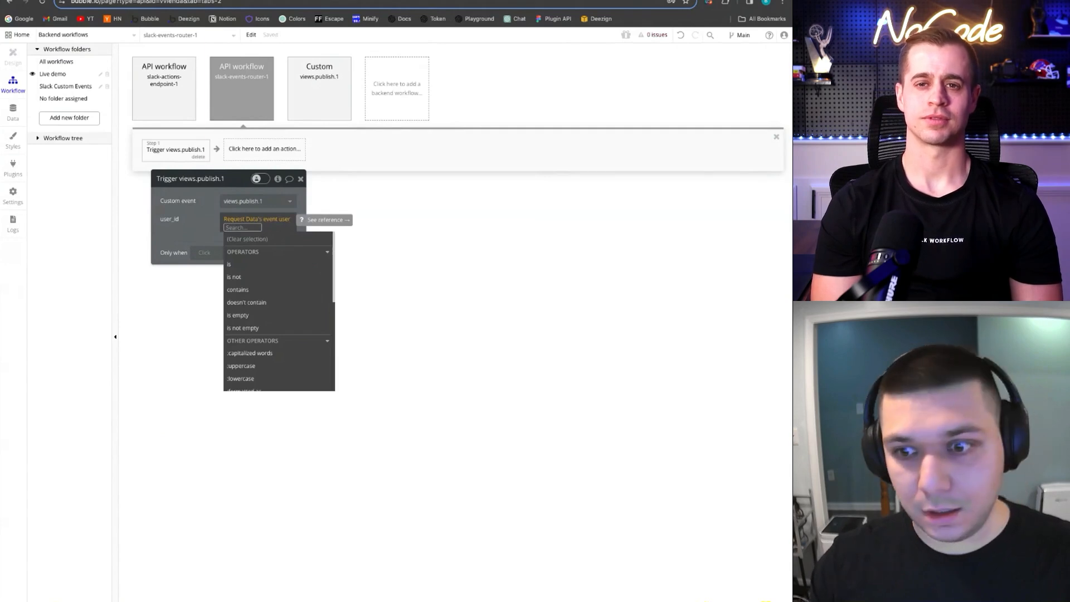
{"action": "left_click", "coordinate": [197, 214]}
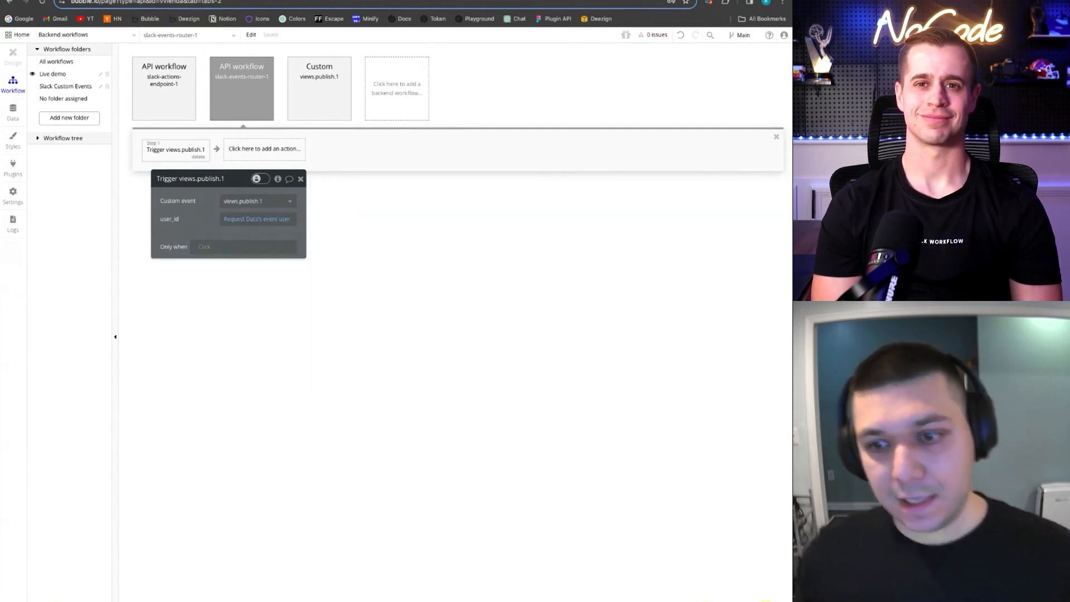
{"action": "left_click", "coordinate": [175, 99]}
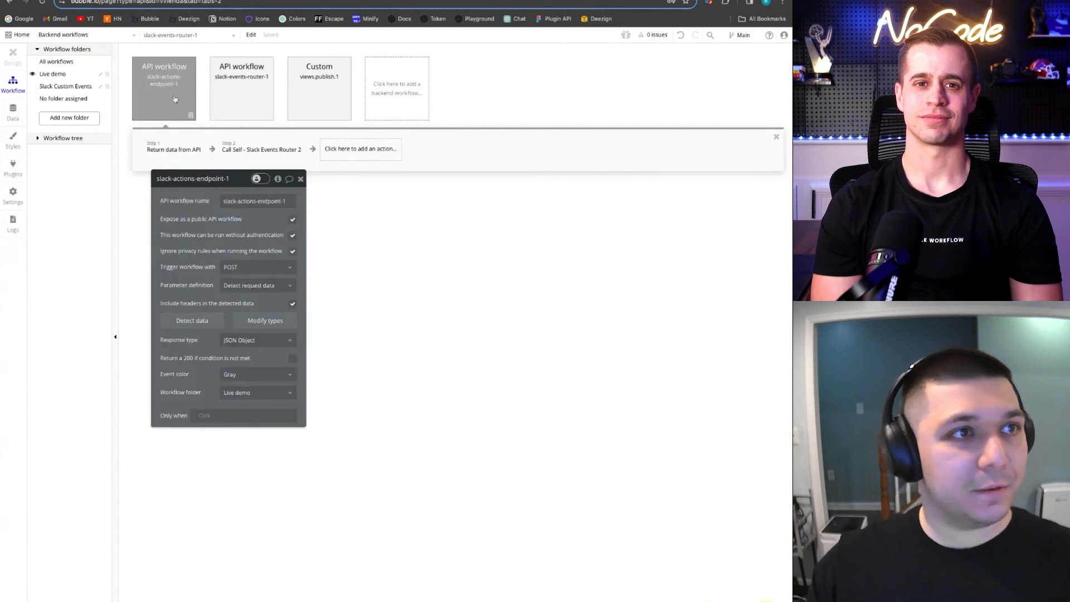
{"action": "left_click", "coordinate": [228, 106]}
{"action": "left_click", "coordinate": [181, 148]}
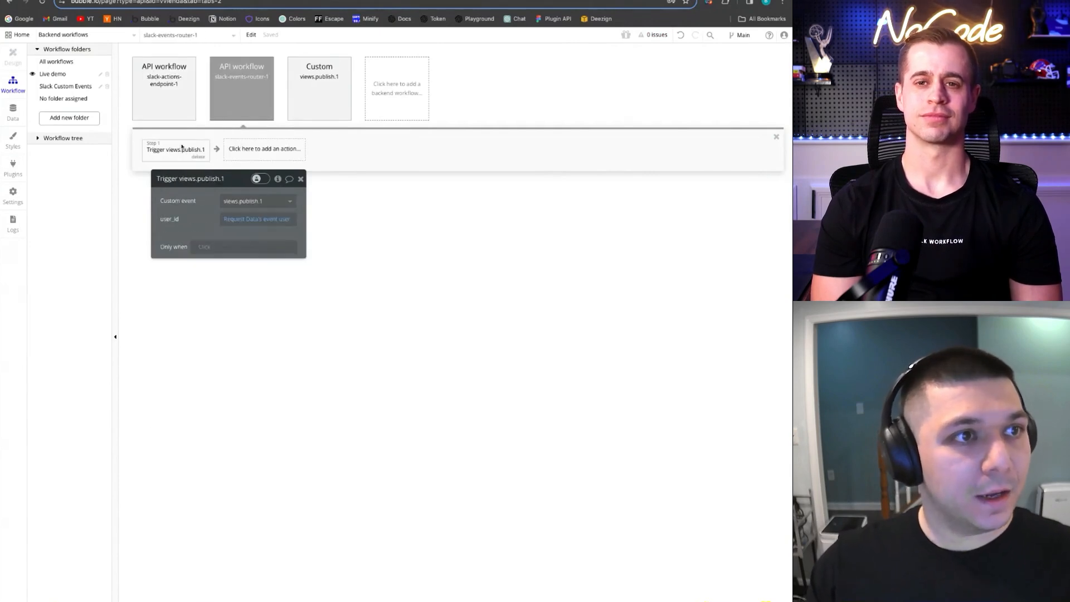
Add an Only when condition: Request Data's event type is app_home_opened
{"action": "left_click", "coordinate": [204, 246]}
{"action": "left_click", "coordinate": [229, 281]}
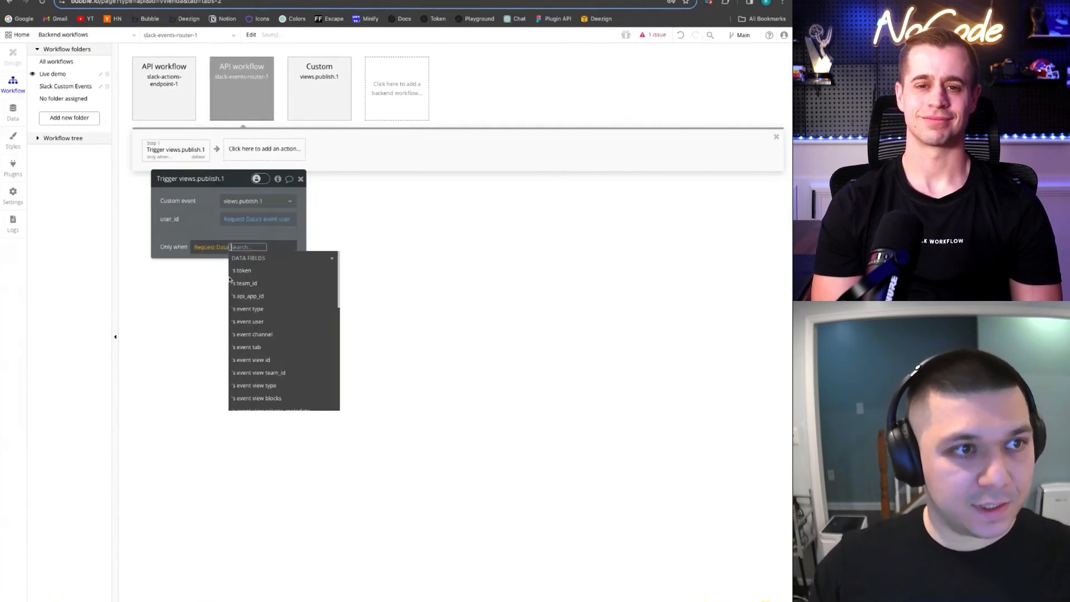
{"action": "type", "text": "event"}
{"action": "left_click", "coordinate": [257, 269]}
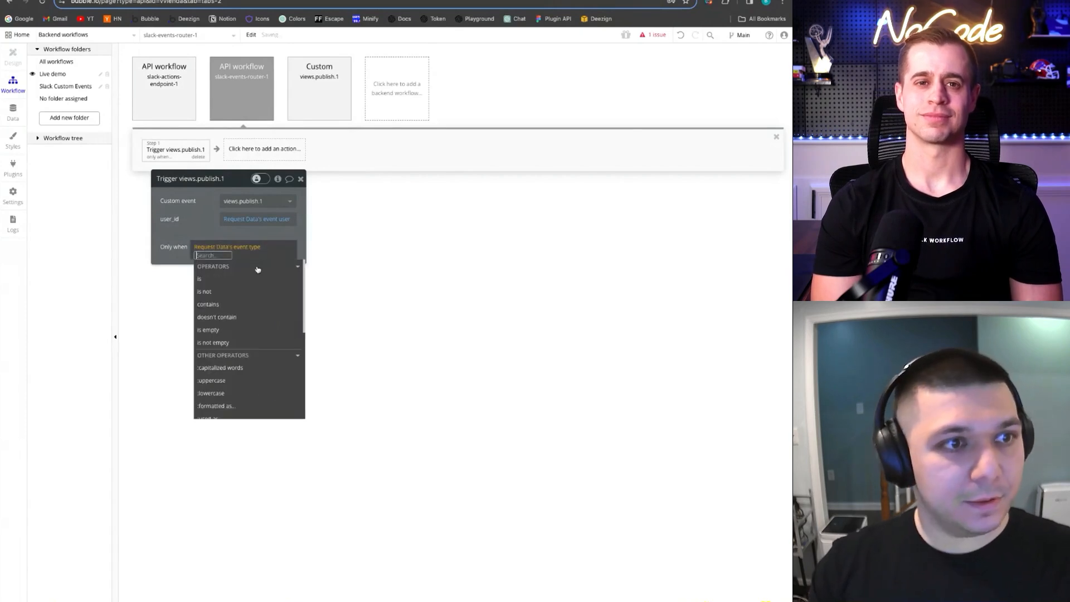
{"action": "type", "text": "is"}
{"action": "key", "text": "Return"}
{"action": "type", "text": "app_hom"}
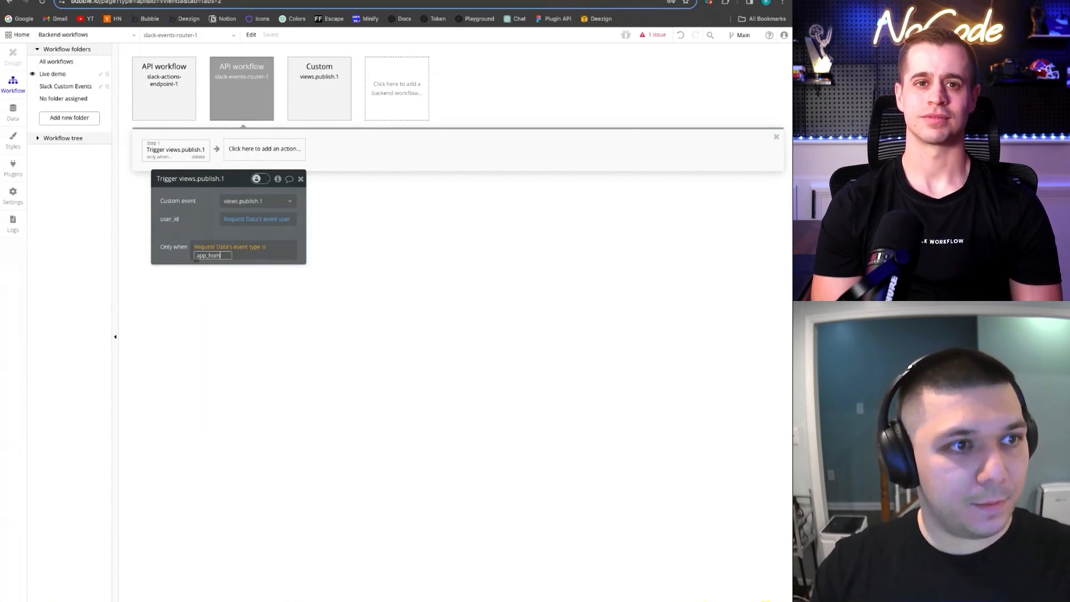
{"action": "type", "text": "e_opned"}
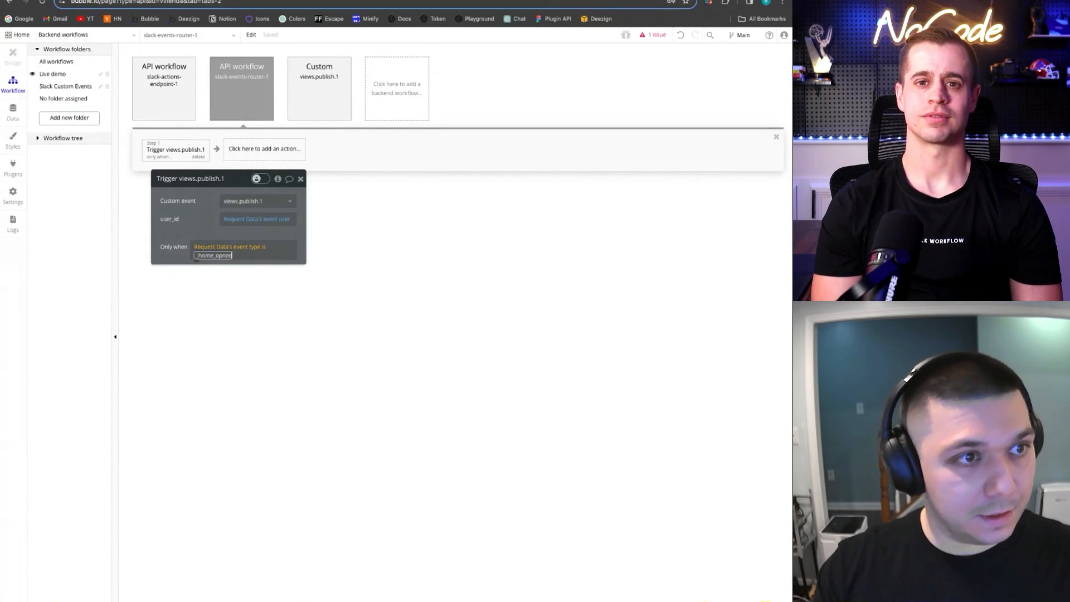
{"action": "key", "text": "BackSpace"}
{"action": "key", "text": "BackSpace"}
{"action": "key", "text": "BackSpace"}
{"action": "type", "text": "ened"}
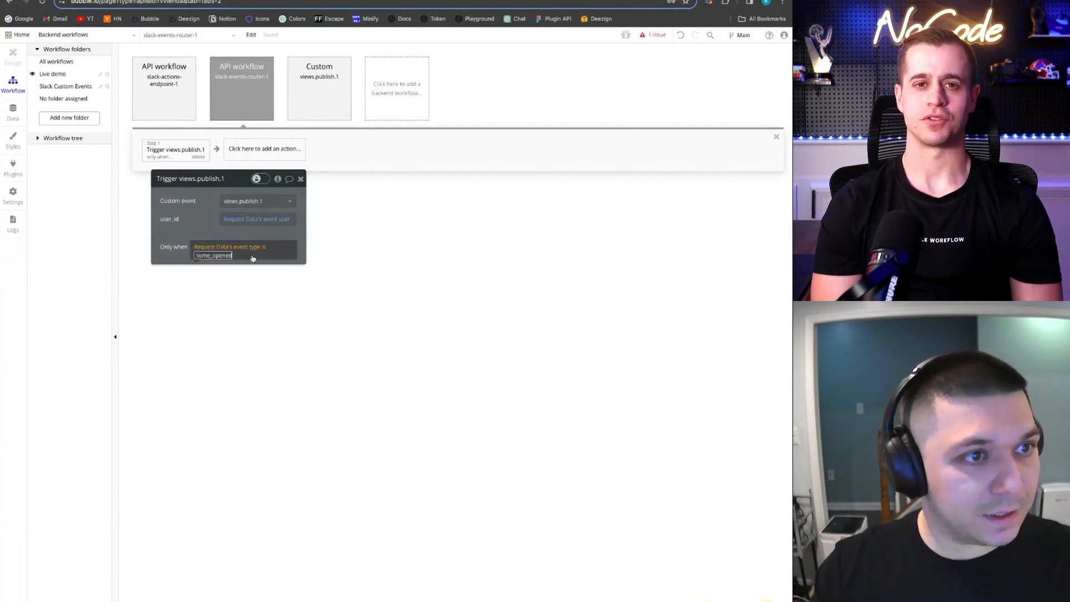
{"action": "left_click", "coordinate": [211, 229]}
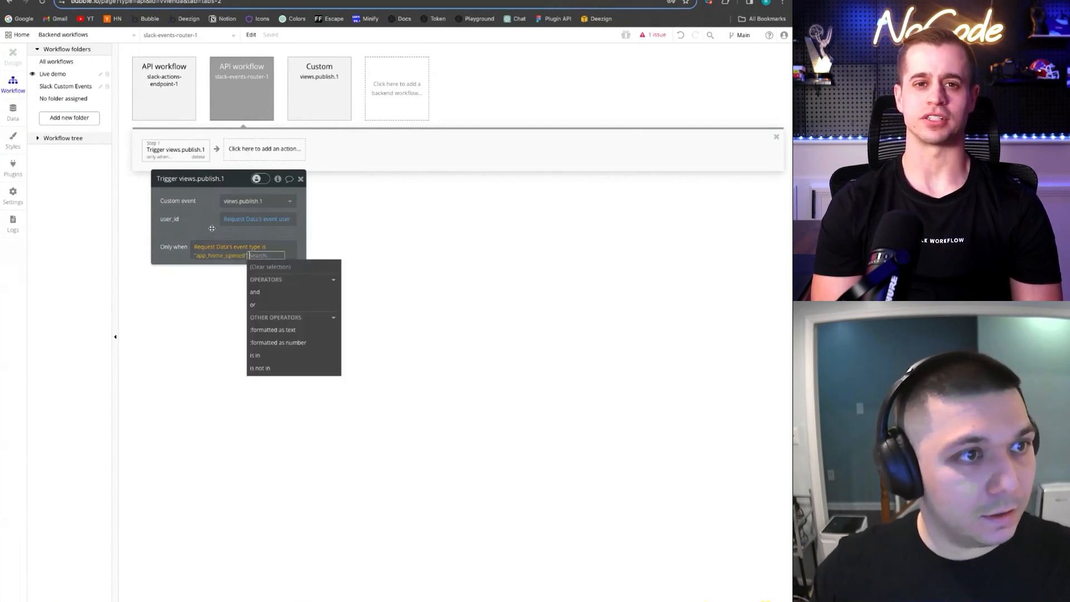
{"action": "left_click", "coordinate": [206, 227]}
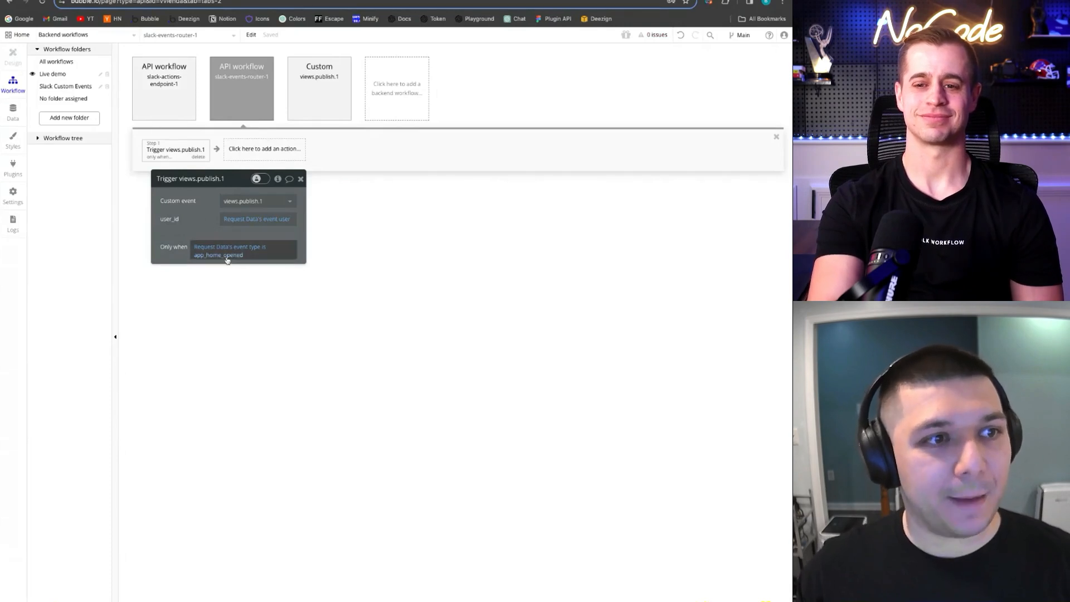
{"action": "left_click", "coordinate": [350, 101]}
Recheck the router's Trigger views.publish.1 step, then go to the API Connector plugin page
{"action": "left_click", "coordinate": [264, 107]}
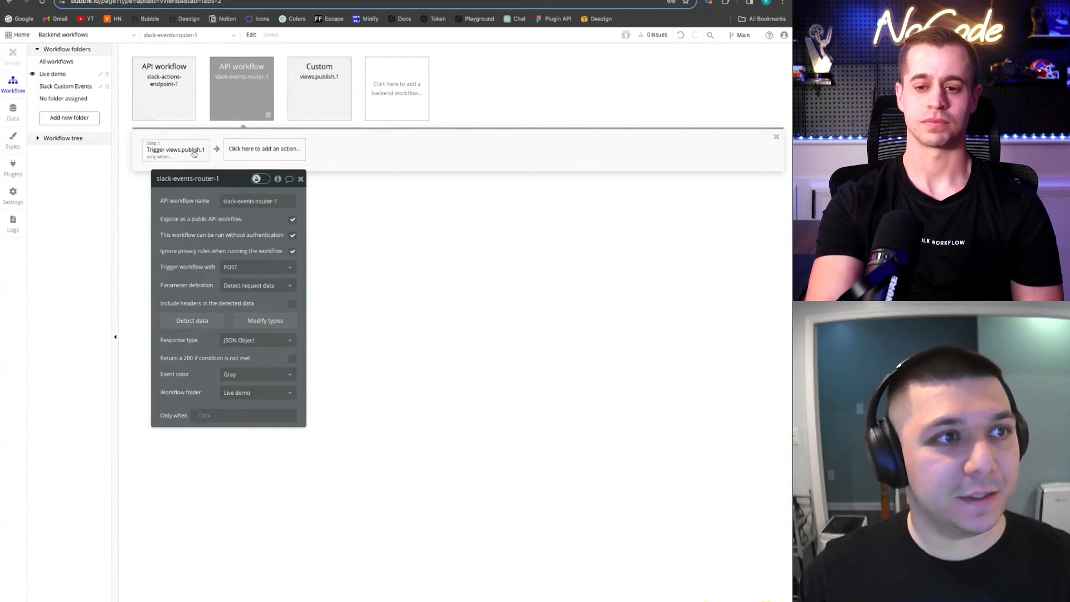
{"action": "left_click", "coordinate": [175, 151]}
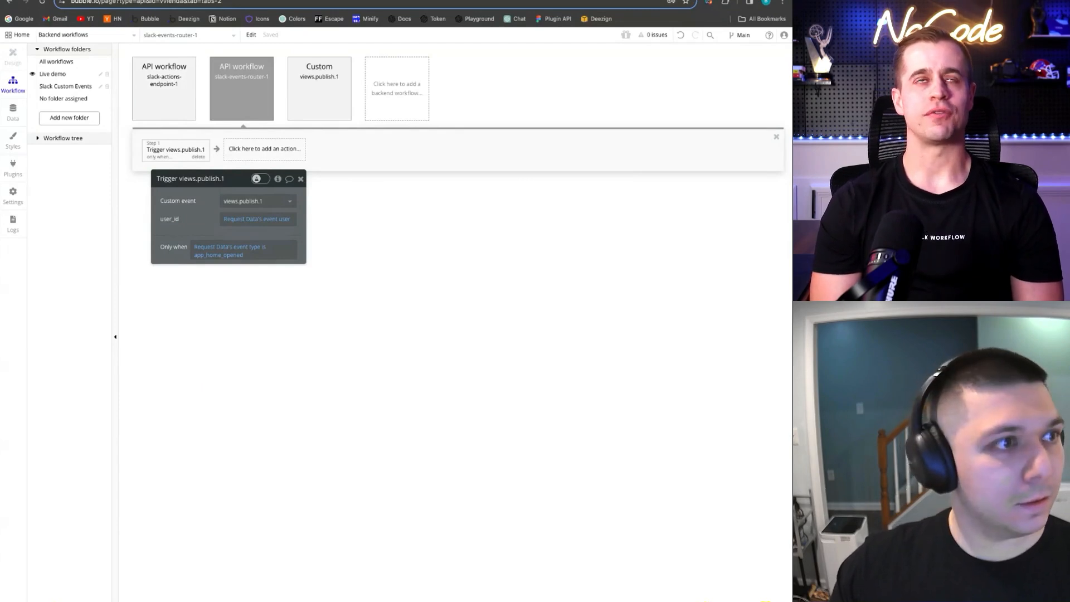
{"action": "left_click", "coordinate": [13, 167]}
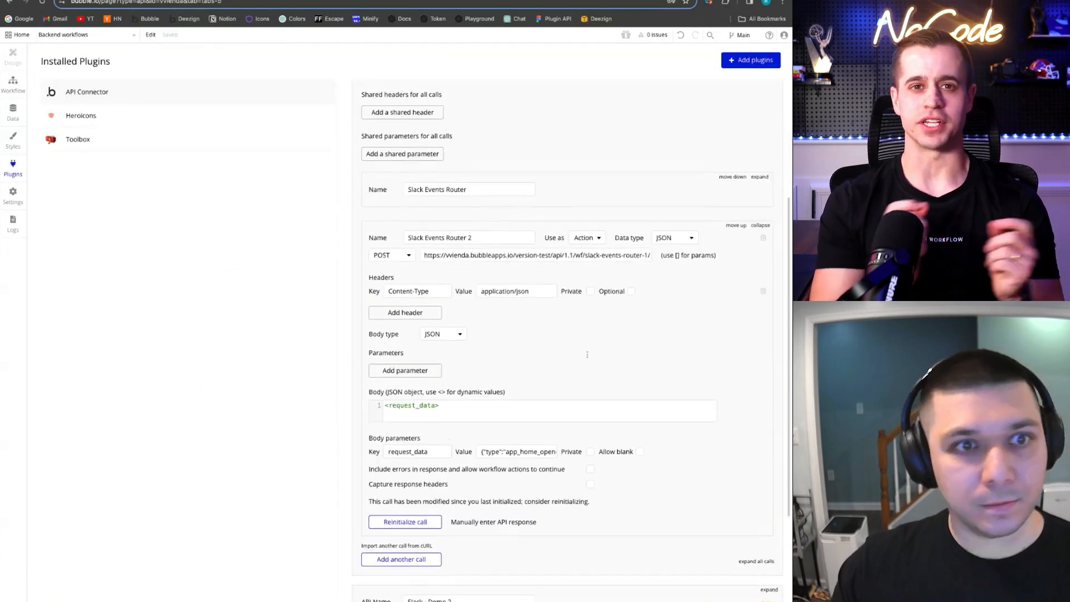
Scroll up on the Live-tutorial app's OAuth & Permissions page to view the bot token section
{"action": "scroll", "coordinate": [586, 355], "scroll_direction": "up", "scroll_amount": 1}
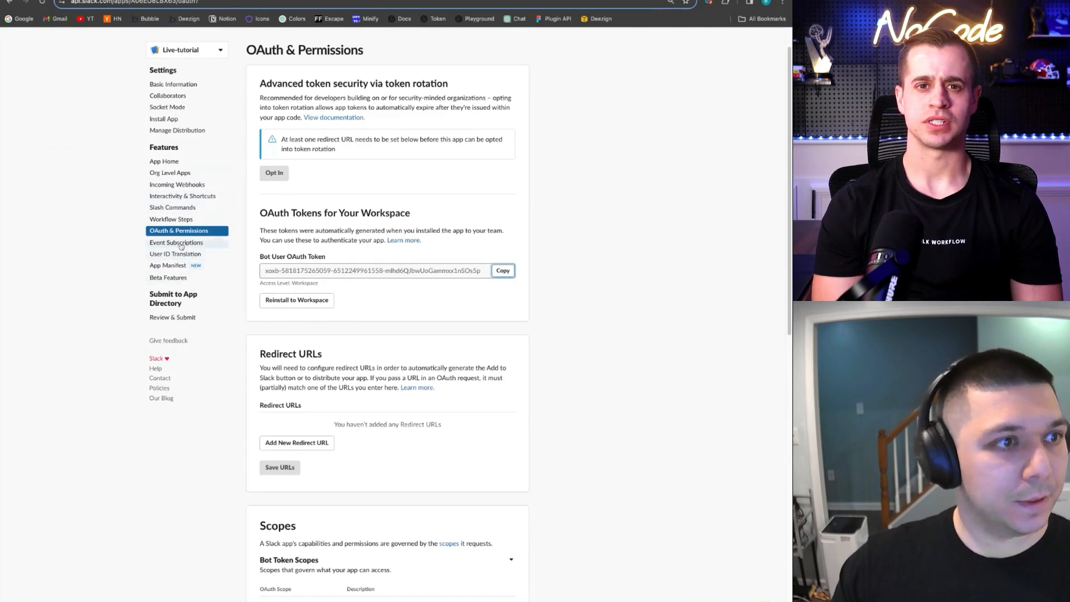
Check the Slack app's Event Subscriptions to confirm the app_home_opened bot event is subscribed
{"action": "left_click", "coordinate": [181, 244]}
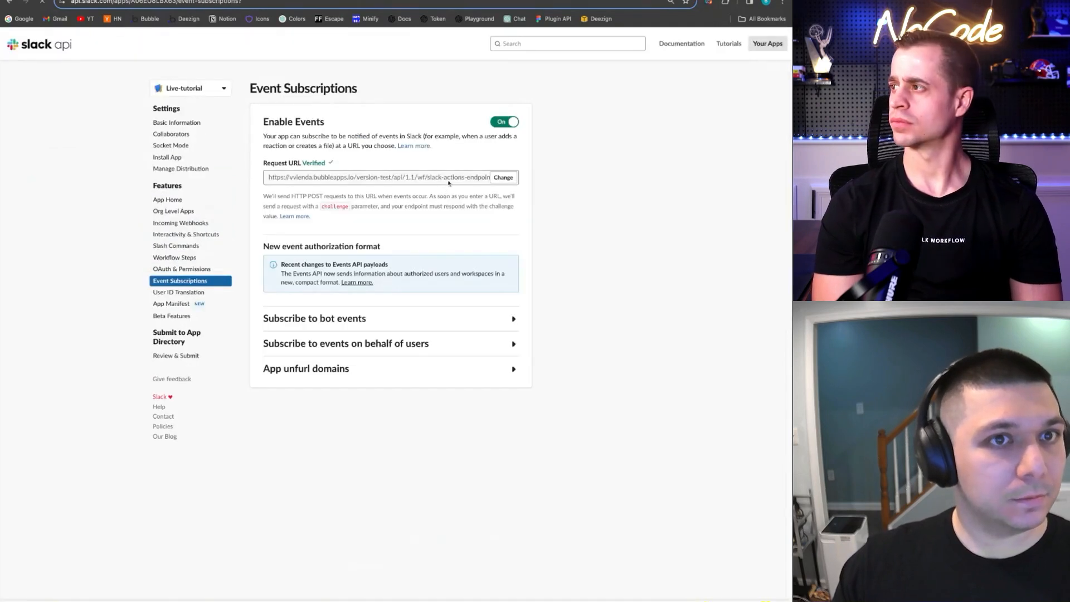
{"action": "left_click", "coordinate": [432, 323]}
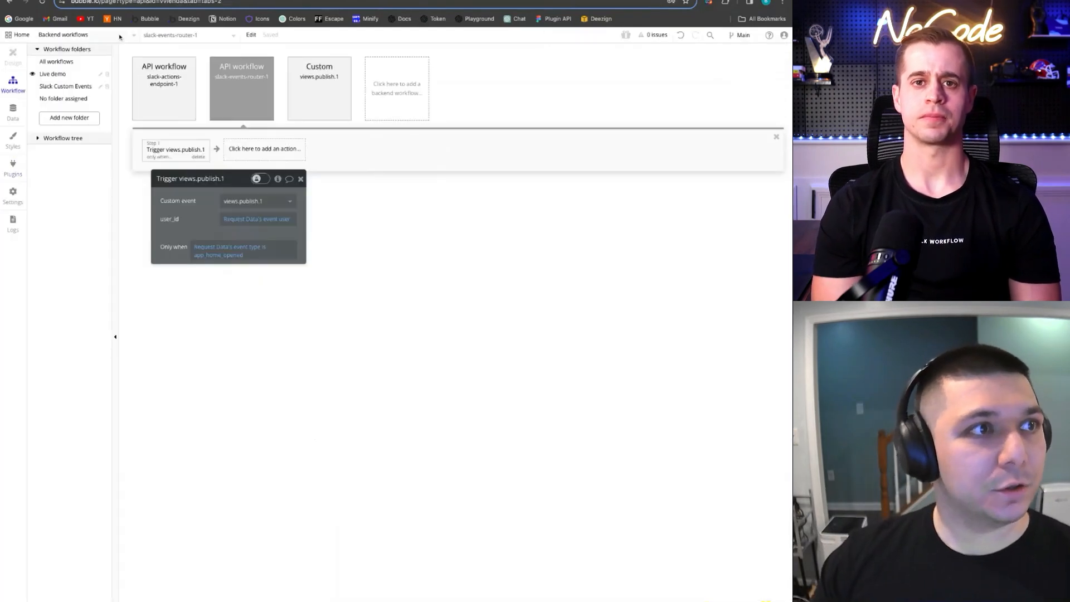
{"action": "left_click", "coordinate": [166, 88]}
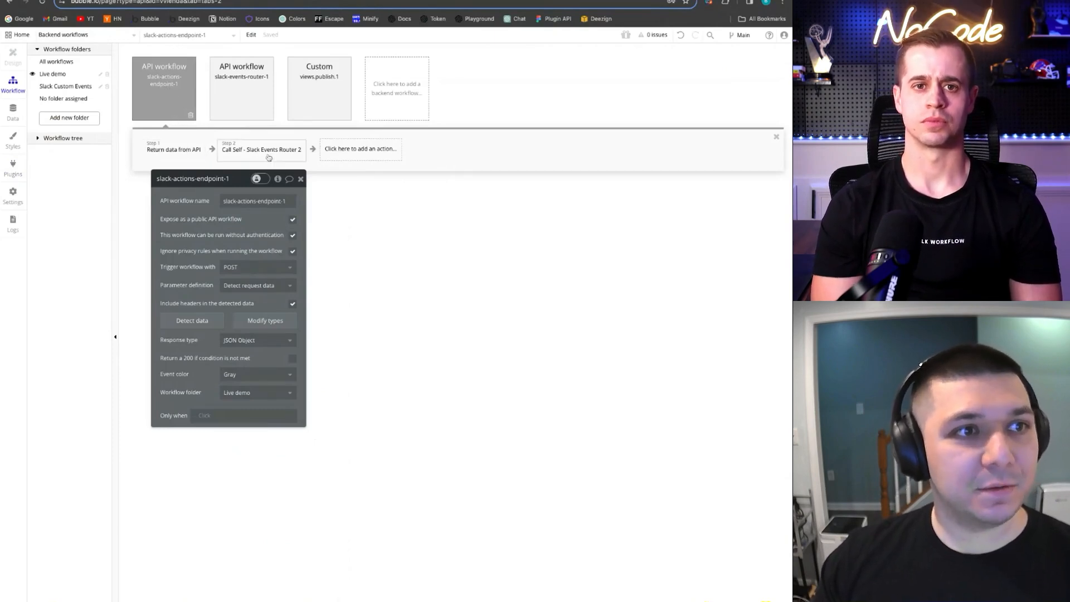
{"action": "left_click", "coordinate": [242, 106]}
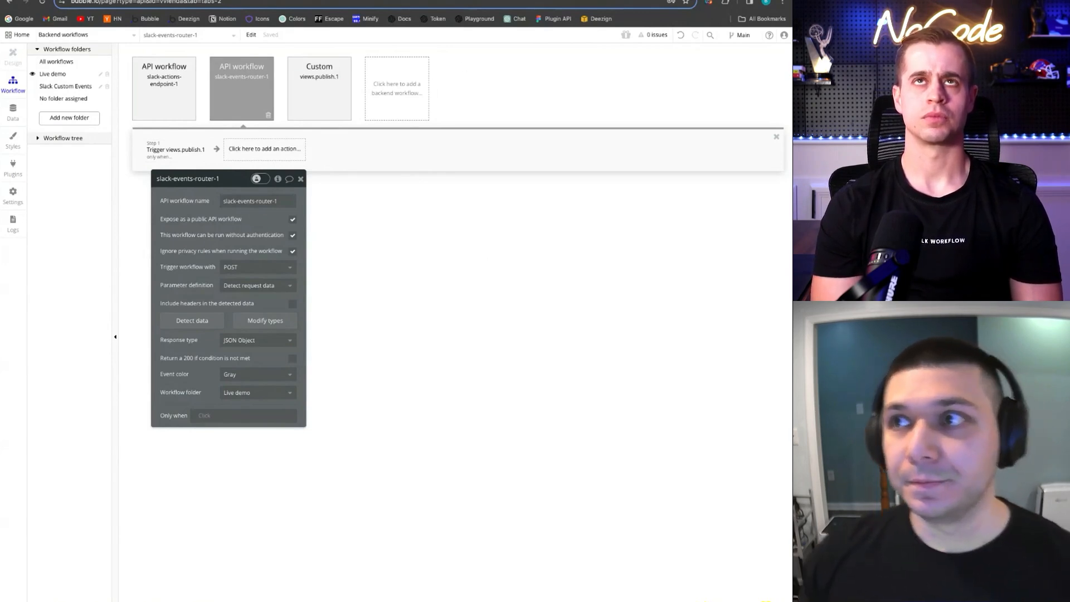
{"action": "left_click", "coordinate": [300, 178]}
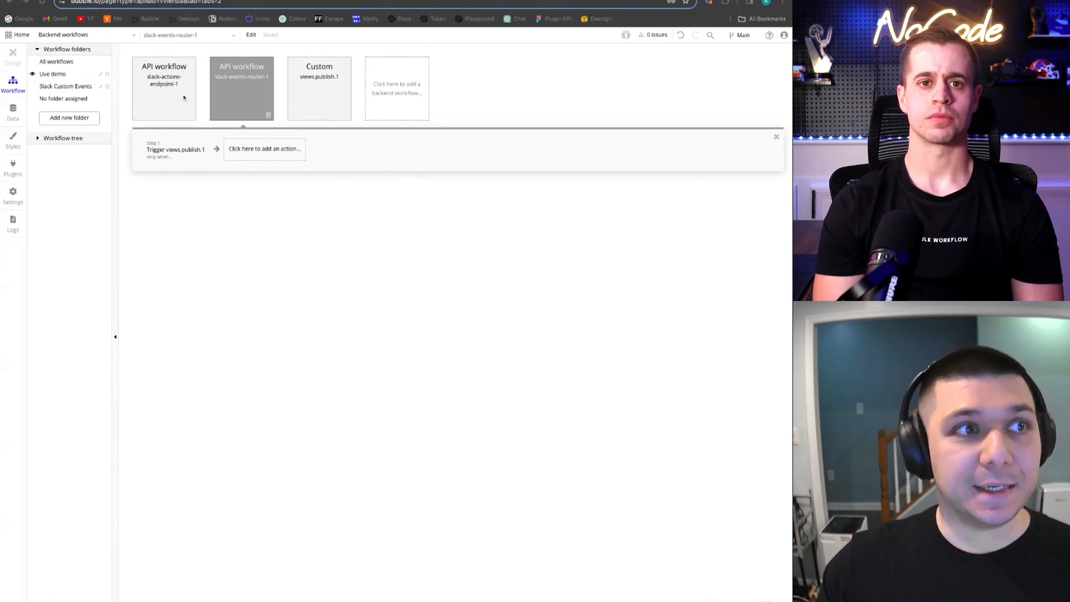
{"action": "left_click", "coordinate": [184, 91]}
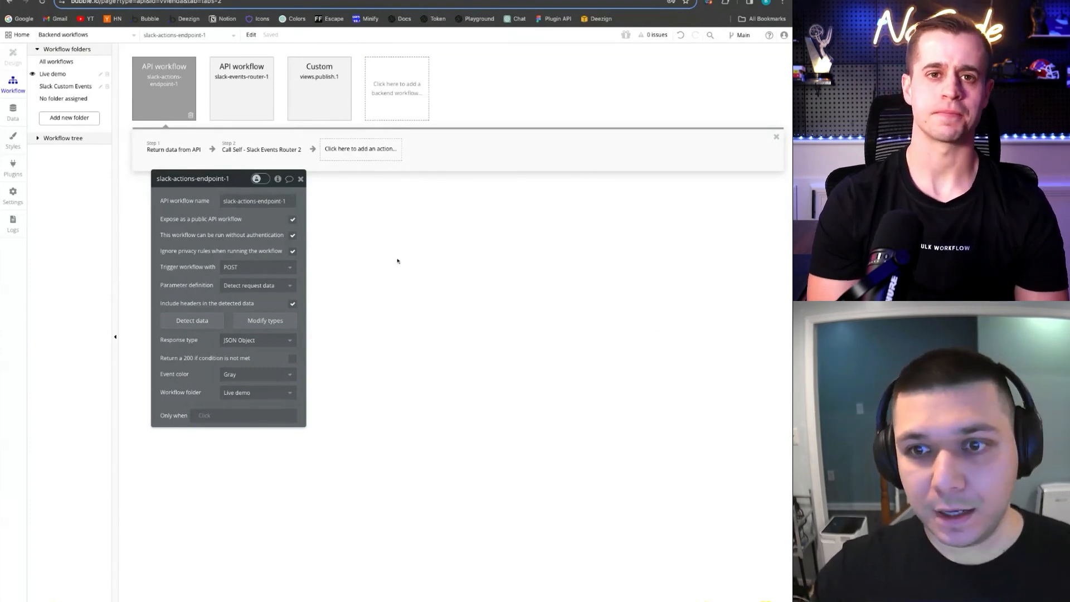
{"action": "left_click", "coordinate": [13, 167]}
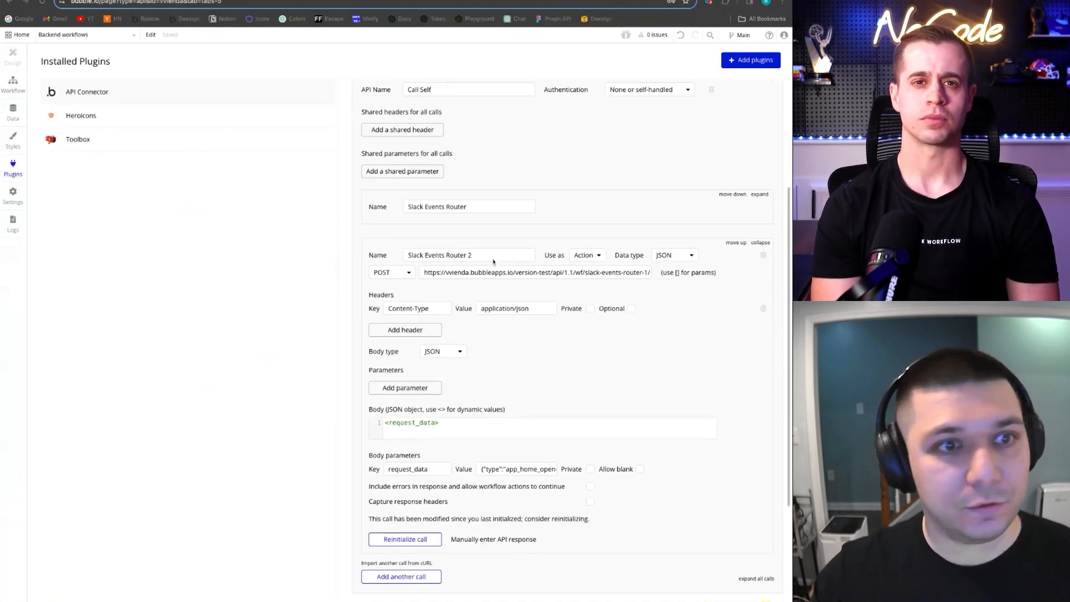
Expand Slack - Demo 2 and delete its unused Slack App Home call
{"action": "scroll", "coordinate": [600, 266], "scroll_direction": "up", "scroll_amount": 1}
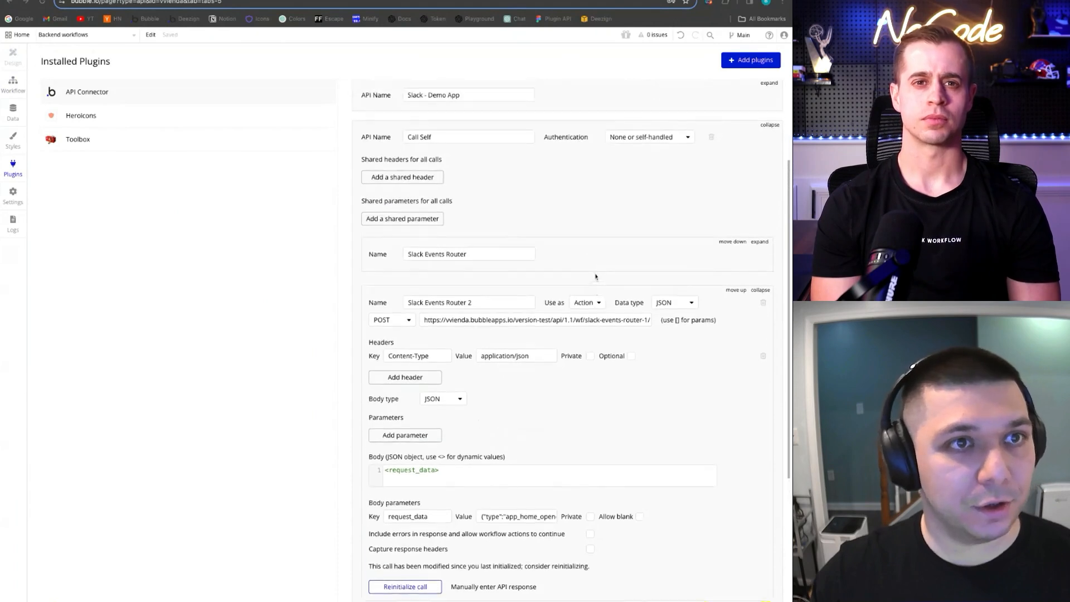
{"action": "left_click", "coordinate": [760, 290]}
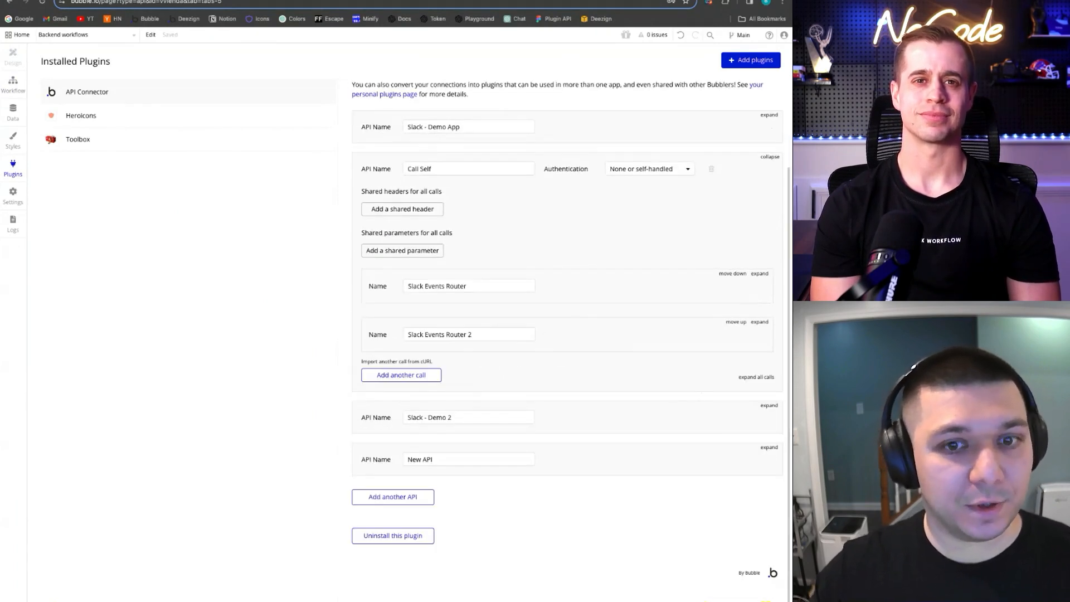
{"action": "left_click", "coordinate": [769, 405]}
{"action": "scroll", "coordinate": [499, 339], "scroll_direction": "down", "scroll_amount": 3}
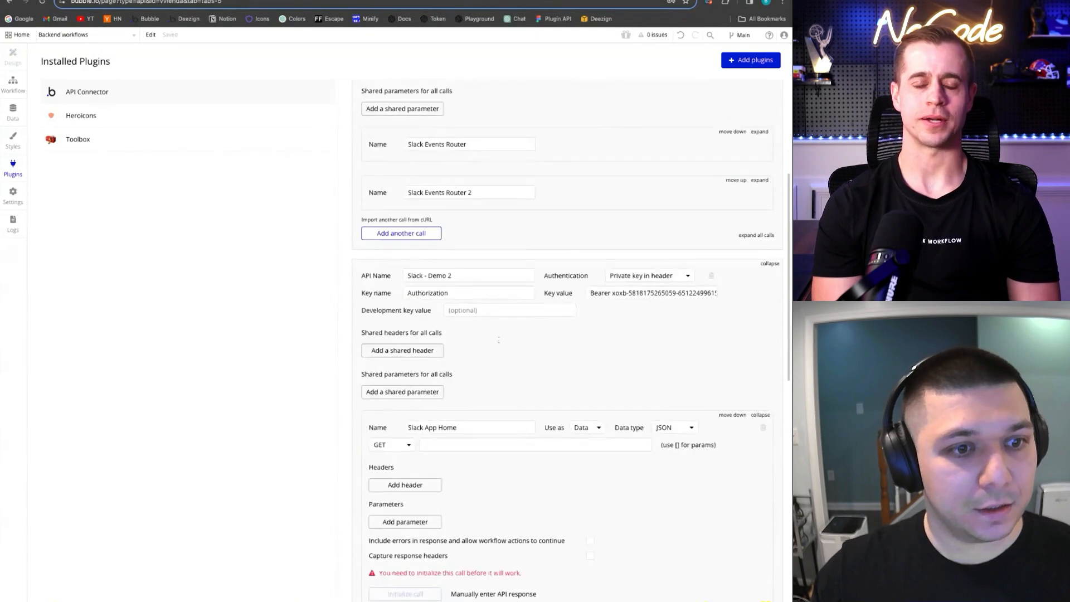
{"action": "scroll", "coordinate": [679, 329], "scroll_direction": "down", "scroll_amount": 3}
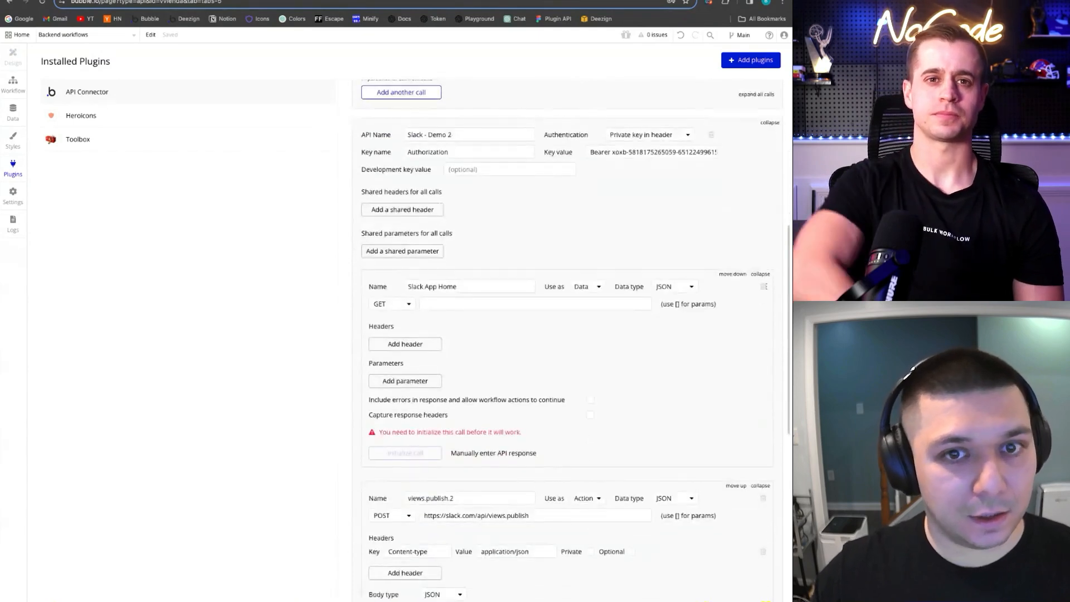
{"action": "left_click", "coordinate": [763, 286]}
{"action": "left_click", "coordinate": [389, 132]}
Replace the views.publish.2 JSON body with the new minified Hello World, user-id and GIF payload
{"action": "scroll", "coordinate": [523, 312], "scroll_direction": "down", "scroll_amount": 4}
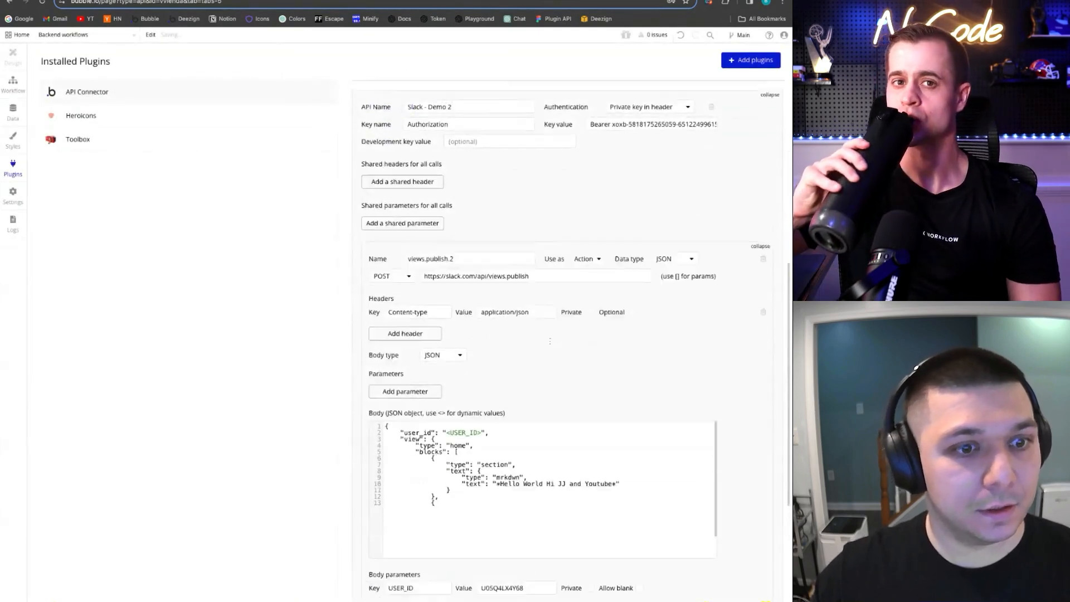
{"action": "left_click", "coordinate": [524, 337]}
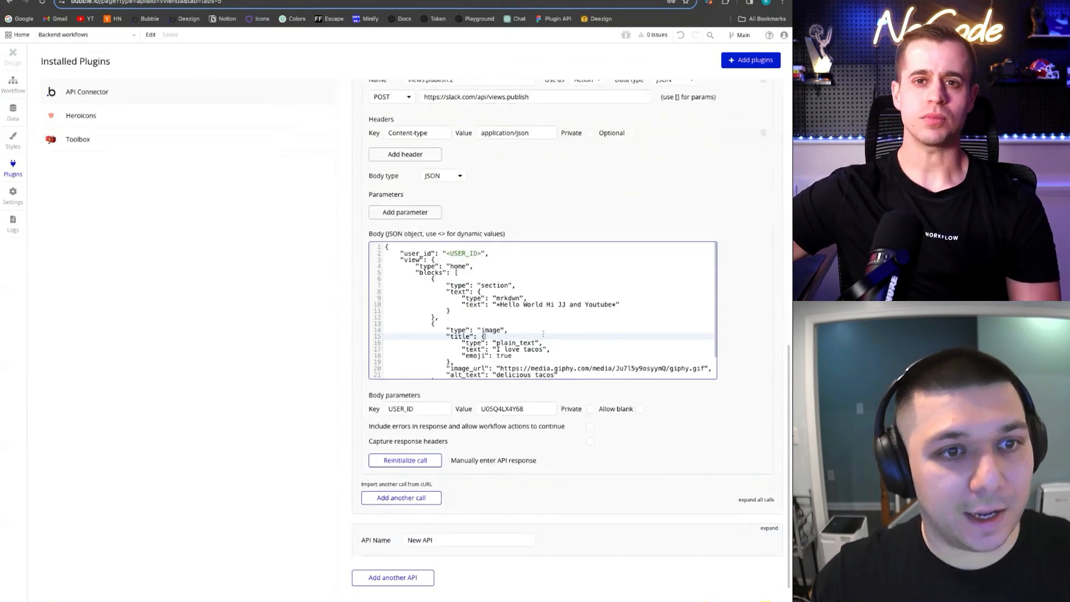
{"action": "key", "text": "ctrl+a"}
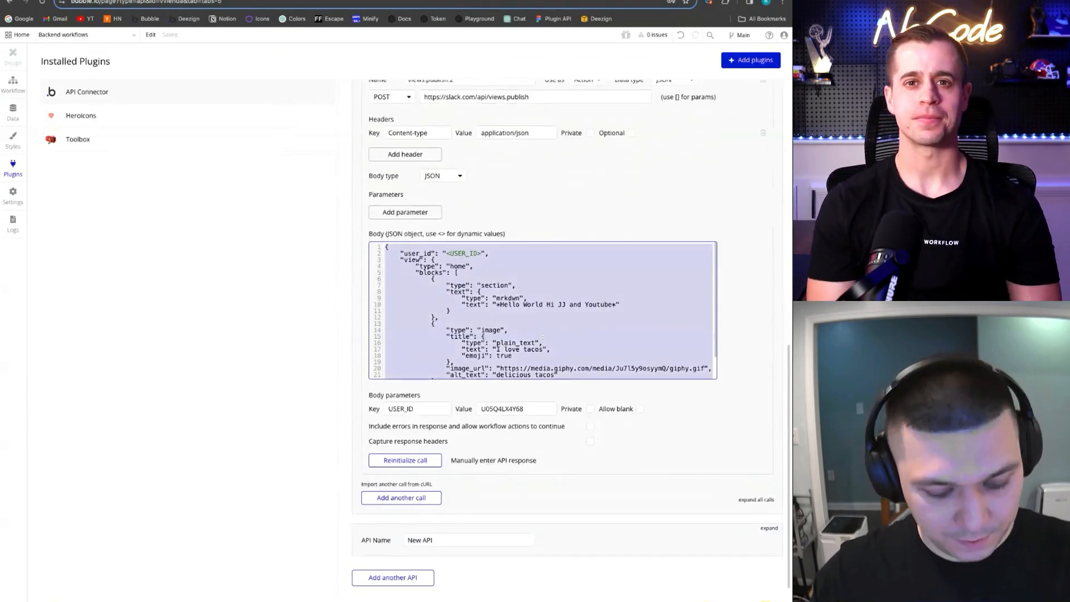
{"action": "key", "text": "ctrl+v"}
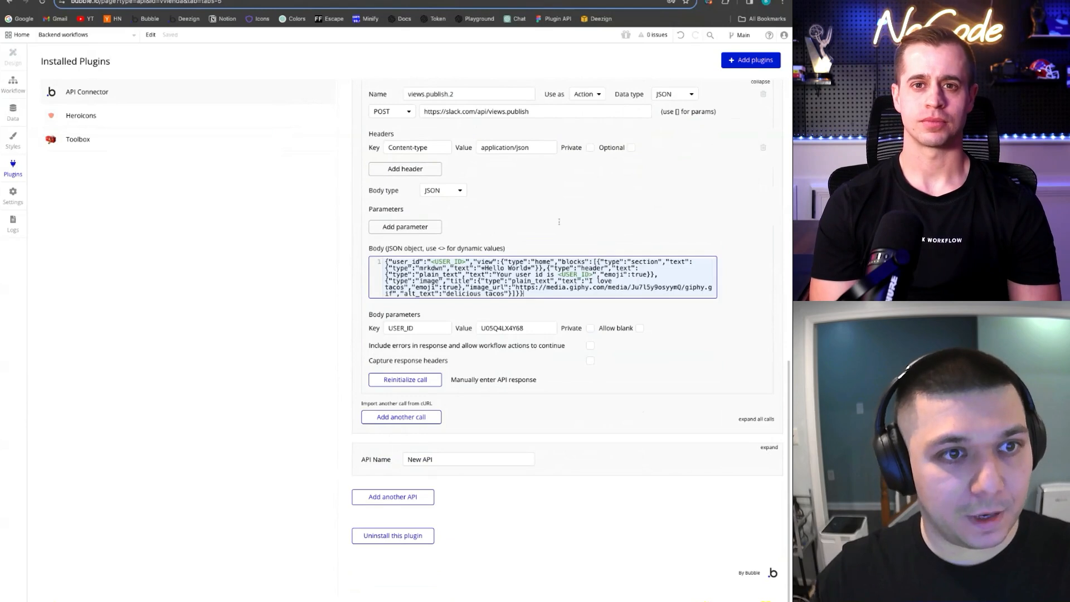
{"action": "left_click", "coordinate": [559, 222]}
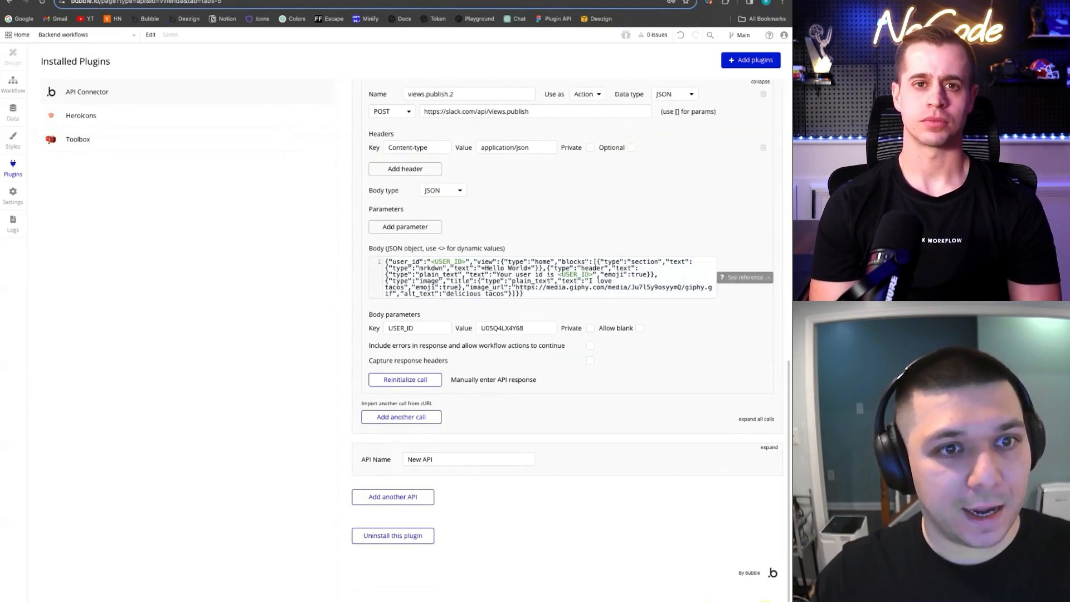
{"action": "left_click_drag", "start_coordinate": [557, 274], "coordinate": [593, 274]}
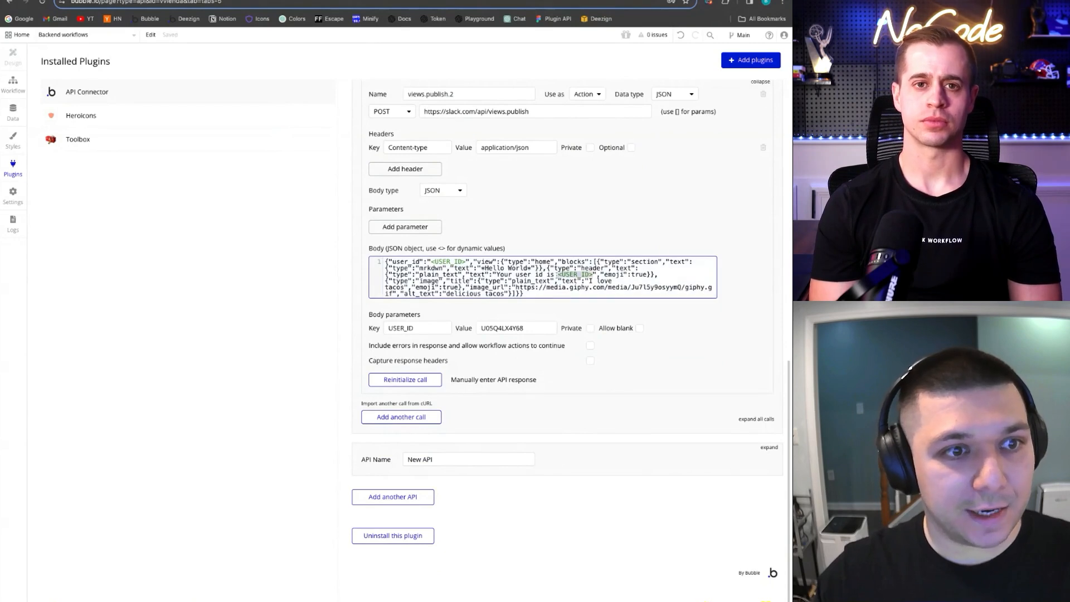
{"action": "left_click", "coordinate": [517, 275]}
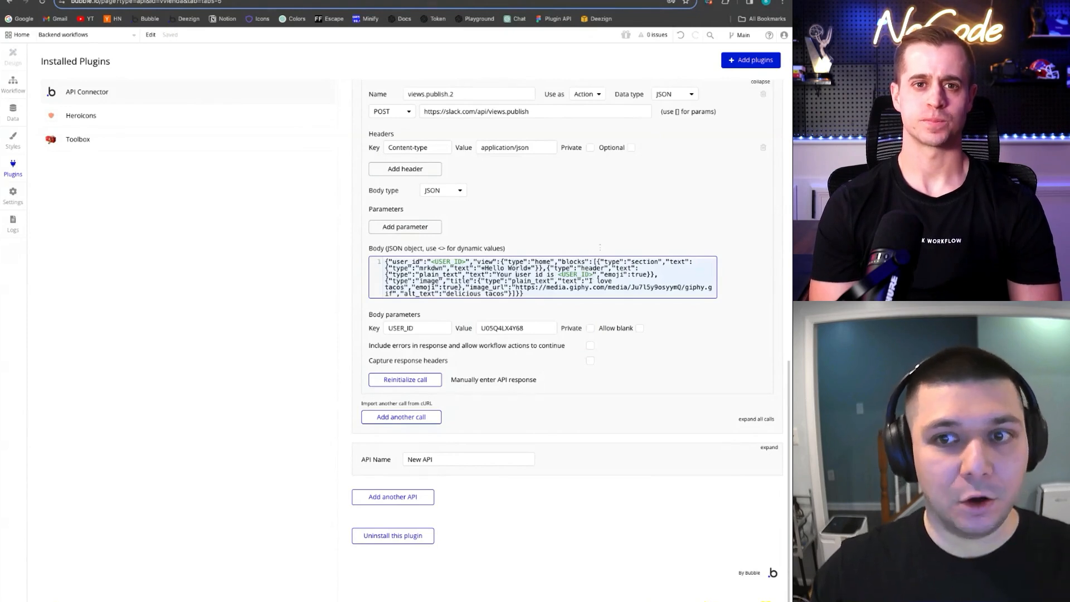
{"action": "left_click", "coordinate": [600, 231]}
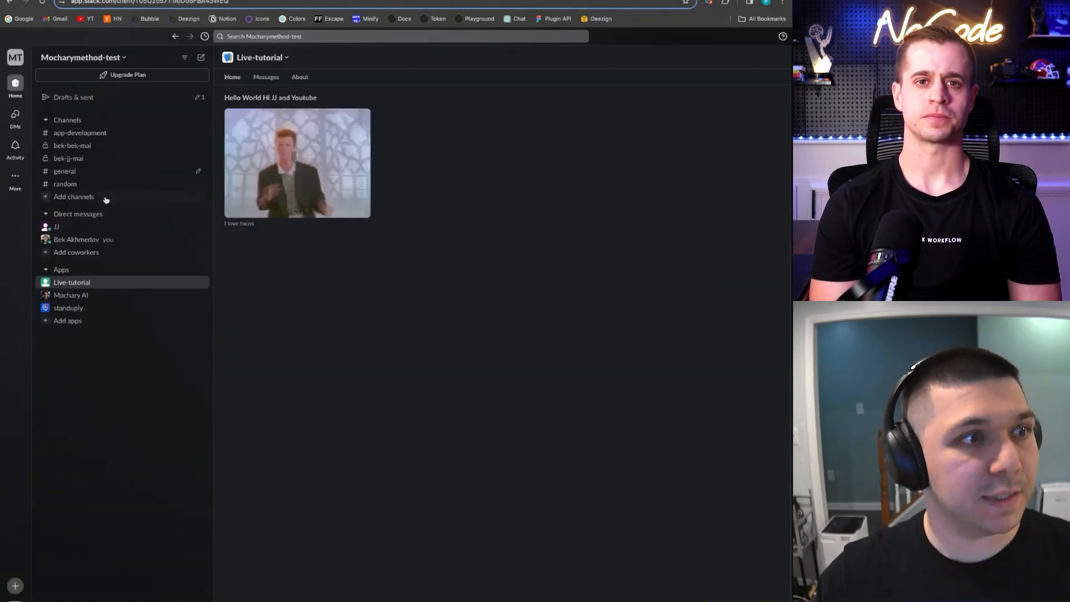
Reload the Live-tutorial App Home to see Hello World, the user's id and the GIF, then return to Bubble
{"action": "left_click", "coordinate": [65, 158]}
{"action": "left_click", "coordinate": [73, 282]}
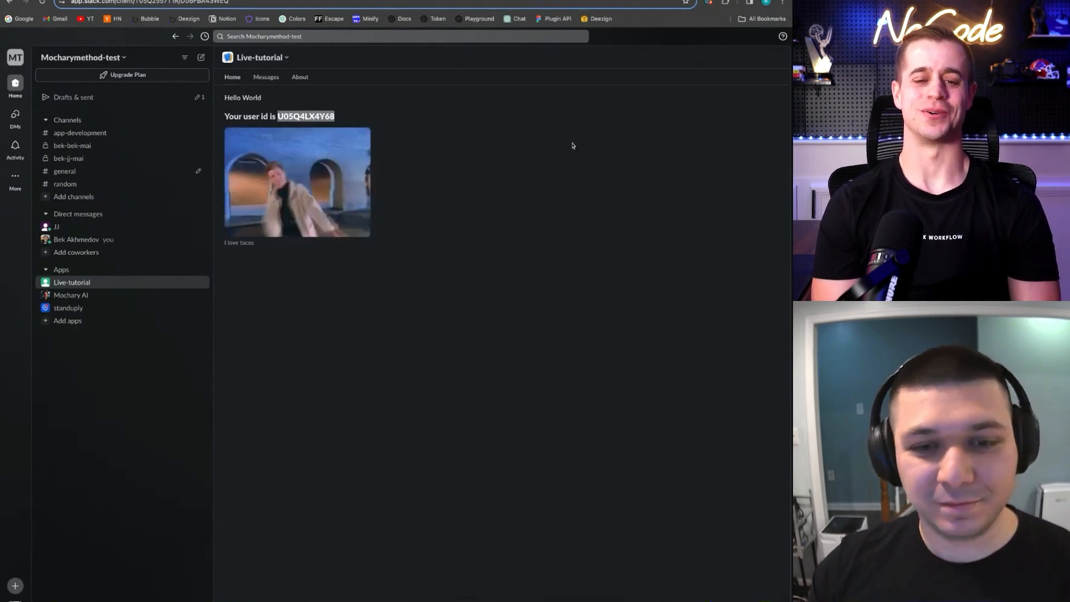
{"action": "left_click", "coordinate": [463, 260]}
{"action": "left_click", "coordinate": [381, 0]}
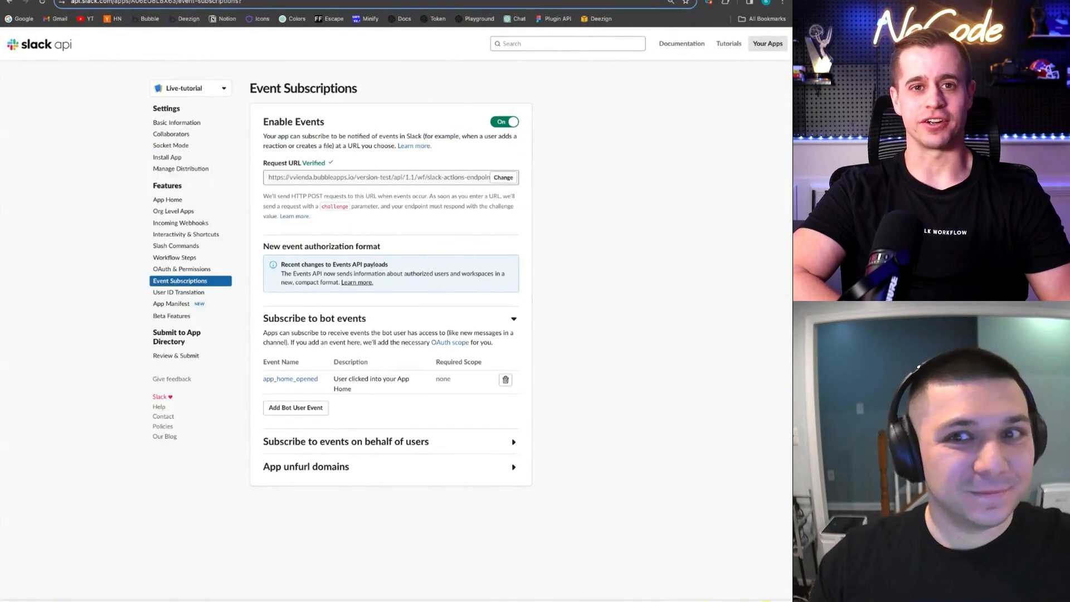
{"action": "key", "text": "ctrl+Tab"}
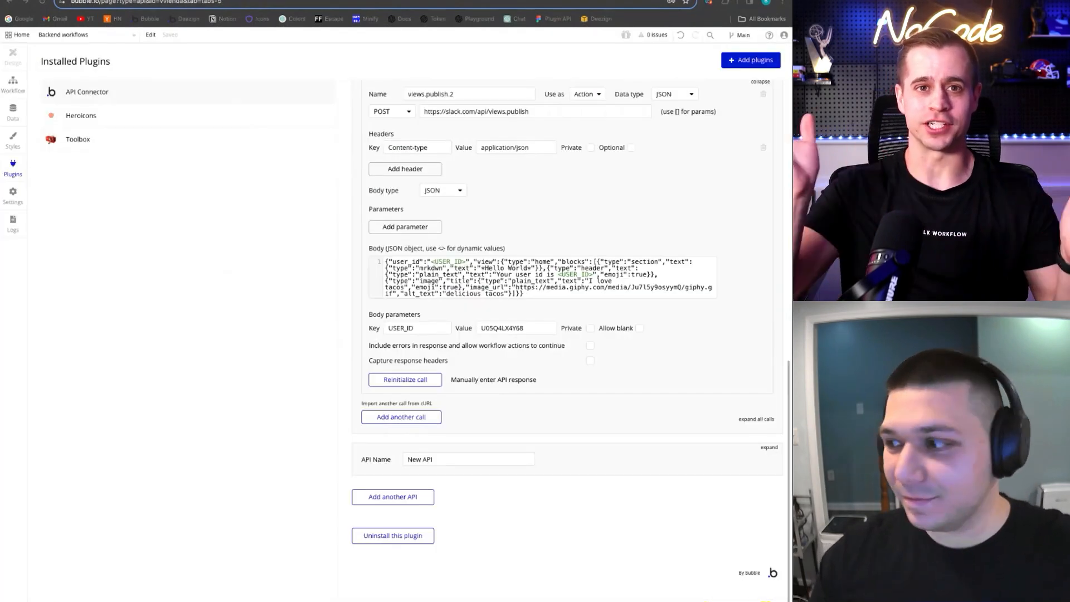